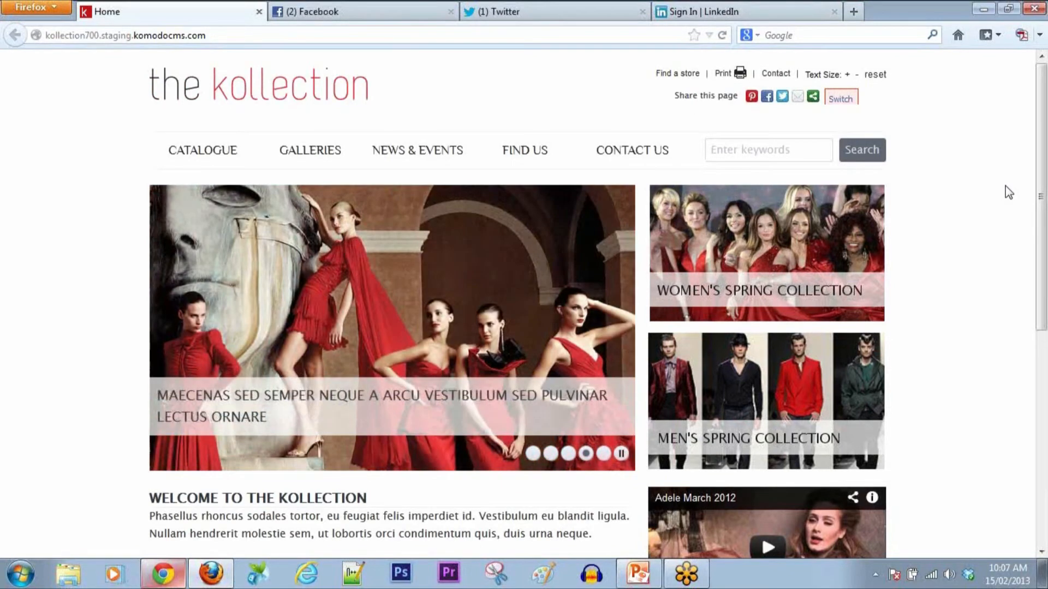
Step: Browse the Galleries and News & Events pages, then go back to the site's home page
{"action": "left_click", "coordinate": [328, 155]}
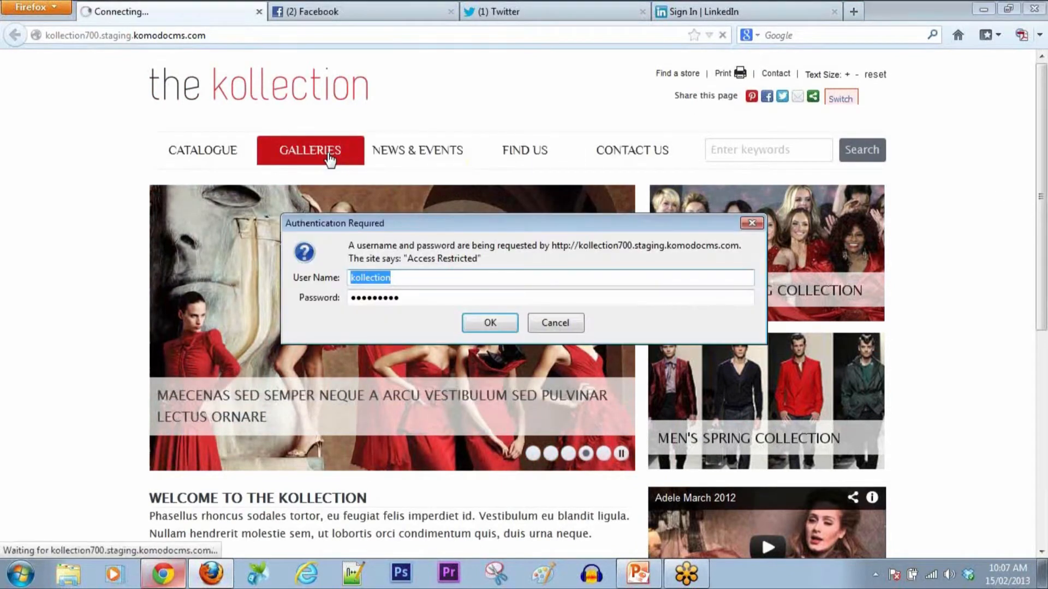
{"action": "left_click", "coordinate": [490, 324]}
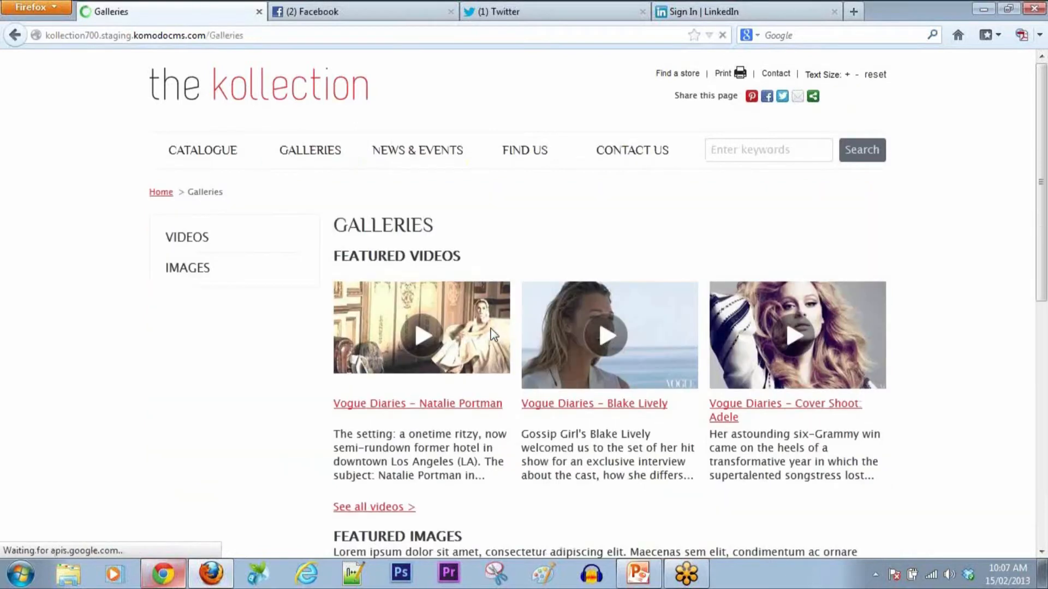
{"action": "left_click", "coordinate": [439, 161]}
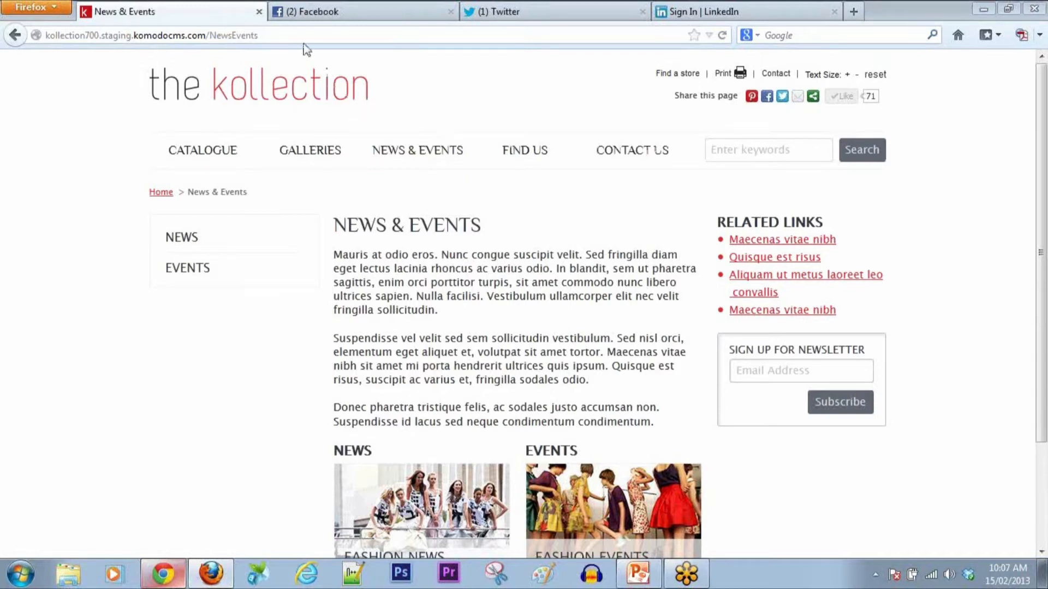
{"action": "left_click", "coordinate": [300, 92]}
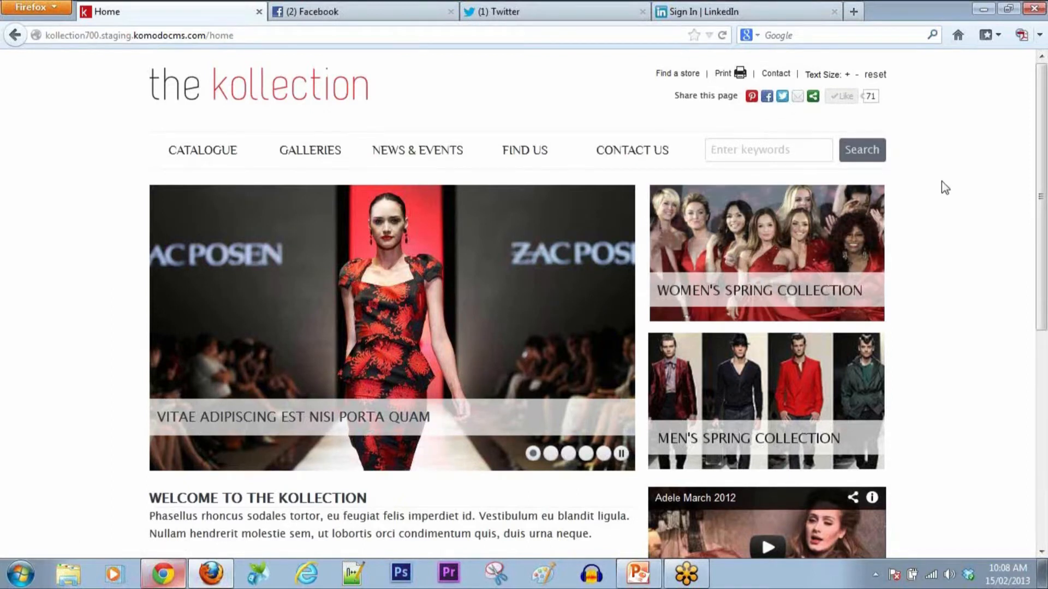
{"action": "scroll", "coordinate": [941, 185], "scroll_direction": "down", "scroll_amount": 5}
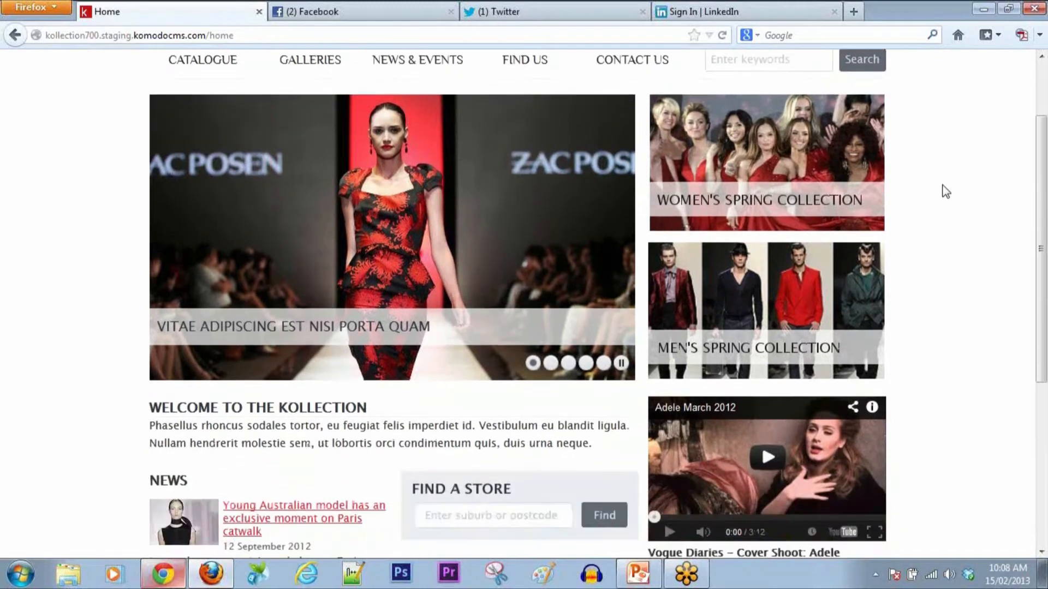
{"action": "scroll", "coordinate": [943, 197], "scroll_direction": "down", "scroll_amount": 2}
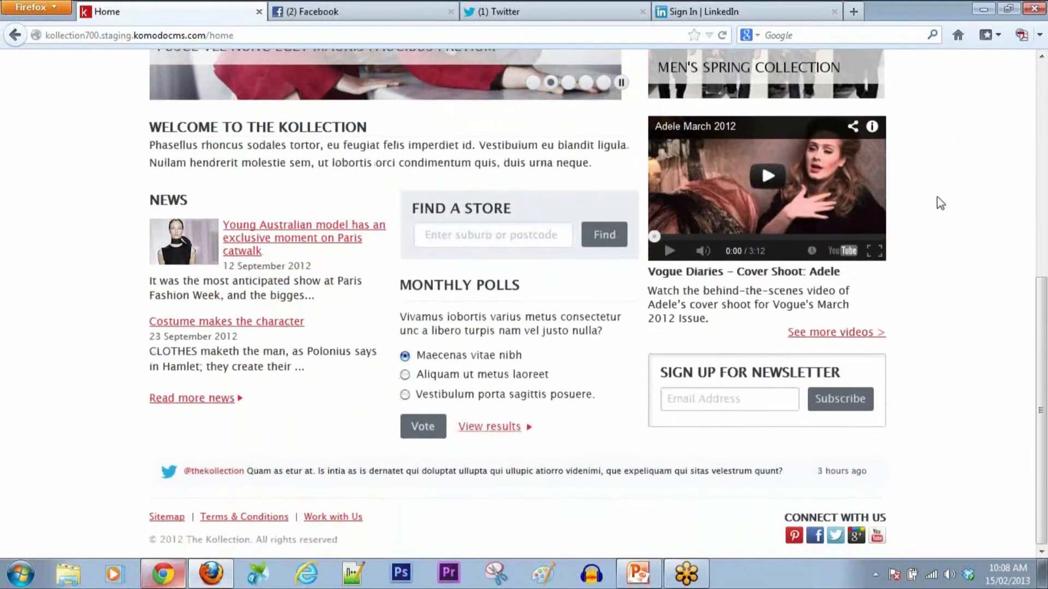
{"action": "scroll", "coordinate": [940, 202], "scroll_direction": "up", "scroll_amount": 3}
{"action": "scroll", "coordinate": [940, 203], "scroll_direction": "up", "scroll_amount": 4}
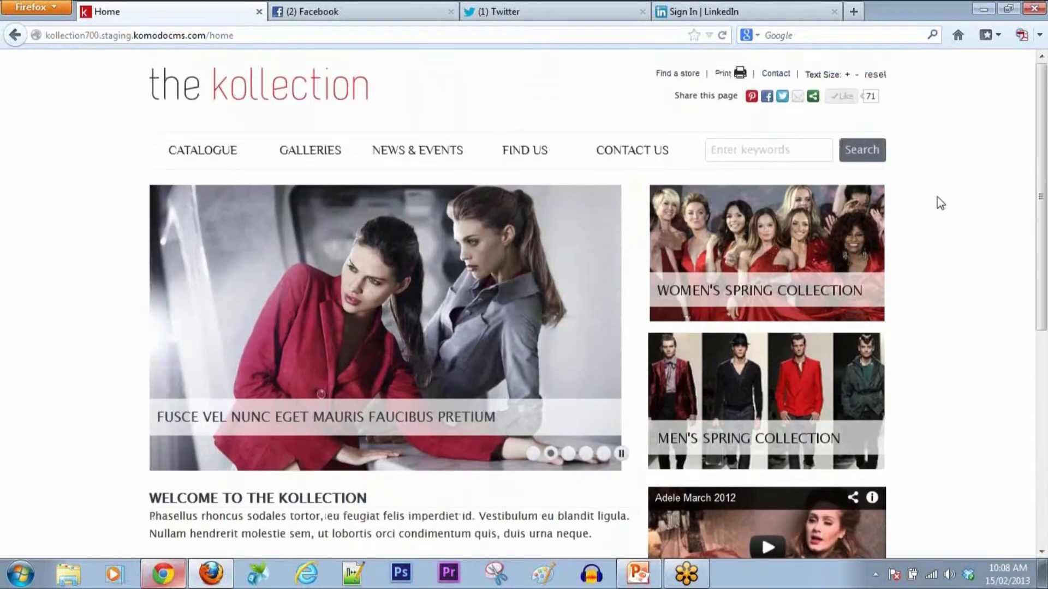
Step: Change the address from 'home' to 'login' and sign in with Facebook
{"action": "left_click", "coordinate": [301, 34]}
{"action": "left_click", "coordinate": [301, 35]}
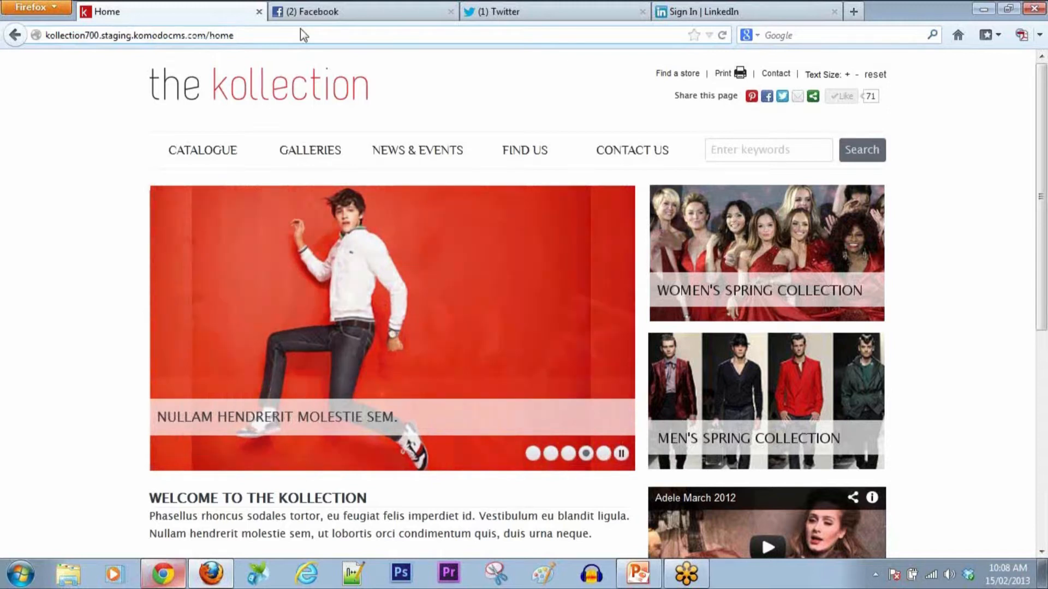
{"action": "key", "text": "BackSpace"}
{"action": "key", "text": "BackSpace"}
{"action": "key", "text": "BackSpace"}
{"action": "key", "text": "BackSpace"}
{"action": "type", "text": "login"}
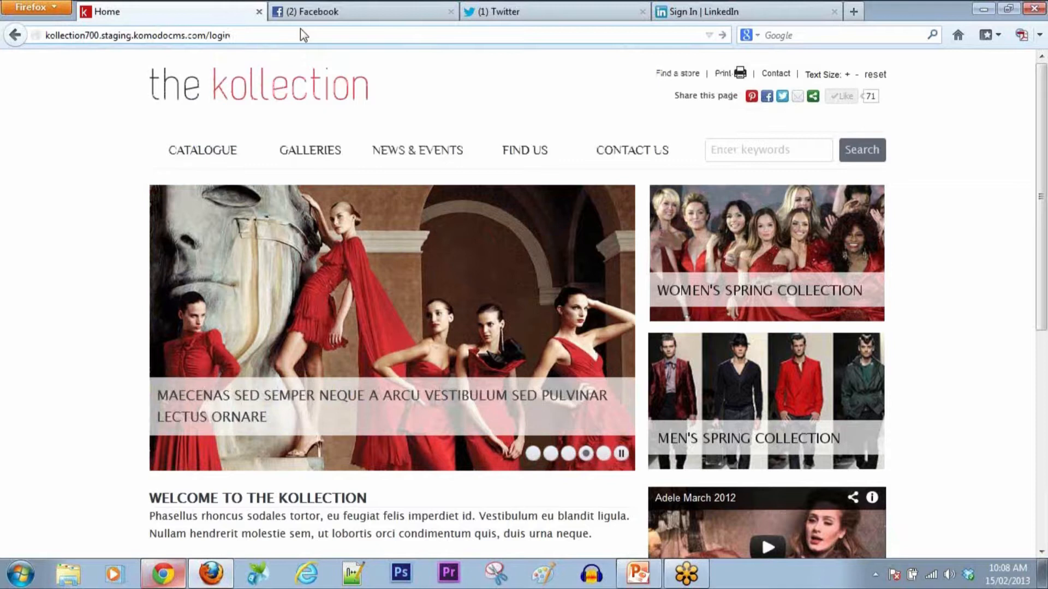
{"action": "key", "text": "Return"}
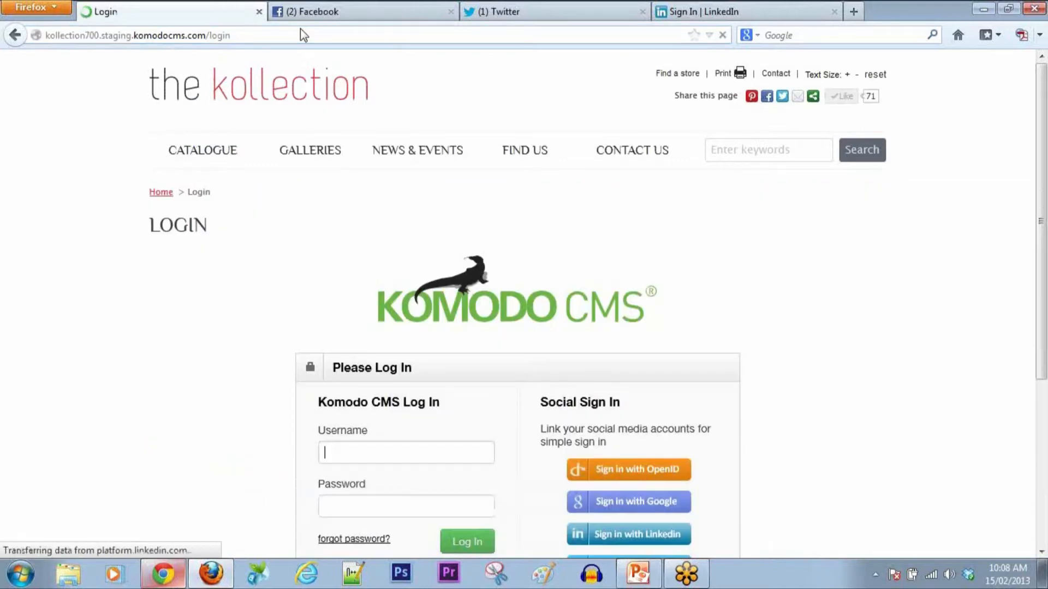
{"action": "scroll", "coordinate": [856, 321], "scroll_direction": "down", "scroll_amount": 5}
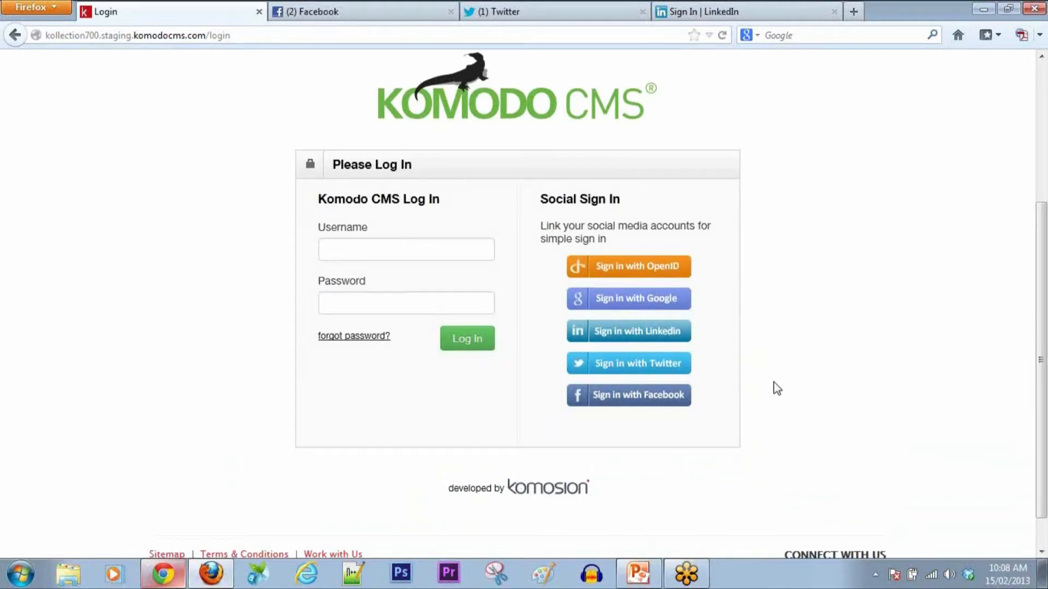
{"action": "left_click", "coordinate": [609, 399]}
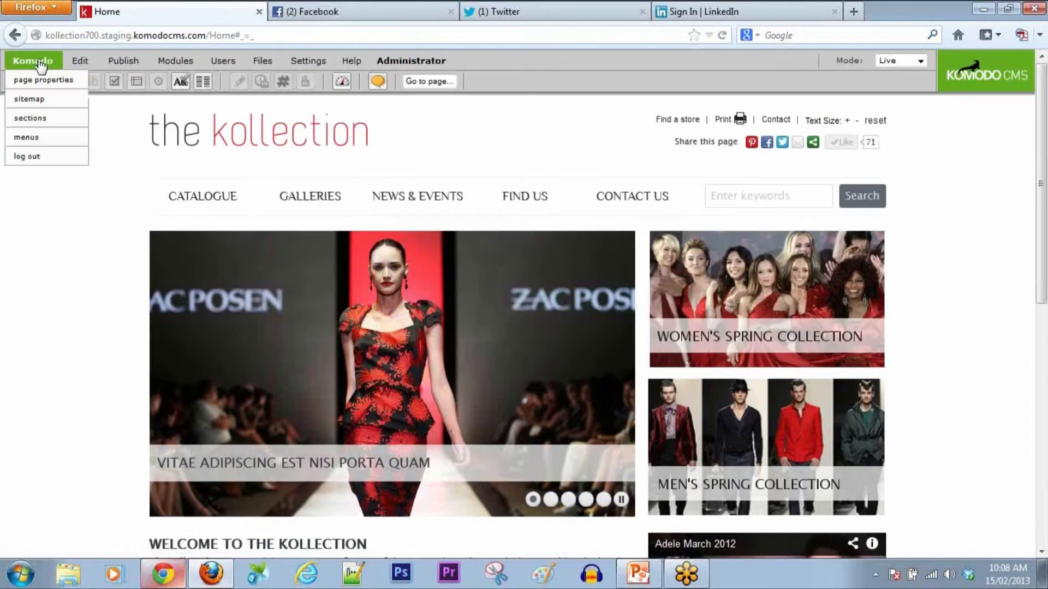
Step: Check the Facebook account in its tab, then return to the Kollection site
{"action": "mouse_move", "coordinate": [195, 61]}
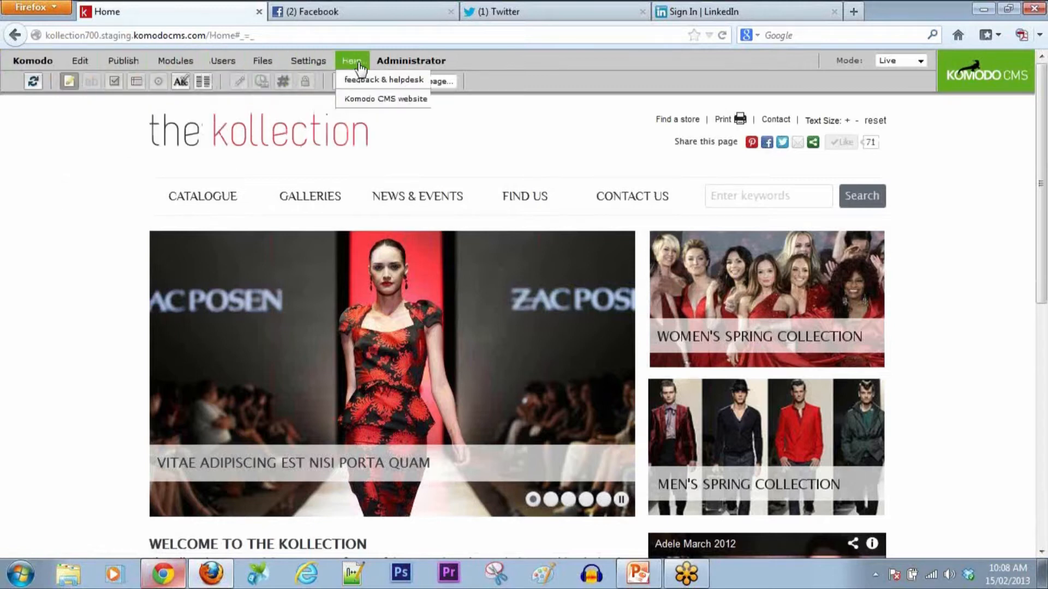
{"action": "mouse_move", "coordinate": [408, 65]}
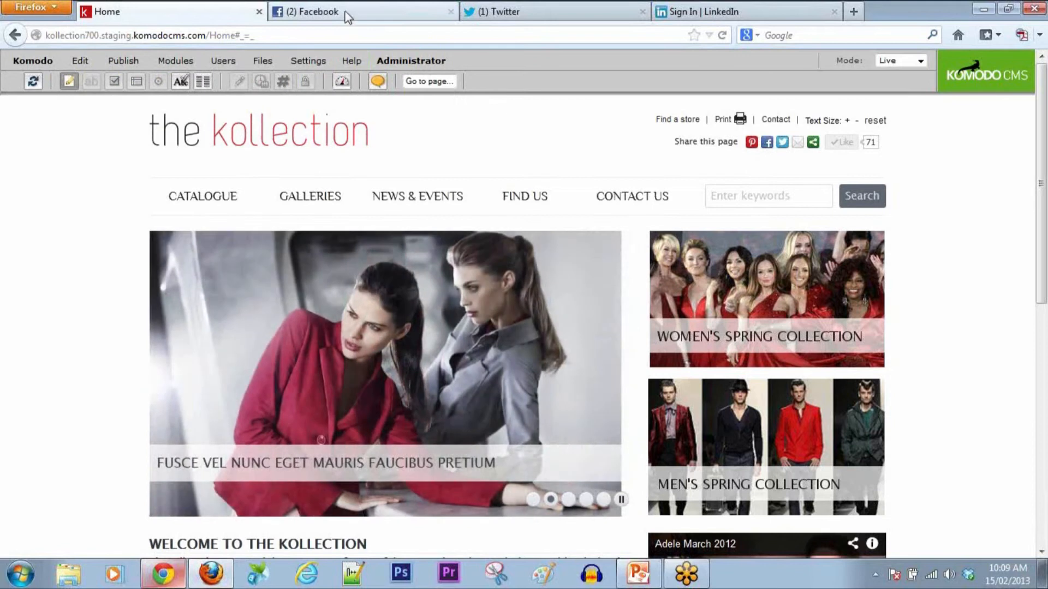
{"action": "left_click", "coordinate": [345, 13]}
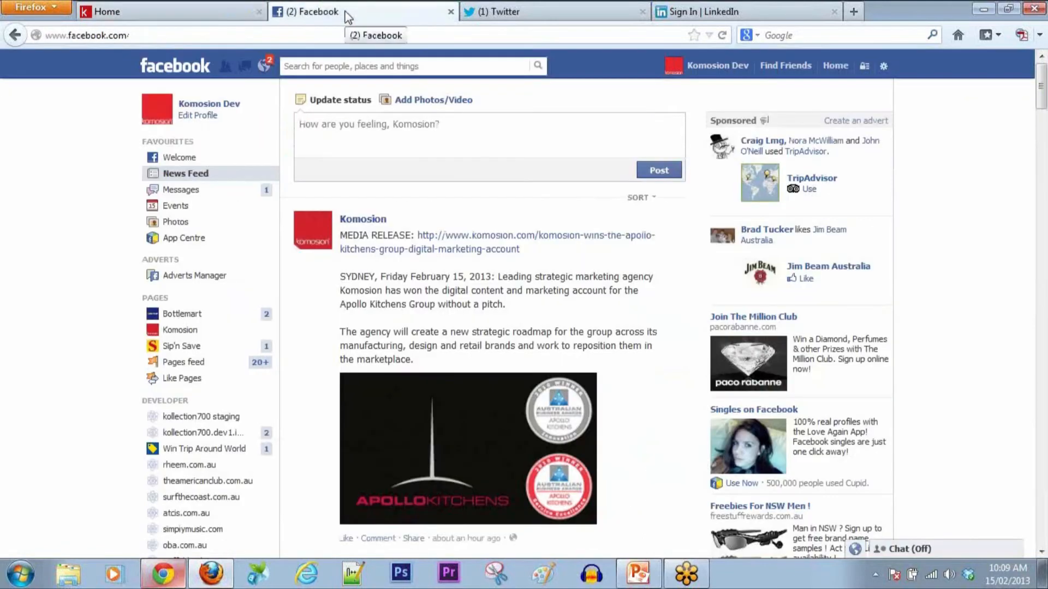
{"action": "left_click", "coordinate": [712, 78]}
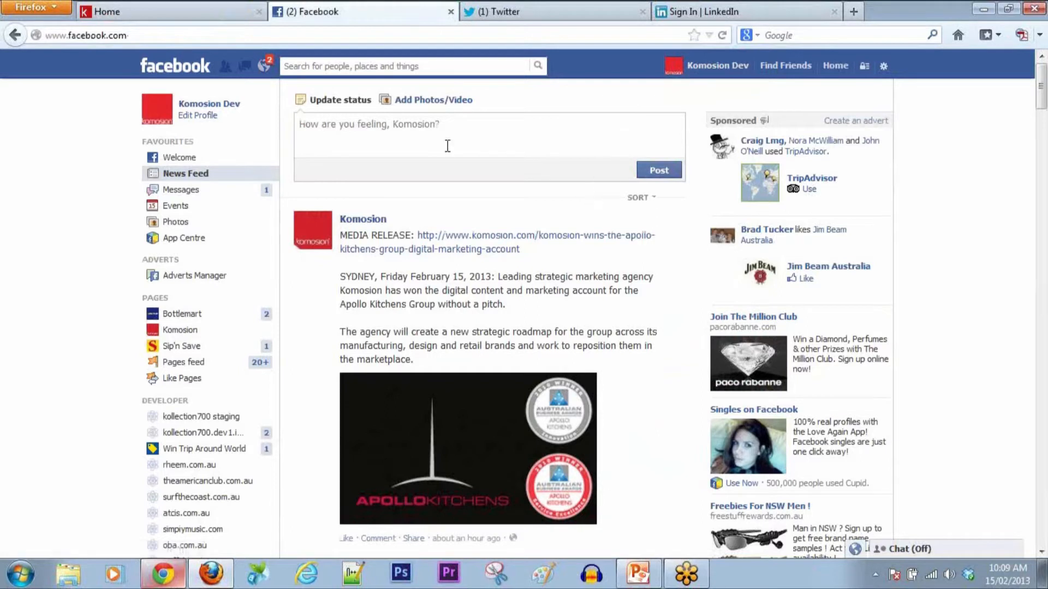
{"action": "left_click", "coordinate": [170, 13]}
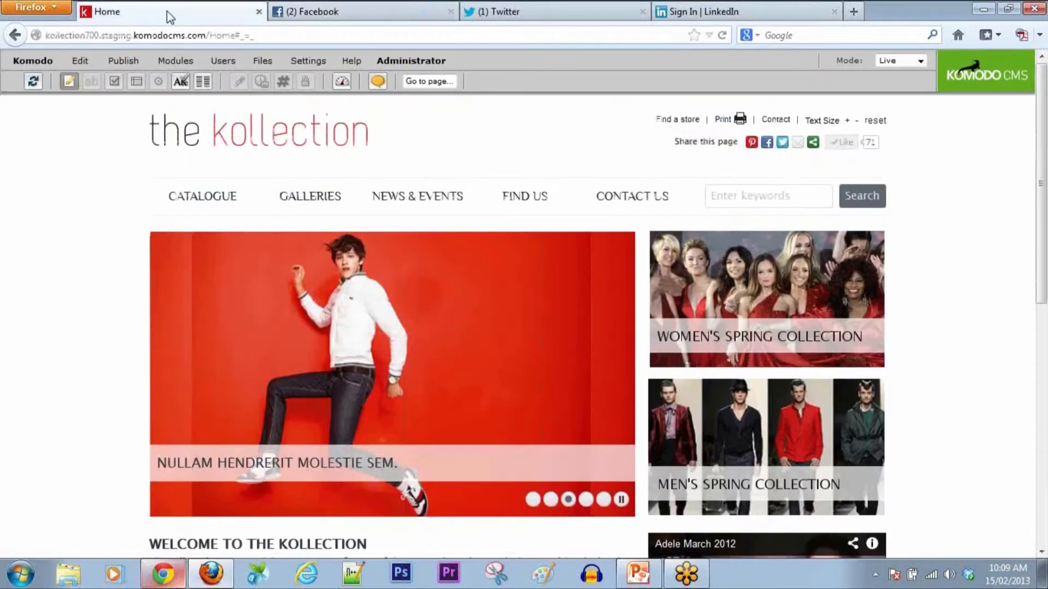
Step: Log out of the administrator session and follow 'Whoops, I didn't mean to do that' back to login
{"action": "mouse_move", "coordinate": [43, 67]}
{"action": "left_click", "coordinate": [37, 163]}
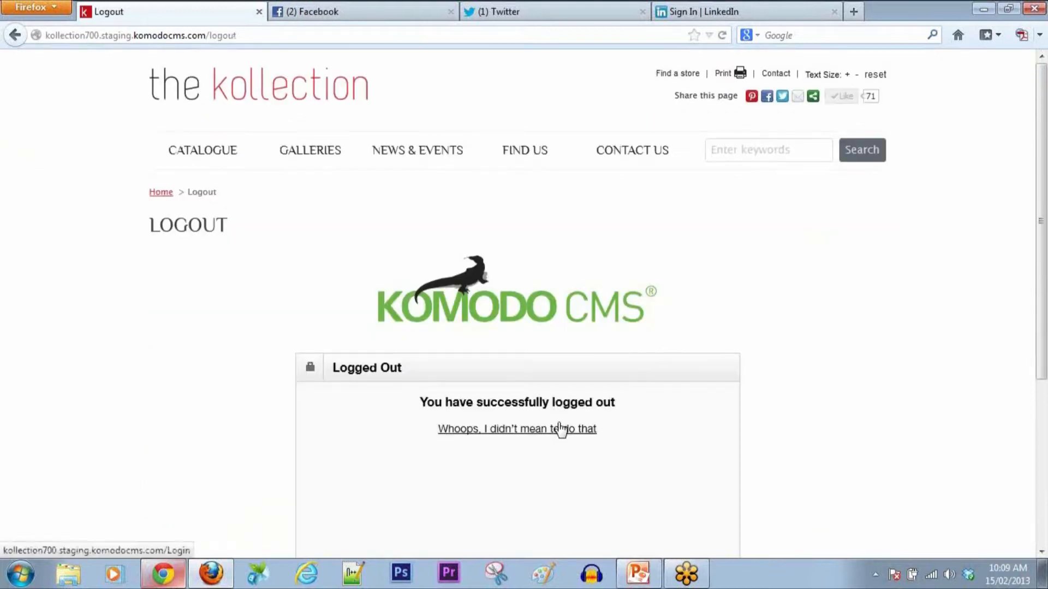
{"action": "scroll", "coordinate": [558, 415], "scroll_direction": "down", "scroll_amount": 3}
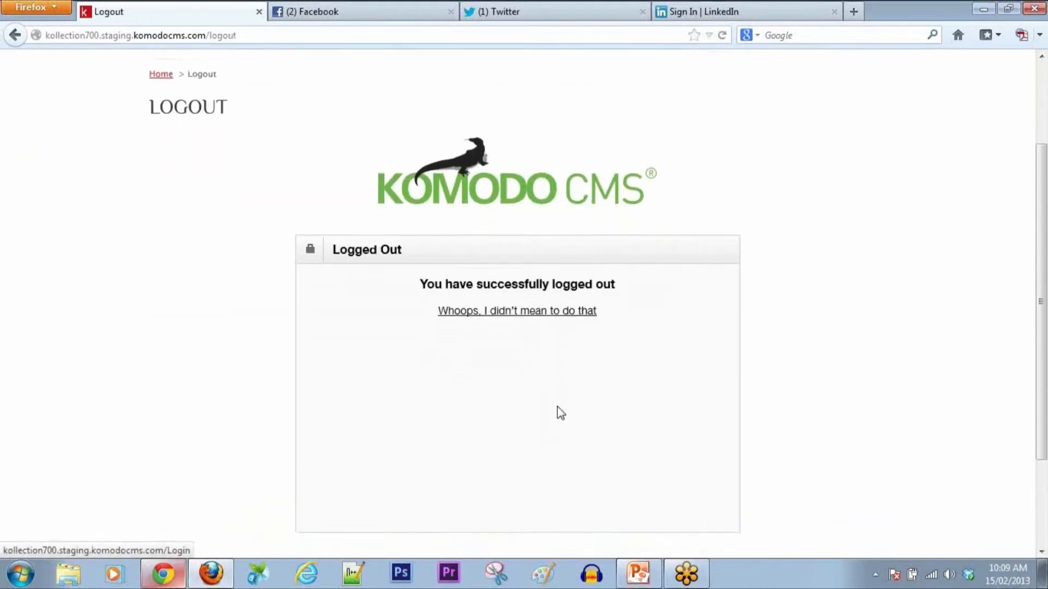
{"action": "left_click", "coordinate": [522, 267]}
{"action": "scroll", "coordinate": [780, 313], "scroll_direction": "down", "scroll_amount": 3}
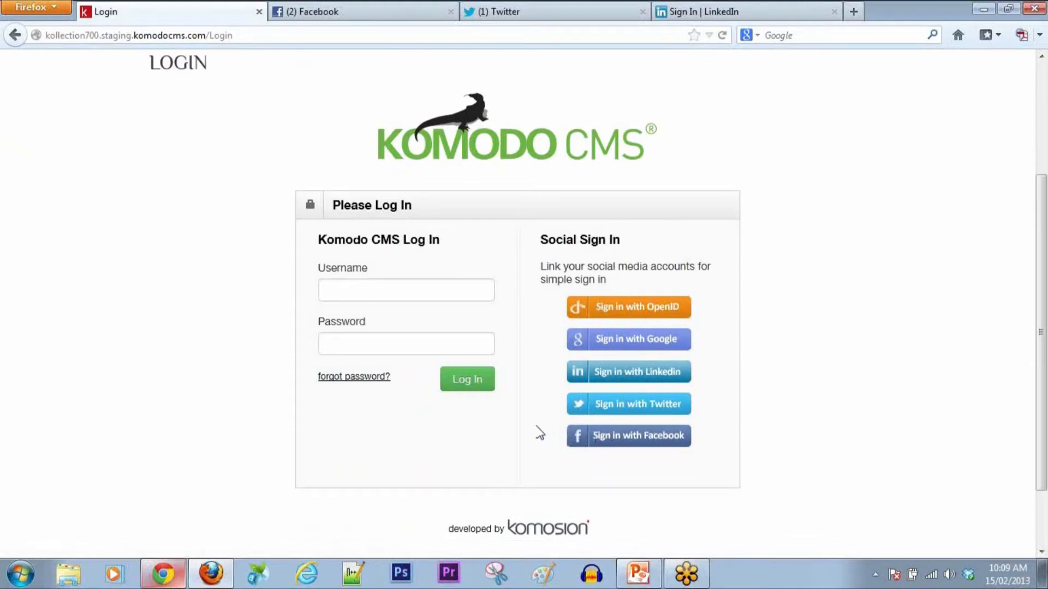
Step: Glance at the Twitter and LinkedIn tabs, start 'Sign in with Twitter', then view the Twitter feed
{"action": "left_click", "coordinate": [550, 14]}
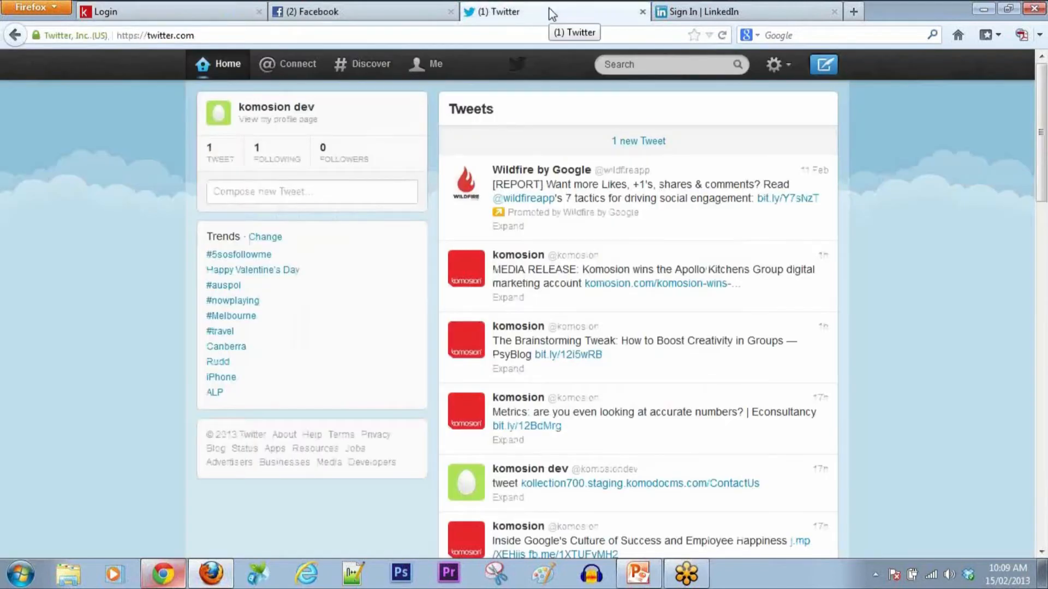
{"action": "left_click", "coordinate": [692, 20]}
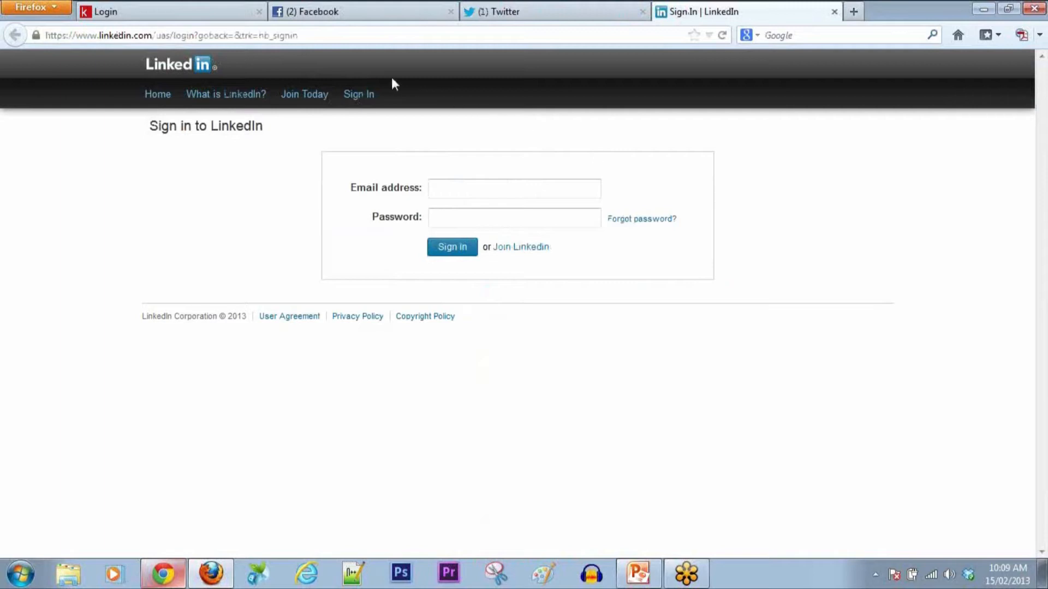
{"action": "left_click", "coordinate": [215, 17]}
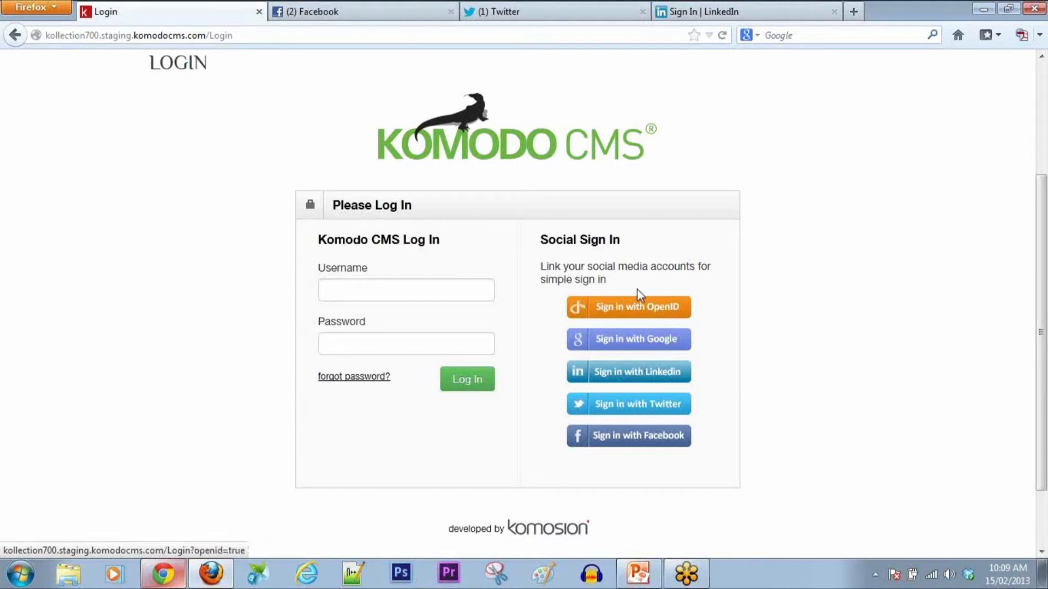
{"action": "left_click", "coordinate": [628, 407]}
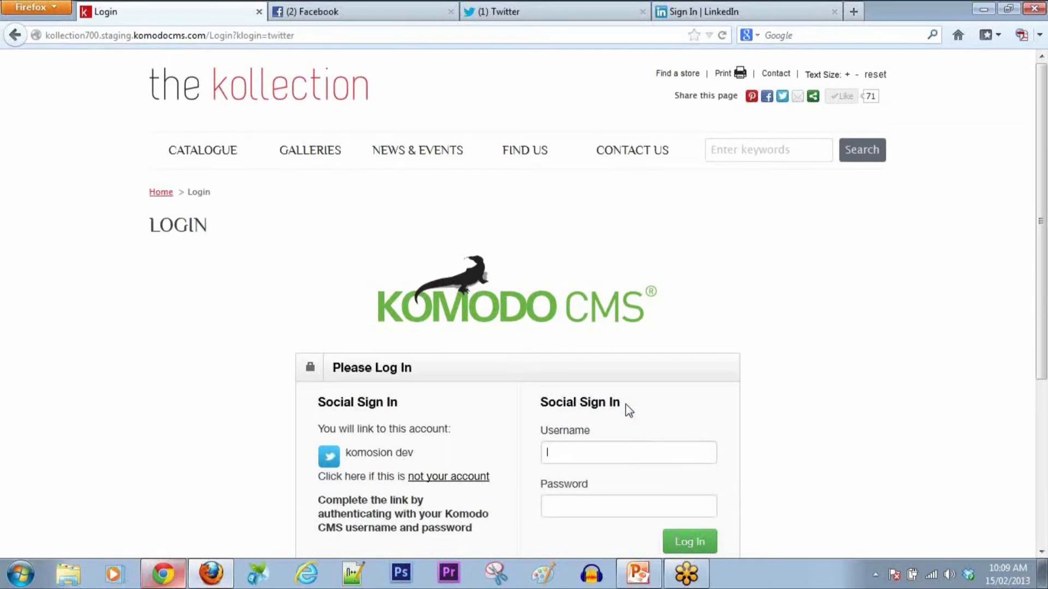
{"action": "left_click", "coordinate": [547, 20]}
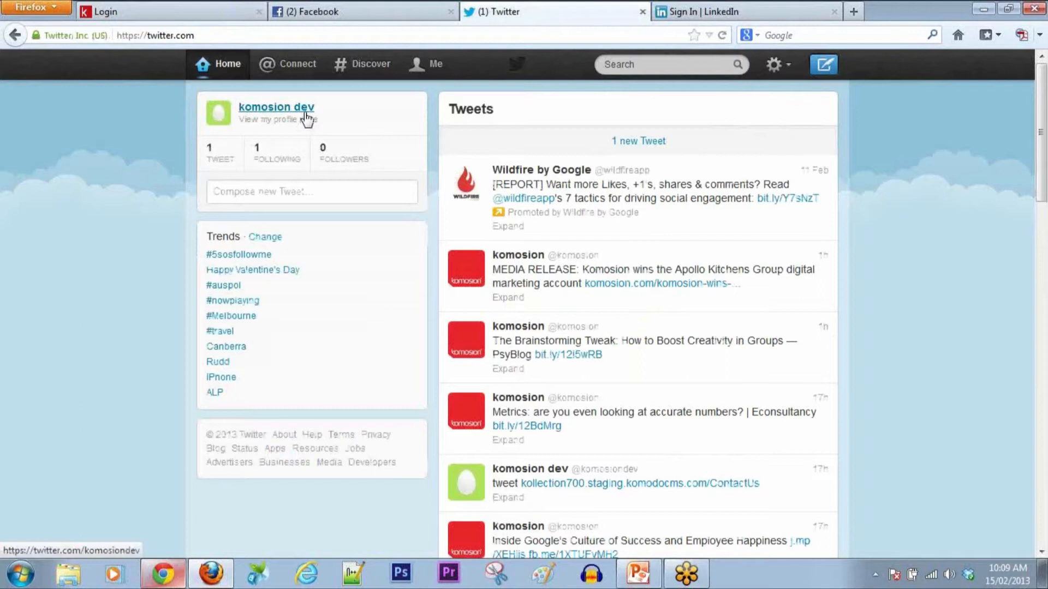
Step: Enter username 'administrator' and the password in the Twitter link form and click Log In
{"action": "left_click", "coordinate": [217, 17]}
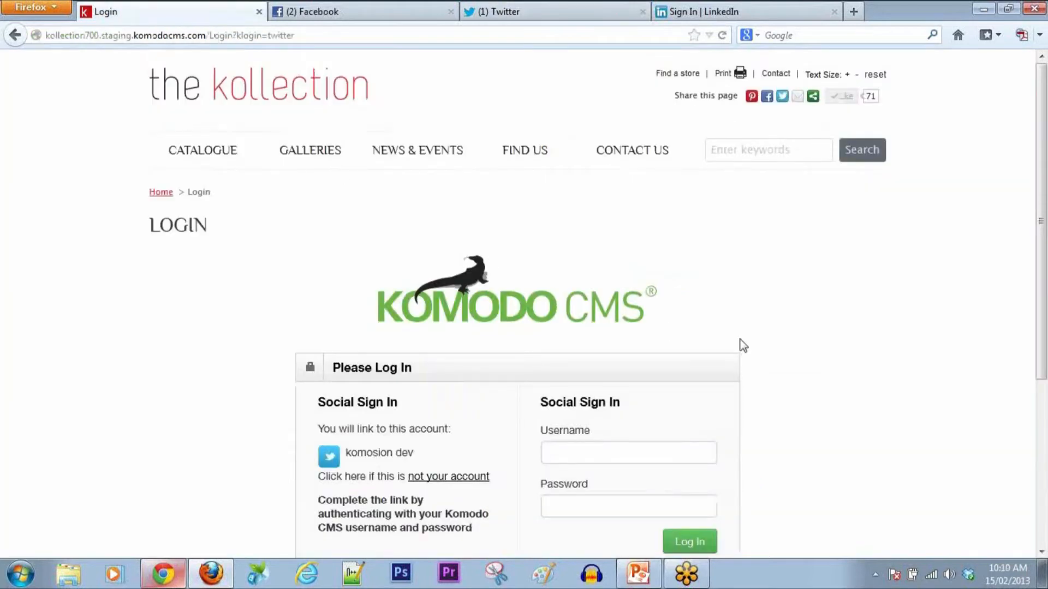
{"action": "scroll", "coordinate": [764, 337], "scroll_direction": "down", "scroll_amount": 5}
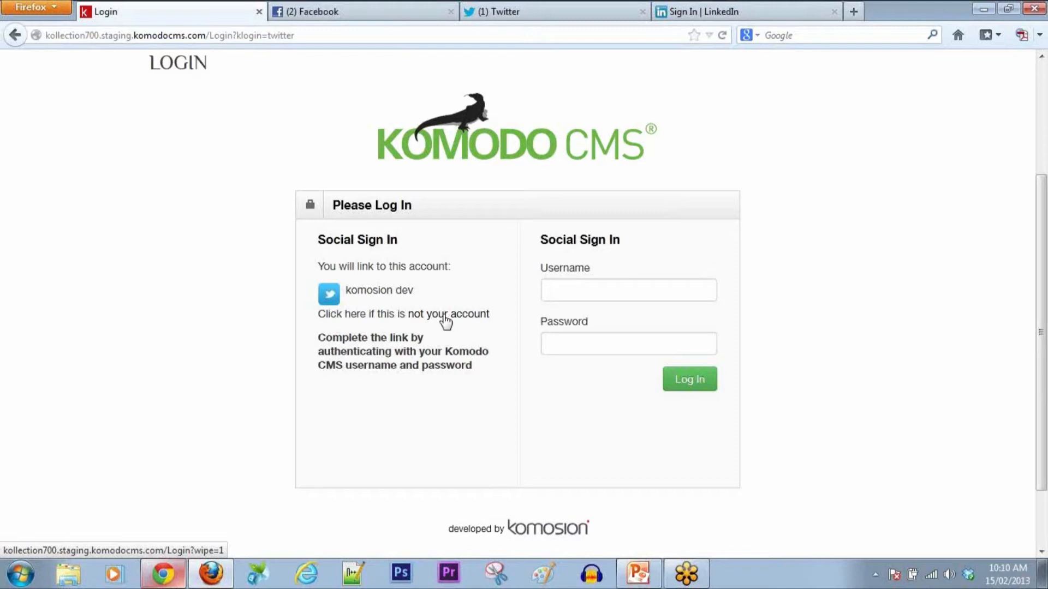
{"action": "type", "text": "administrator"}
{"action": "key", "text": "Tab"}
{"action": "type", "text": "********"}
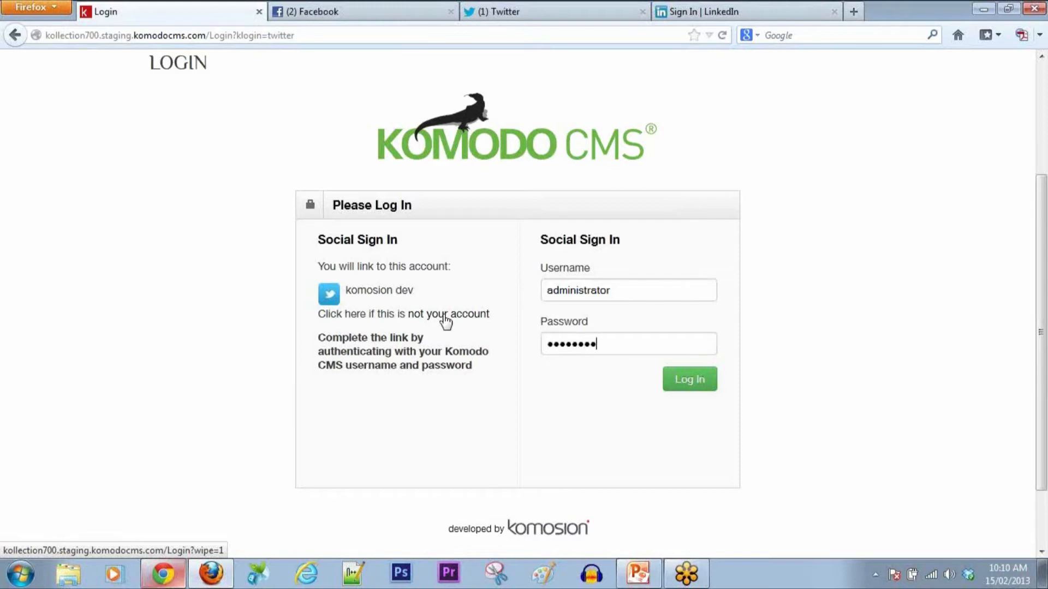
{"action": "left_click", "coordinate": [699, 382]}
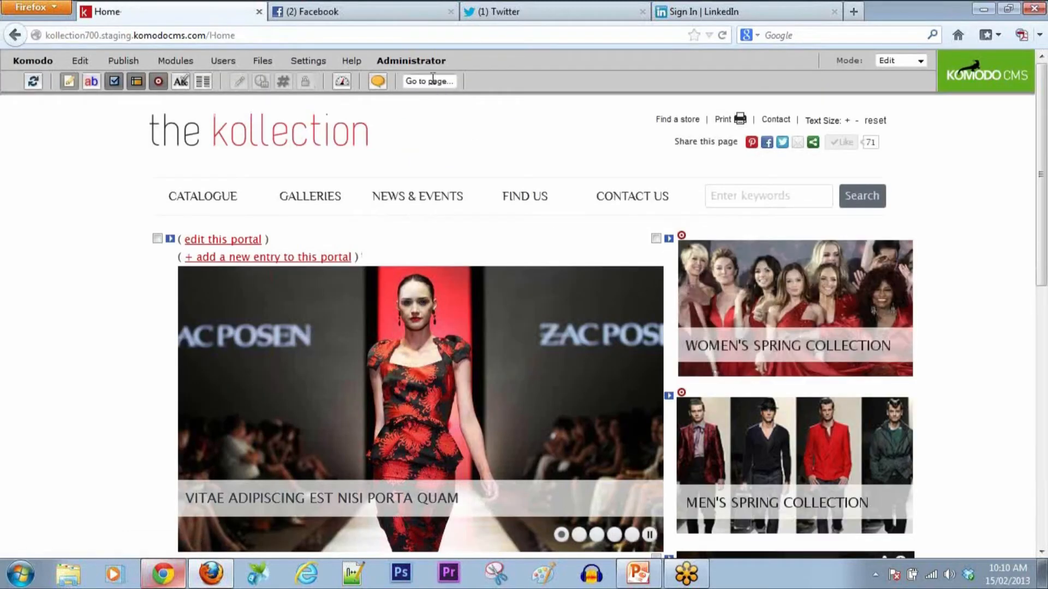
Step: Log out of Komodo CMS and return to the login page via the 'Whoops' link
{"action": "left_click", "coordinate": [428, 60]}
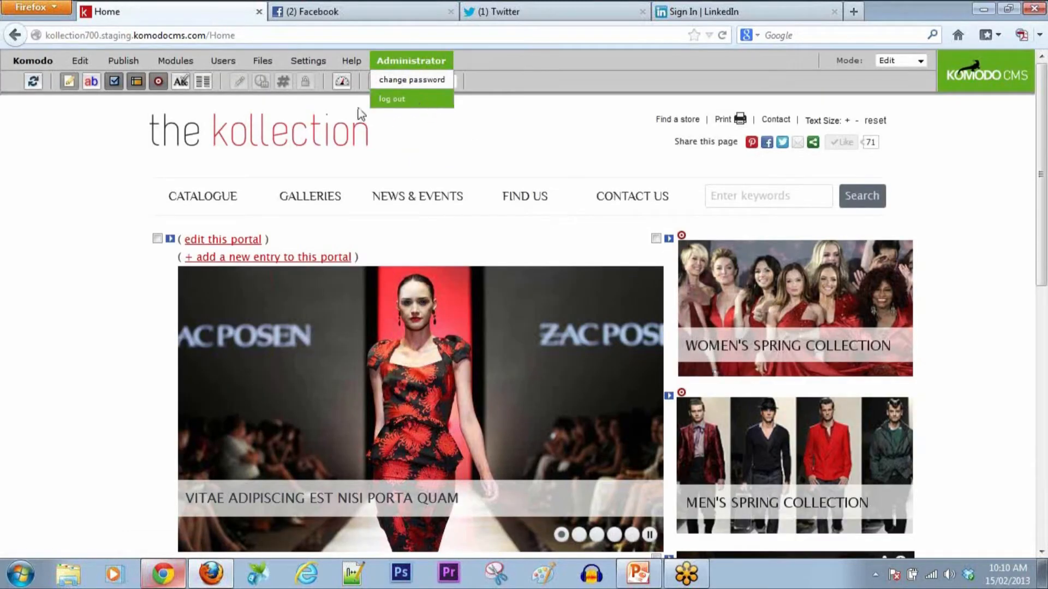
{"action": "left_click", "coordinate": [31, 61]}
{"action": "left_click", "coordinate": [25, 164]}
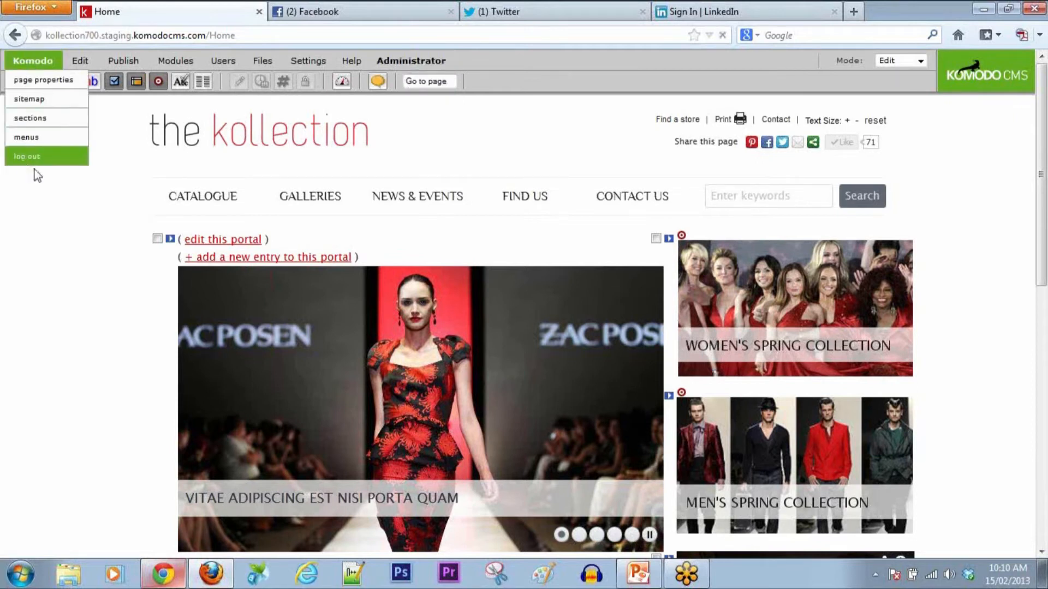
{"action": "scroll", "coordinate": [538, 419], "scroll_direction": "down", "scroll_amount": 5}
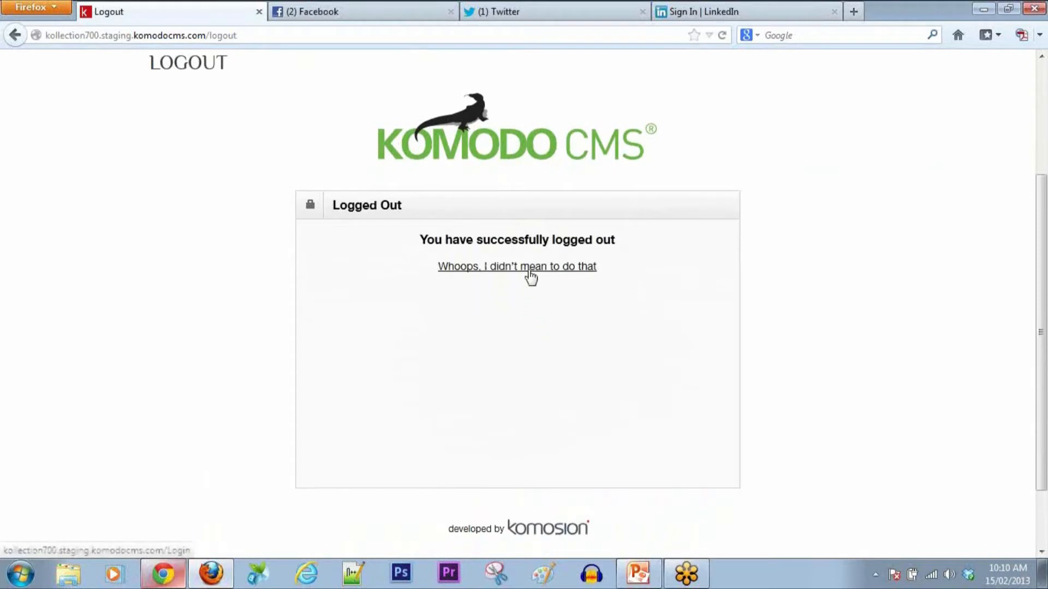
{"action": "left_click", "coordinate": [505, 270]}
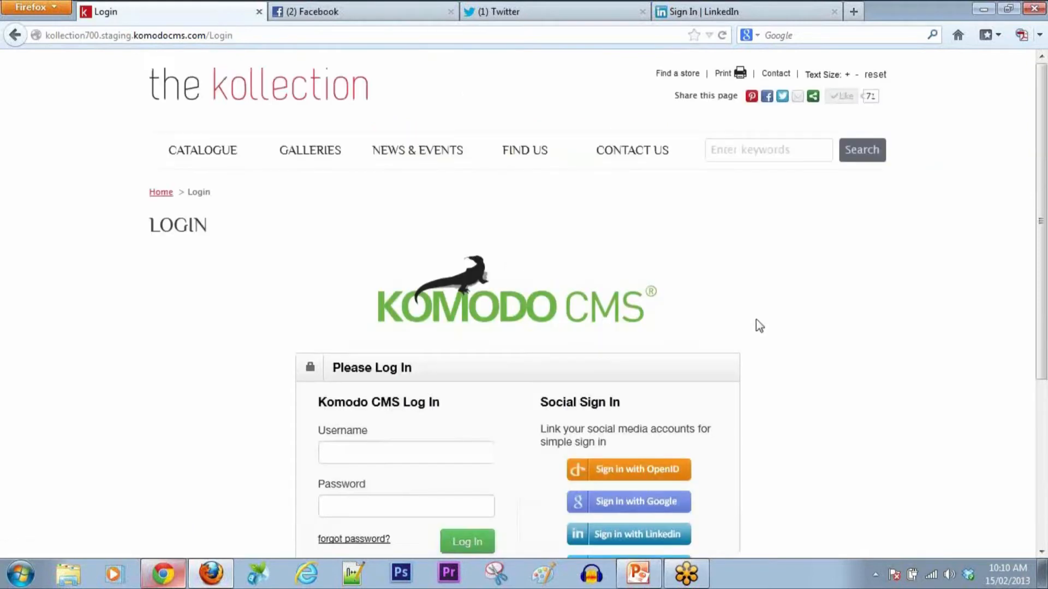
Step: Sign back in with Twitter, then switch to the LinkedIn sign-in page
{"action": "scroll", "coordinate": [759, 327], "scroll_direction": "down", "scroll_amount": 5}
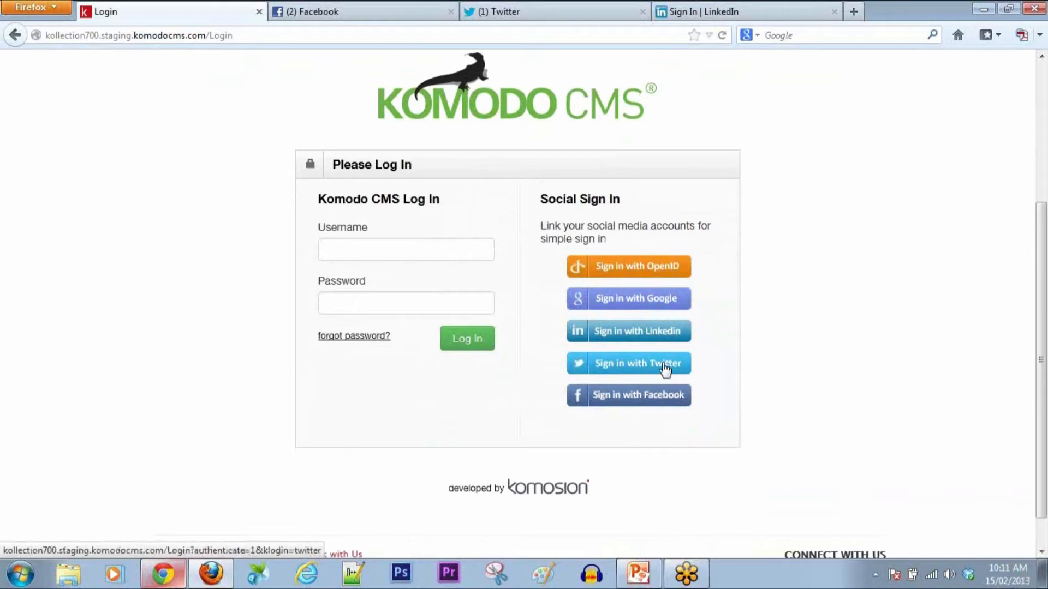
{"action": "left_click", "coordinate": [632, 371]}
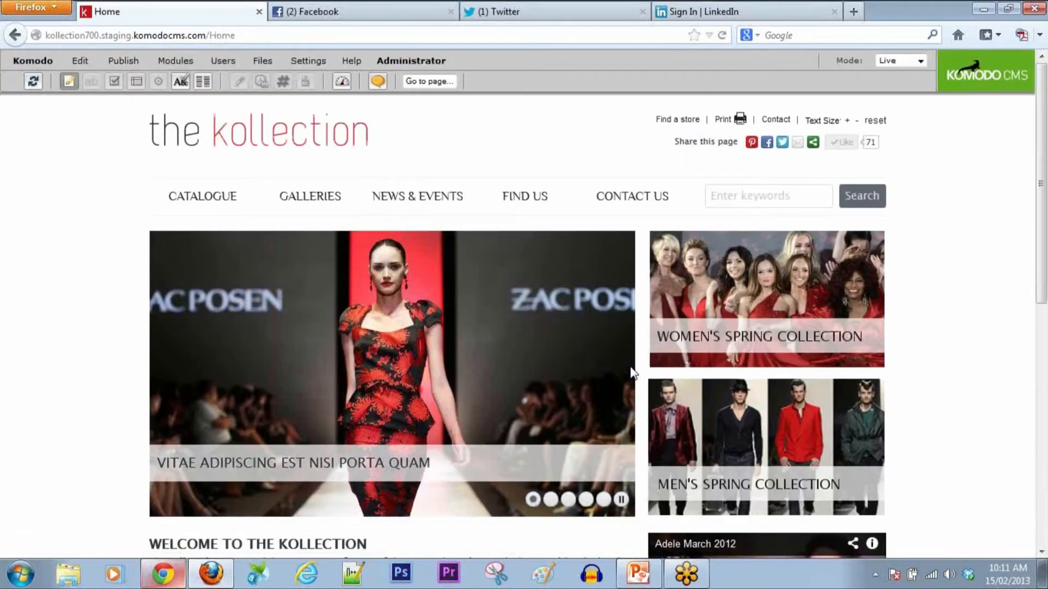
{"action": "left_click", "coordinate": [709, 14]}
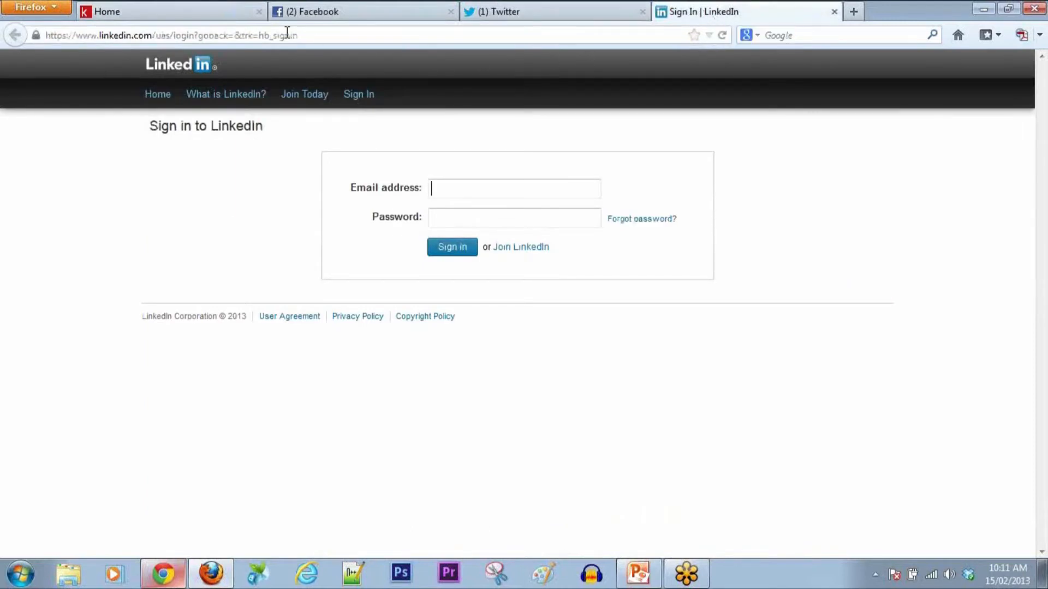
Step: Log out from the Home tab, return to login, and choose 'Sign in with LinkedIn'
{"action": "left_click", "coordinate": [192, 13]}
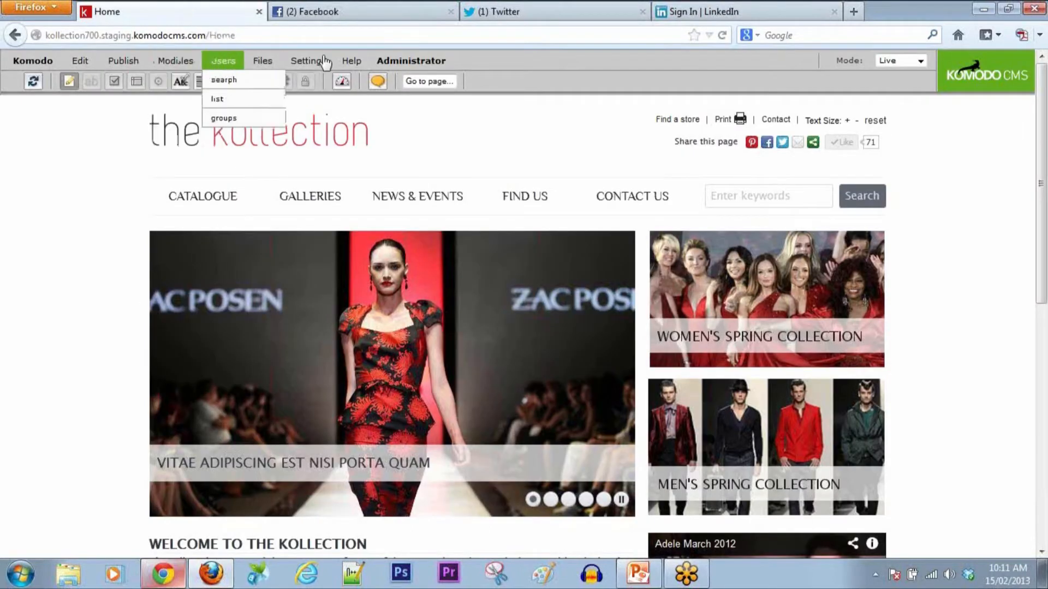
{"action": "mouse_move", "coordinate": [416, 61]}
{"action": "left_click", "coordinate": [407, 100]}
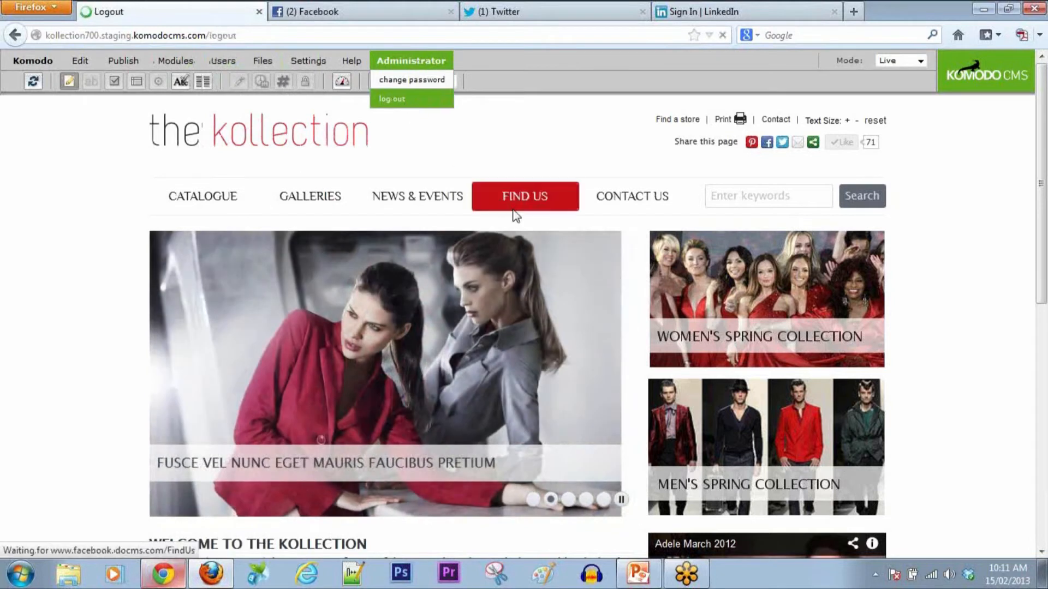
{"action": "left_click", "coordinate": [561, 431]}
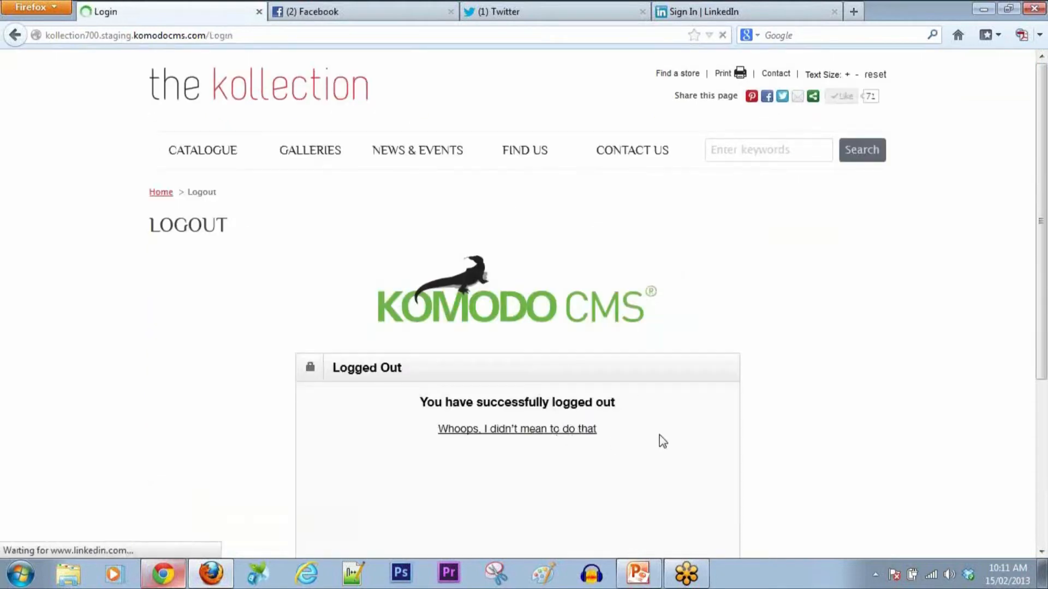
{"action": "scroll", "coordinate": [819, 360], "scroll_direction": "down", "scroll_amount": 5}
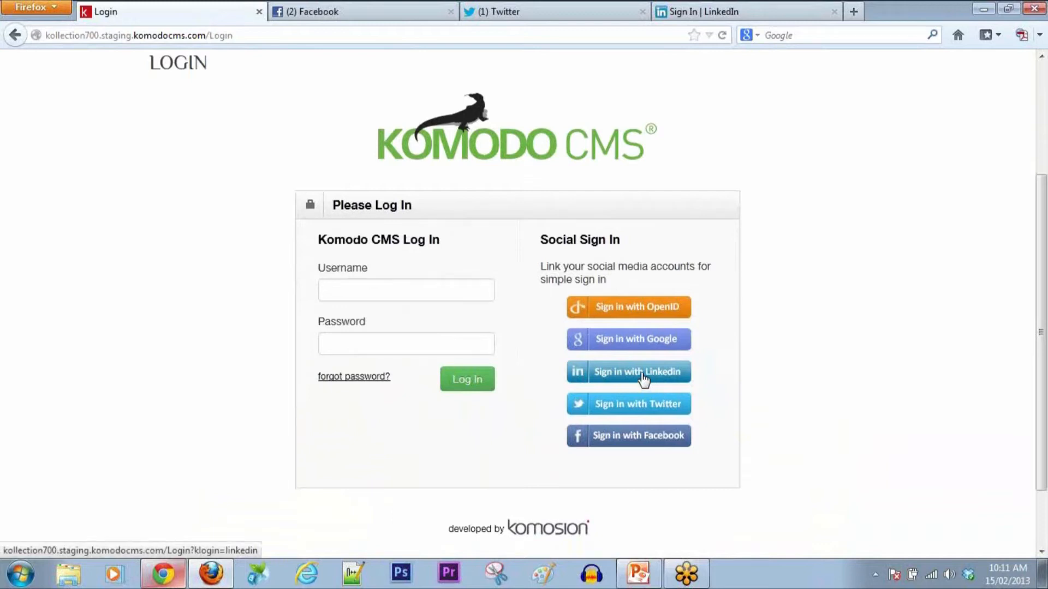
{"action": "left_click", "coordinate": [644, 379]}
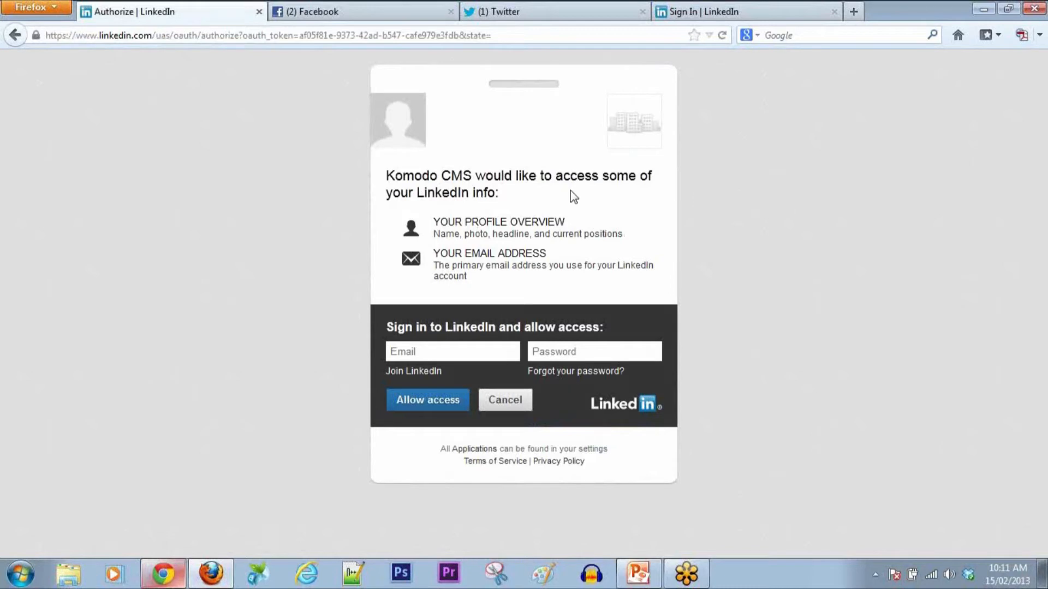
Step: Enter the LinkedIn account's e-mail address and password, then click Allow access
{"action": "left_click", "coordinate": [457, 352]}
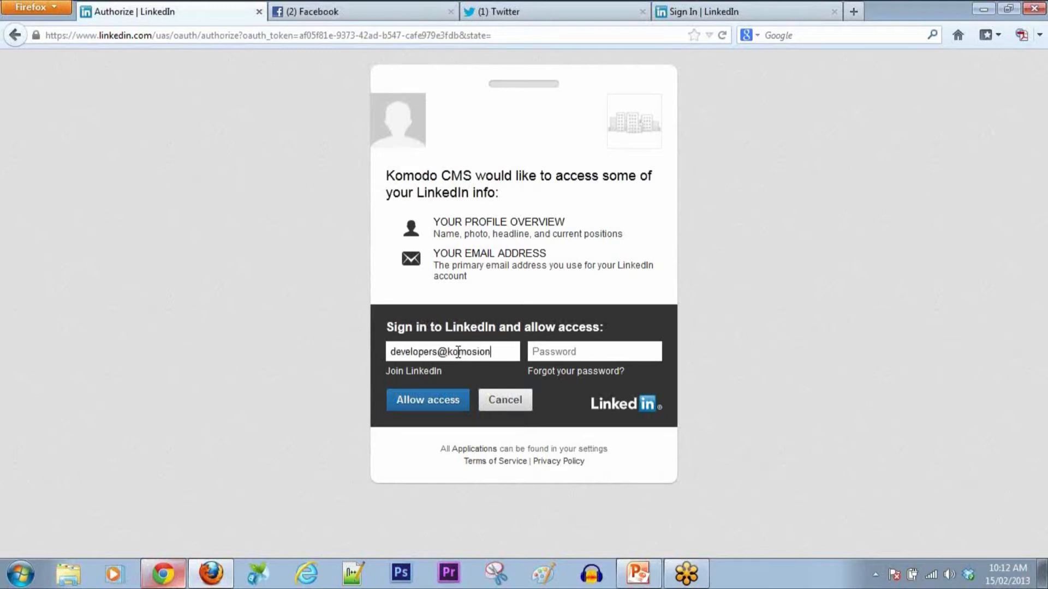
{"action": "key", "text": "Tab"}
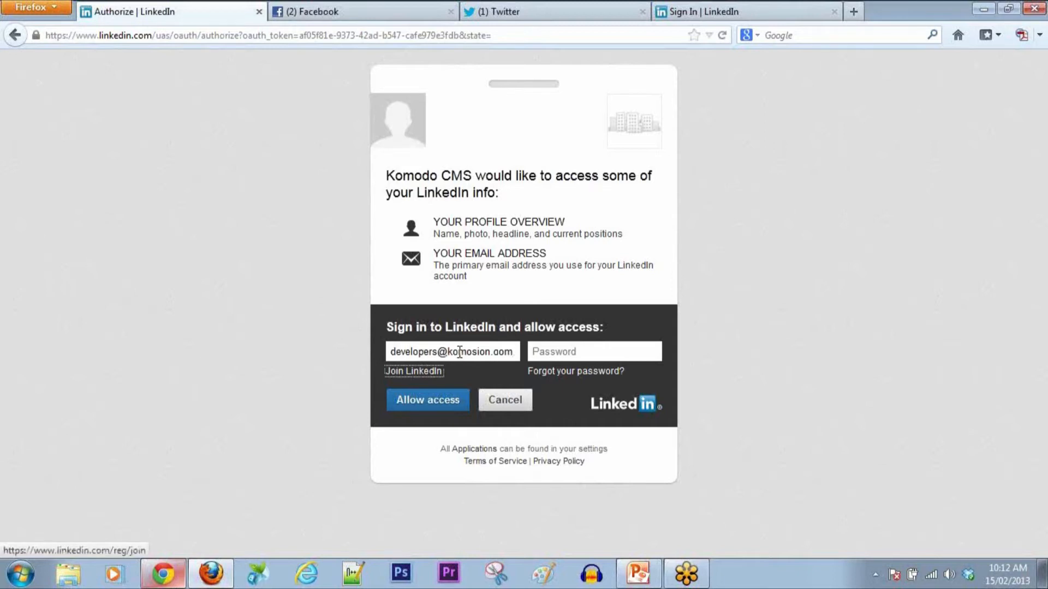
{"action": "left_click", "coordinate": [589, 351]}
{"action": "type", "text": "••••••••"}
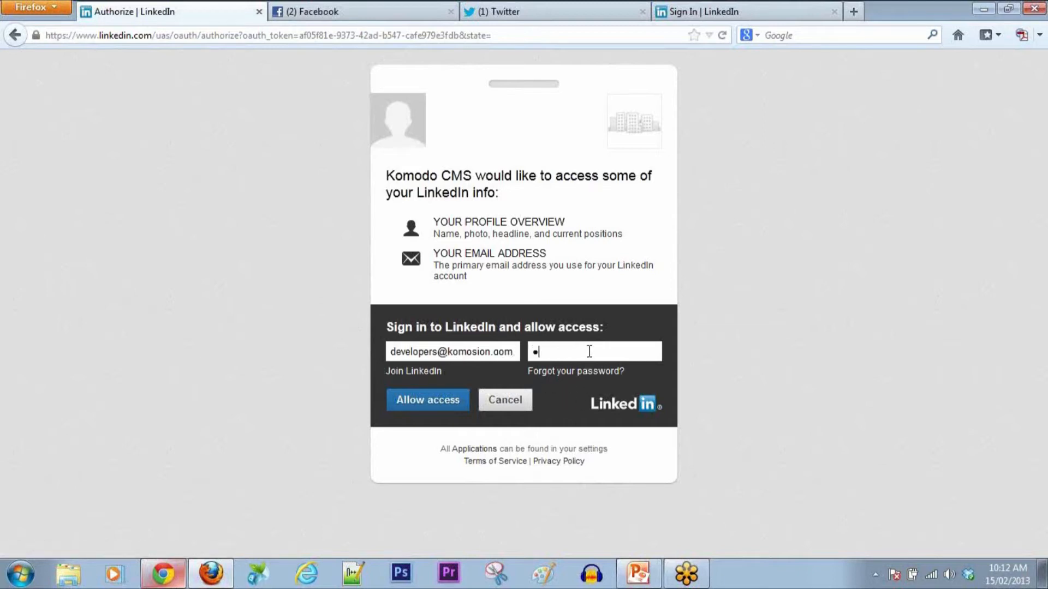
{"action": "type", "text": "•"}
{"action": "left_click", "coordinate": [427, 405]}
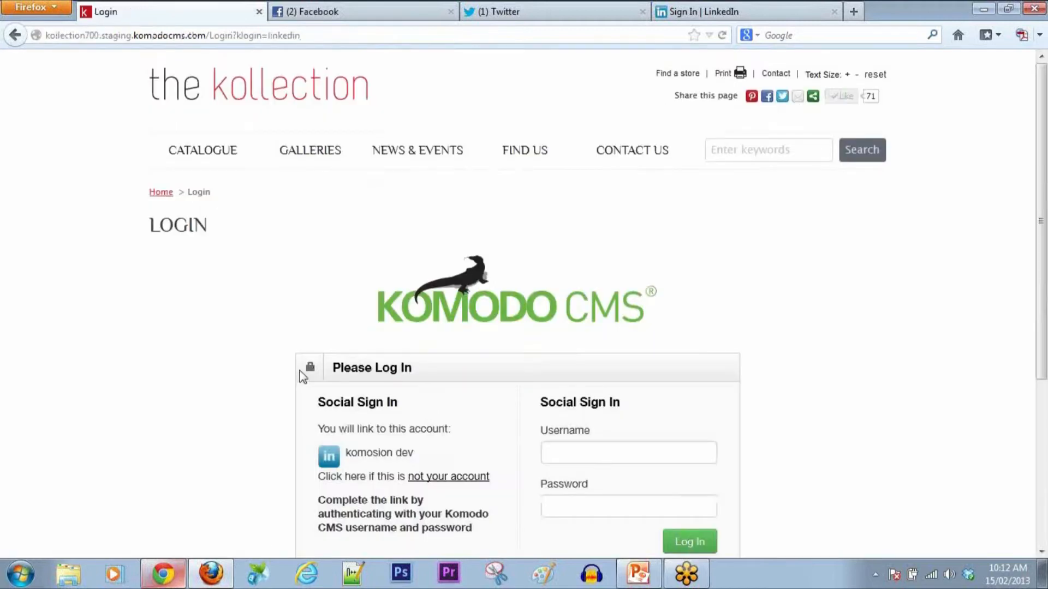
Step: In the Social Sign In box, log in as 'administrator' with the CMS password
{"action": "scroll", "coordinate": [537, 398], "scroll_direction": "down", "scroll_amount": 1}
{"action": "scroll", "coordinate": [537, 399], "scroll_direction": "down", "scroll_amount": 5}
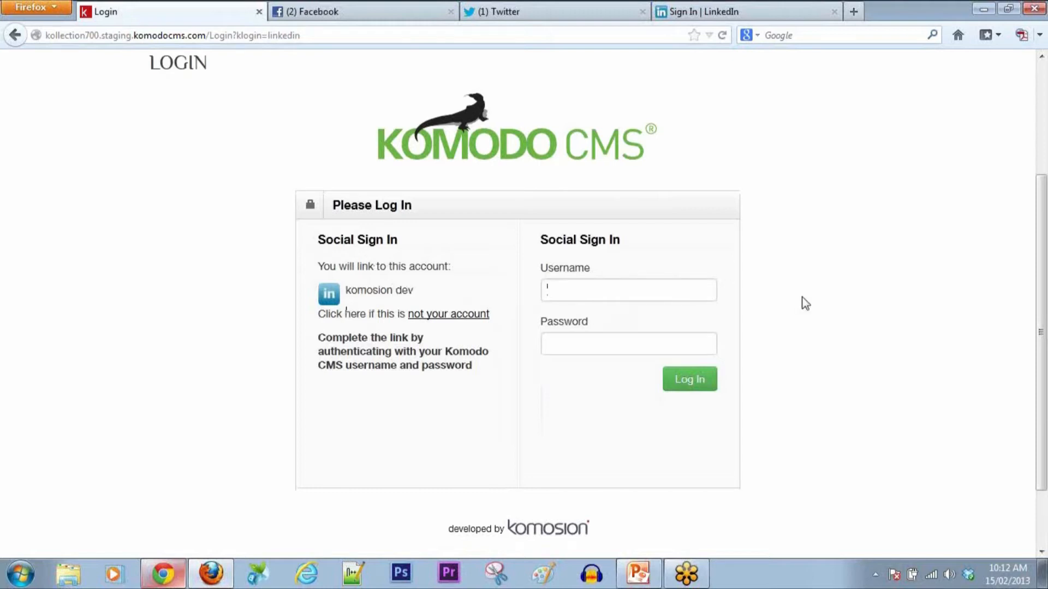
{"action": "type", "text": "administrator"}
{"action": "key", "text": "Tab"}
{"action": "type", "text": "••••••••"}
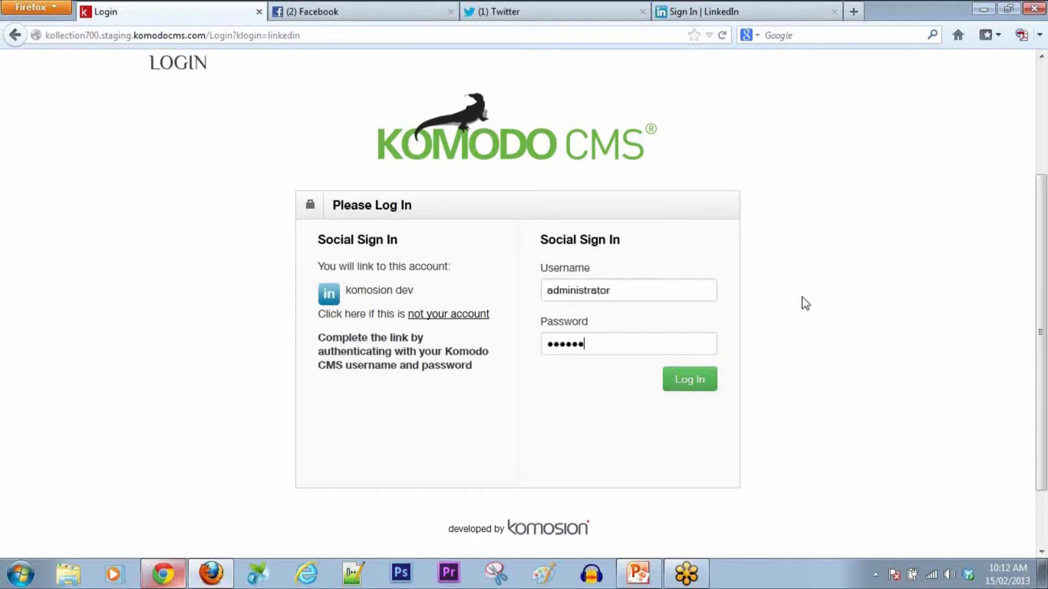
{"action": "key", "text": "Return"}
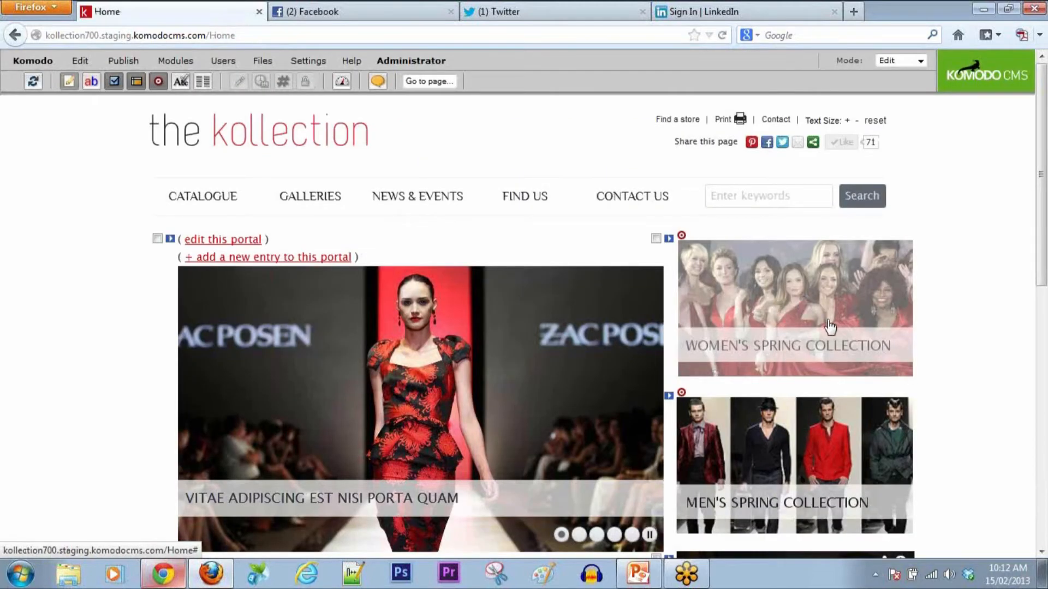
Step: Log out of Komodo CMS and return to the login page via the 'Whoops' link
{"action": "scroll", "coordinate": [947, 280], "scroll_direction": "down", "scroll_amount": 3}
{"action": "scroll", "coordinate": [945, 274], "scroll_direction": "down", "scroll_amount": 2}
{"action": "scroll", "coordinate": [945, 273], "scroll_direction": "up", "scroll_amount": 5}
{"action": "mouse_move", "coordinate": [32, 60]}
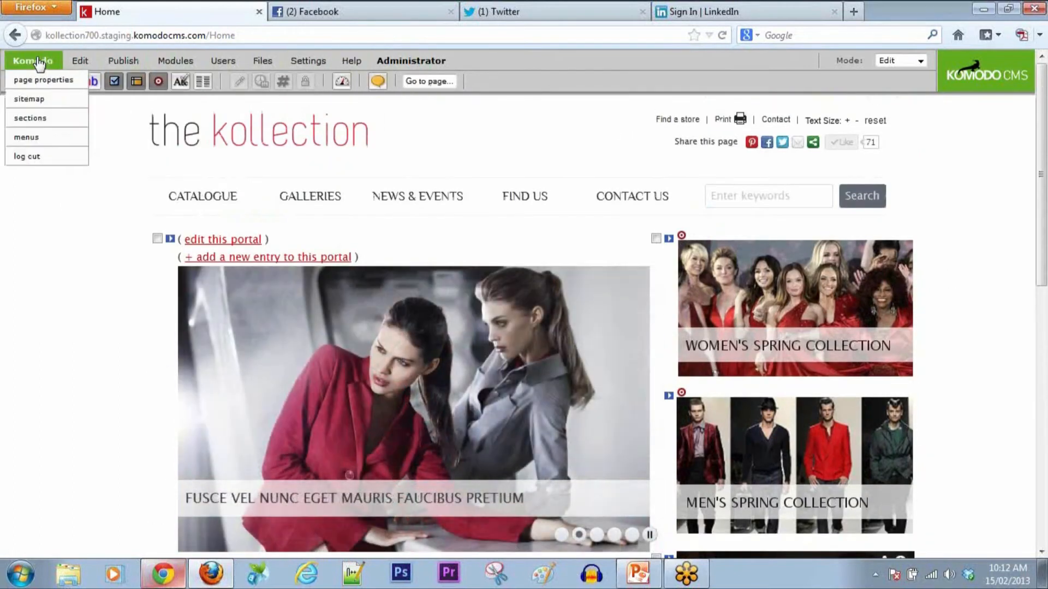
{"action": "left_click", "coordinate": [34, 156]}
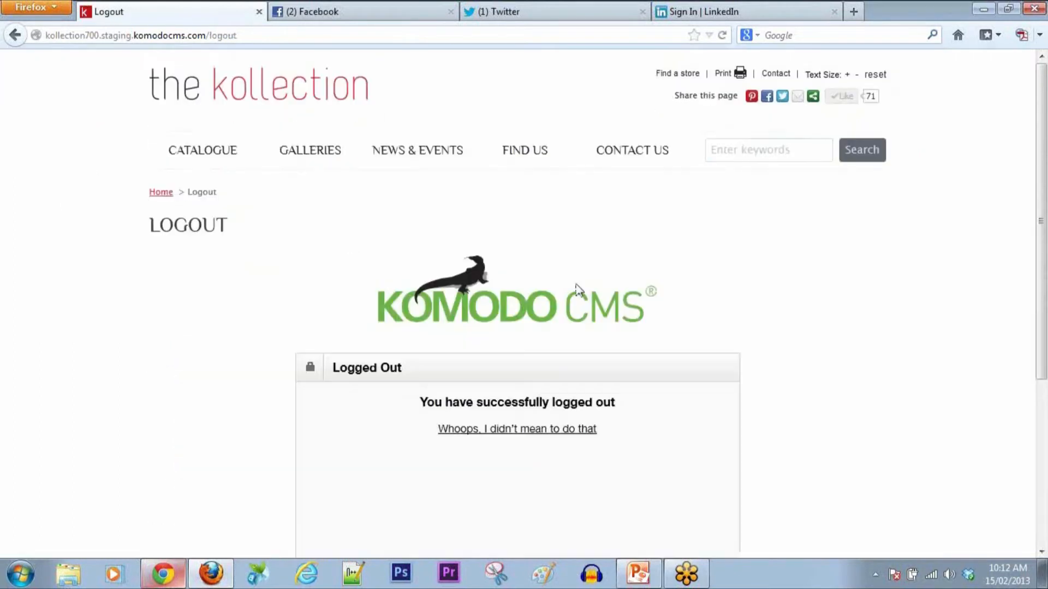
{"action": "left_click", "coordinate": [543, 430]}
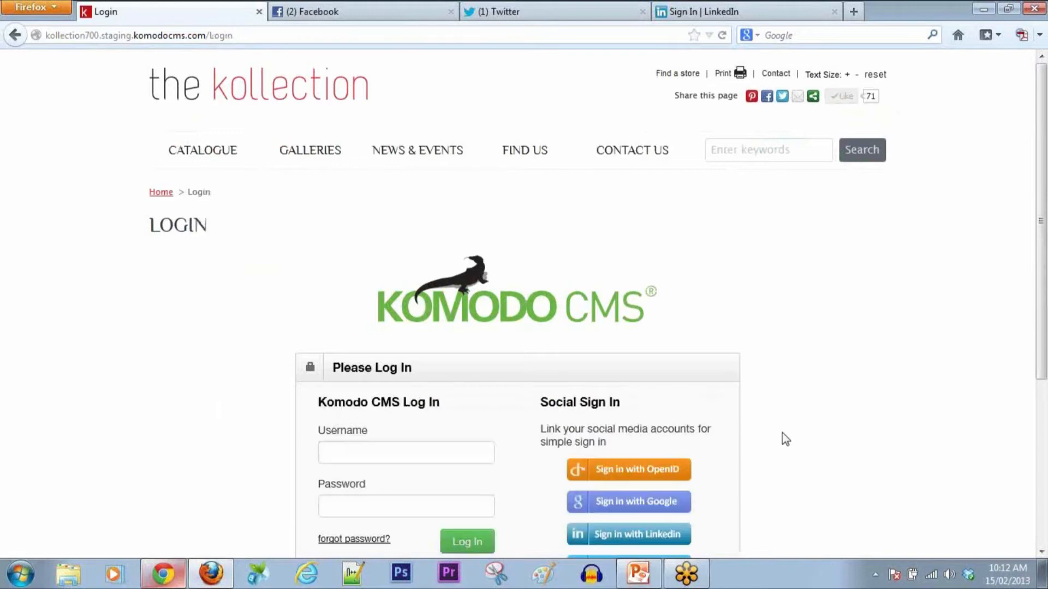
Step: Choose 'Sign in with OpenID' and open 'Sign up to OpenID' in a new tab
{"action": "scroll", "coordinate": [784, 431], "scroll_direction": "down", "scroll_amount": 5}
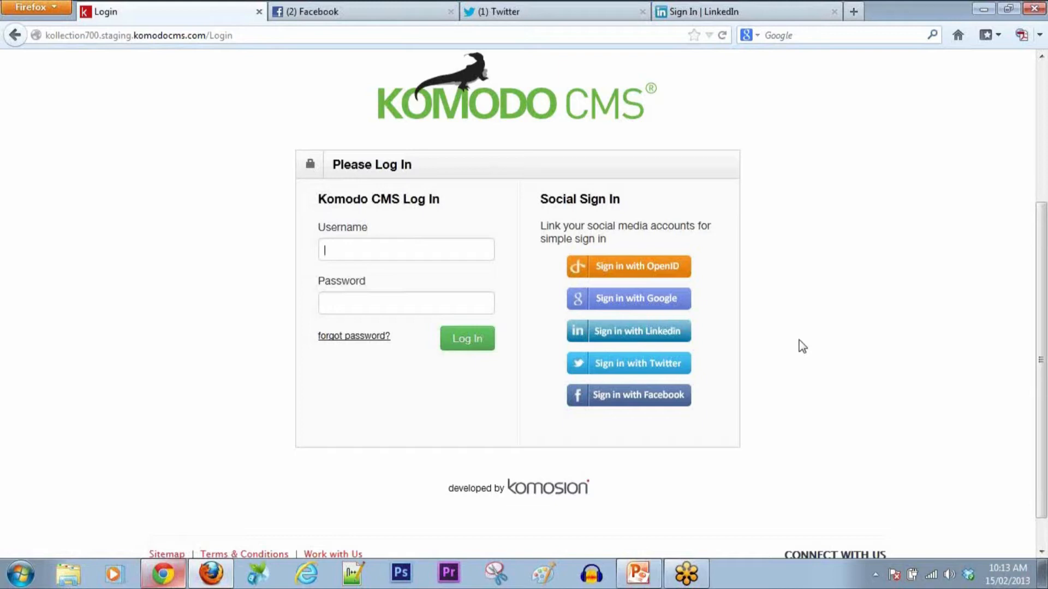
{"action": "left_click", "coordinate": [649, 269]}
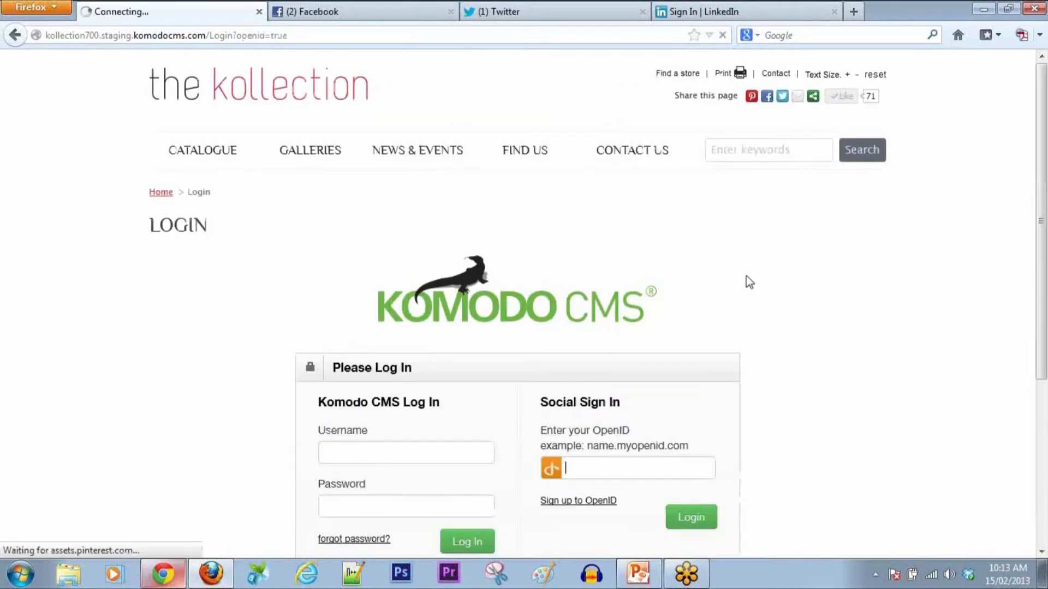
{"action": "scroll", "coordinate": [746, 276], "scroll_direction": "down", "scroll_amount": 5}
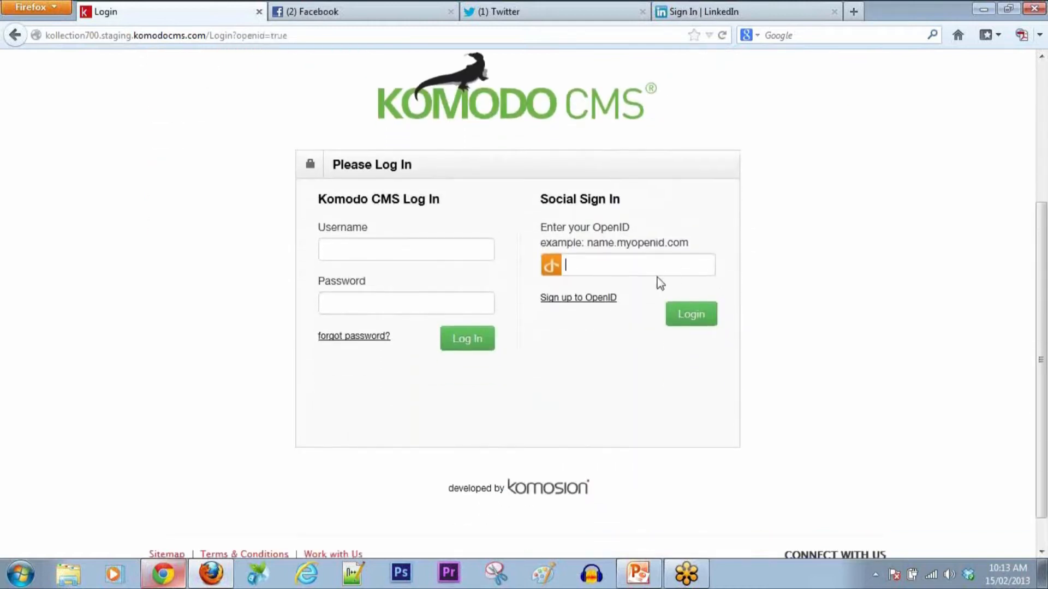
{"action": "left_click", "coordinate": [582, 299]}
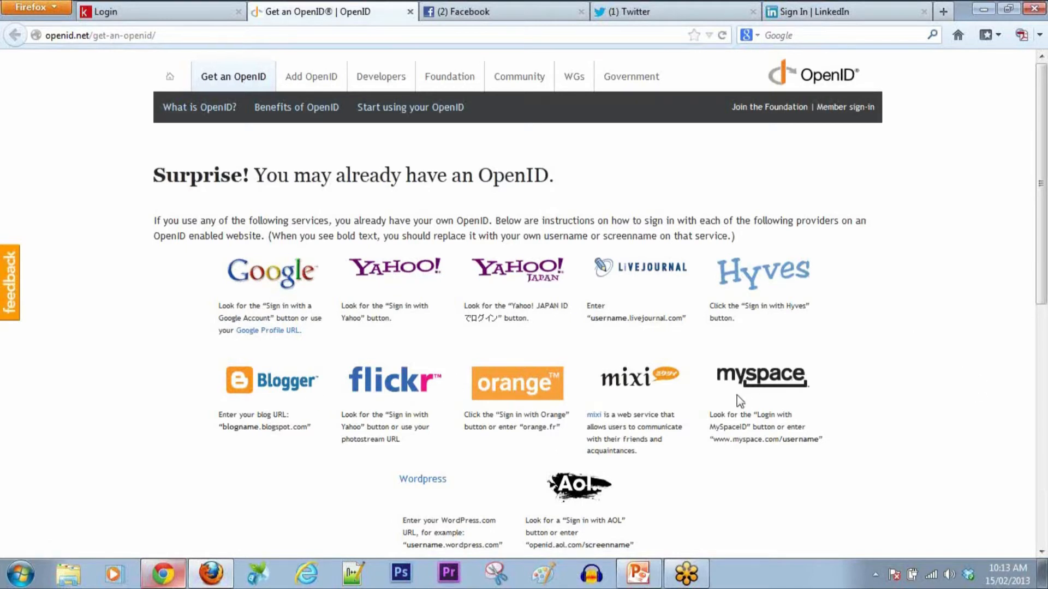
Step: Visit myOpenID, go back to 'Get an OpenID', then close the tab to return to login
{"action": "scroll", "coordinate": [860, 368], "scroll_direction": "down", "scroll_amount": 6}
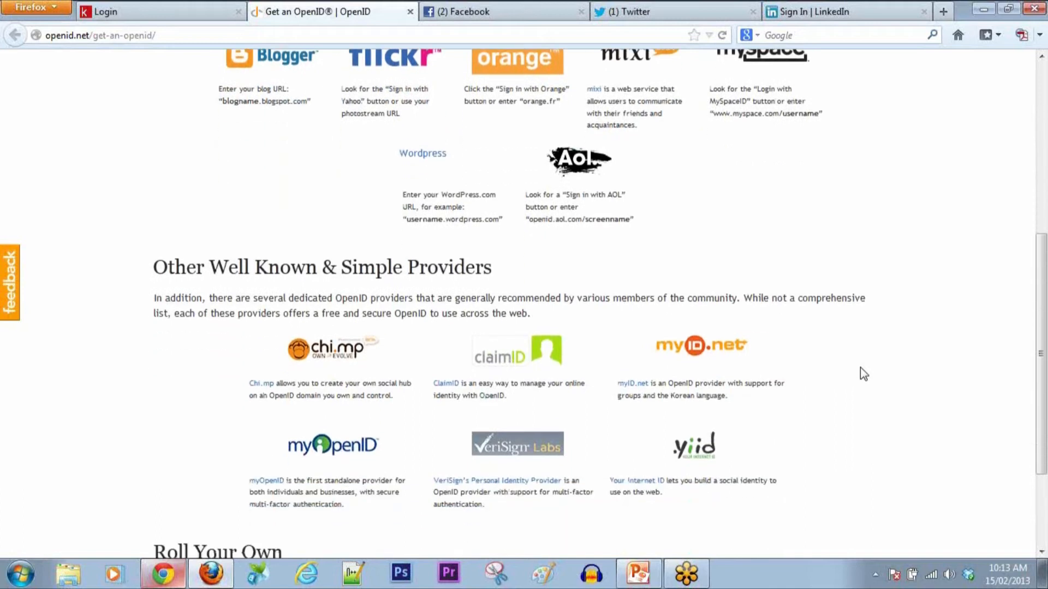
{"action": "scroll", "coordinate": [861, 368], "scroll_direction": "down", "scroll_amount": 2}
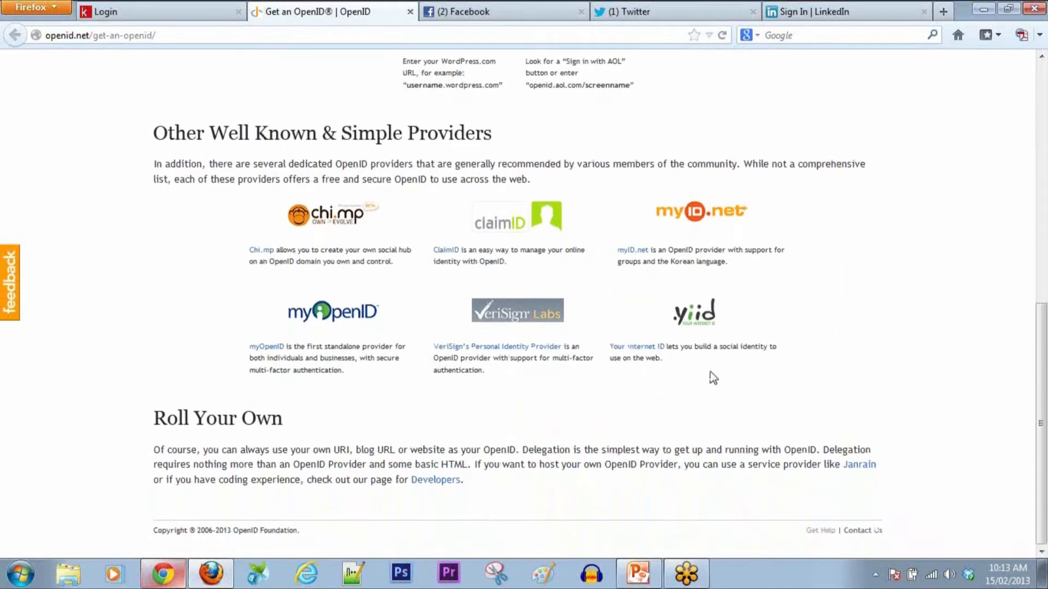
{"action": "left_click", "coordinate": [323, 315]}
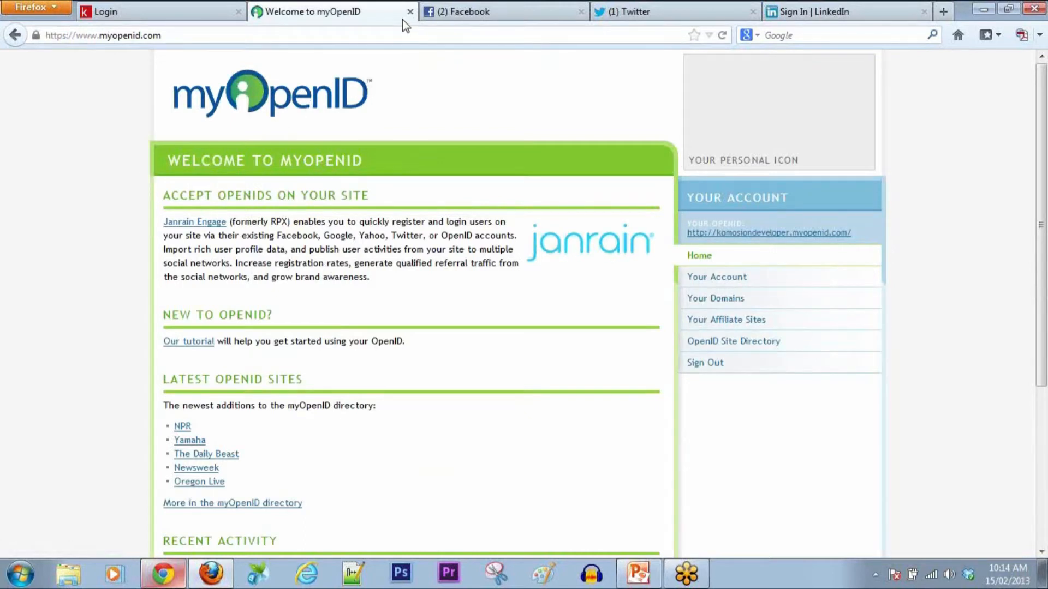
{"action": "left_click", "coordinate": [22, 38]}
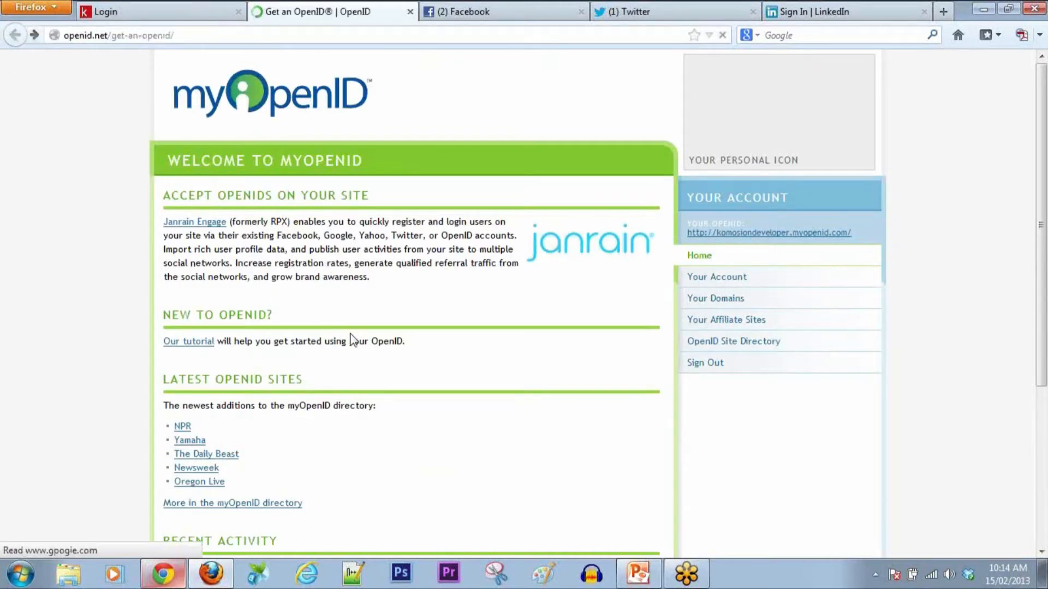
{"action": "scroll", "coordinate": [420, 367], "scroll_direction": "up", "scroll_amount": 10}
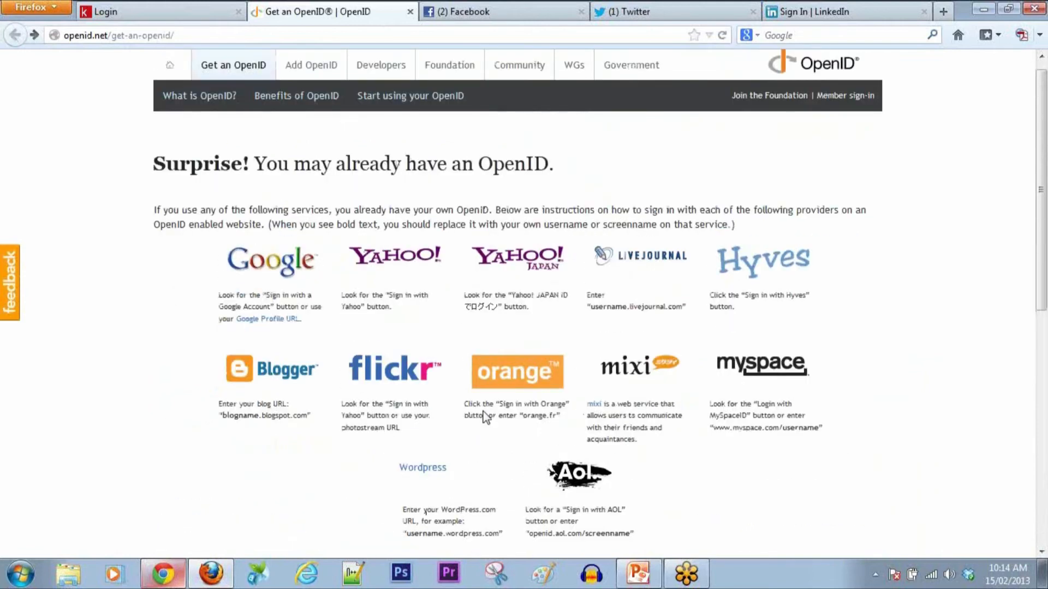
{"action": "left_click", "coordinate": [410, 12]}
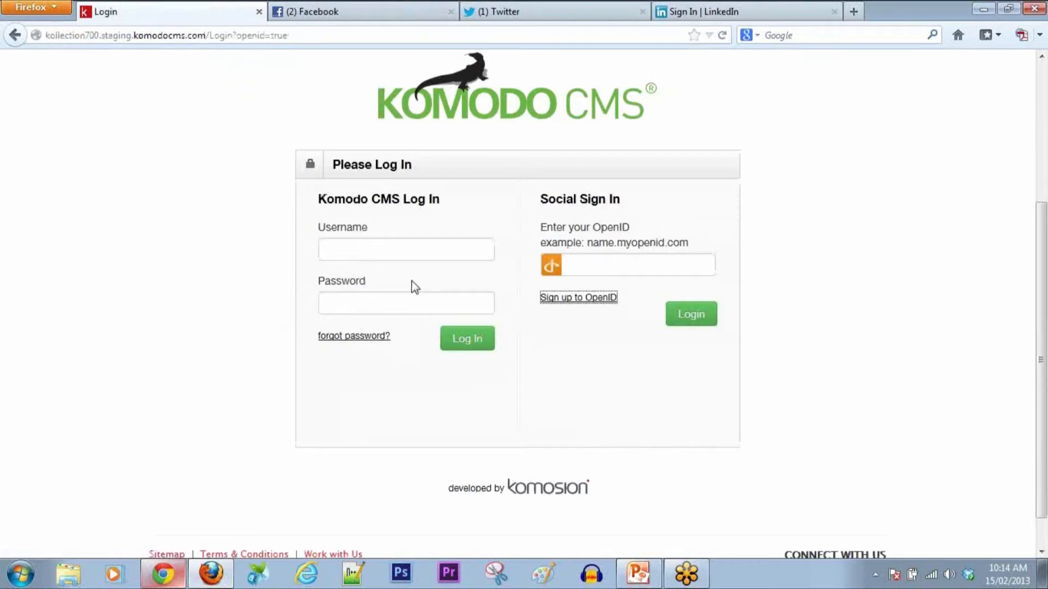
Step: Sign in with LinkedIn and jump to the Stephe Test Page via Go to page
{"action": "left_click", "coordinate": [19, 35]}
{"action": "left_click", "coordinate": [608, 339]}
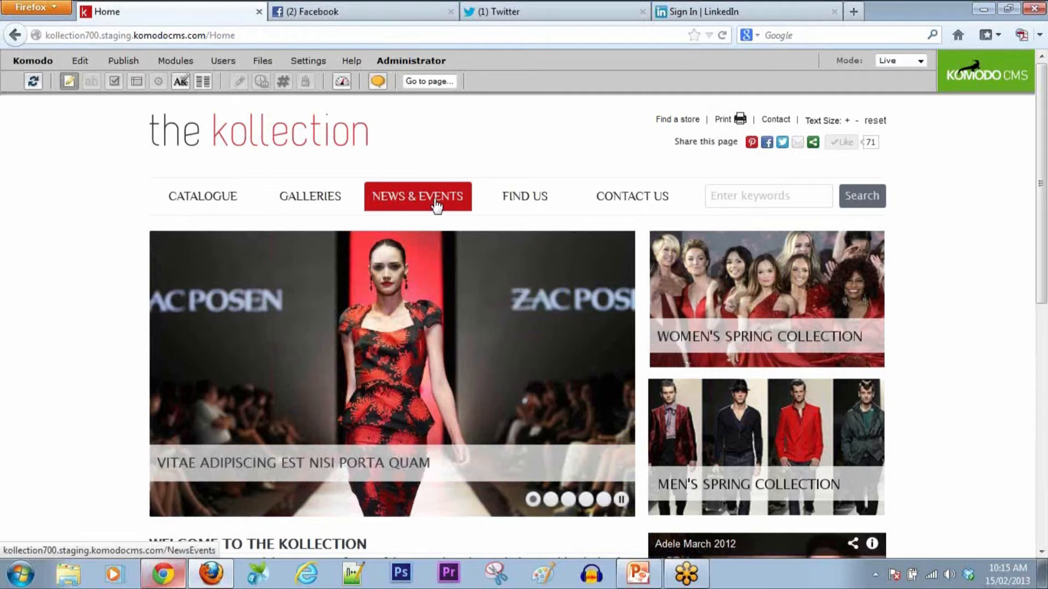
{"action": "left_click", "coordinate": [441, 83]}
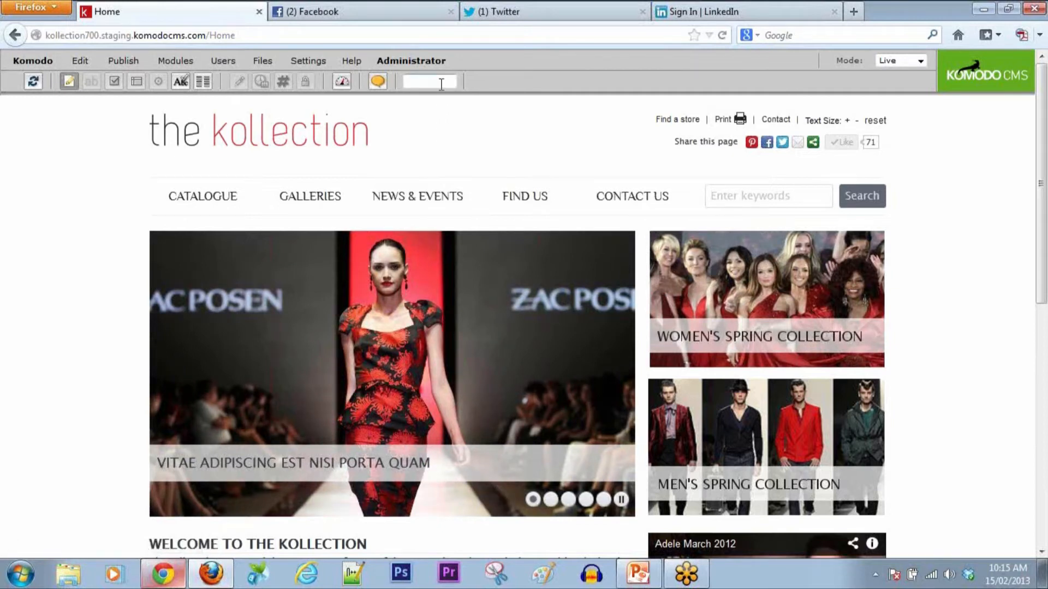
{"action": "type", "text": "stephe"}
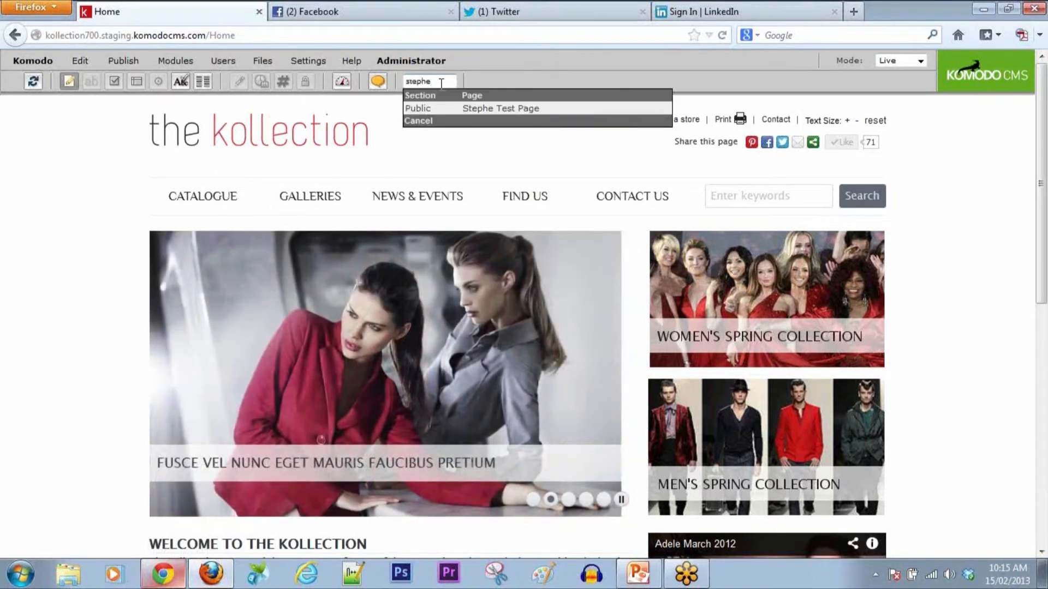
{"action": "left_click", "coordinate": [502, 112]}
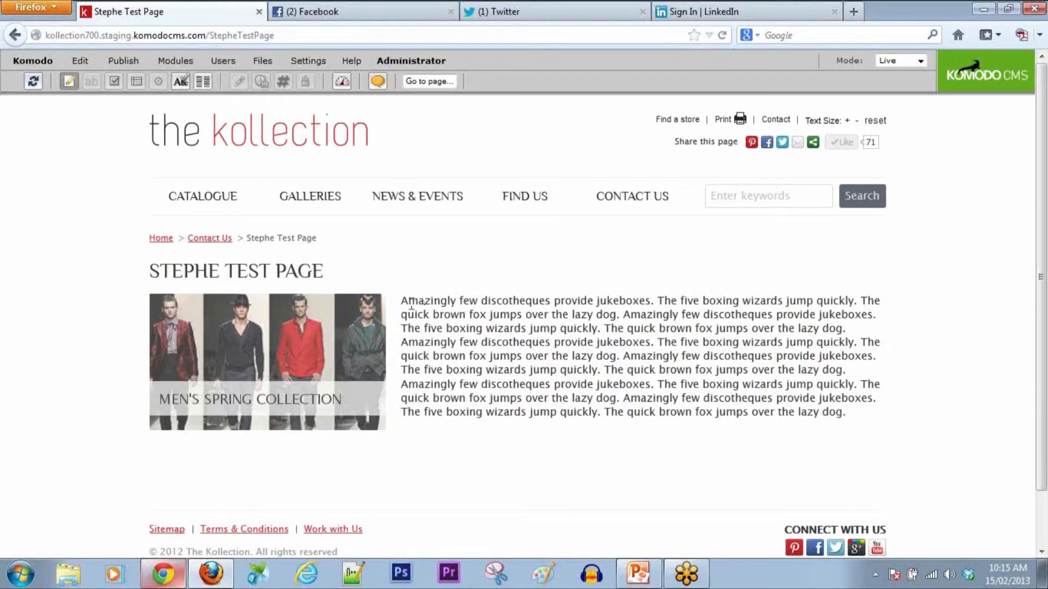
Step: Switch the site from Live to Edit mode so the body text is editable
{"action": "left_click_drag", "start_coordinate": [404, 303], "coordinate": [587, 343]}
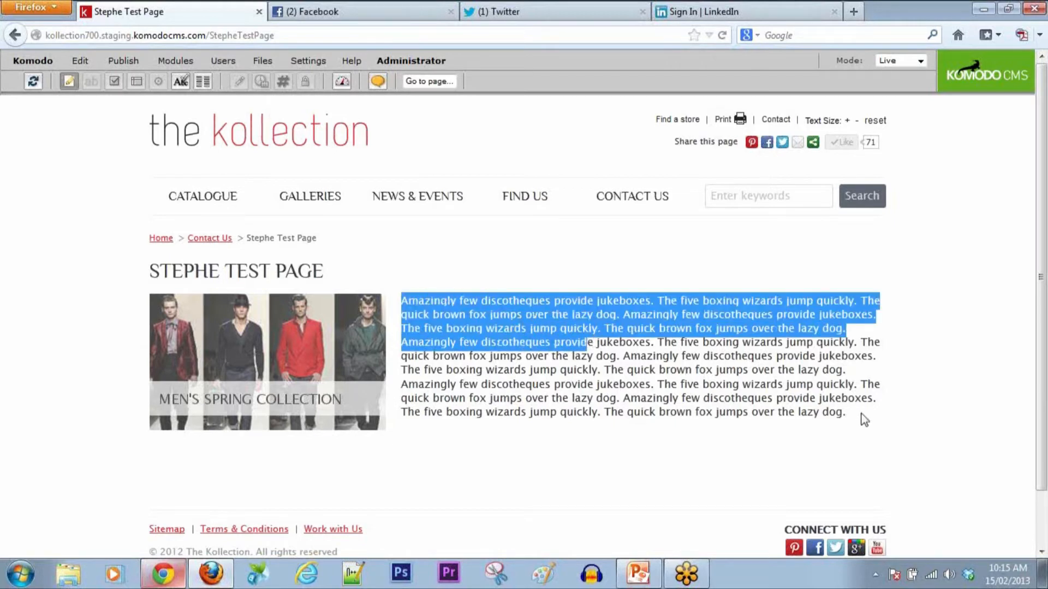
{"action": "left_click", "coordinate": [898, 419]}
{"action": "left_click", "coordinate": [921, 60]}
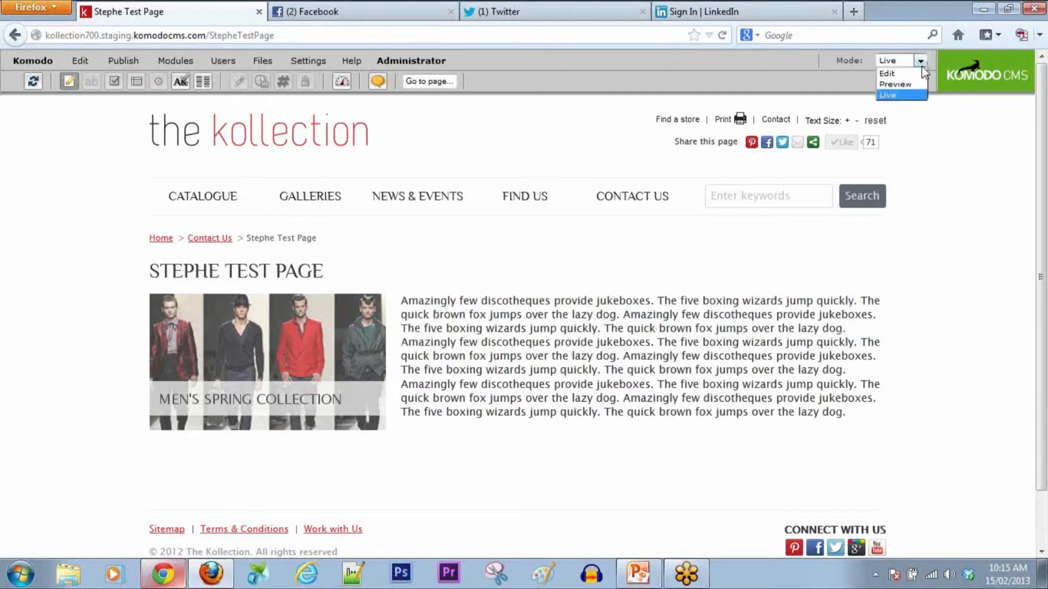
{"action": "left_click", "coordinate": [922, 83]}
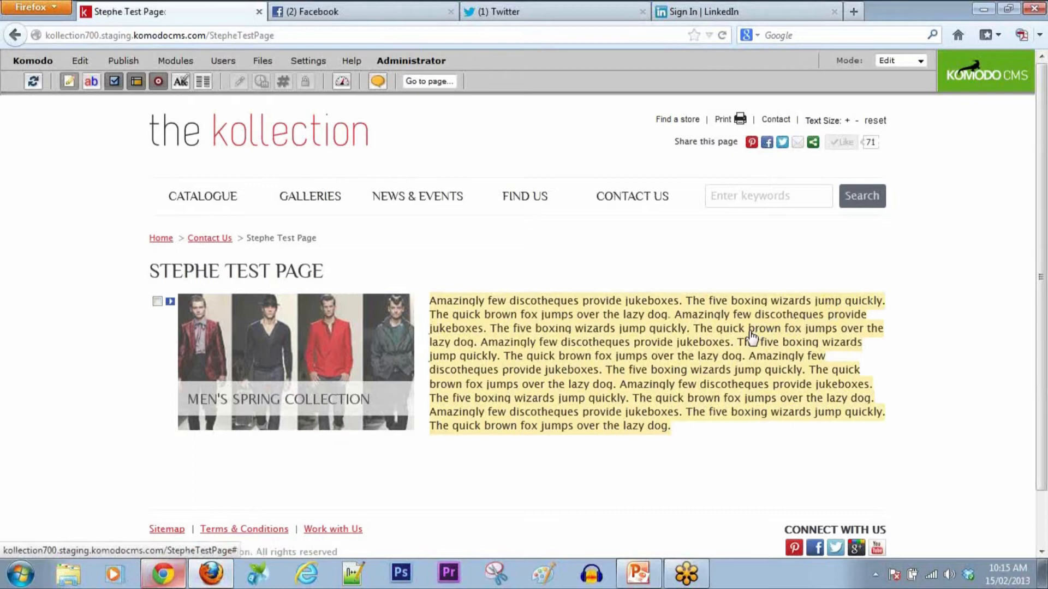
Step: Insert blank lines at three points to make four paragraphs, then Save & Refresh and close the editor
{"action": "left_click", "coordinate": [752, 337]}
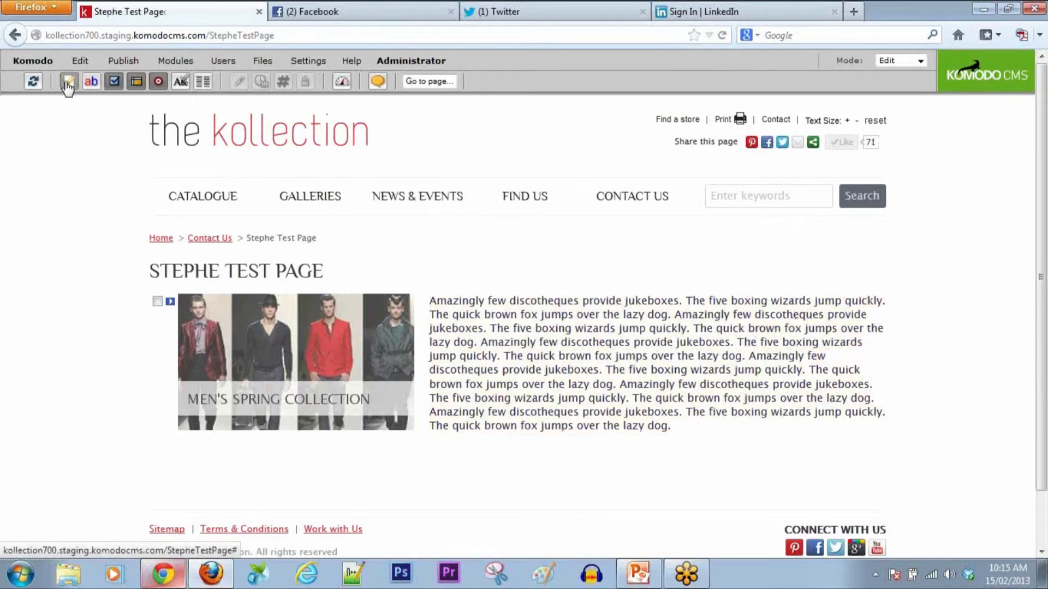
{"action": "left_click", "coordinate": [580, 327]}
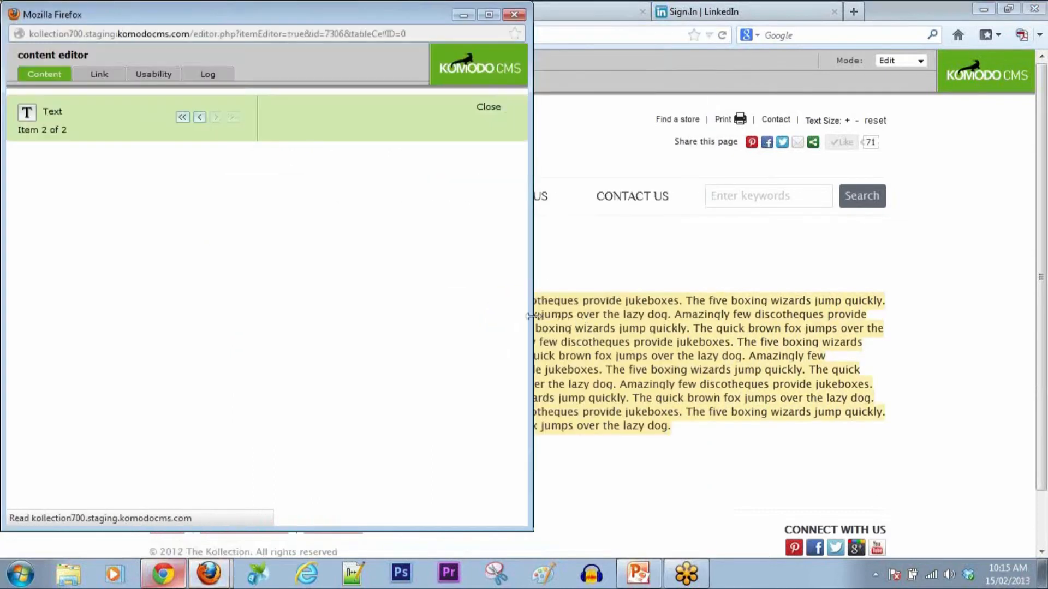
{"action": "left_click_drag", "start_coordinate": [393, 300], "coordinate": [483, 391]}
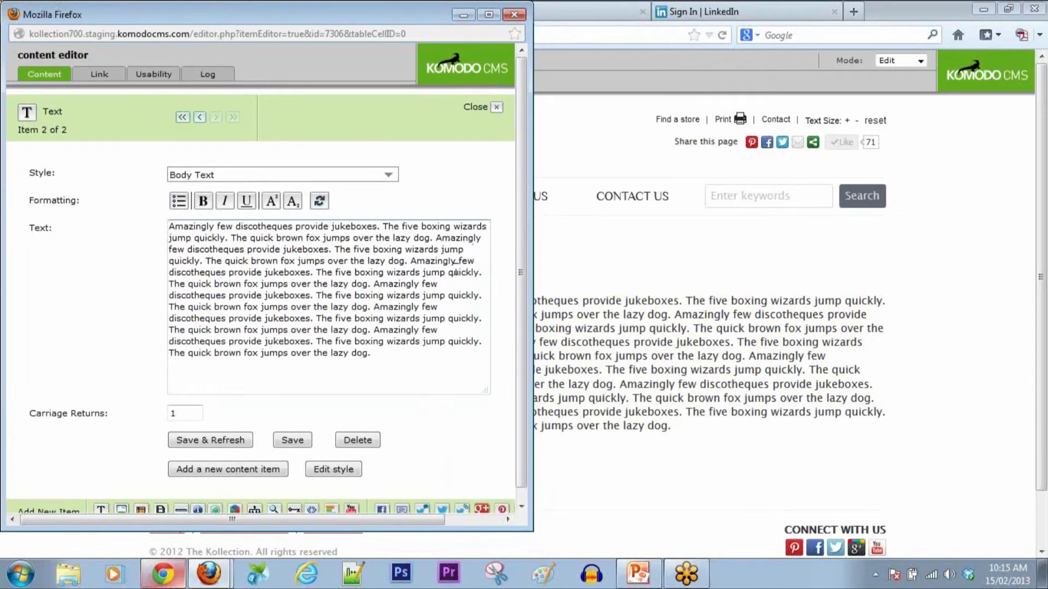
{"action": "left_click", "coordinate": [412, 262]}
{"action": "key", "text": "Return"}
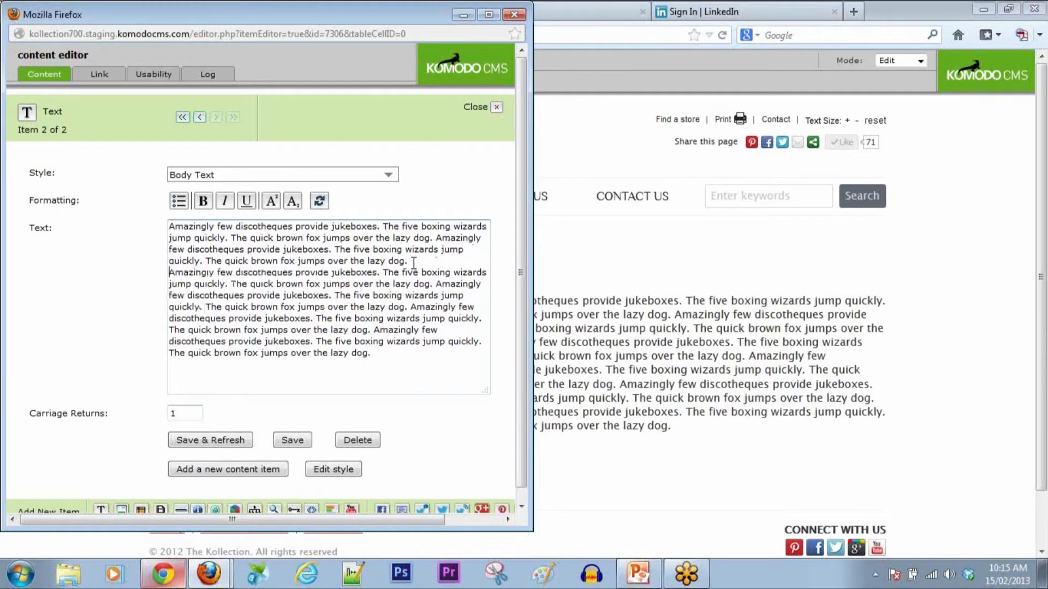
{"action": "key", "text": "Return"}
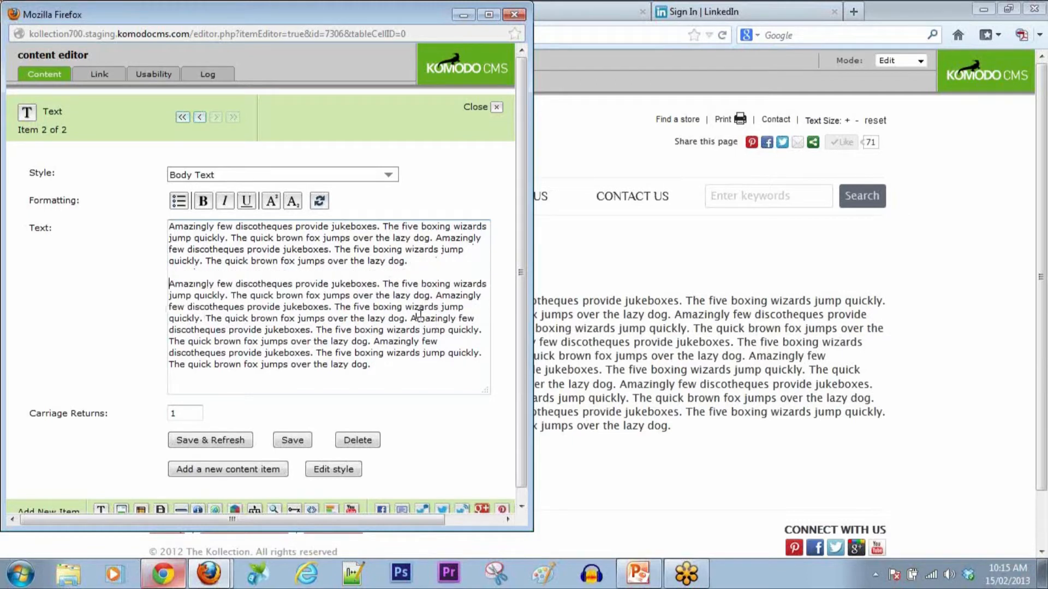
{"action": "left_click", "coordinate": [336, 307]}
{"action": "key", "text": "Return"}
{"action": "key", "text": "Return"}
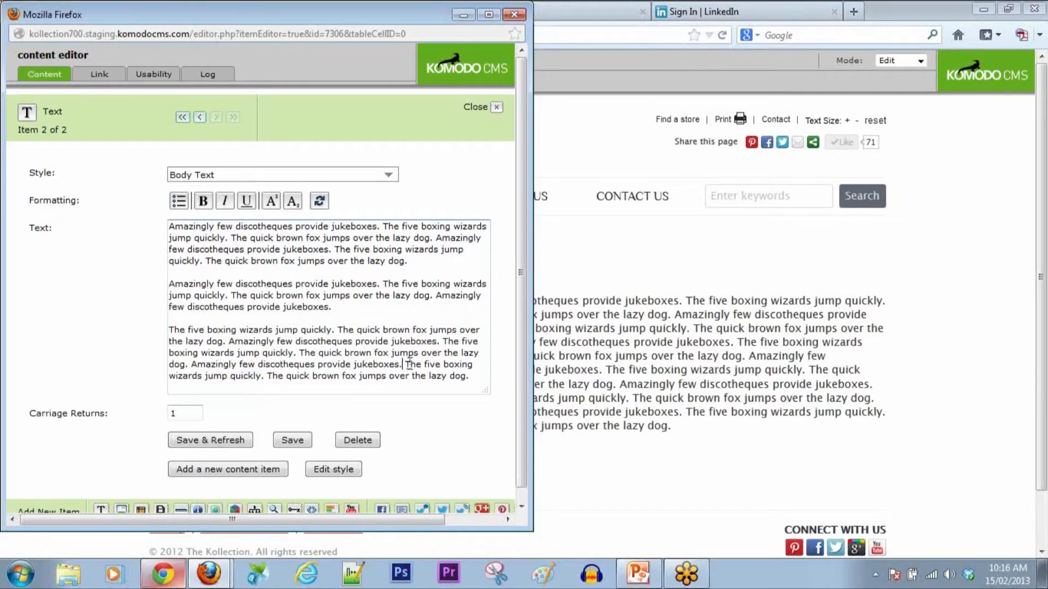
{"action": "key", "text": "Return"}
{"action": "key", "text": "Return"}
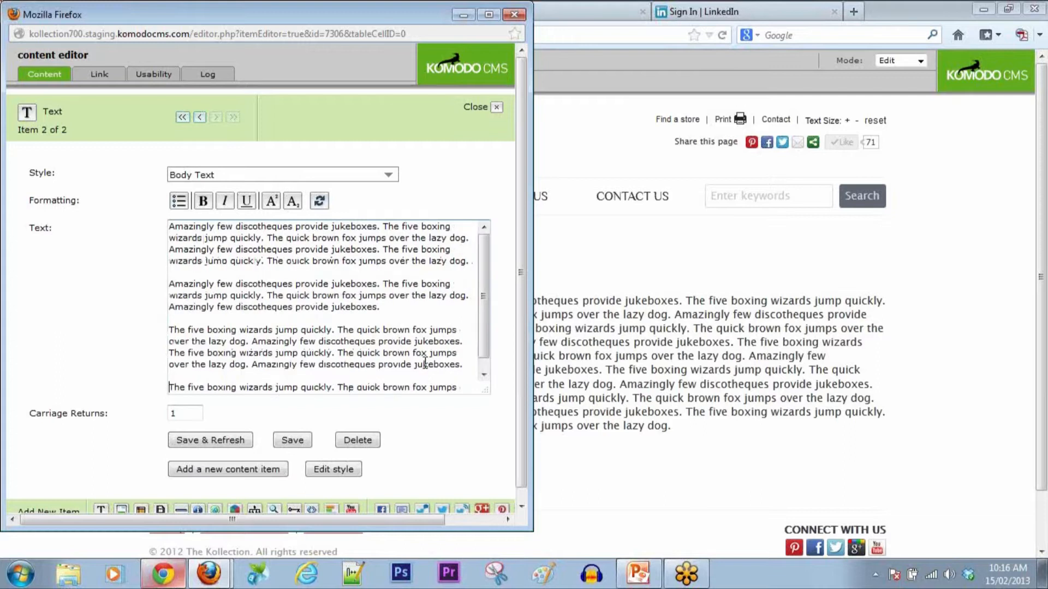
{"action": "left_click", "coordinate": [221, 442]}
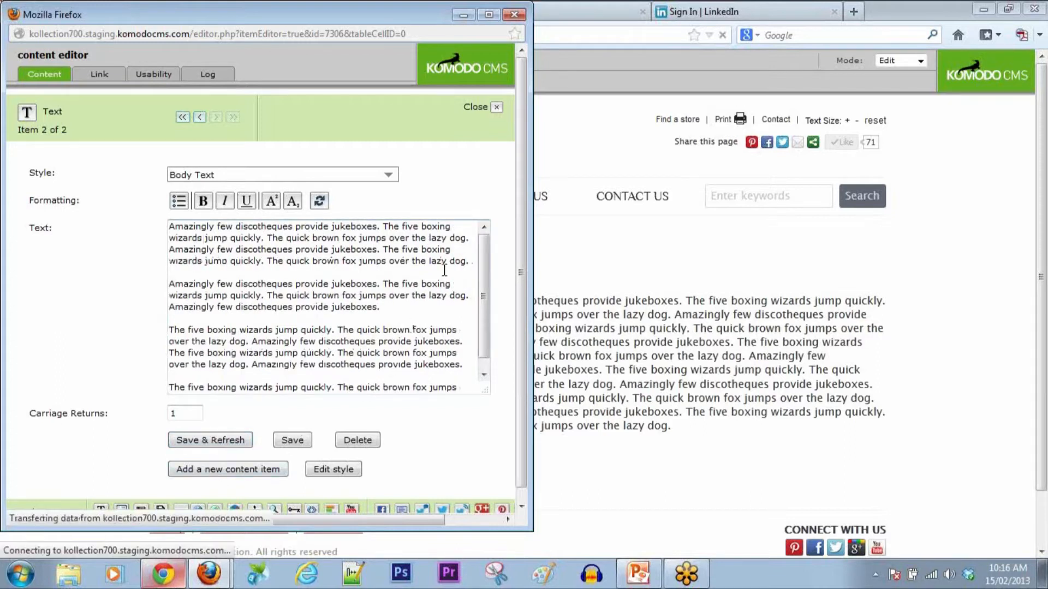
{"action": "left_click", "coordinate": [498, 111]}
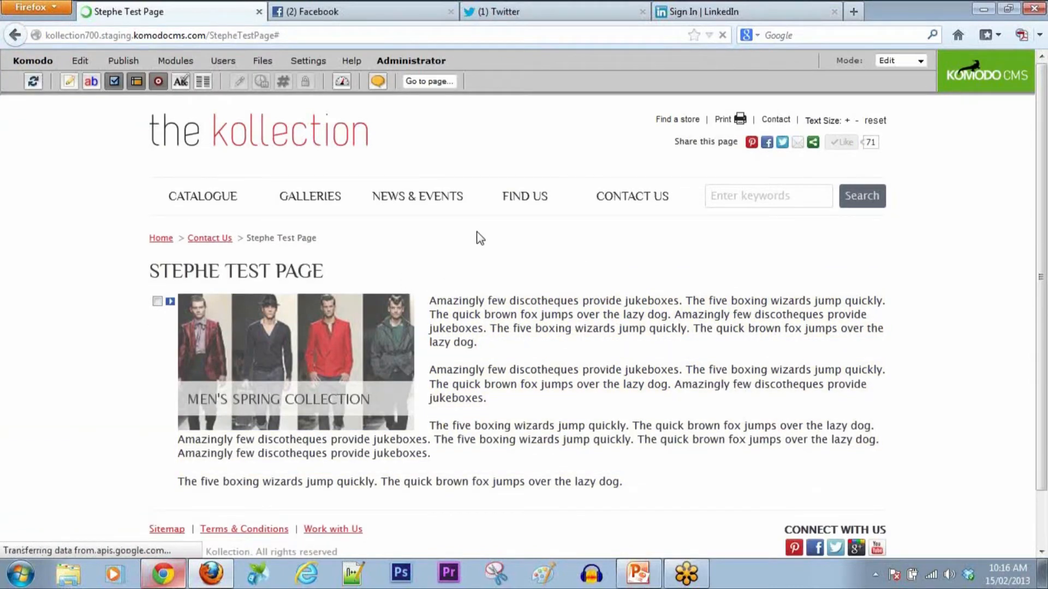
Step: Start a new Cat 1 entry on the News page using the joes jeans.jpg image
{"action": "left_click", "coordinate": [439, 202]}
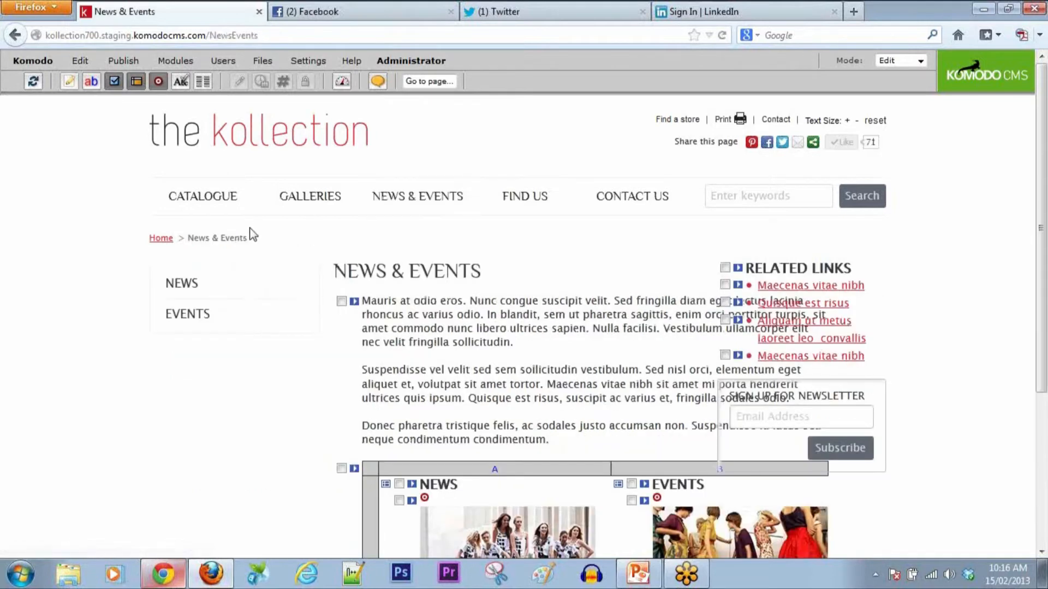
{"action": "left_click", "coordinate": [426, 509]}
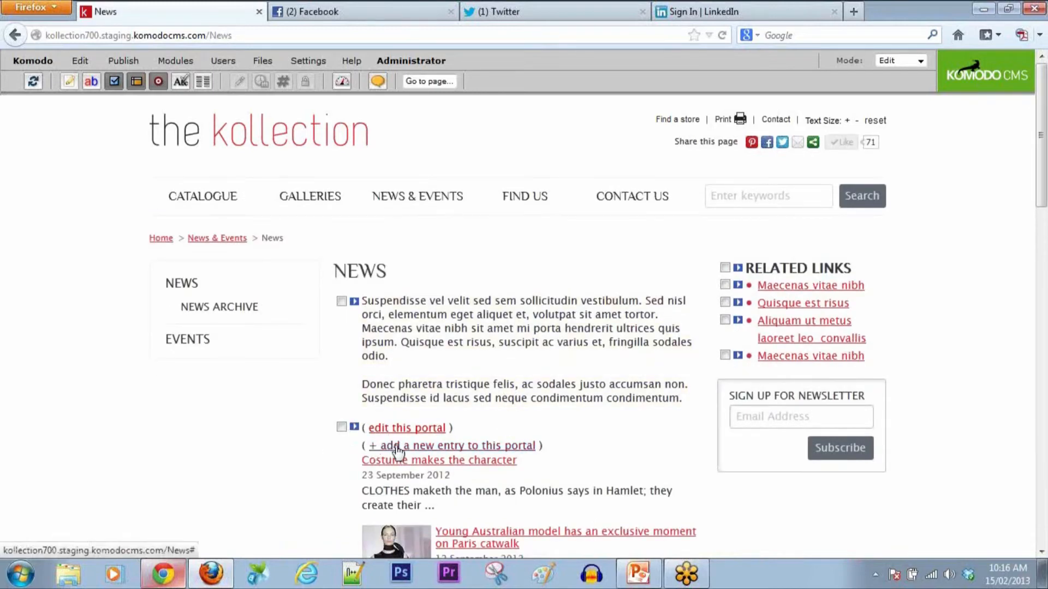
{"action": "left_click", "coordinate": [372, 446]}
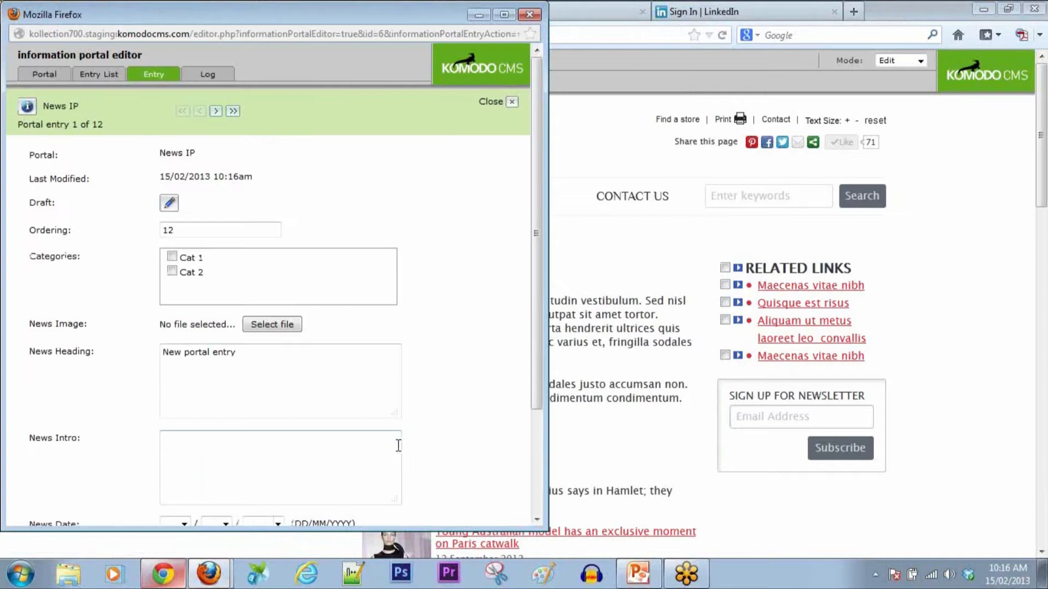
{"action": "left_click", "coordinate": [172, 256]}
{"action": "left_click", "coordinate": [254, 323]}
{"action": "left_click", "coordinate": [343, 284]}
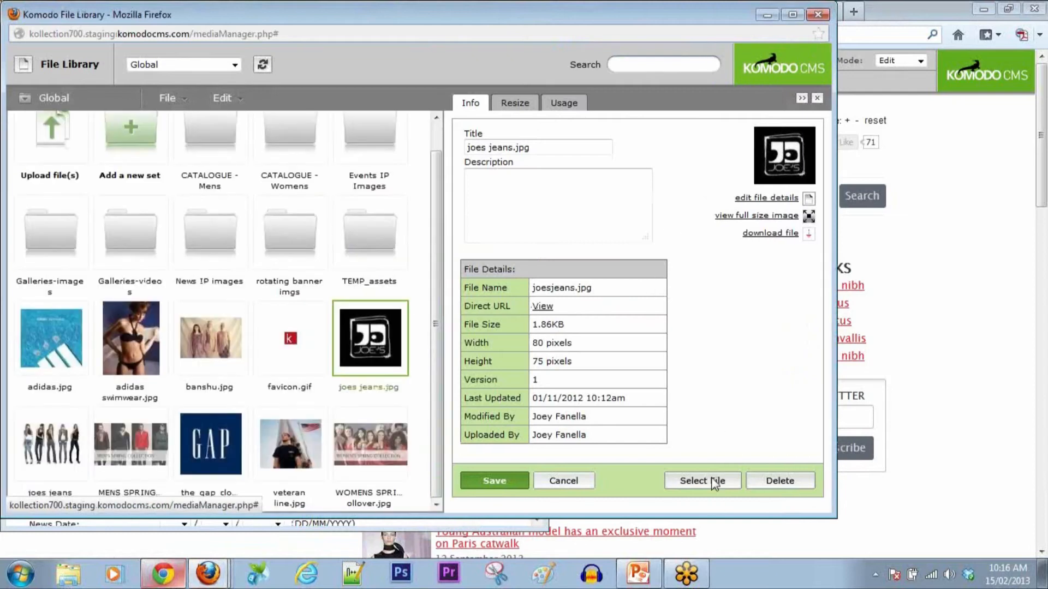
{"action": "left_click", "coordinate": [704, 481]}
Step: Head the entry about the new Info Portal publishing flow, date it today, add 'Click here' link text, and save
{"action": "left_click_drag", "start_coordinate": [306, 399], "coordinate": [101, 392]}
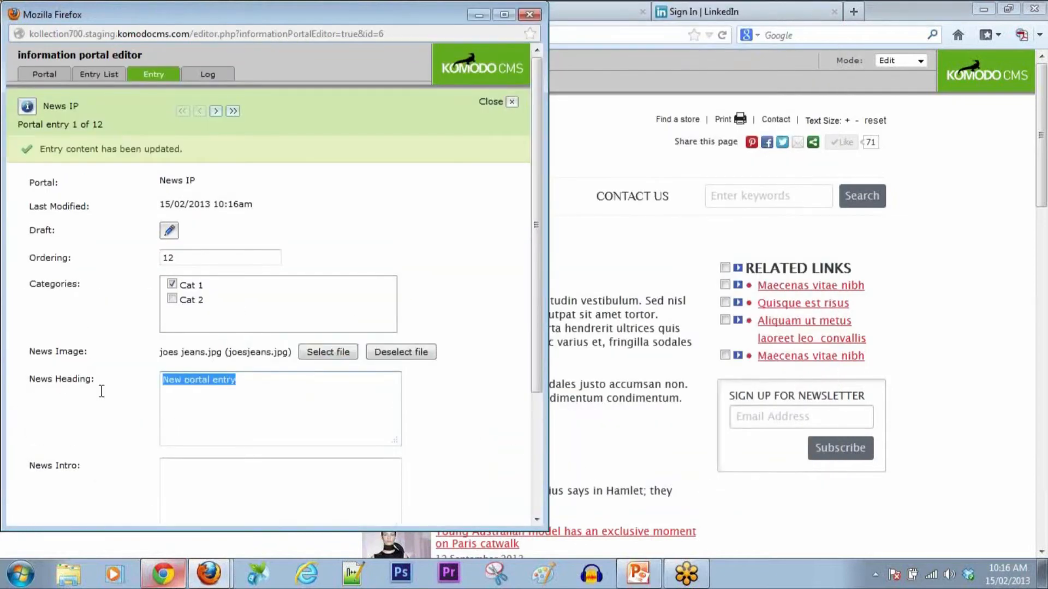
{"action": "type", "text": "Stephen demonstrates the new Info Portal publishing flow."}
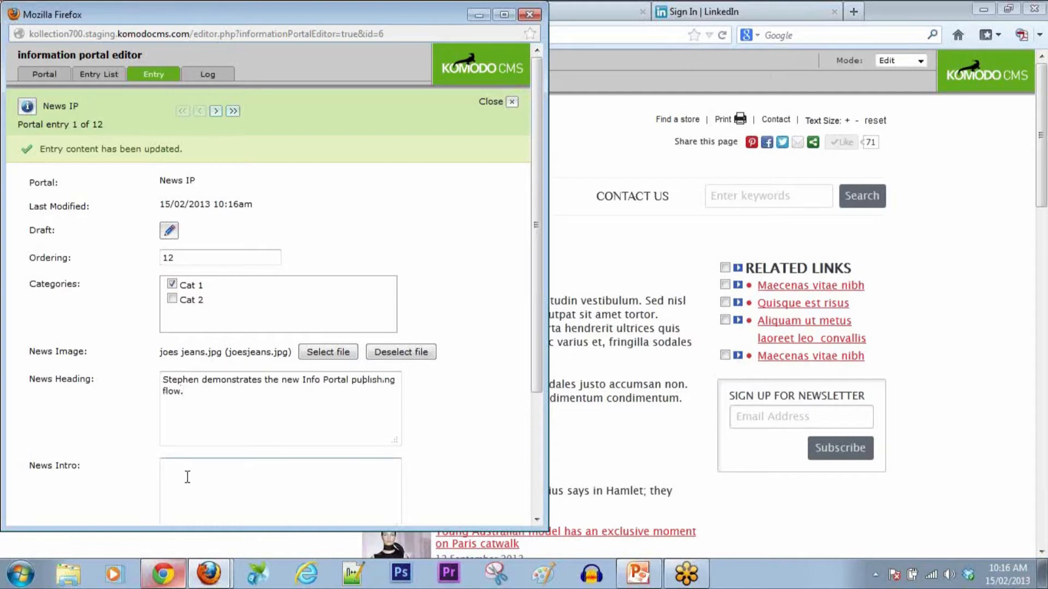
{"action": "scroll", "coordinate": [452, 435], "scroll_direction": "down", "scroll_amount": 3}
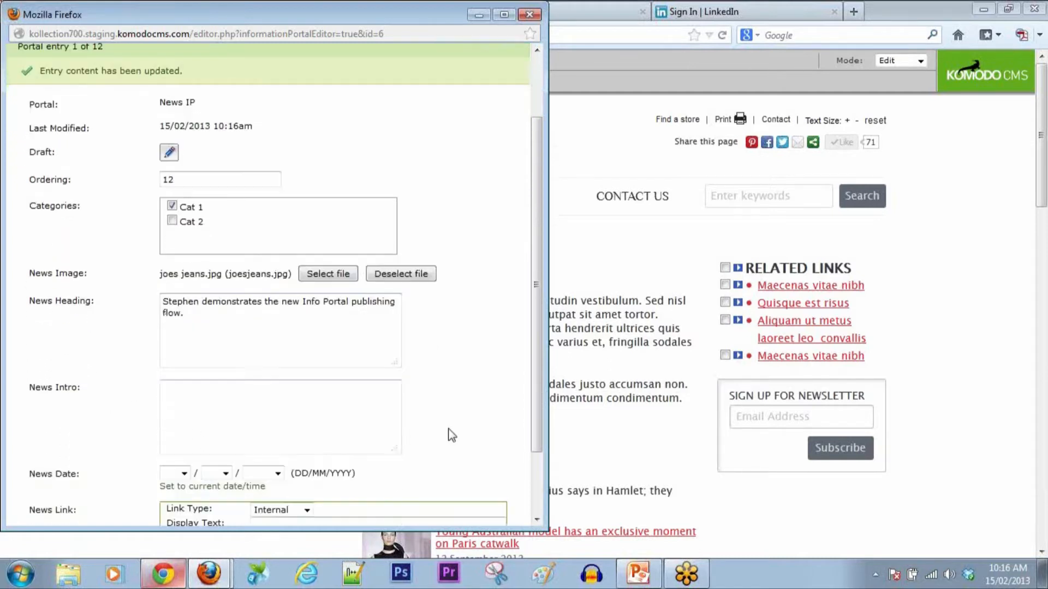
{"action": "scroll", "coordinate": [452, 435], "scroll_direction": "down", "scroll_amount": 3}
{"action": "left_click", "coordinate": [254, 410]}
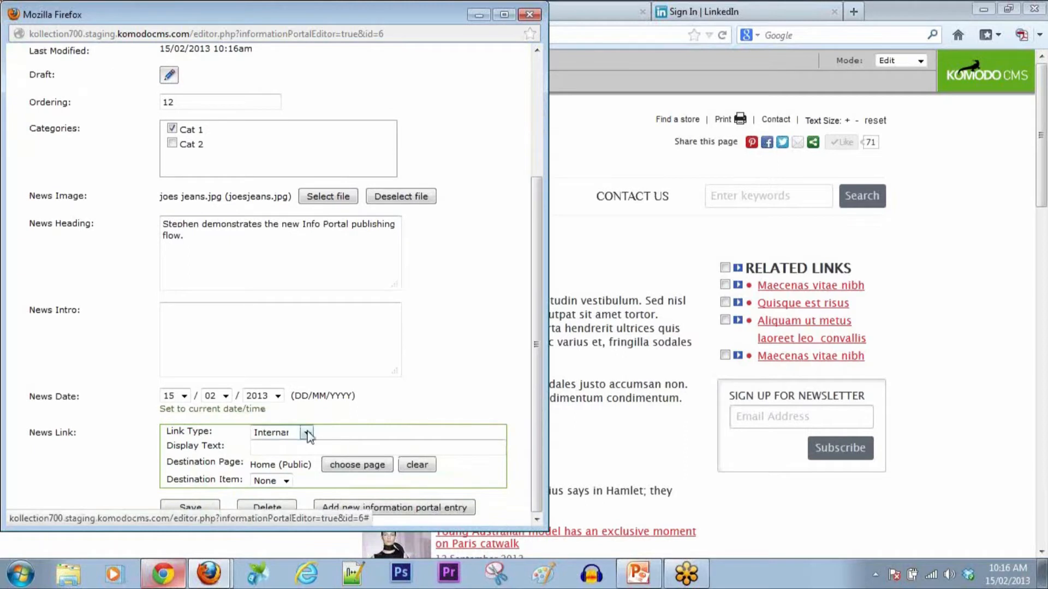
{"action": "left_click", "coordinate": [313, 451]}
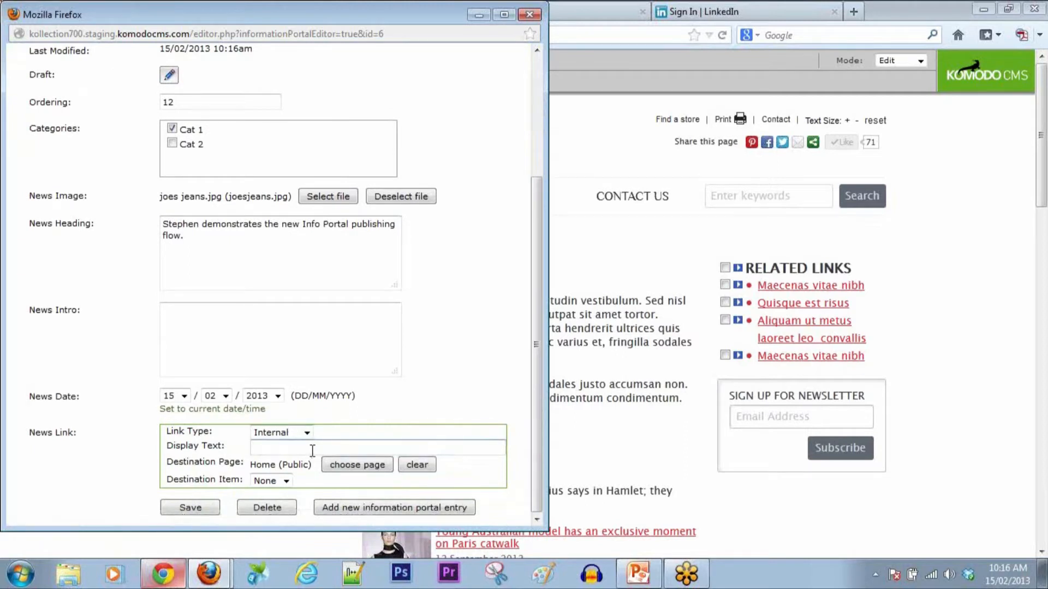
{"action": "type", "text": "Click here."}
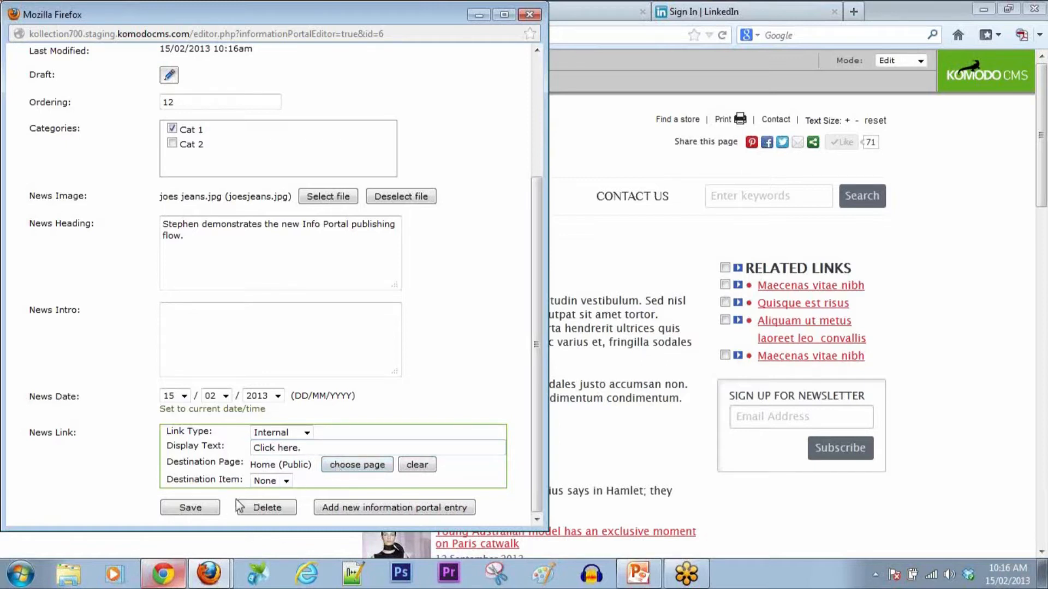
{"action": "left_click", "coordinate": [211, 509]}
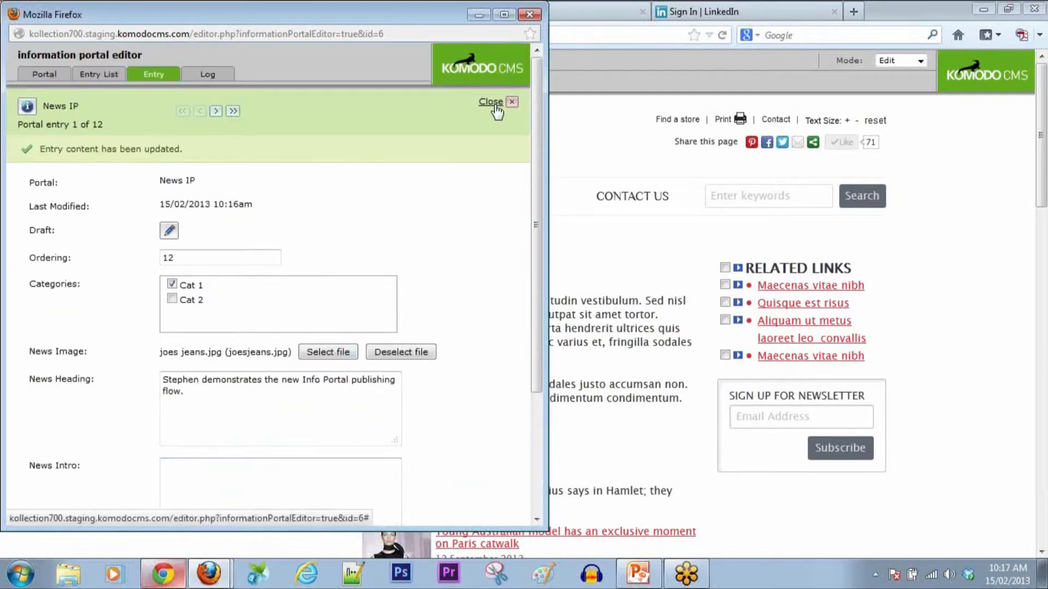
Step: Close the entry editor and reload the page to show the new news item
{"action": "left_click", "coordinate": [495, 107]}
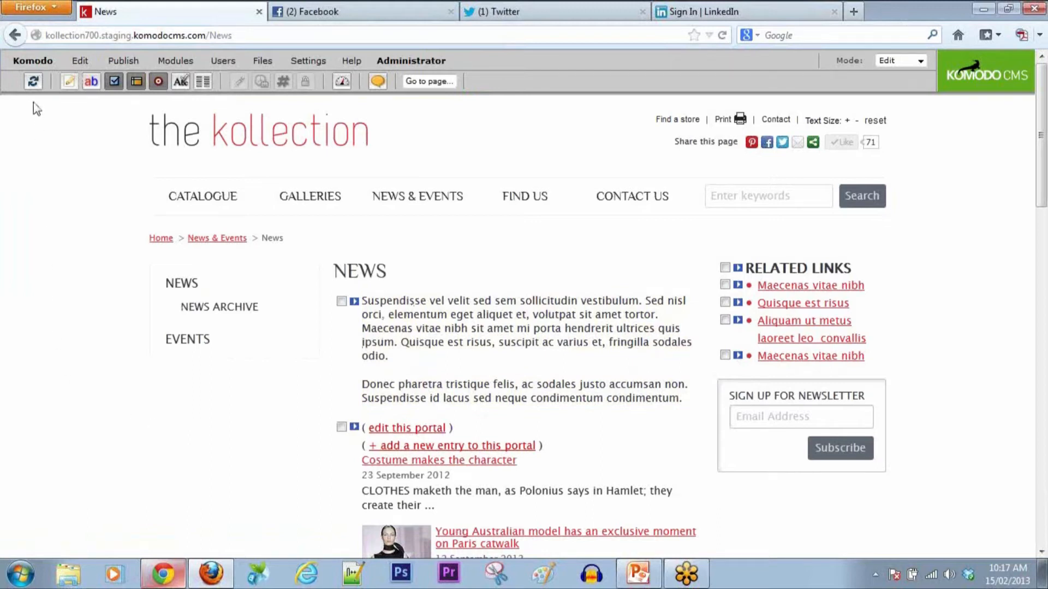
{"action": "left_click", "coordinate": [33, 81]}
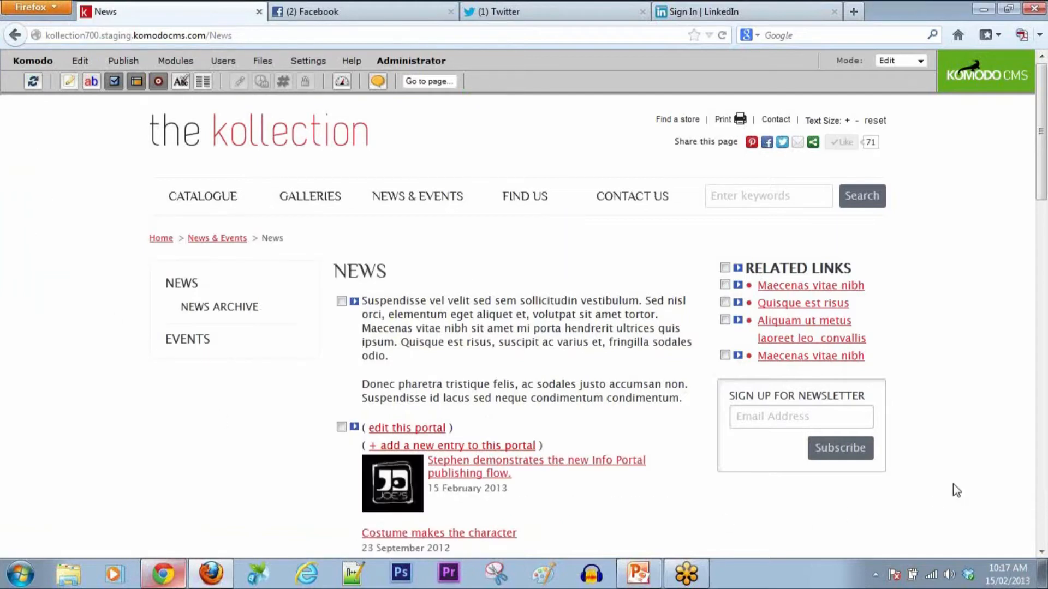
{"action": "scroll", "coordinate": [953, 485], "scroll_direction": "down", "scroll_amount": 4}
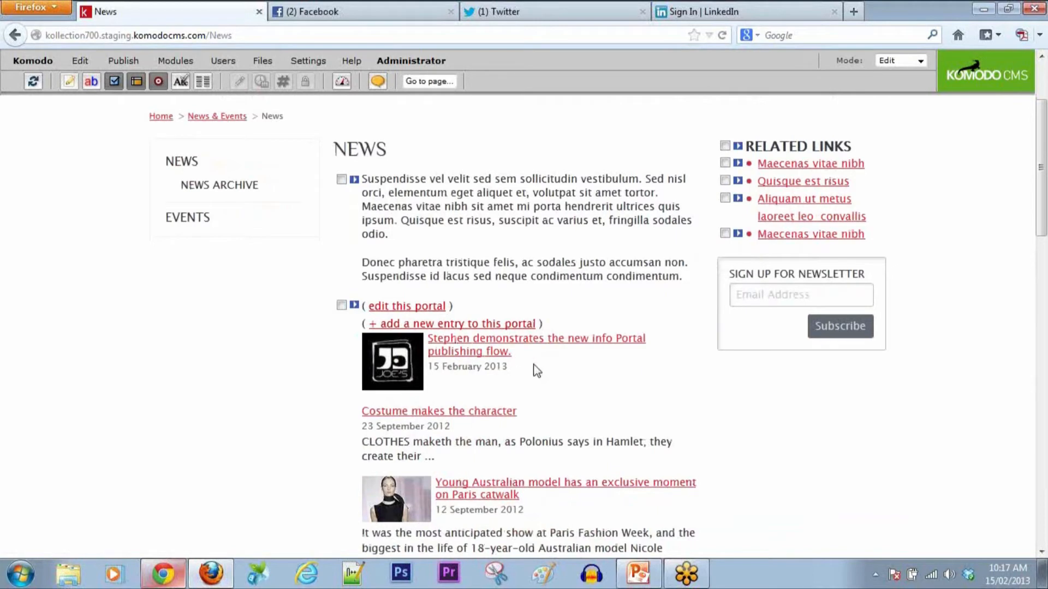
Step: Preview the page, then switch the site to Live and open the Stephe Test Page
{"action": "left_click", "coordinate": [920, 60]}
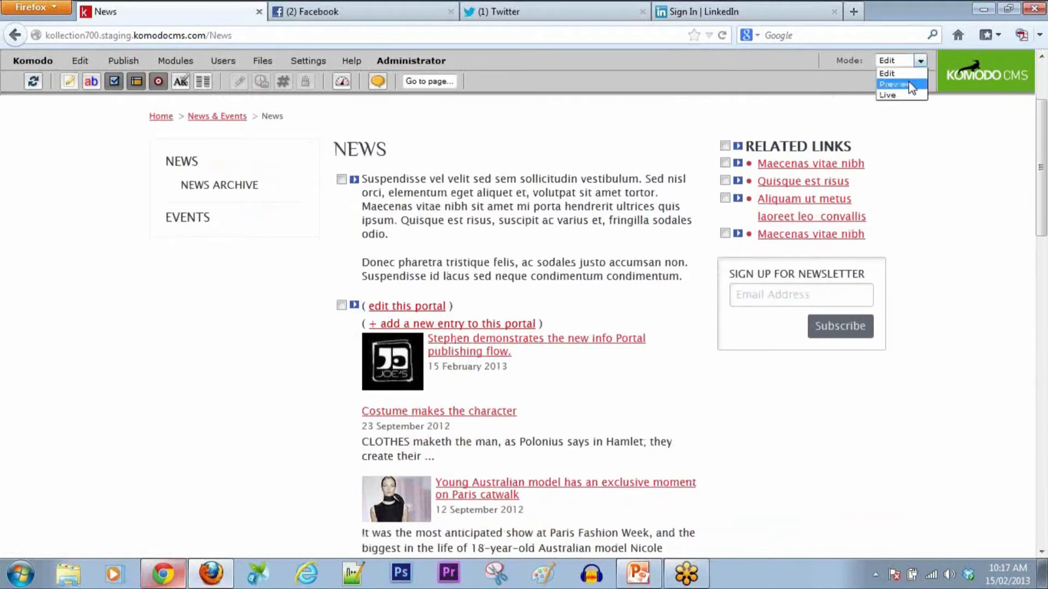
{"action": "left_click", "coordinate": [911, 85]}
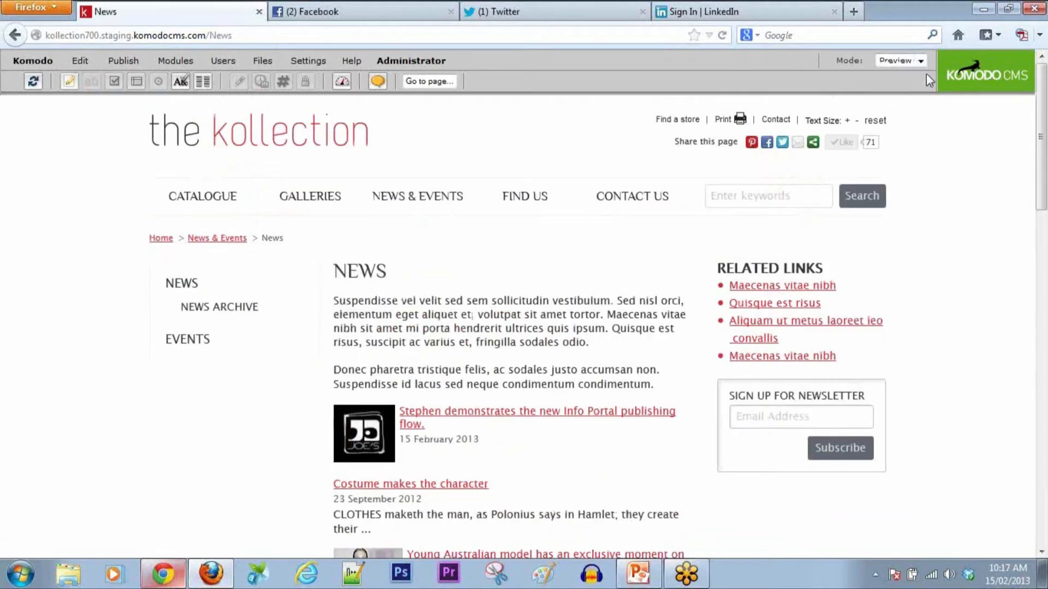
{"action": "left_click", "coordinate": [921, 61]}
{"action": "left_click", "coordinate": [910, 96]}
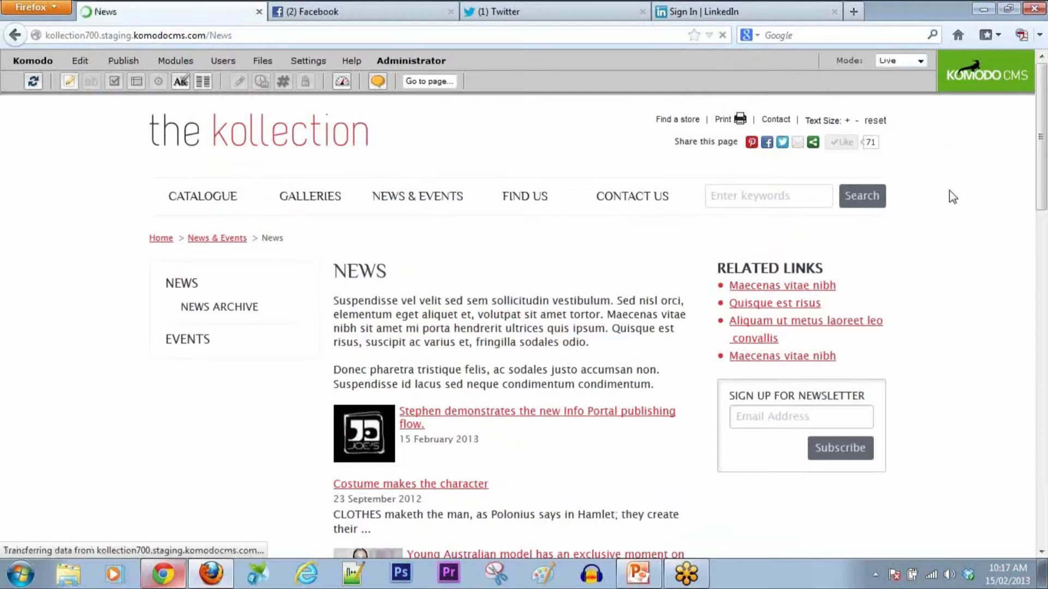
{"action": "left_click", "coordinate": [430, 81]}
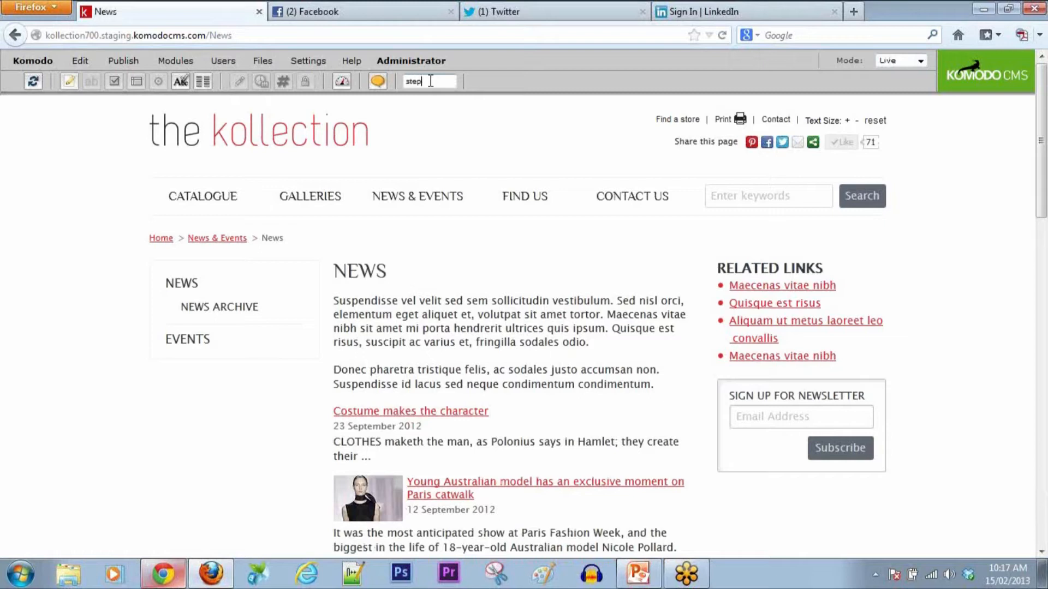
{"action": "left_click", "coordinate": [458, 108]}
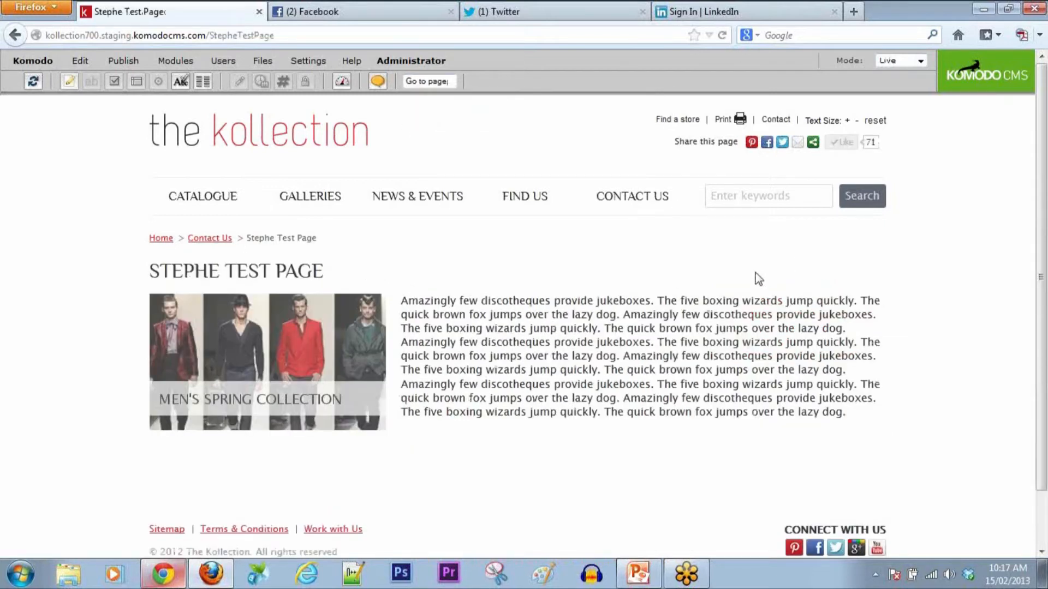
{"action": "left_click", "coordinate": [124, 63]}
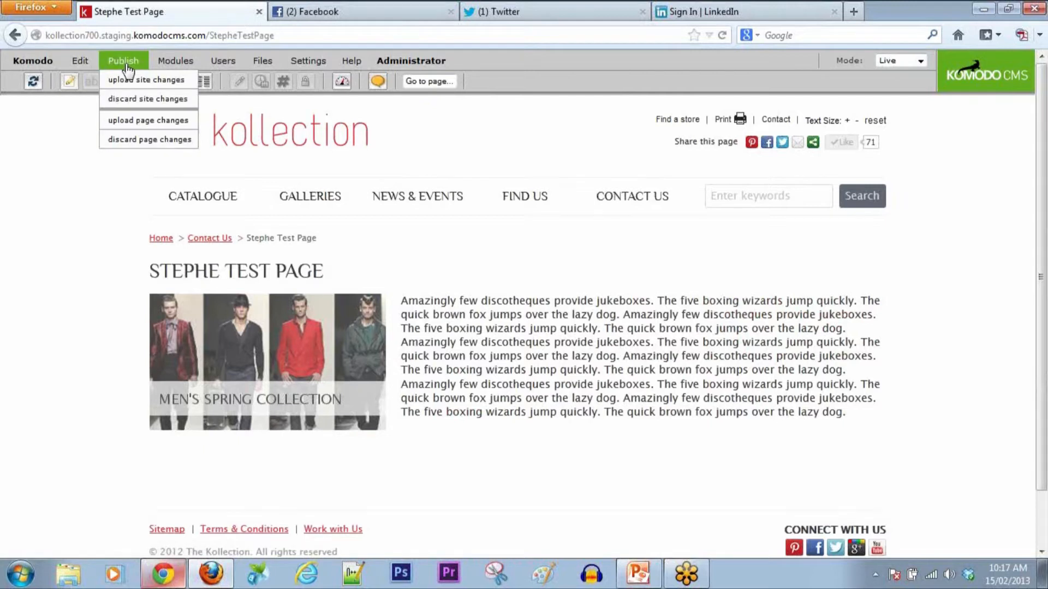
Step: Open the upload-site-changes report and untick the news entry, keeping the Stephe Test Page
{"action": "left_click", "coordinate": [127, 83]}
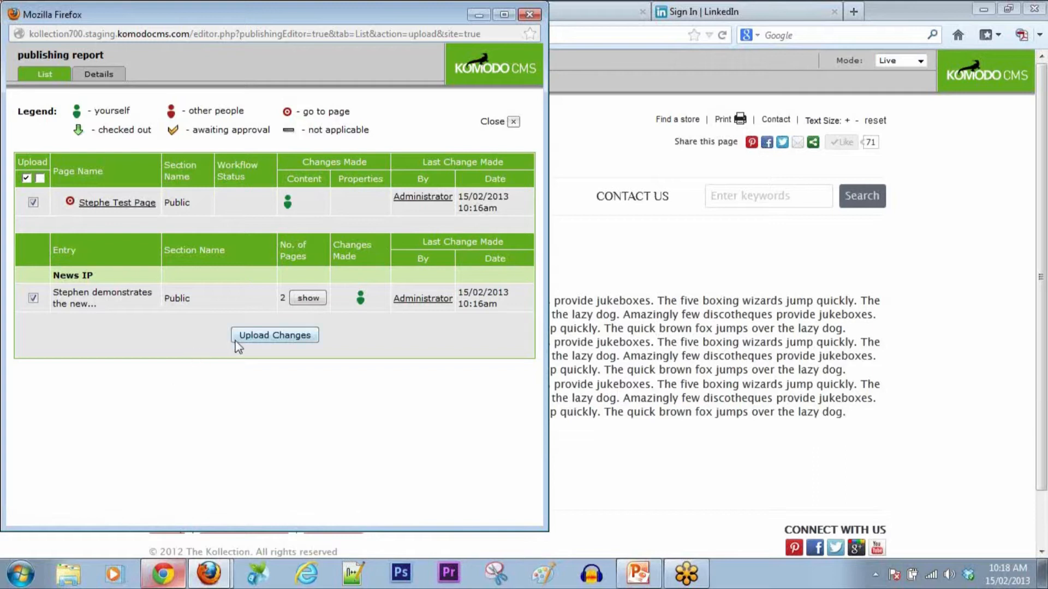
{"action": "left_click", "coordinate": [33, 298]}
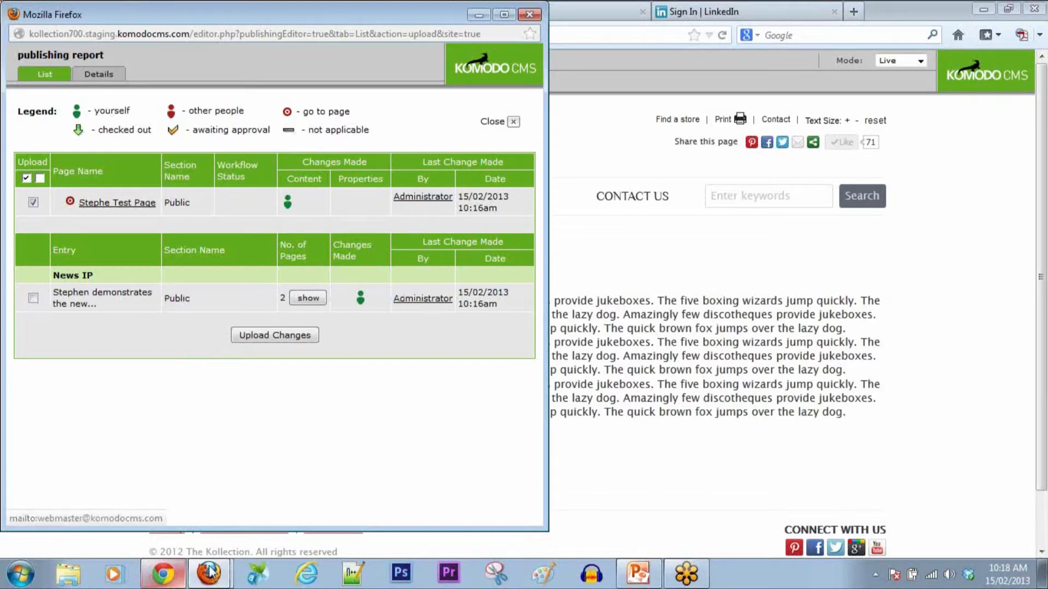
Step: In the Kollection site tab, open the News page and switch it to Edit mode
{"action": "left_click", "coordinate": [164, 574]}
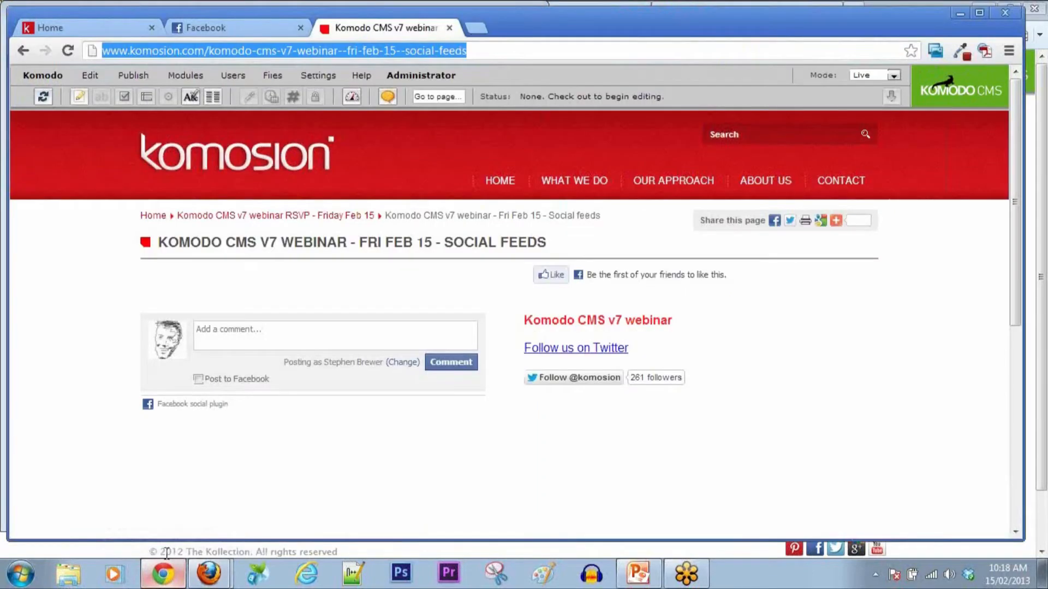
{"action": "left_click", "coordinate": [93, 28]}
{"action": "mouse_move", "coordinate": [338, 82]}
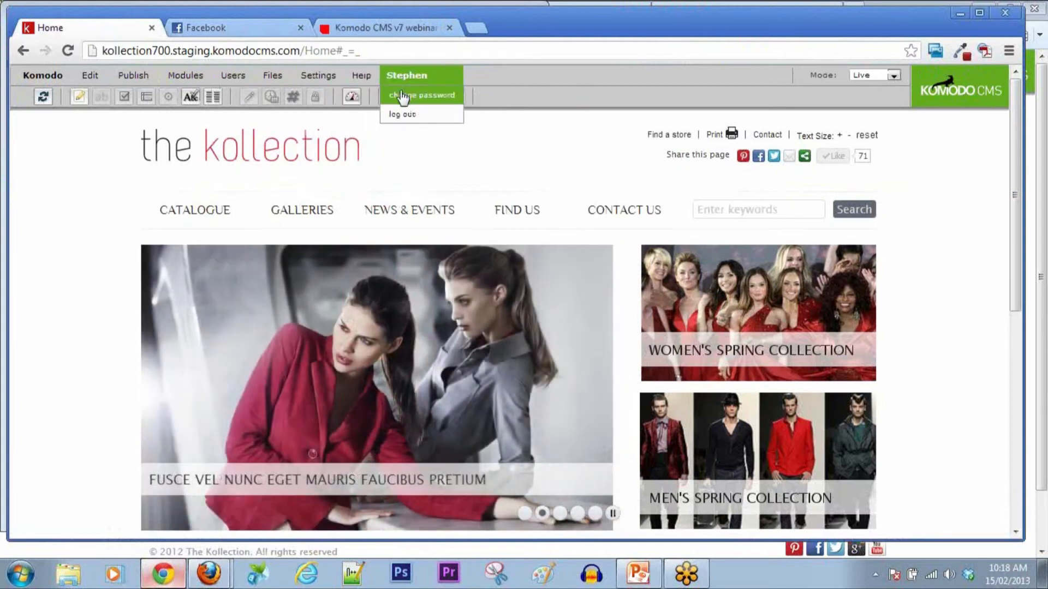
{"action": "left_click", "coordinate": [409, 214]}
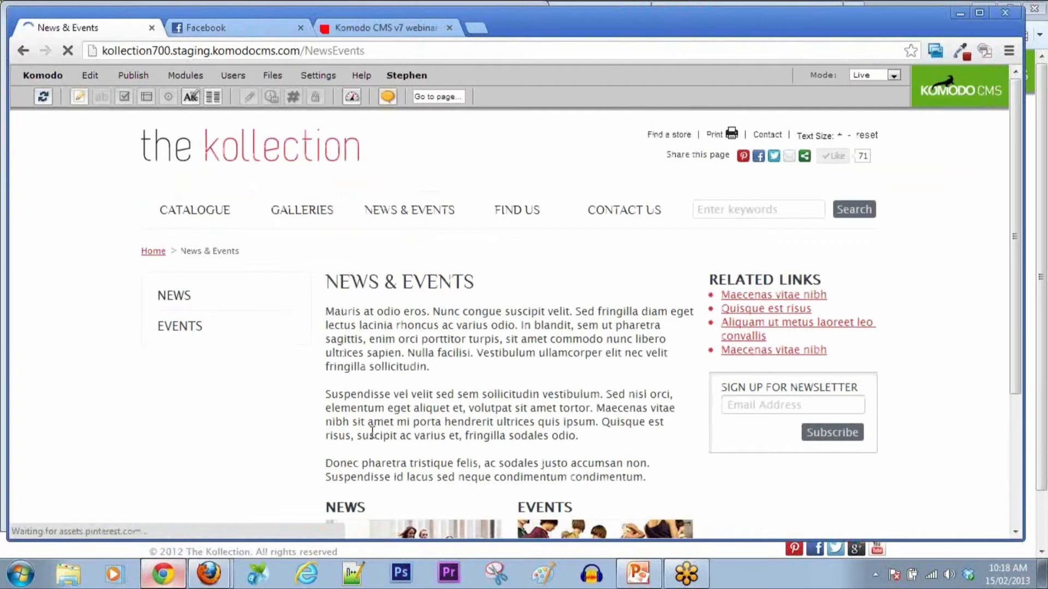
{"action": "left_click", "coordinate": [374, 529]}
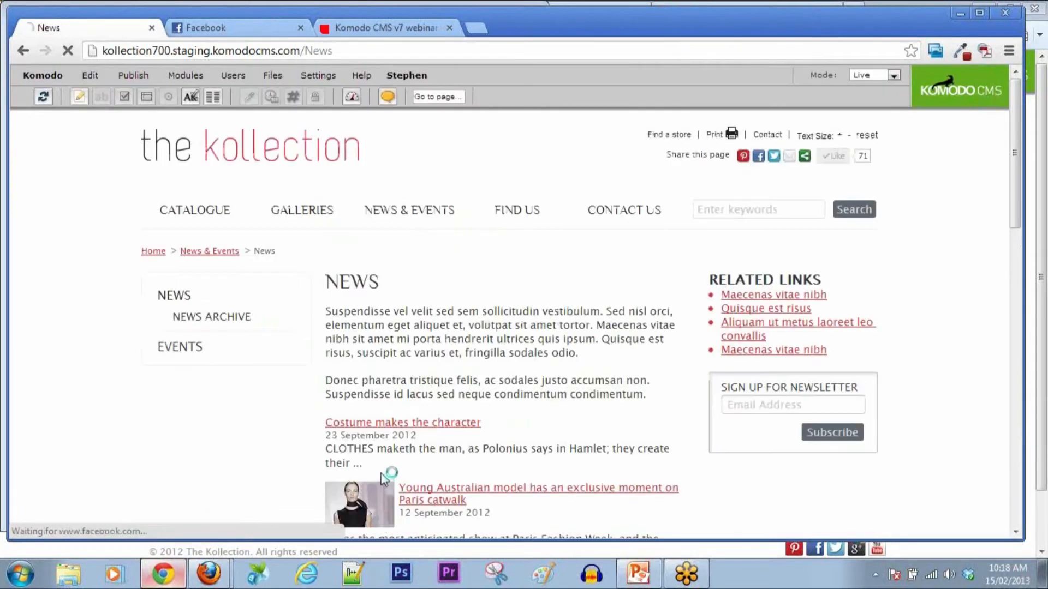
{"action": "left_click", "coordinate": [894, 76]}
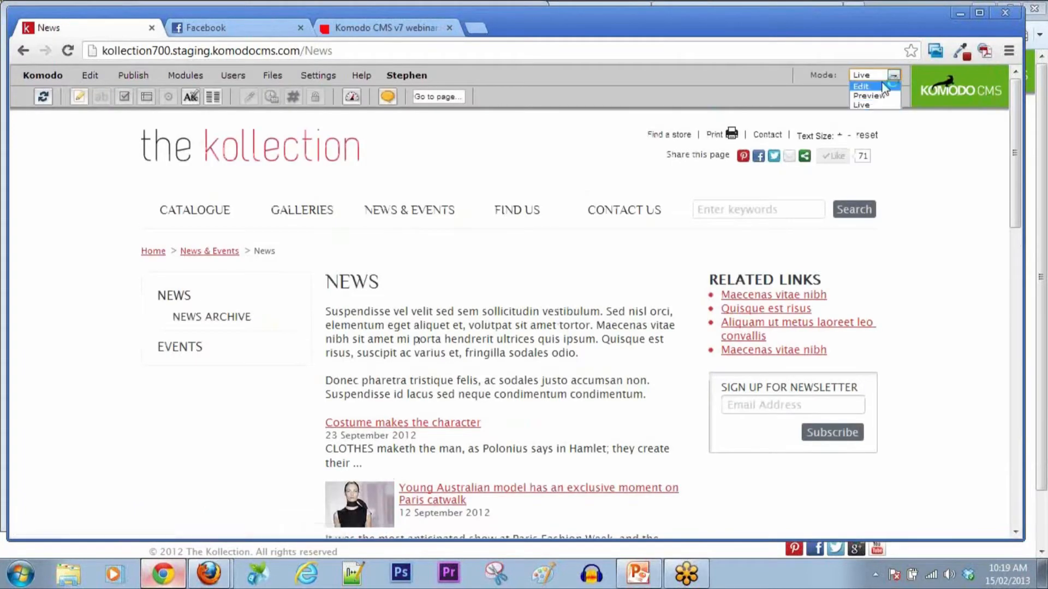
{"action": "left_click", "coordinate": [863, 95]}
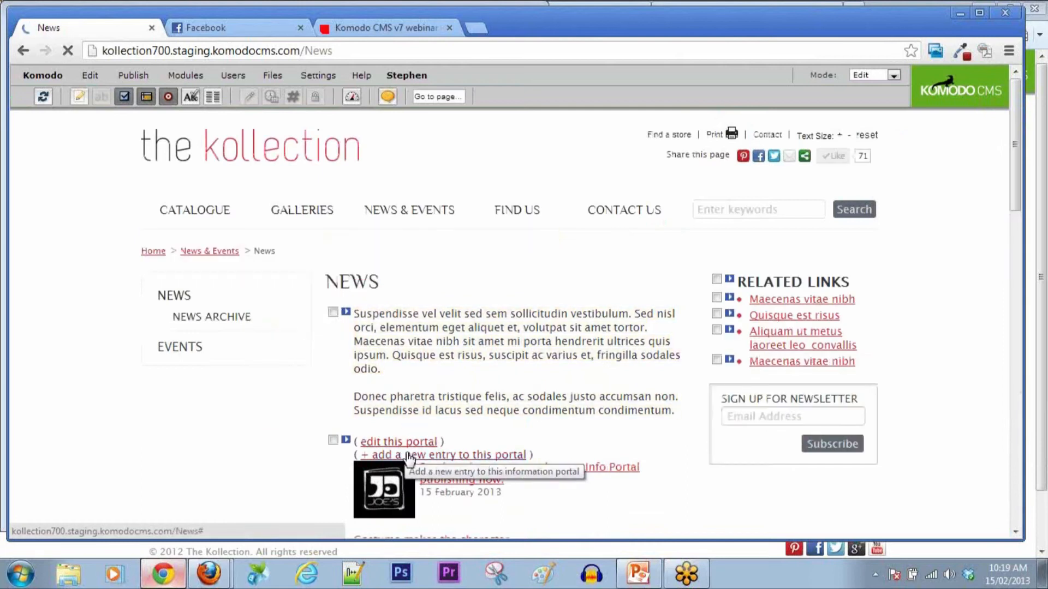
Step: Add a new Cat 1 news entry headed 'Example 2'
{"action": "left_click", "coordinate": [408, 454]}
{"action": "left_click", "coordinate": [189, 264]}
{"action": "left_click_drag", "start_coordinate": [265, 377], "coordinate": [157, 367]}
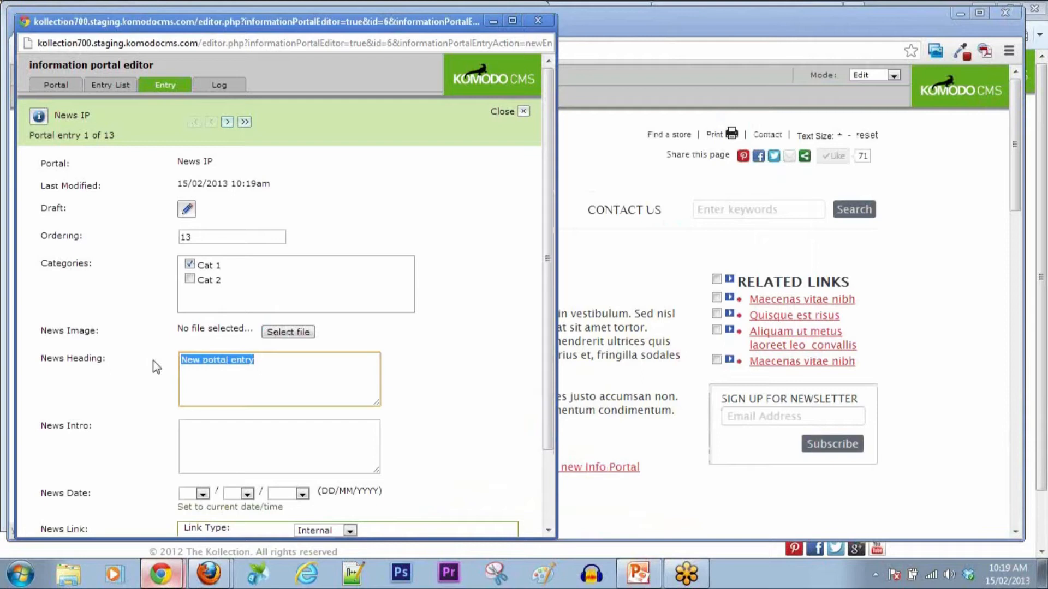
{"action": "type", "text": "Exapl"}
{"action": "key", "text": "BackSpace"}
{"action": "key", "text": "BackSpace"}
{"action": "type", "text": "mple 2"}
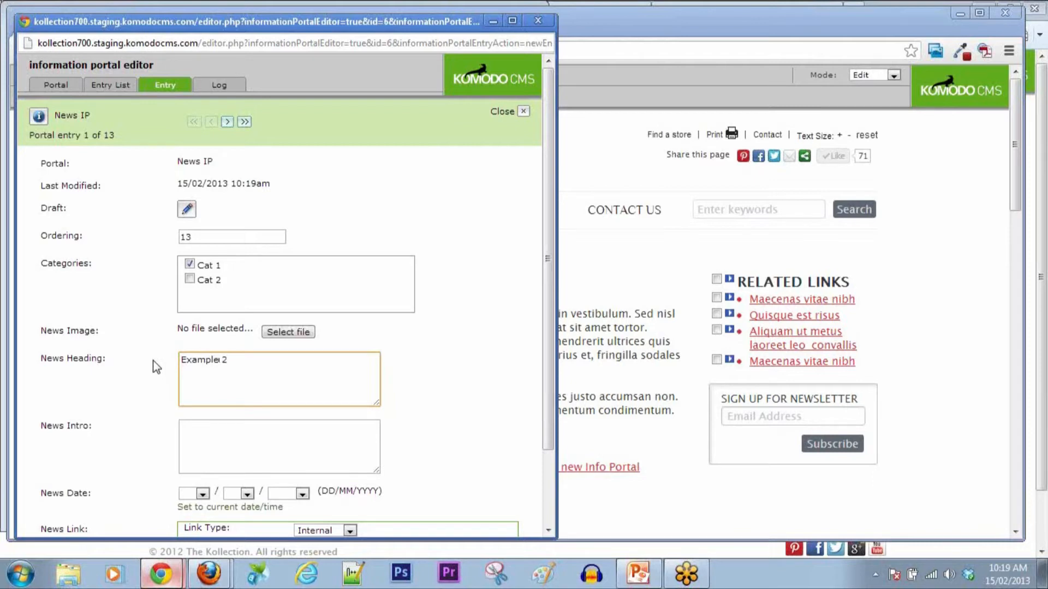
Step: Attach veteran line.jpg, date it 15/02/2013, set link text 'Quick.', then save and close
{"action": "left_click", "coordinate": [288, 331]}
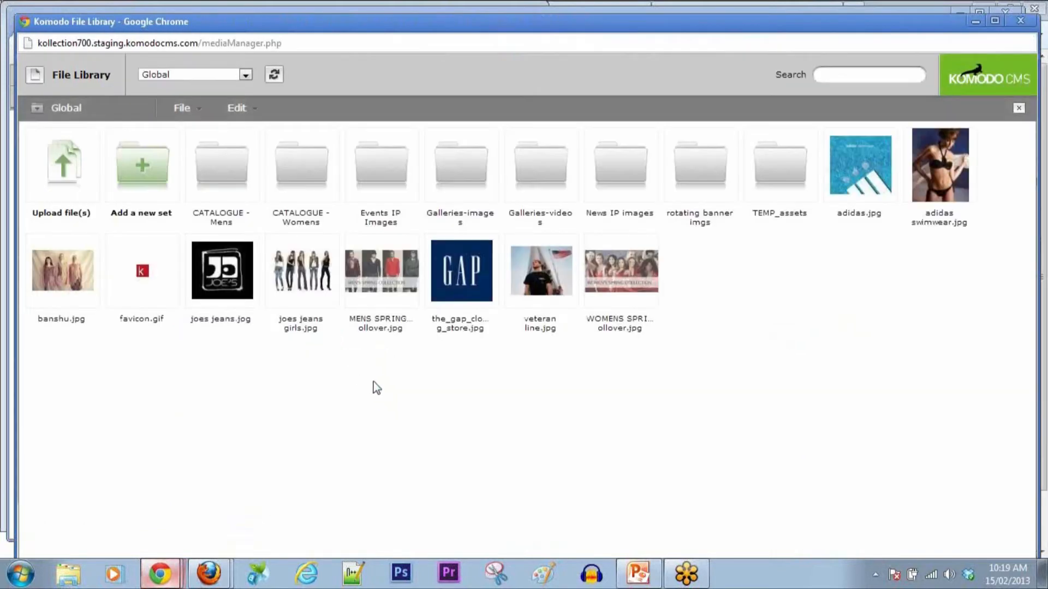
{"action": "left_click", "coordinate": [529, 286]}
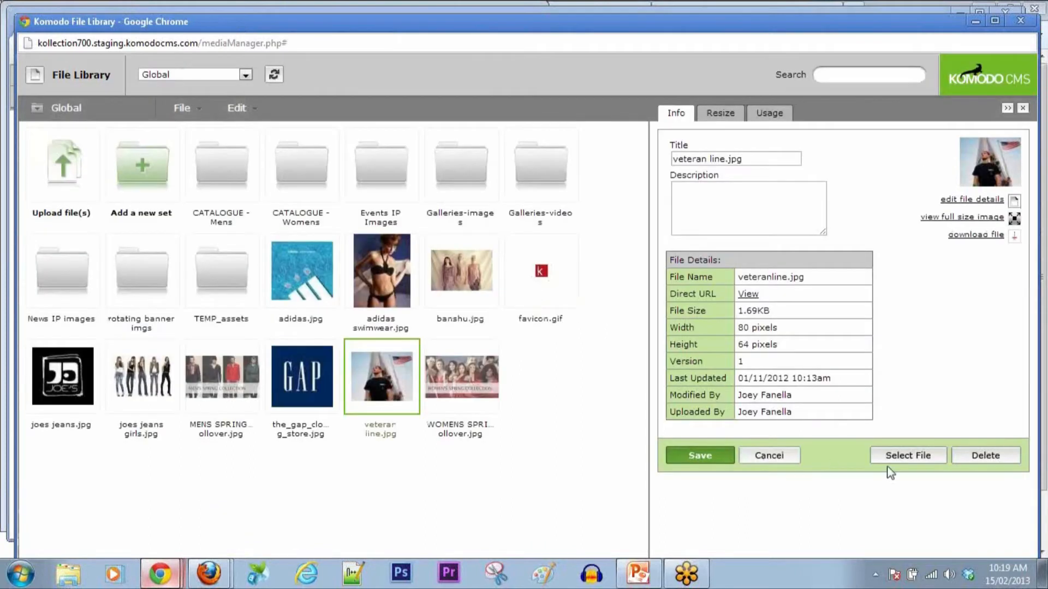
{"action": "left_click", "coordinate": [903, 458]}
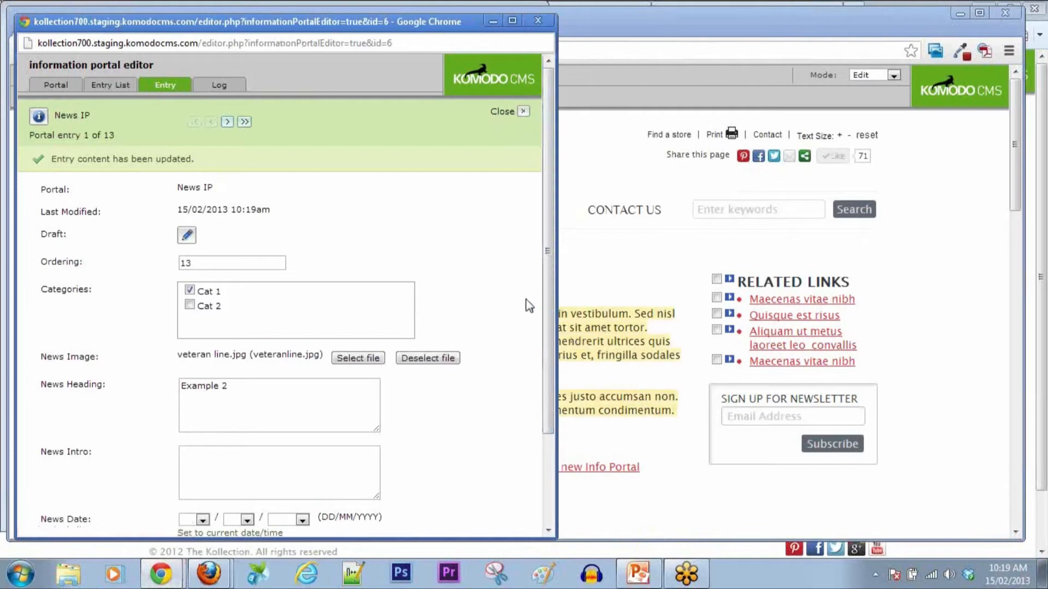
{"action": "scroll", "coordinate": [529, 306], "scroll_direction": "down", "scroll_amount": 3}
{"action": "left_click", "coordinate": [256, 415]}
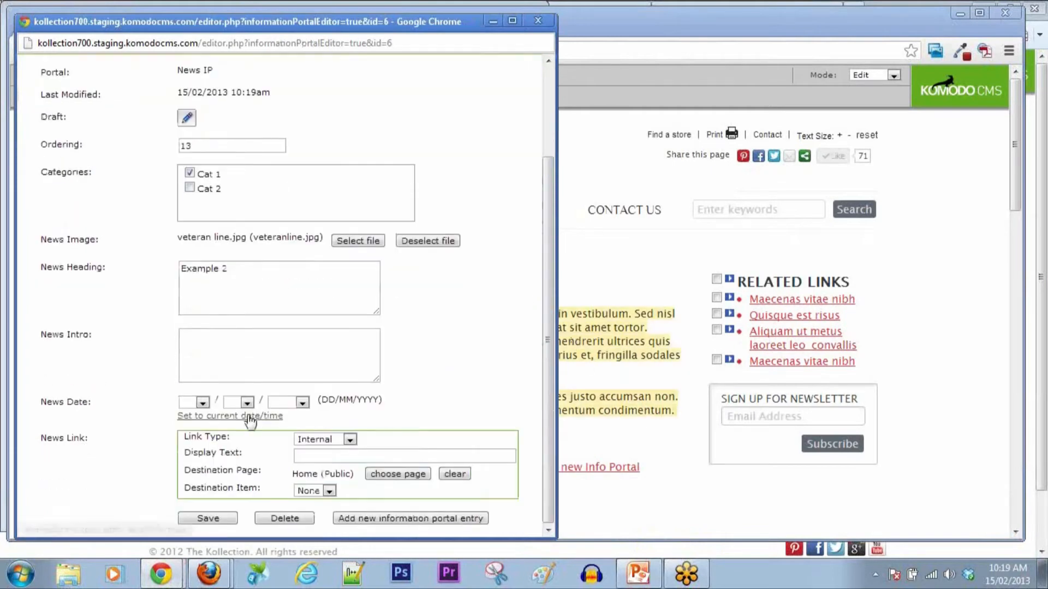
{"action": "left_click", "coordinate": [350, 458]}
{"action": "type", "text": "Quick."}
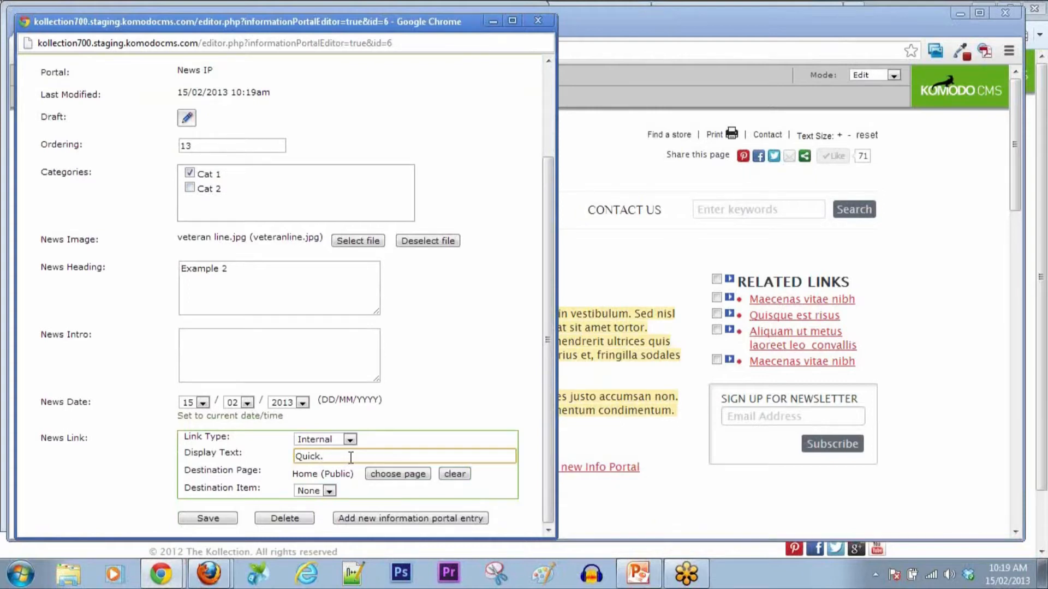
{"action": "left_click", "coordinate": [228, 517]}
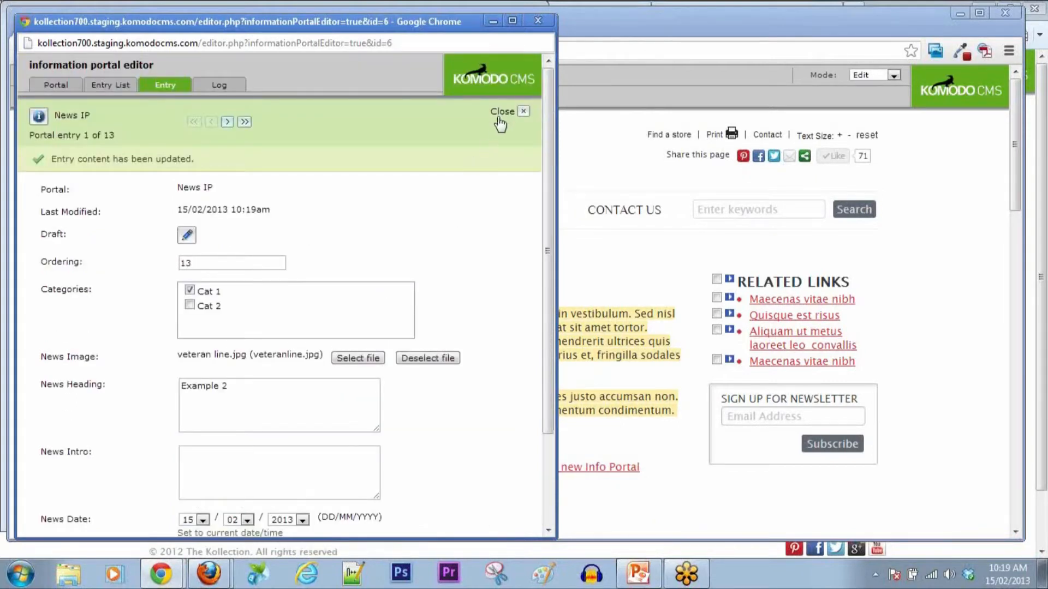
{"action": "left_click", "coordinate": [500, 113]}
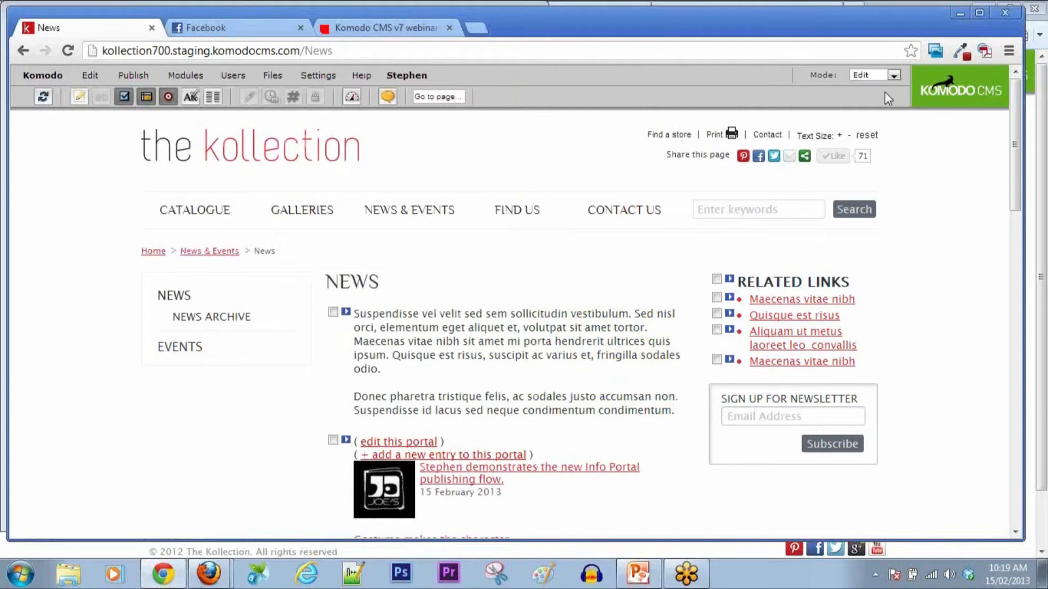
Step: Reopen the upload-site-changes report, tick Example 2 alongside the test page, and start the upload
{"action": "left_click", "coordinate": [961, 13]}
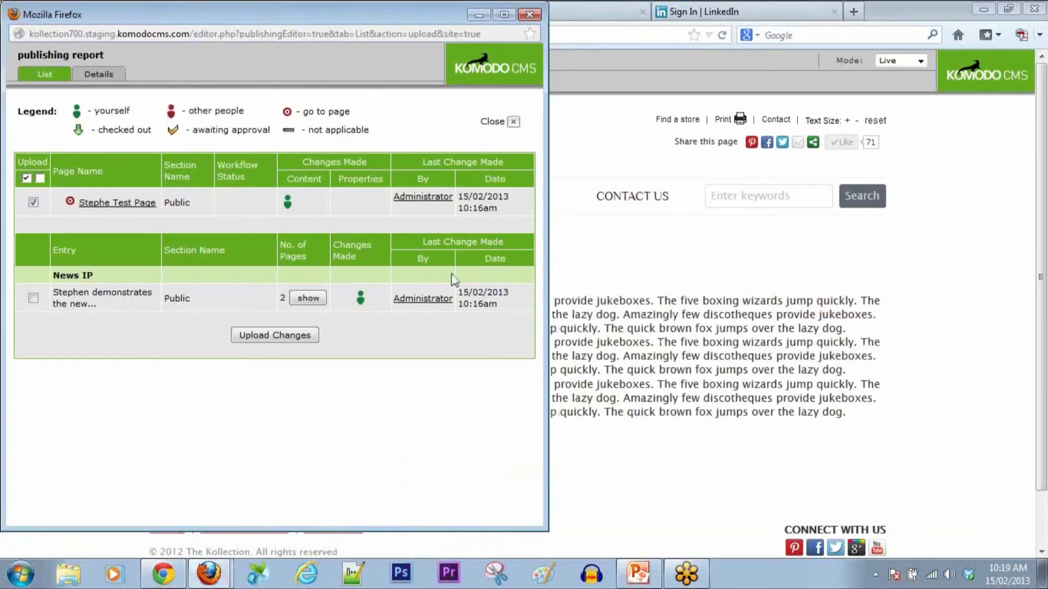
{"action": "left_click", "coordinate": [496, 121]}
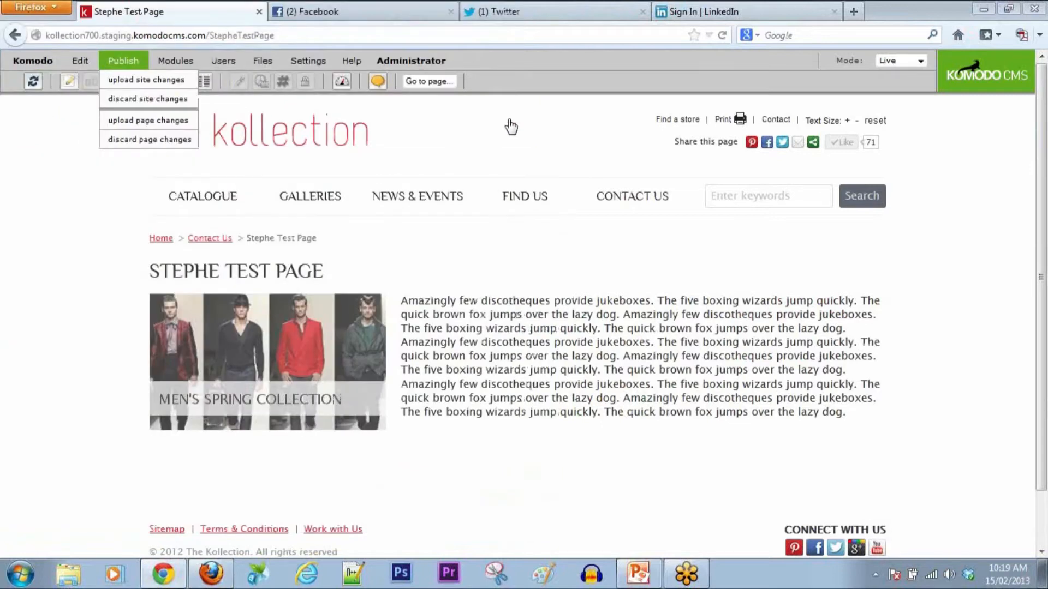
{"action": "left_click", "coordinate": [126, 80]}
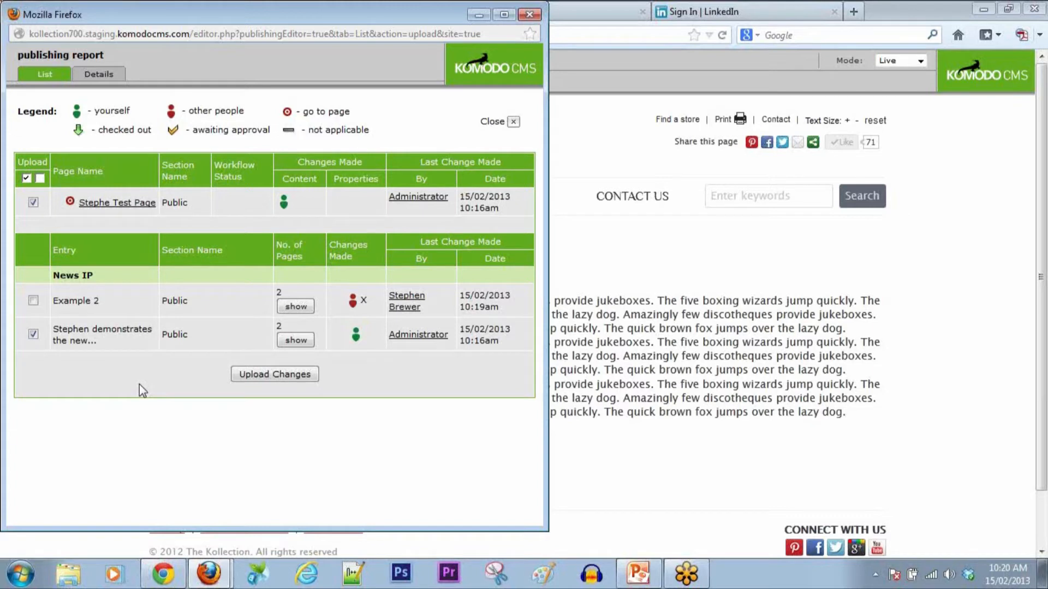
{"action": "left_click", "coordinate": [33, 300]}
{"action": "left_click", "coordinate": [256, 374]}
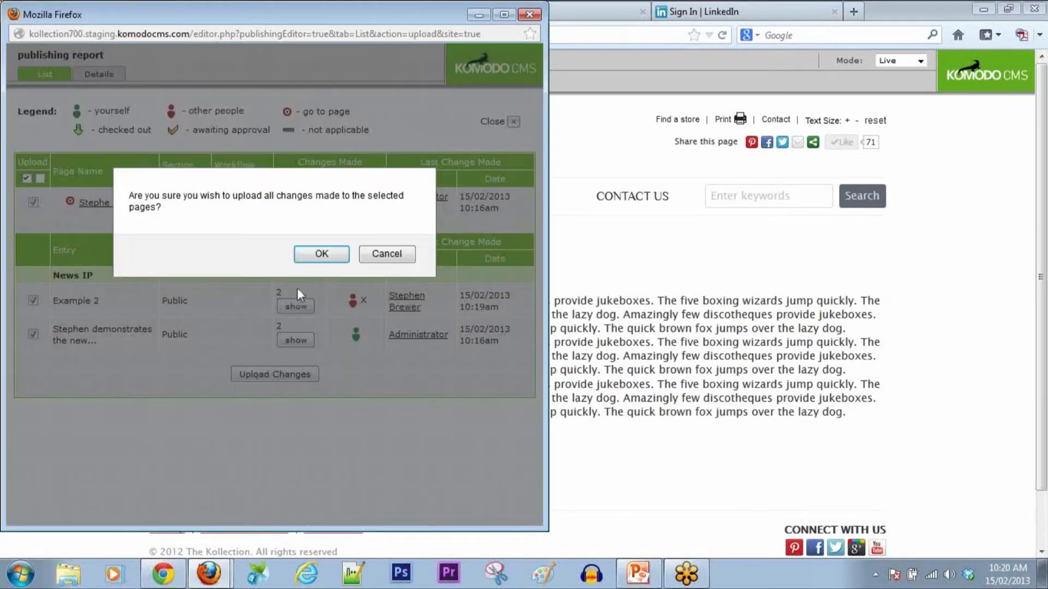
Step: Confirm the upload, expand Send to Facebook and Twitter, and check the live test page
{"action": "left_click", "coordinate": [319, 256]}
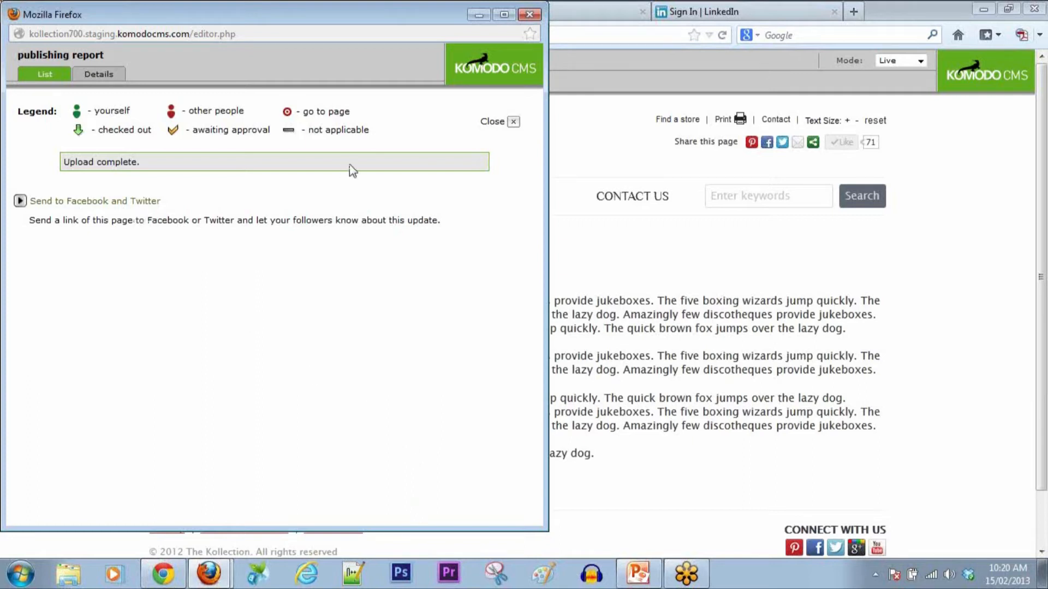
{"action": "left_click", "coordinate": [141, 203]}
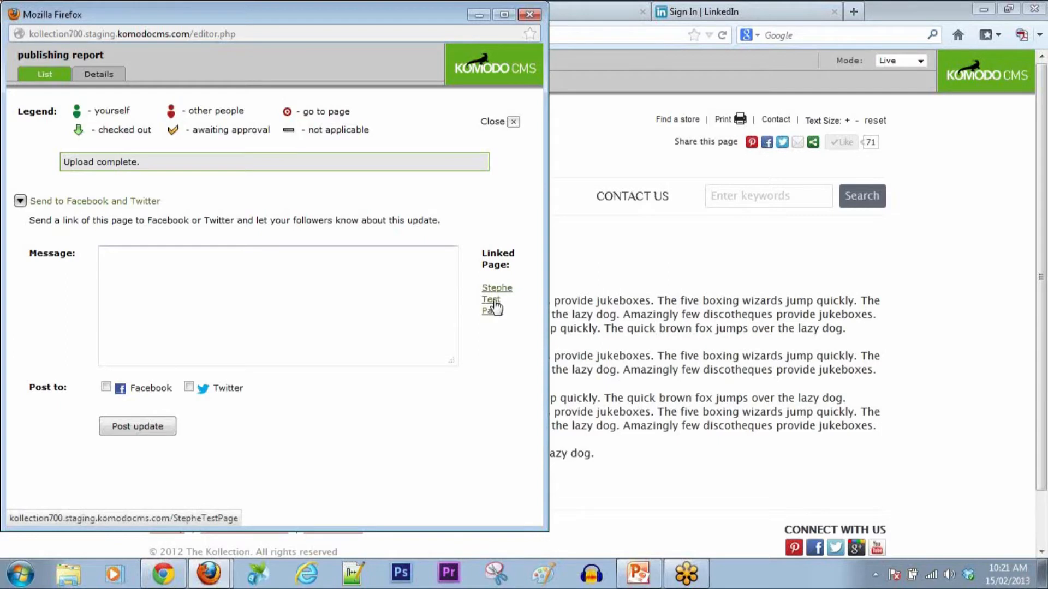
{"action": "left_click", "coordinate": [493, 311]}
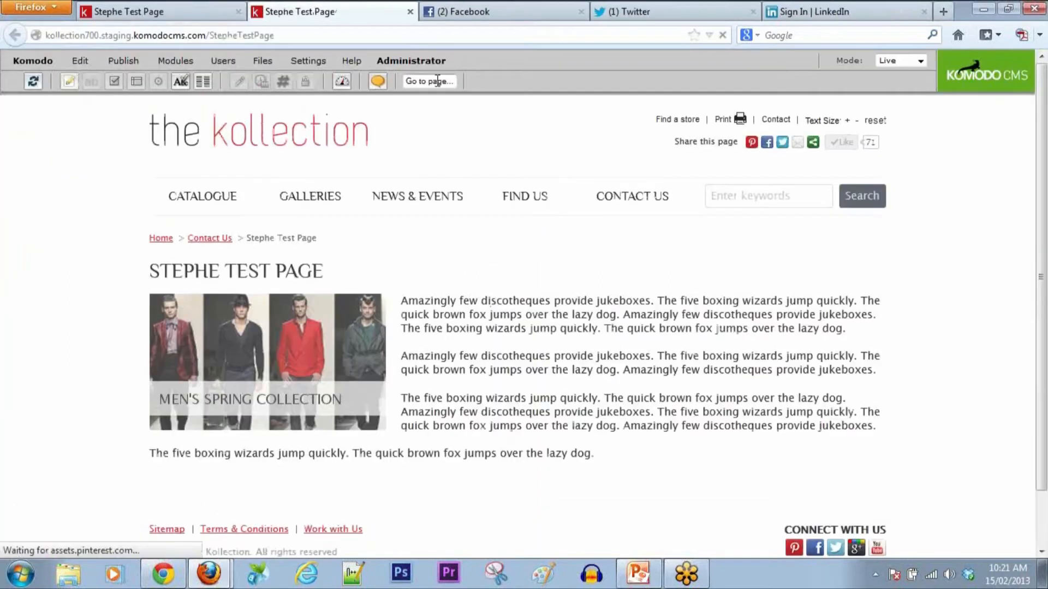
{"action": "left_click", "coordinate": [411, 61]}
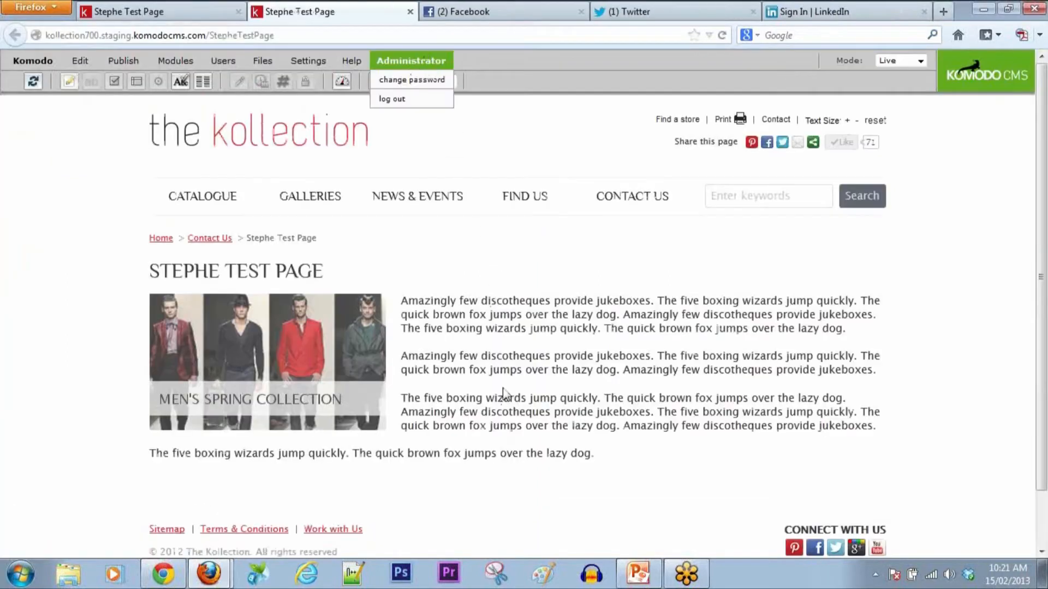
{"action": "left_click", "coordinate": [410, 11]}
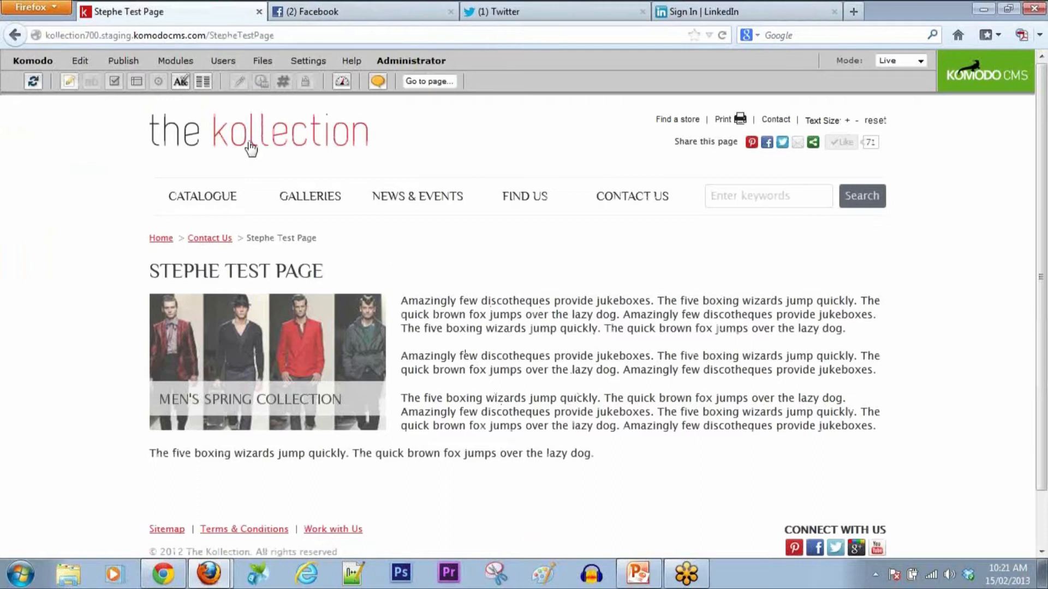
{"action": "mouse_move", "coordinate": [224, 581]}
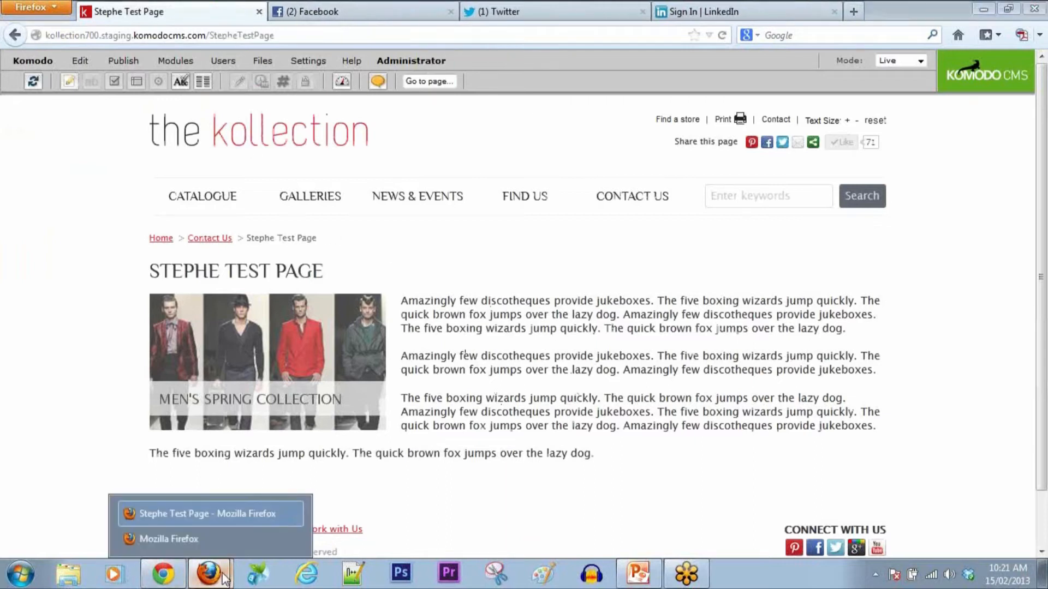
{"action": "left_click", "coordinate": [218, 539]}
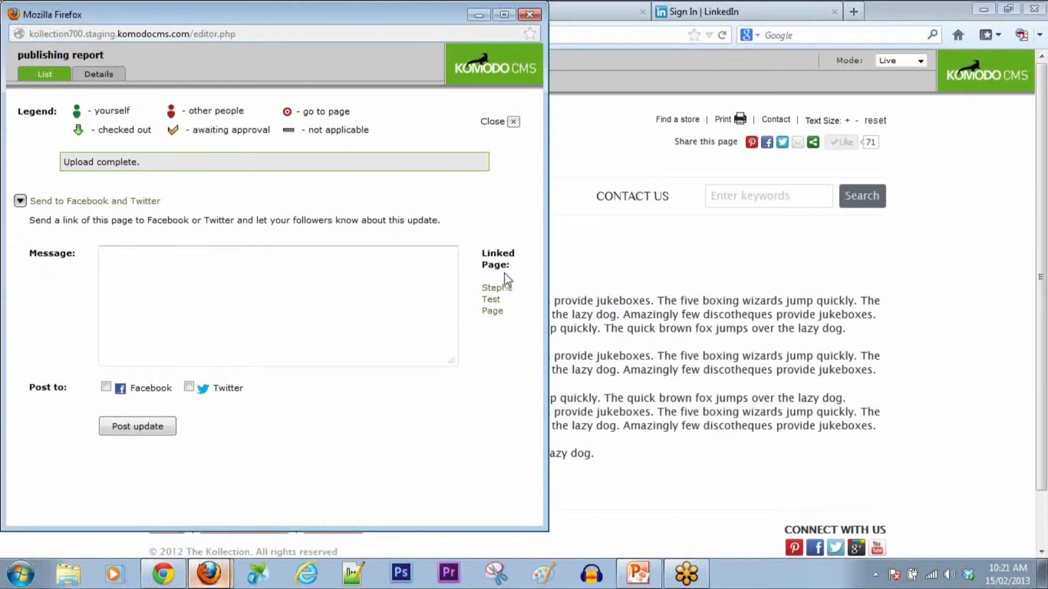
{"action": "left_click_drag", "start_coordinate": [543, 308], "coordinate": [675, 309]}
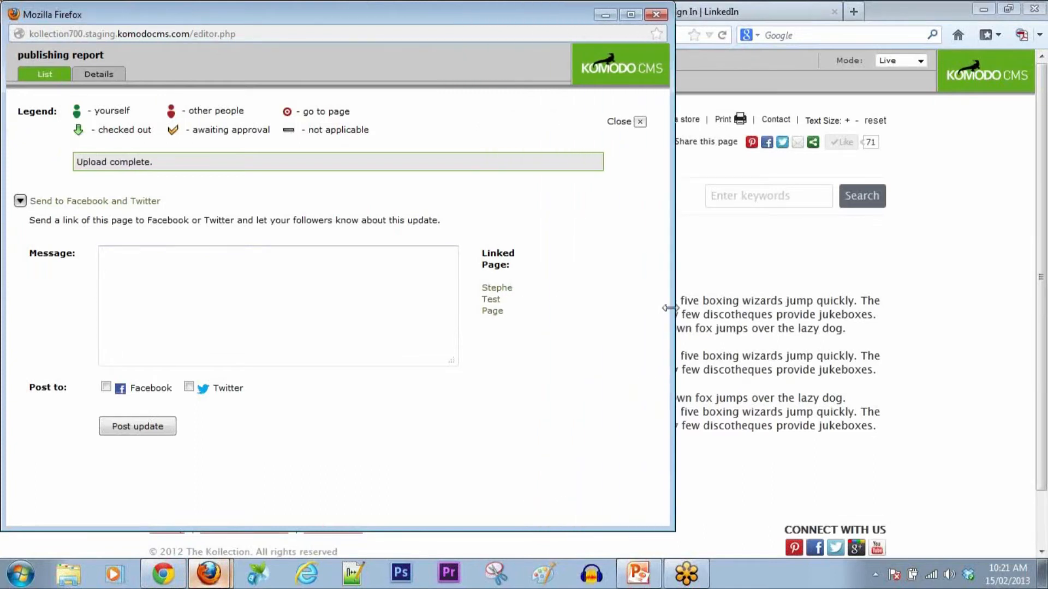
Step: Post 'Check out the latest changes to our demonstration website!' to Facebook and Twitter, then close
{"action": "left_click", "coordinate": [106, 387]}
{"action": "left_click", "coordinate": [189, 387]}
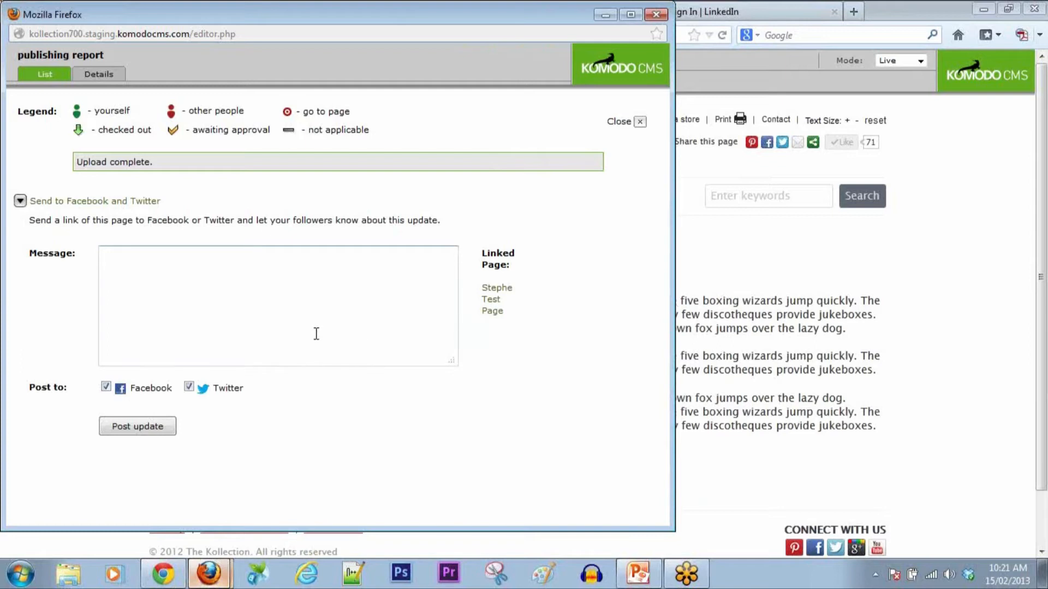
{"action": "type", "text": "Check out the la"}
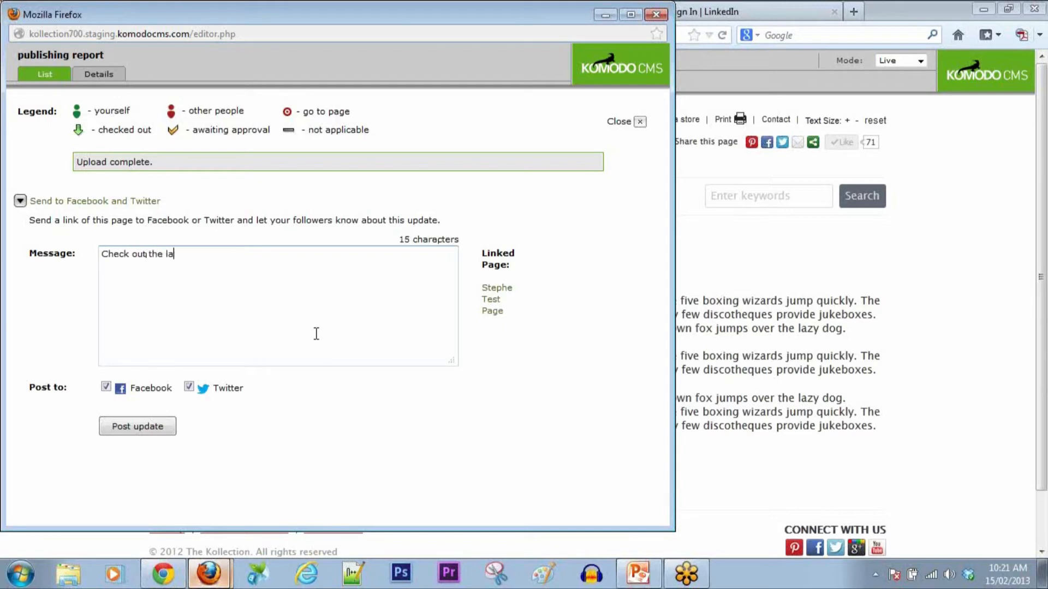
{"action": "type", "text": "test changes to our website!"}
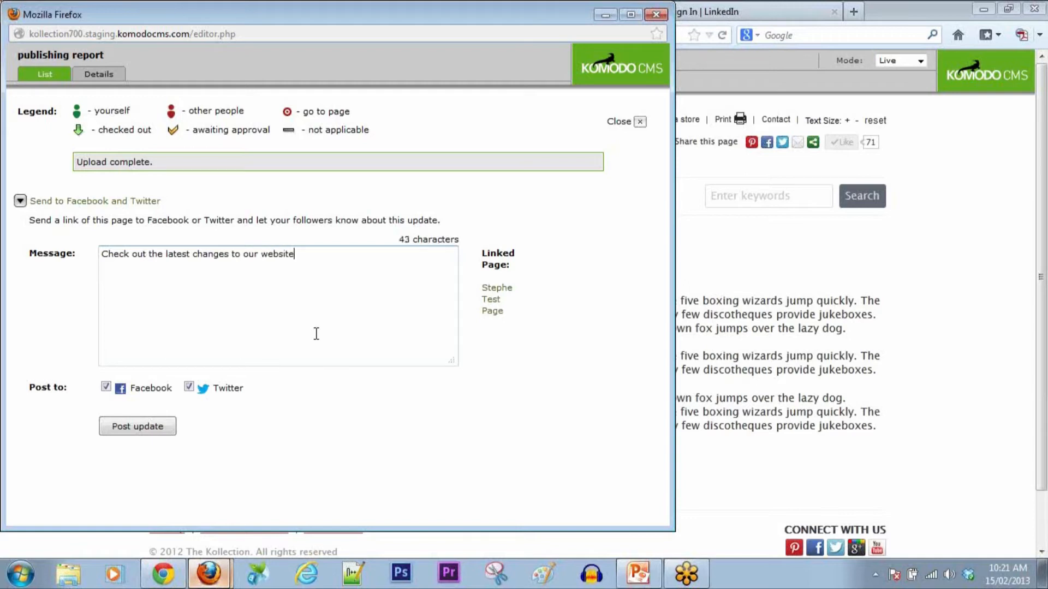
{"action": "key", "text": "Left"}
{"action": "key", "text": "Left"}
{"action": "key", "text": "Left"}
{"action": "key", "text": "Left"}
{"action": "key", "text": "Left"}
{"action": "key", "text": "Left"}
{"action": "key", "text": "Left"}
{"action": "key", "text": "Left"}
{"action": "type", "text": "demonstration"}
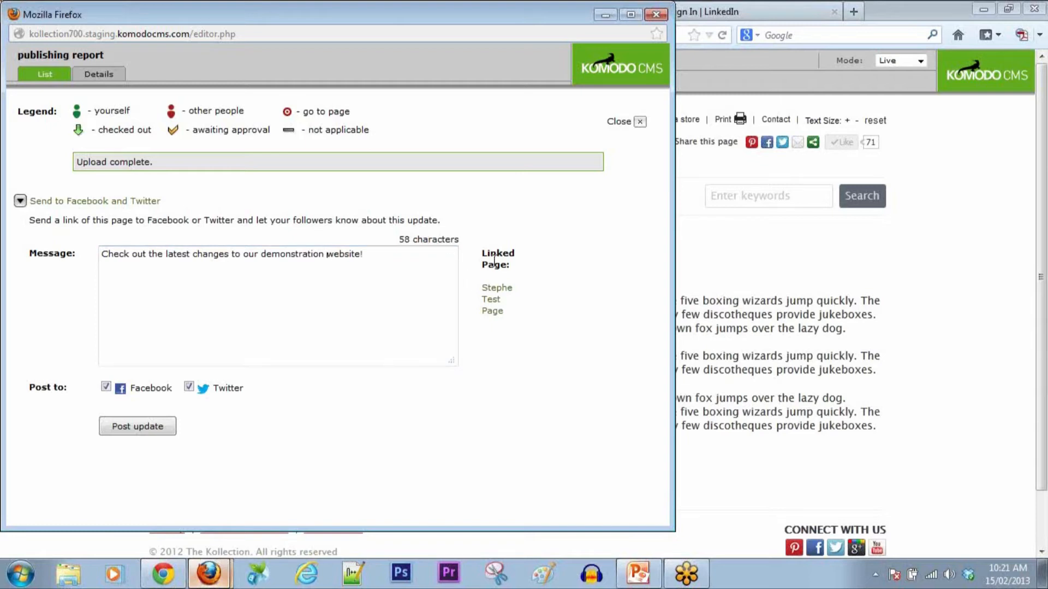
{"action": "left_click", "coordinate": [136, 428]}
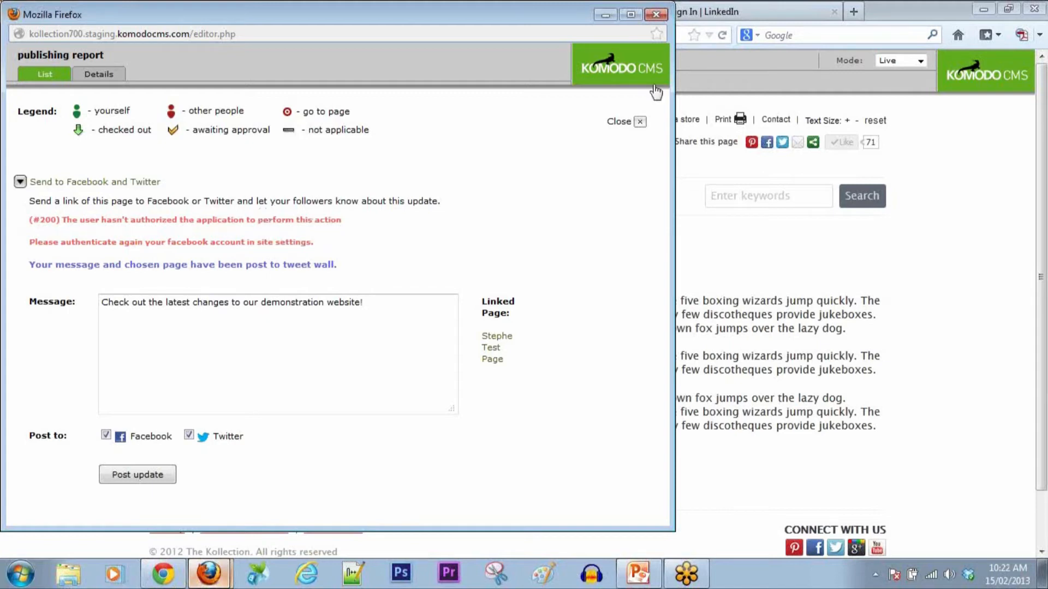
{"action": "left_click", "coordinate": [635, 122]}
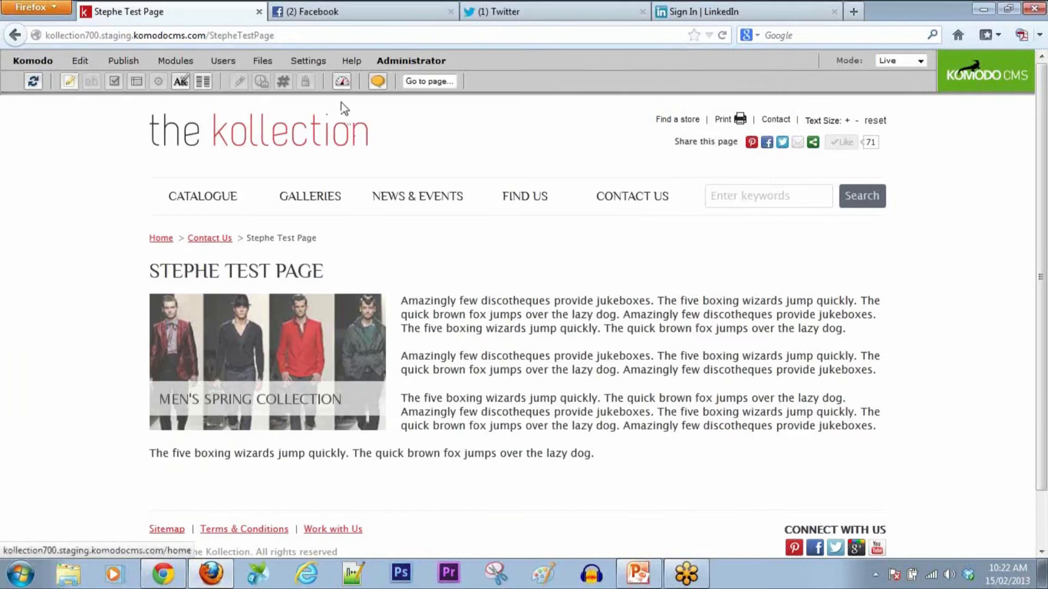
Step: Open Settings > site and review the Twitter and Facebook Authentication entries
{"action": "left_click", "coordinate": [412, 60]}
{"action": "left_click", "coordinate": [308, 60]}
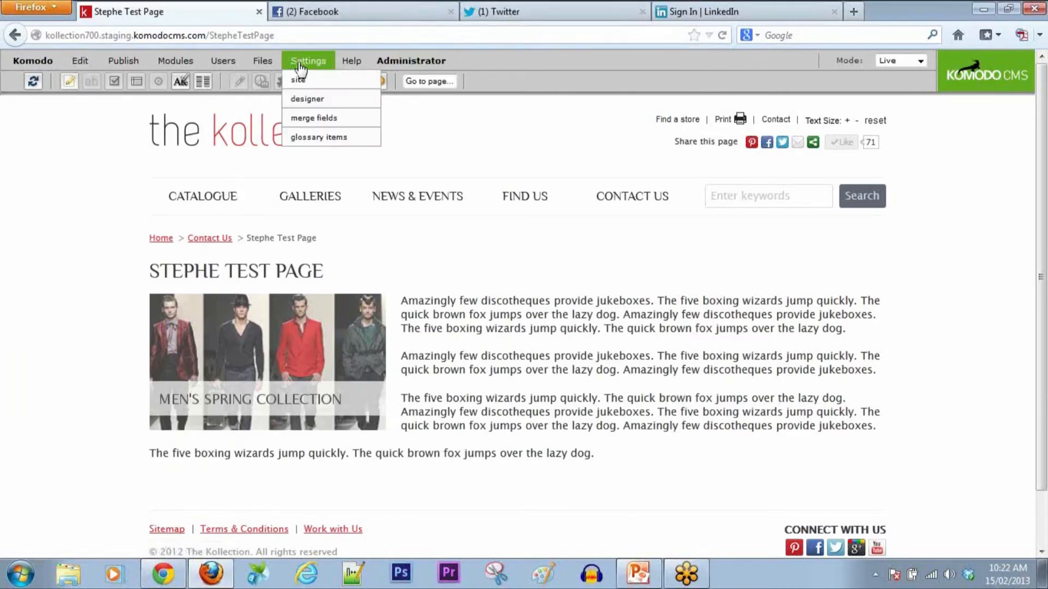
{"action": "left_click", "coordinate": [306, 97]}
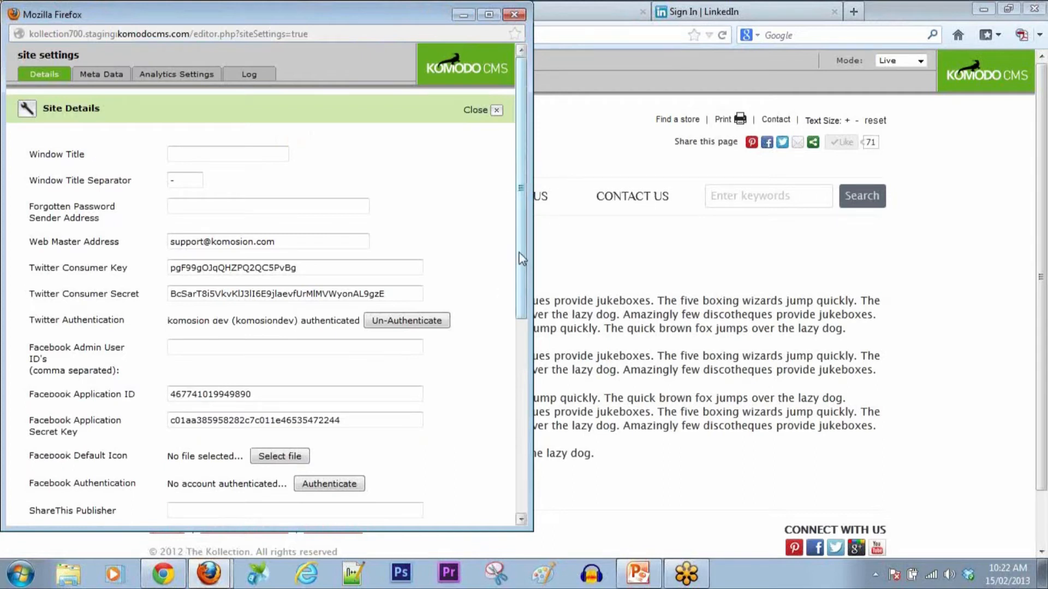
{"action": "mouse_move", "coordinate": [522, 247]}
{"action": "left_mouse_down"}
{"action": "mouse_move", "coordinate": [523, 318]}
{"action": "mouse_move", "coordinate": [519, 244]}
{"action": "left_mouse_up"}
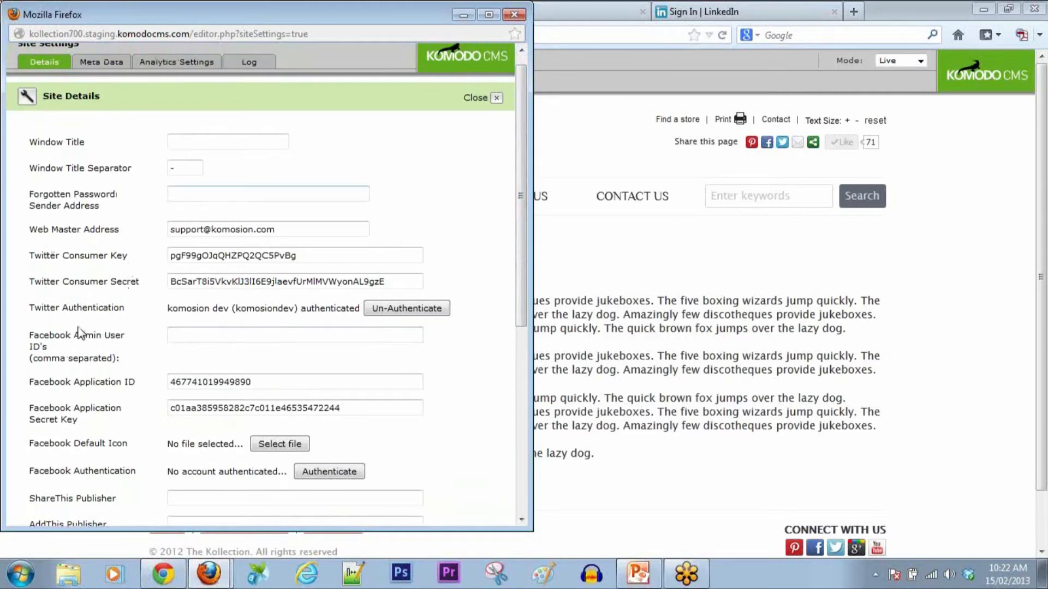
{"action": "left_click_drag", "start_coordinate": [126, 311], "coordinate": [34, 312]}
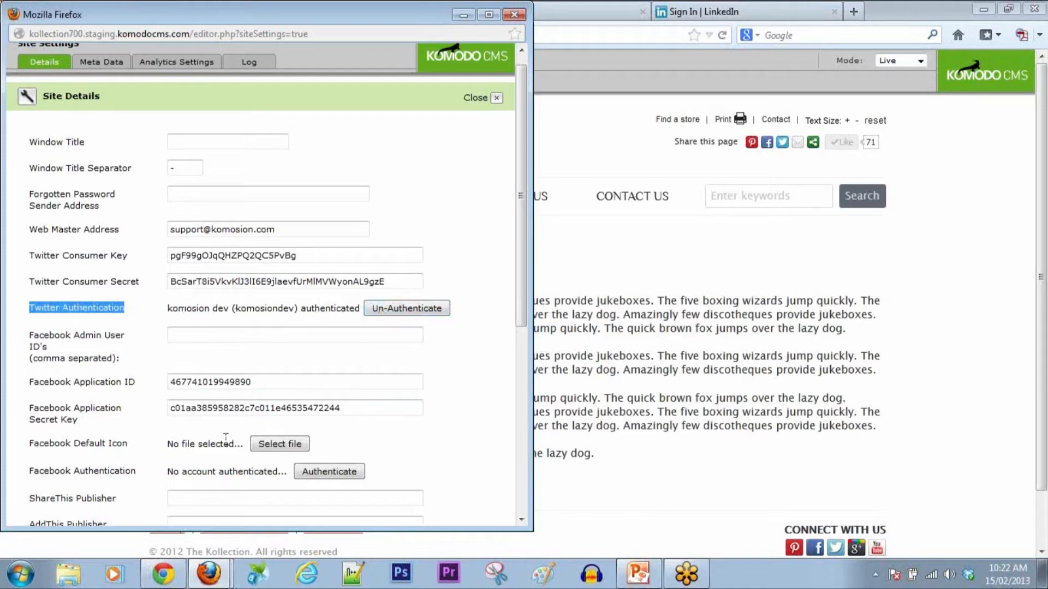
{"action": "left_click_drag", "start_coordinate": [146, 472], "coordinate": [28, 470]}
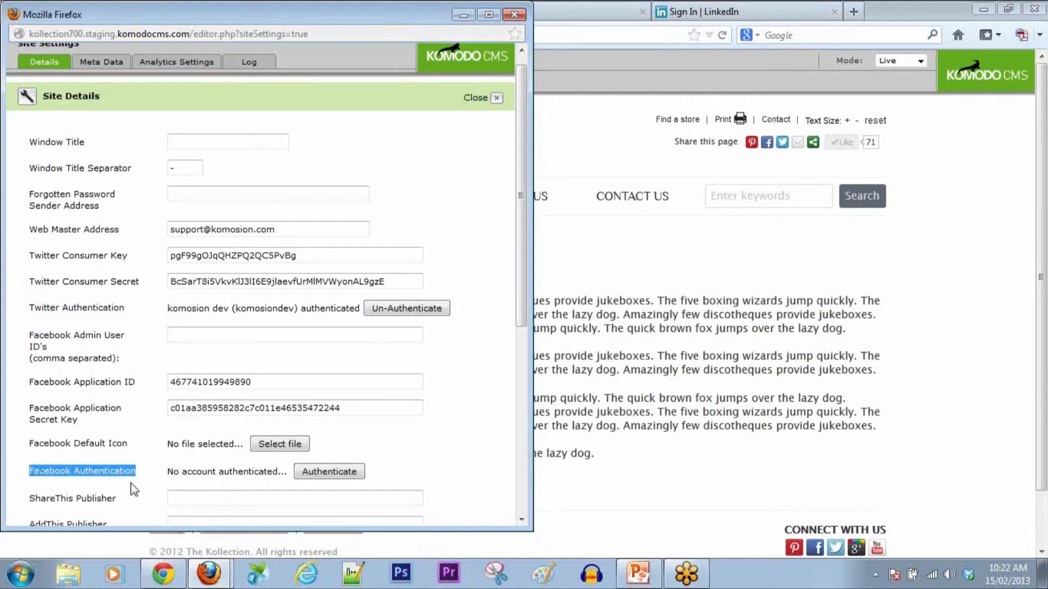
{"action": "left_click", "coordinate": [593, 287]}
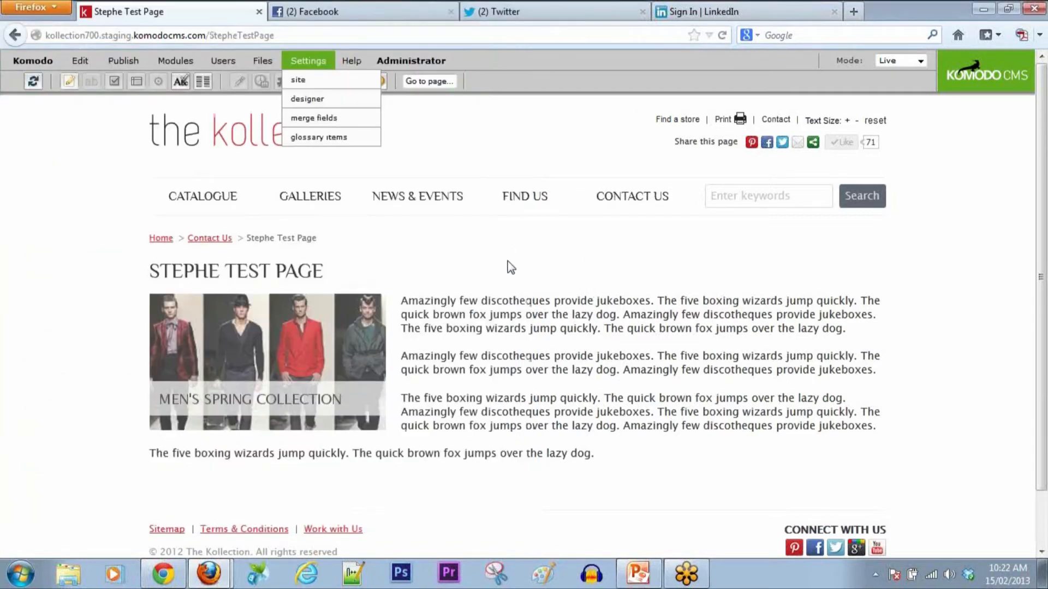
Step: Load the 2 new tweets on Twitter to see the demonstration-website tweet
{"action": "left_click", "coordinate": [355, 11]}
{"action": "left_click", "coordinate": [565, 10]}
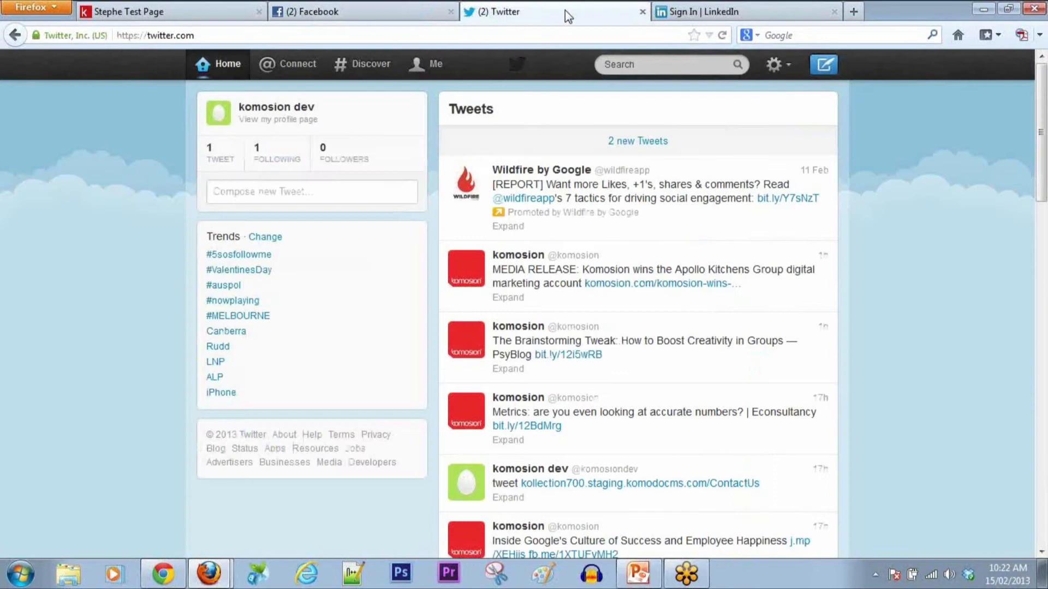
{"action": "left_click", "coordinate": [634, 141]}
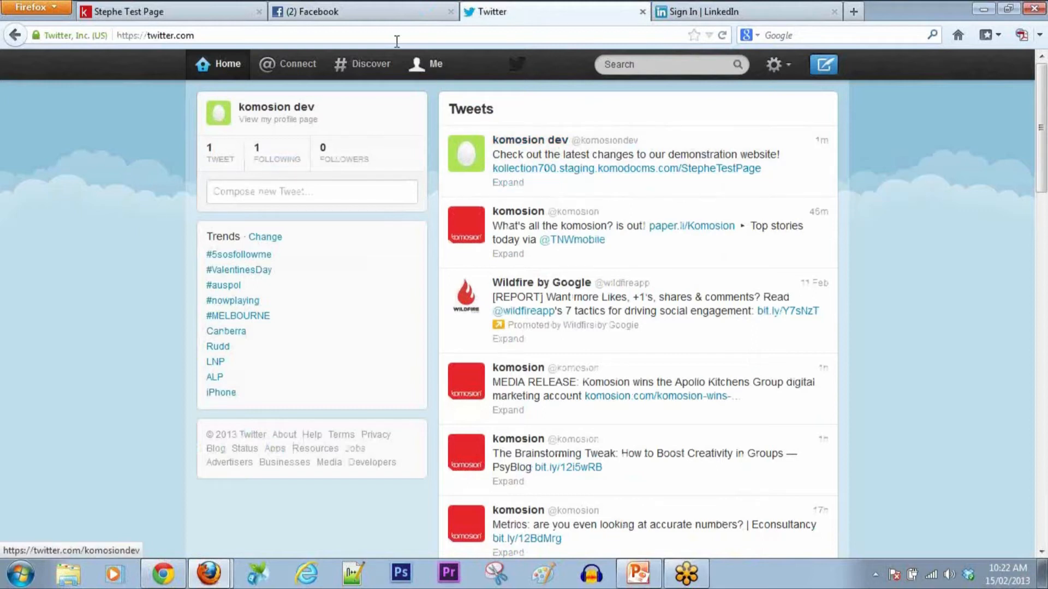
Step: Browse the company's Facebook timeline, then return to the Stephe Test Page
{"action": "left_click", "coordinate": [377, 20]}
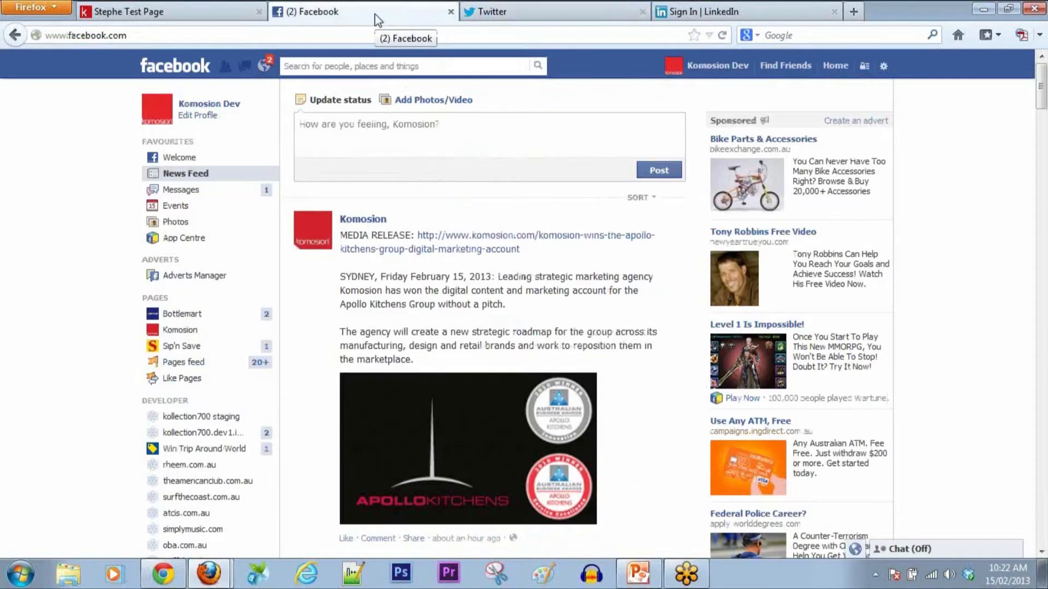
{"action": "left_click", "coordinate": [230, 105]}
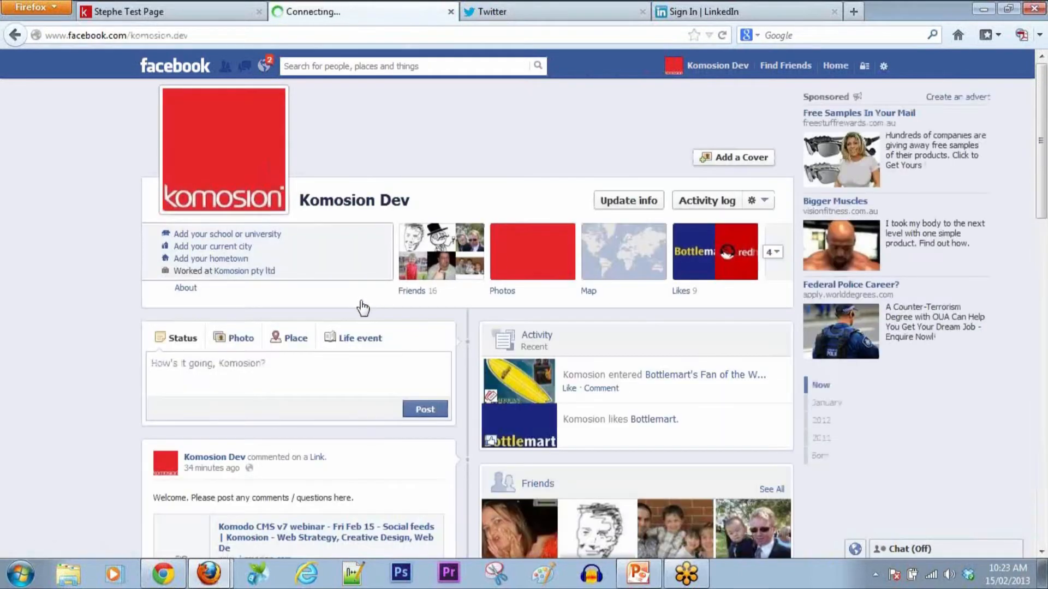
{"action": "scroll", "coordinate": [109, 339], "scroll_direction": "down", "scroll_amount": 4}
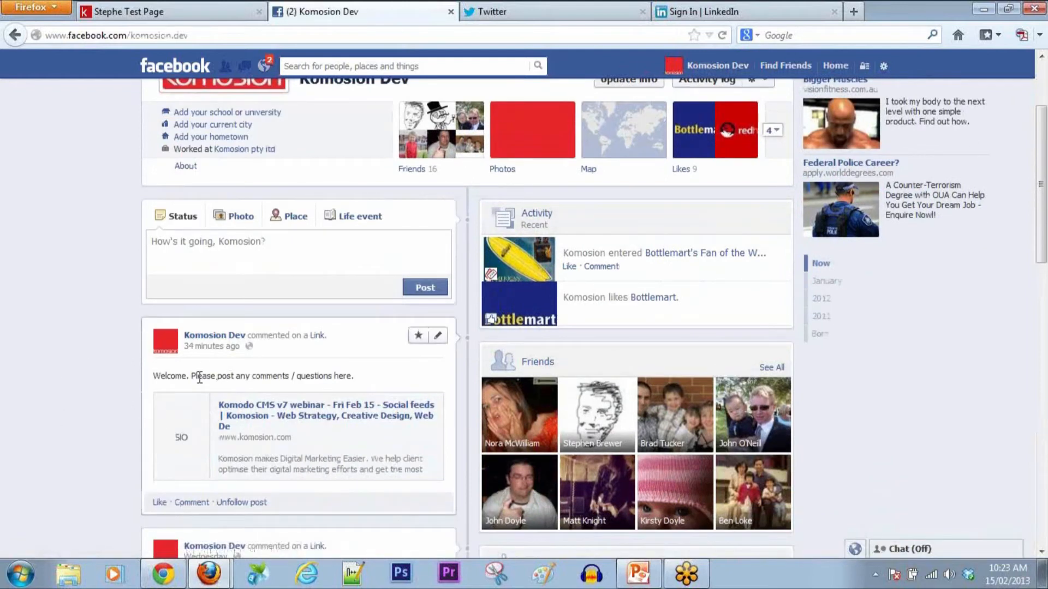
{"action": "scroll", "coordinate": [183, 376], "scroll_direction": "down", "scroll_amount": 6}
{"action": "scroll", "coordinate": [179, 382], "scroll_direction": "up", "scroll_amount": 10}
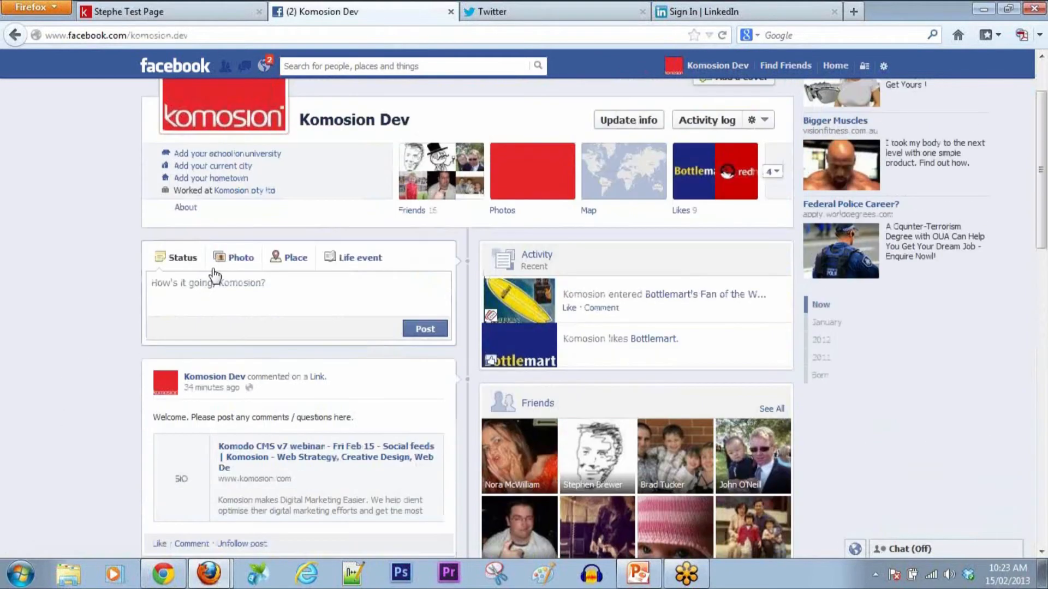
{"action": "left_click", "coordinate": [201, 13]}
Step: Authenticate Facebook in Site Settings by completing the sign-in, then close the settings window
{"action": "mouse_move", "coordinate": [209, 573]}
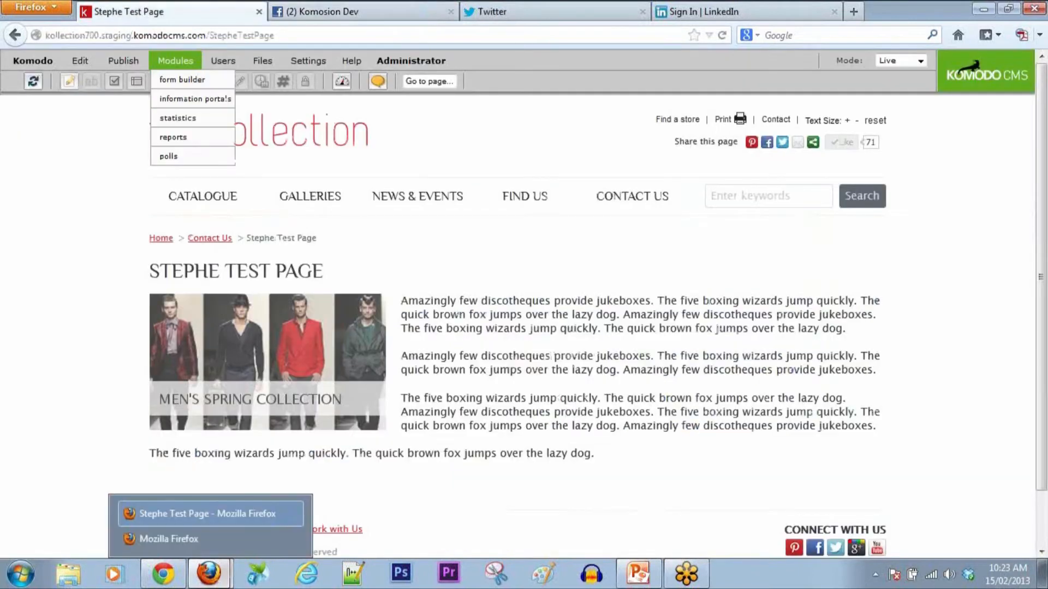
{"action": "left_click", "coordinate": [207, 543]}
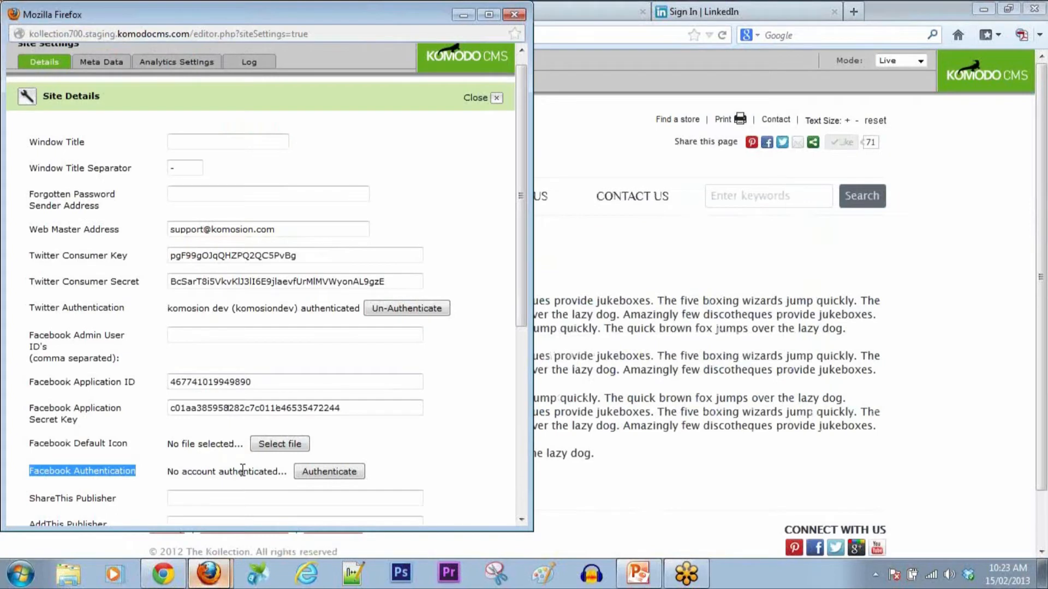
{"action": "left_click", "coordinate": [226, 472]}
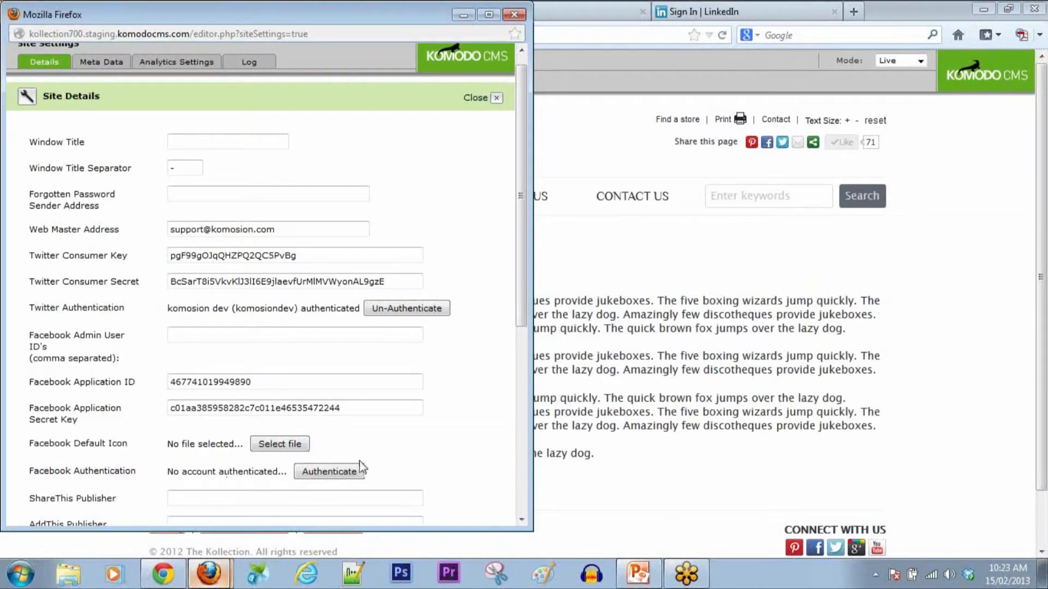
{"action": "left_click", "coordinate": [330, 472]}
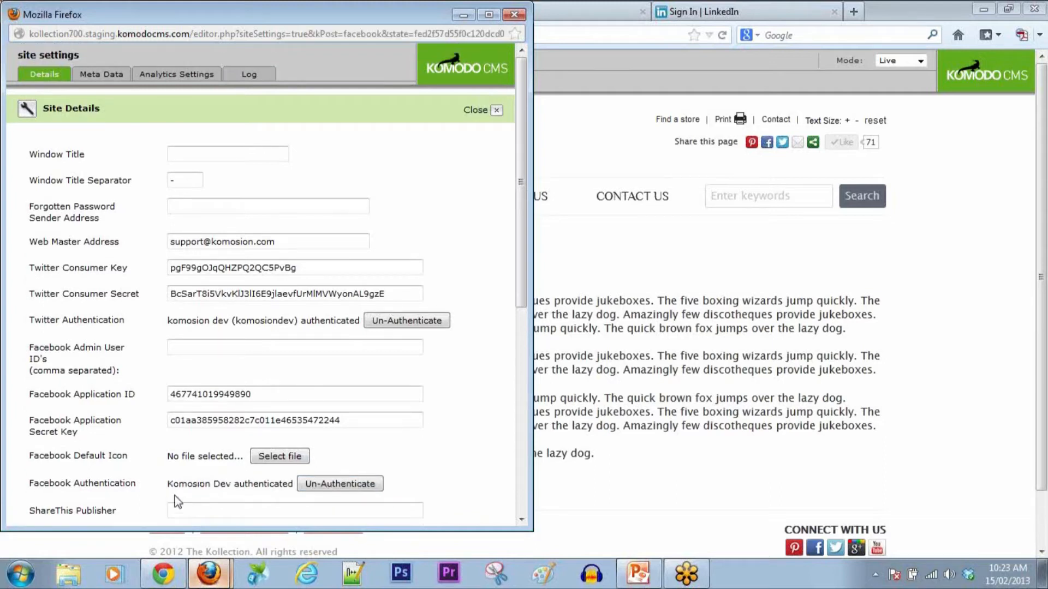
{"action": "left_click_drag", "start_coordinate": [168, 484], "coordinate": [242, 486]}
{"action": "left_click", "coordinate": [242, 486]}
{"action": "left_click", "coordinate": [496, 110]}
{"action": "mouse_move", "coordinate": [134, 68]}
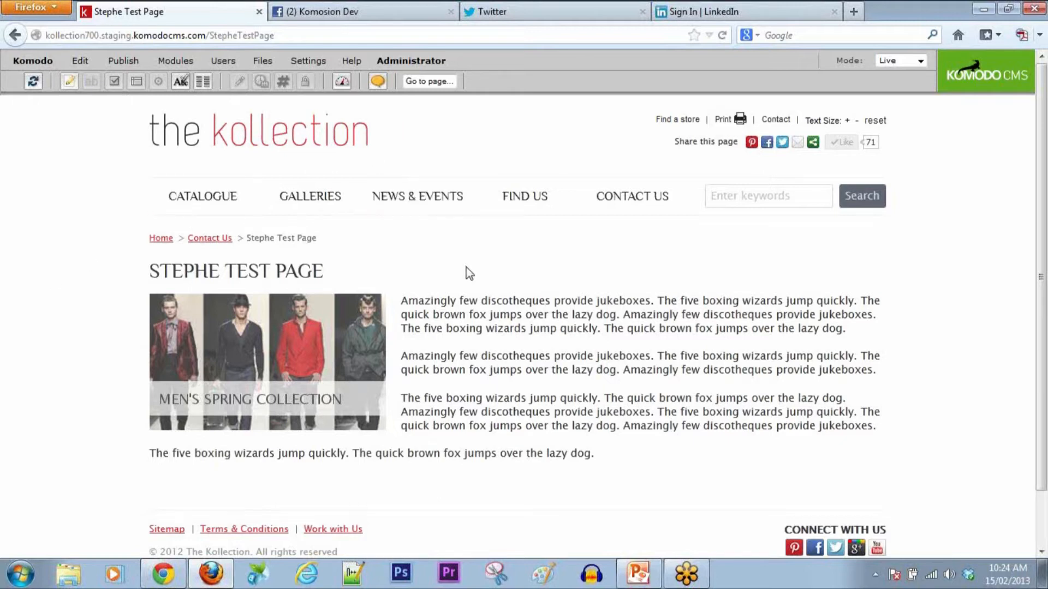
Step: Switch the test page to Edit mode and start adding a new content item
{"action": "left_click", "coordinate": [918, 61]}
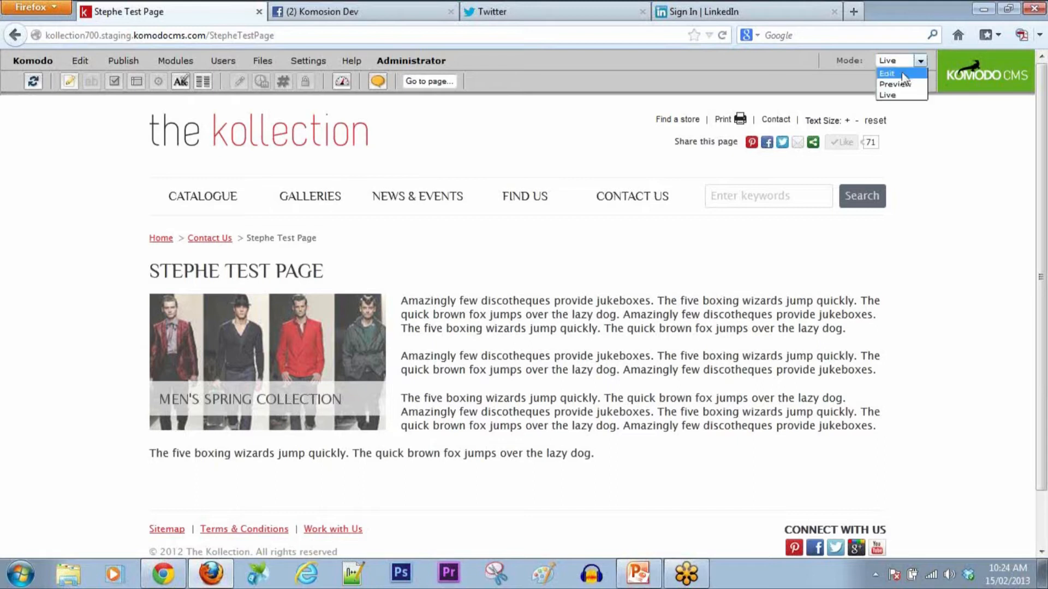
{"action": "left_click", "coordinate": [902, 73]}
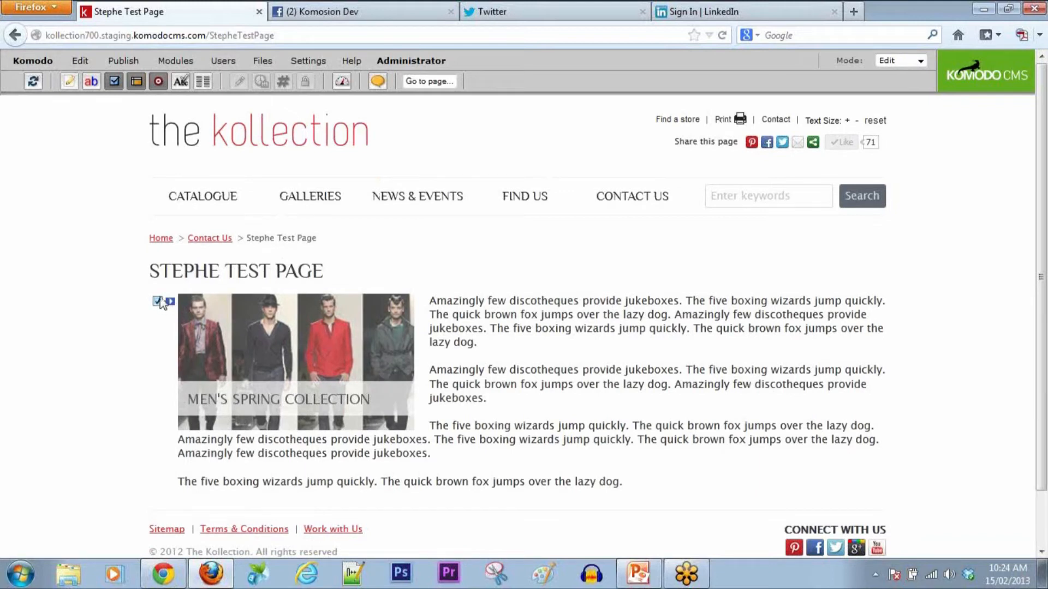
{"action": "left_click", "coordinate": [83, 62]}
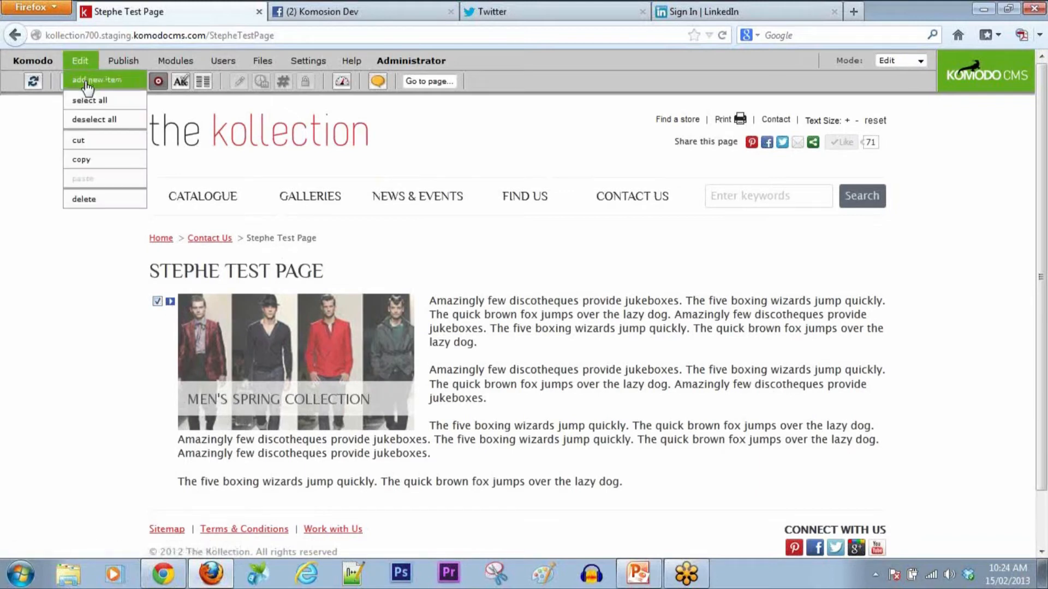
{"action": "left_click", "coordinate": [87, 80]}
Step: Place the new item above the image block and choose the Social Media type
{"action": "left_click", "coordinate": [524, 247]}
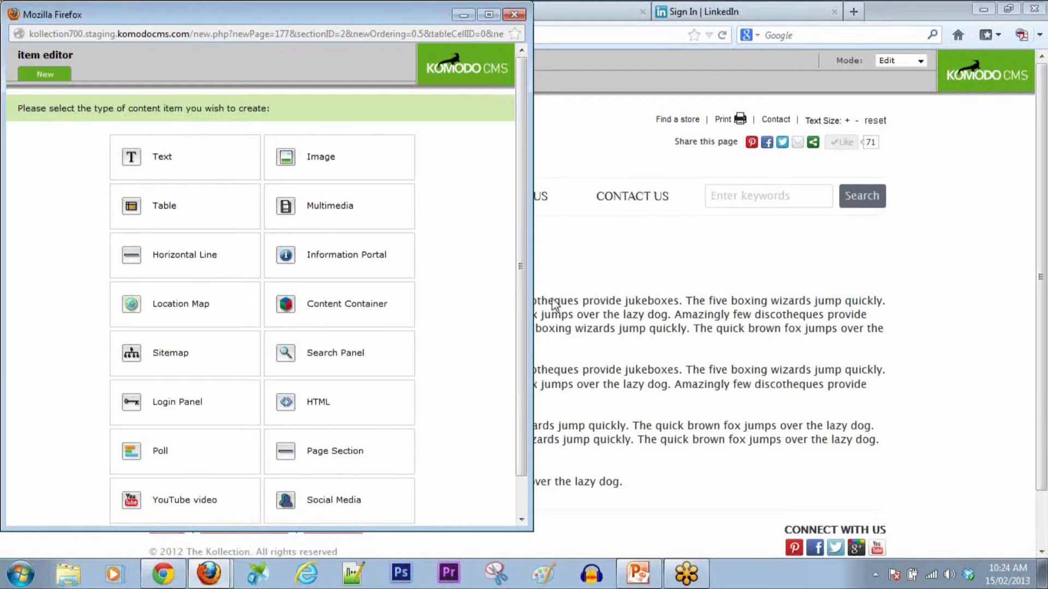
{"action": "left_click_drag", "start_coordinate": [445, 530], "coordinate": [445, 548]}
{"action": "scroll", "coordinate": [461, 458], "scroll_direction": "down", "scroll_amount": 1}
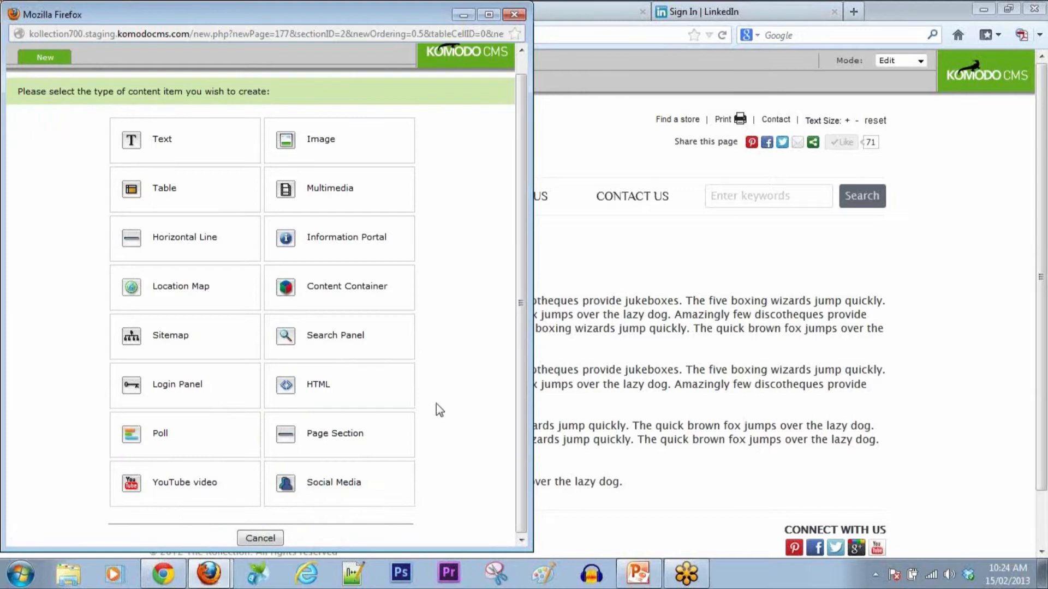
{"action": "left_click", "coordinate": [316, 485]}
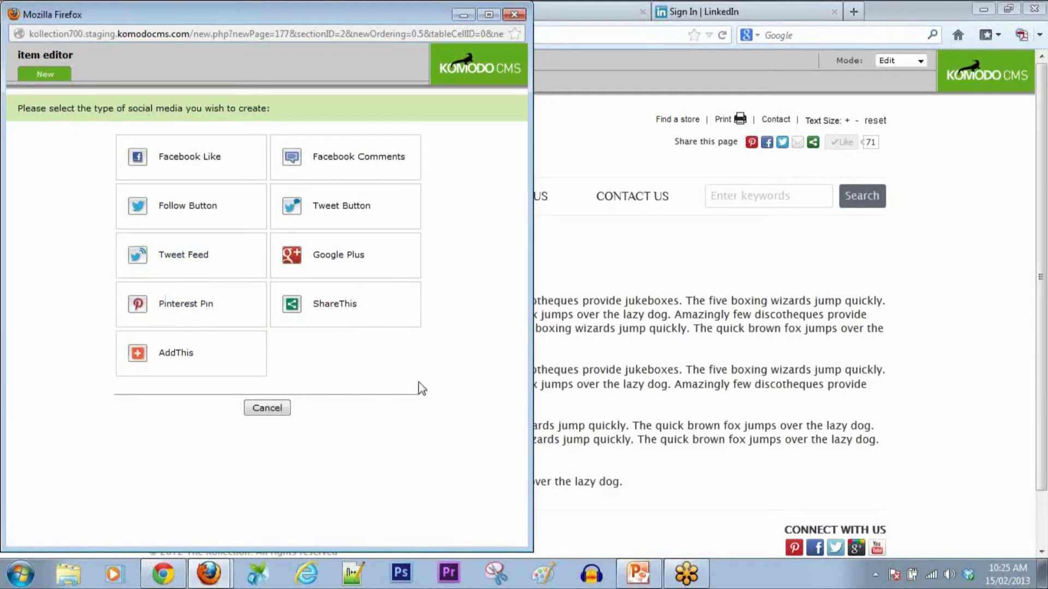
Step: Create a Facebook Like item with 2 carriage returns, aligned right
{"action": "left_click", "coordinate": [198, 161]}
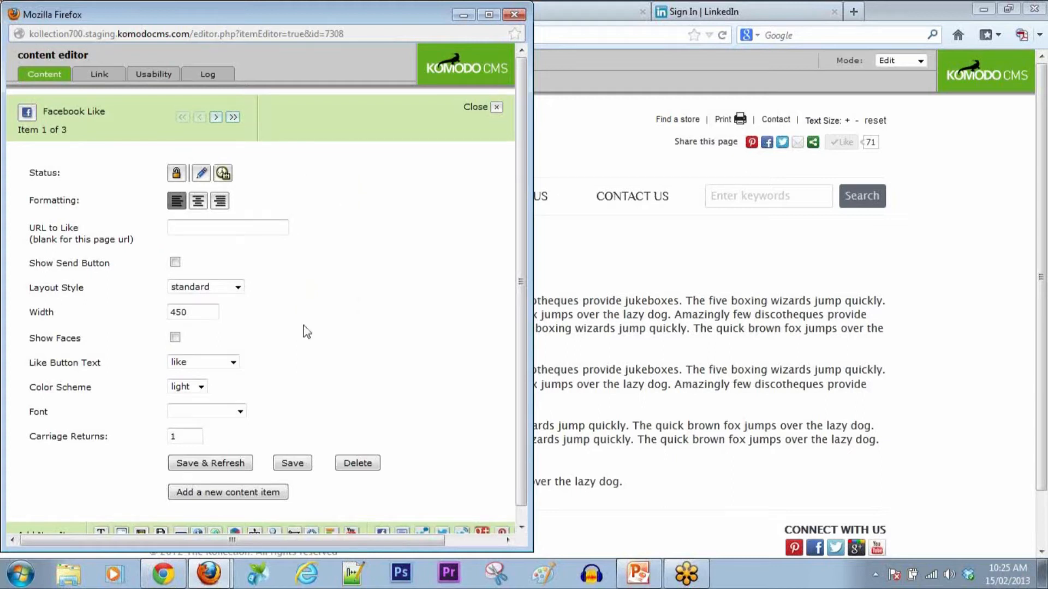
{"action": "left_click", "coordinate": [199, 432]}
{"action": "left_click_drag", "start_coordinate": [184, 435], "coordinate": [156, 435]}
{"action": "type", "text": "2"}
{"action": "left_click", "coordinate": [194, 229]}
{"action": "left_click", "coordinate": [221, 201]}
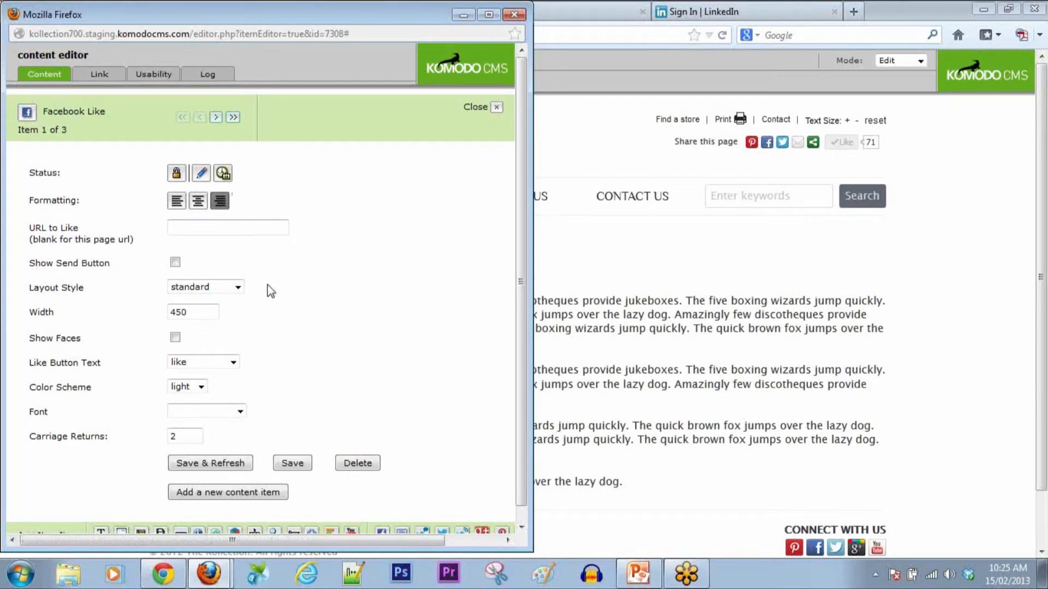
Step: Set width 200 with standard layout, like text, light scheme and default font, then save
{"action": "left_click_drag", "start_coordinate": [198, 312], "coordinate": [164, 314]}
{"action": "left_click", "coordinate": [239, 289]}
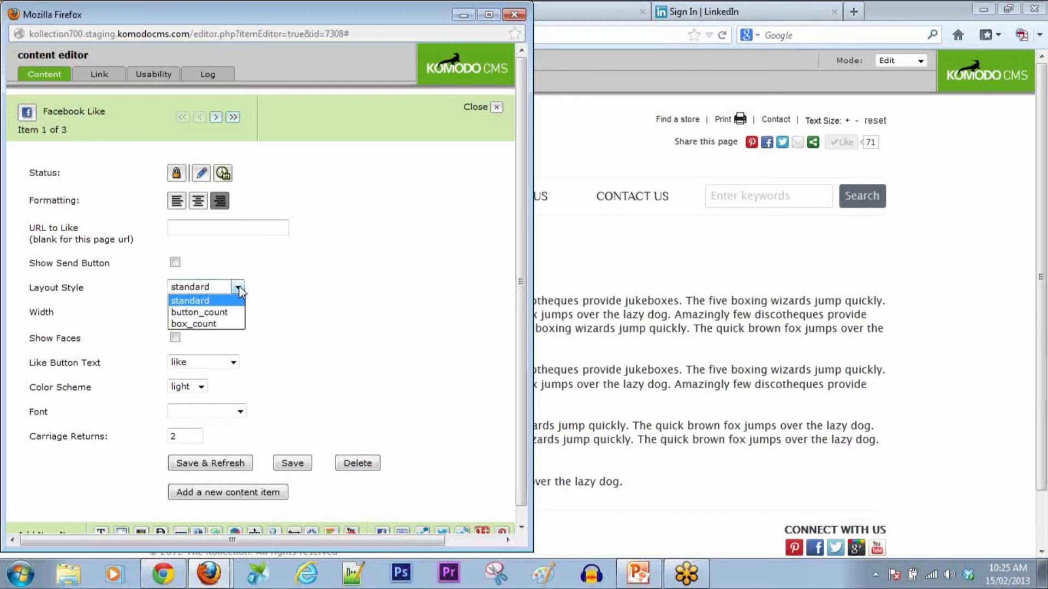
{"action": "left_click", "coordinate": [239, 289]}
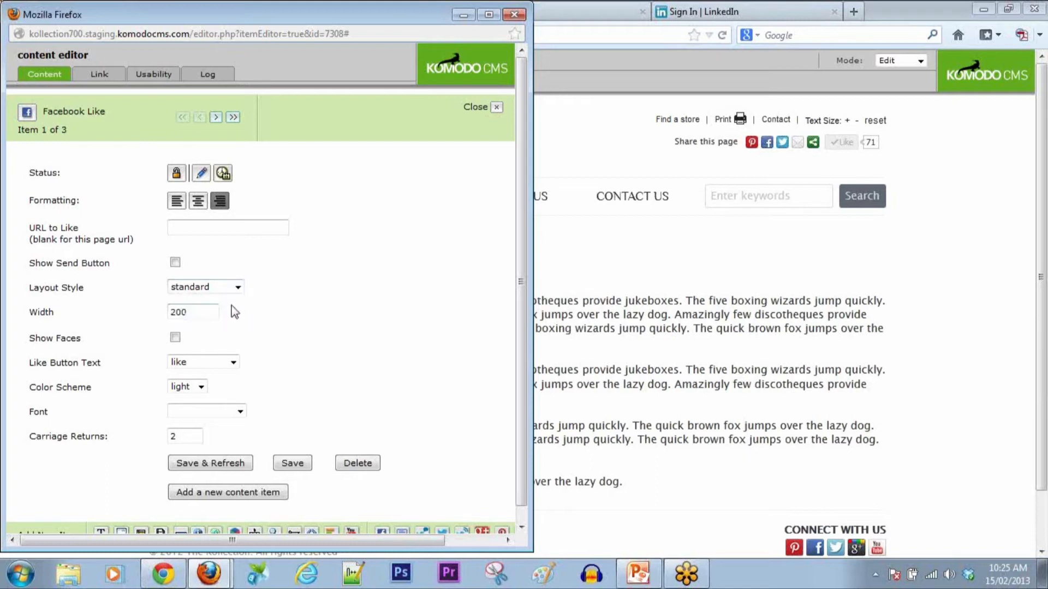
{"action": "left_click", "coordinate": [234, 362]}
{"action": "left_click", "coordinate": [235, 363]}
{"action": "left_click", "coordinate": [201, 387]}
{"action": "left_click", "coordinate": [240, 412]}
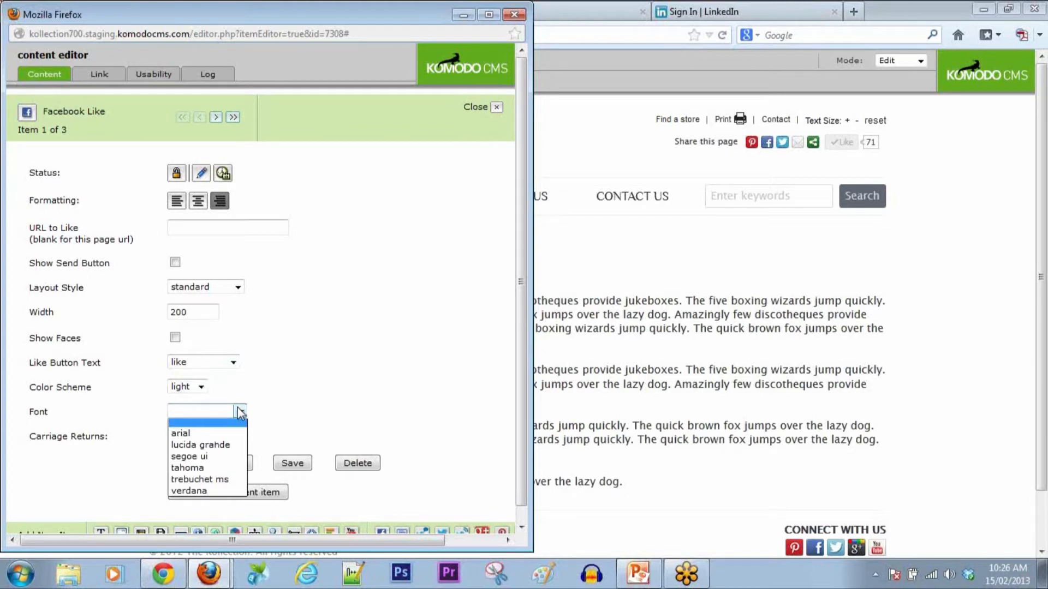
{"action": "left_click", "coordinate": [240, 412]}
{"action": "left_click", "coordinate": [221, 464]}
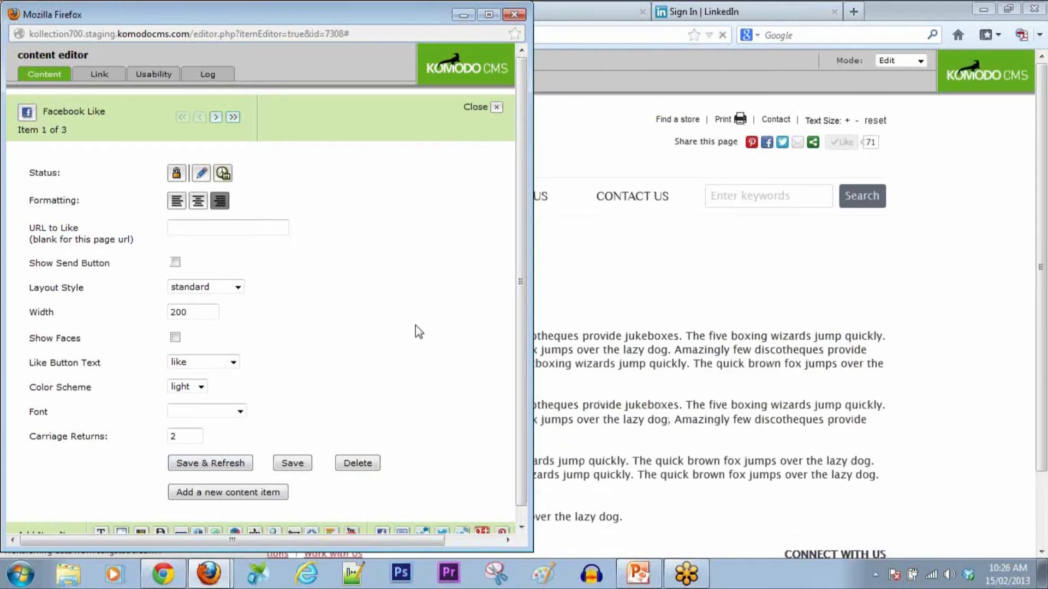
Step: Like the test page and post a short comment describing it as a test page to Facebook
{"action": "left_click", "coordinate": [763, 323]}
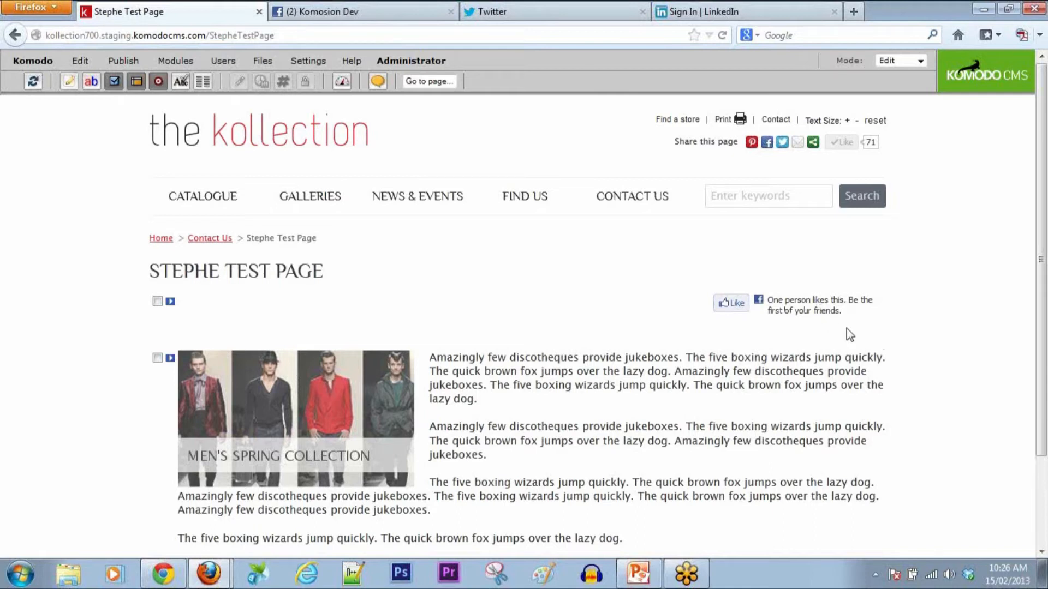
{"action": "left_click", "coordinate": [732, 307]}
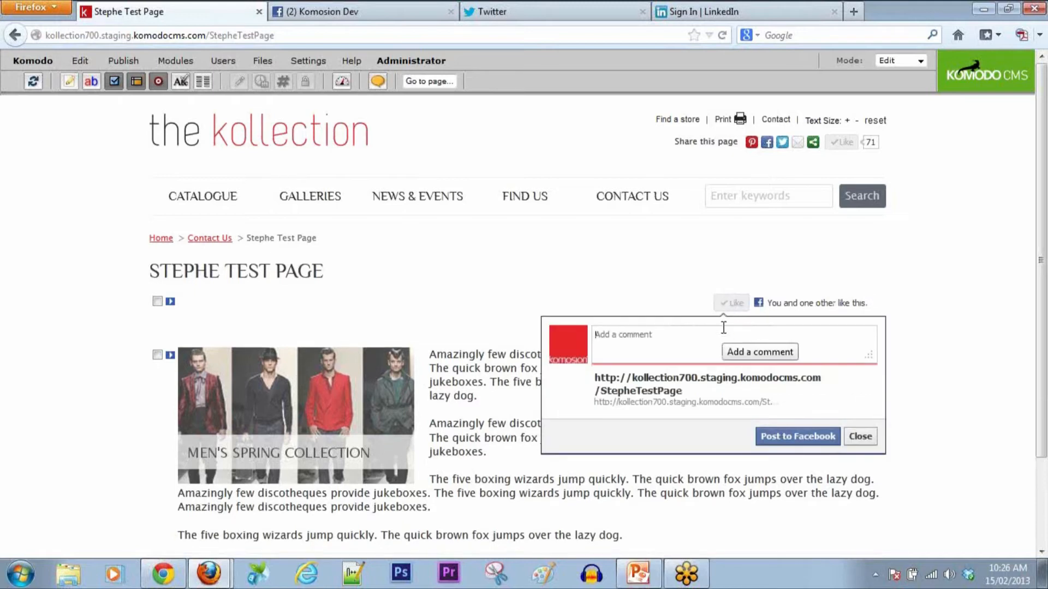
{"action": "type", "text": "This is a te"}
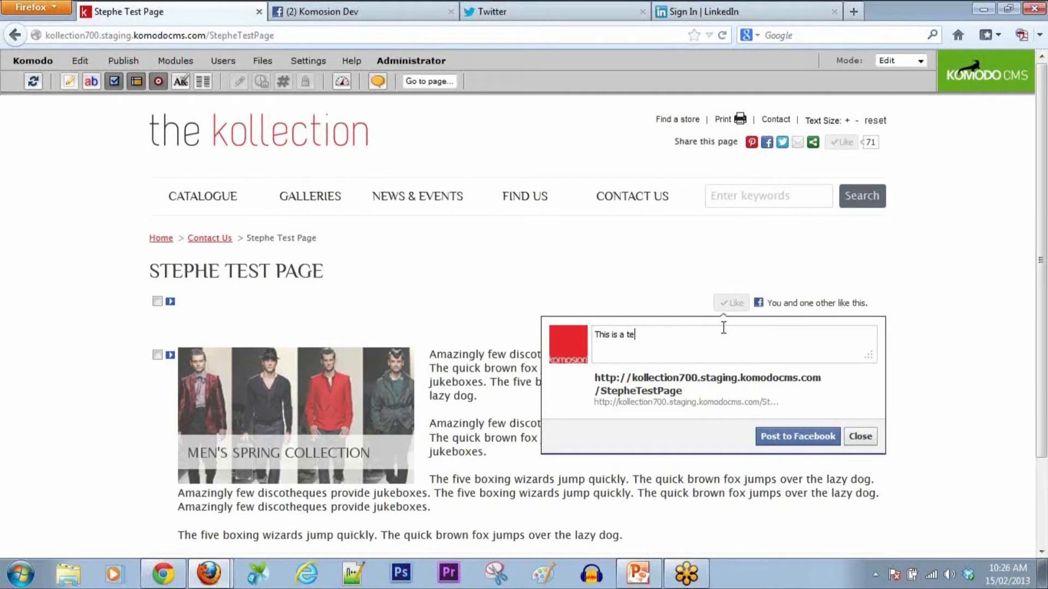
{"action": "type", "text": "ist paga on the Komosion websi"}
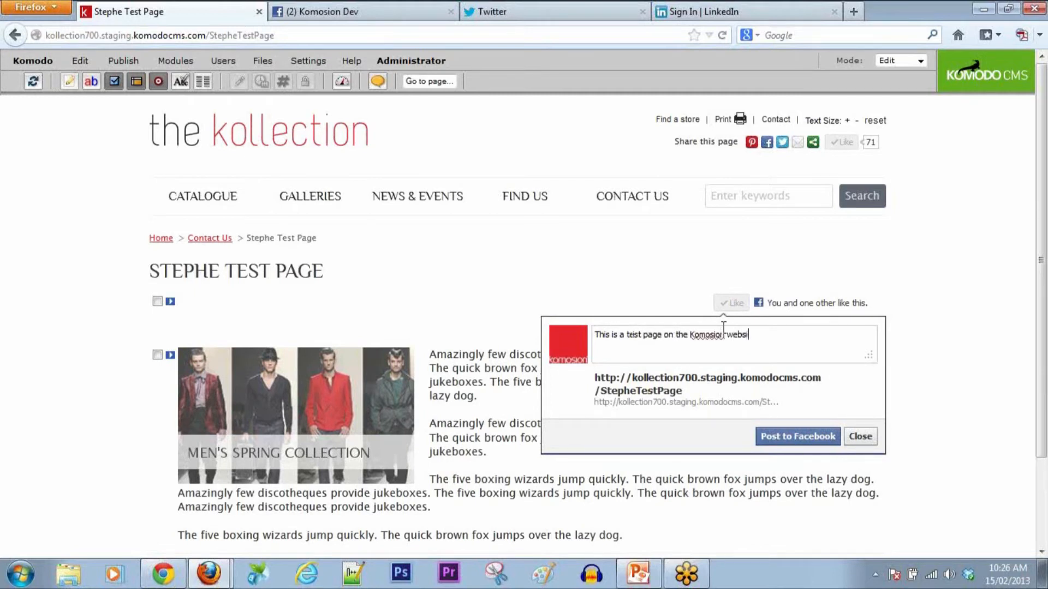
{"action": "type", "text": "te that Stephen Is demonstr"}
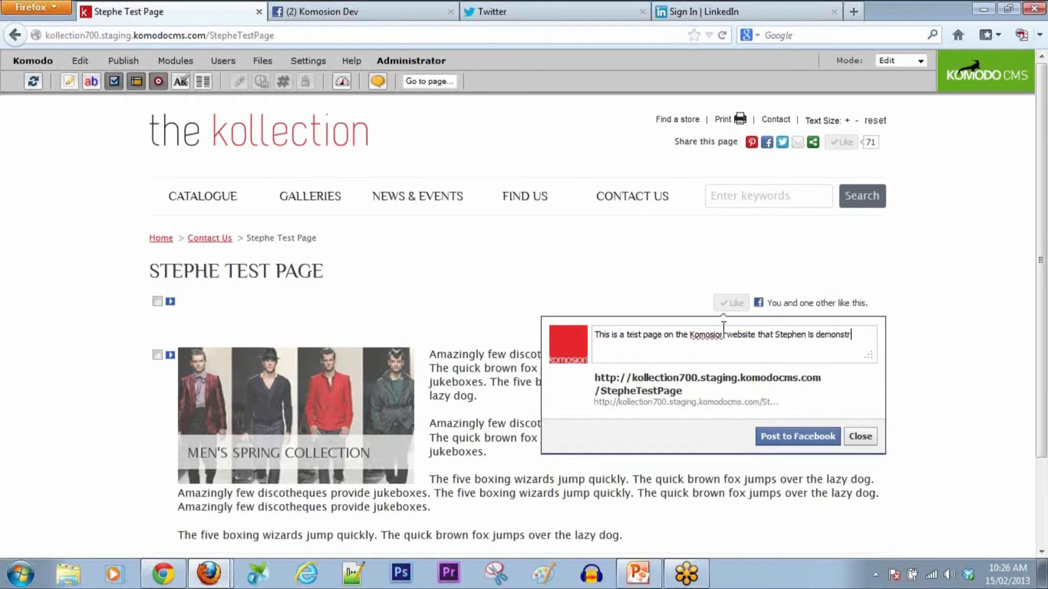
{"action": "type", "text": "ating. P"}
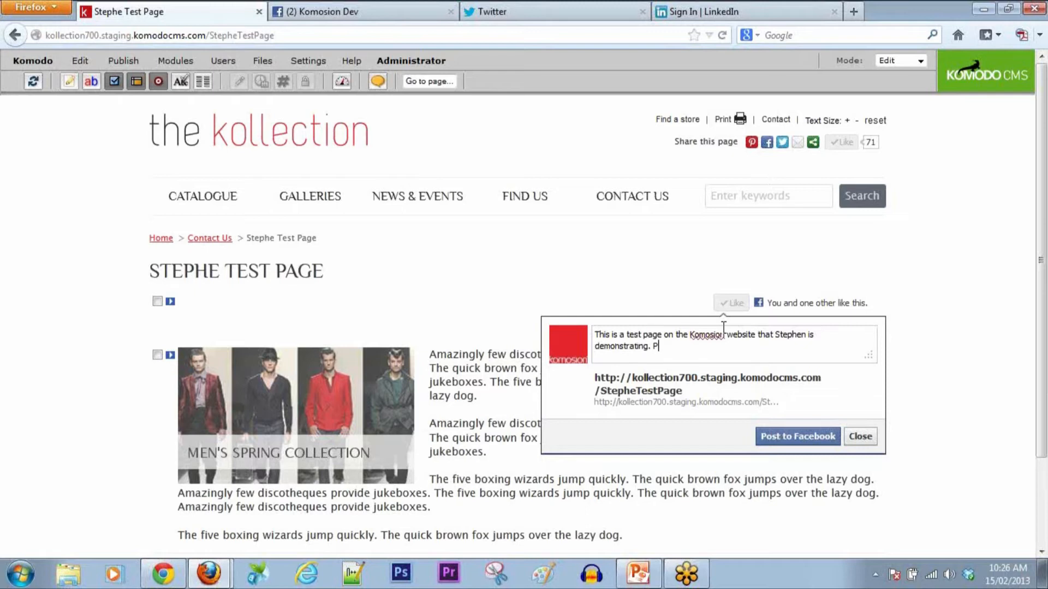
{"action": "type", "text": "retty cool!"}
{"action": "left_click", "coordinate": [775, 436]}
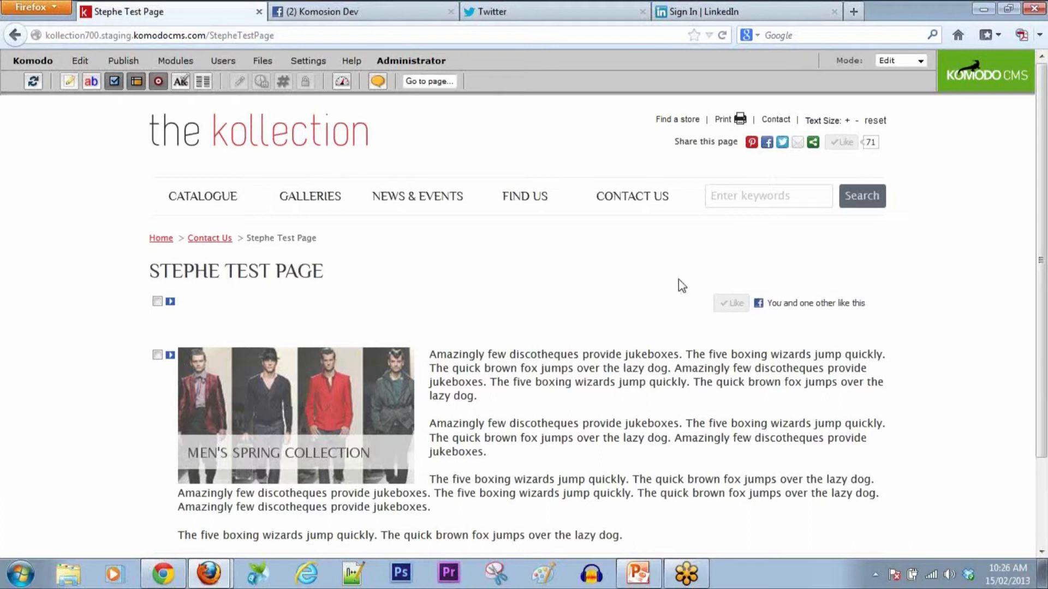
Step: Switch the Like button to the button_count layout and save to preview it
{"action": "mouse_move", "coordinate": [199, 571]}
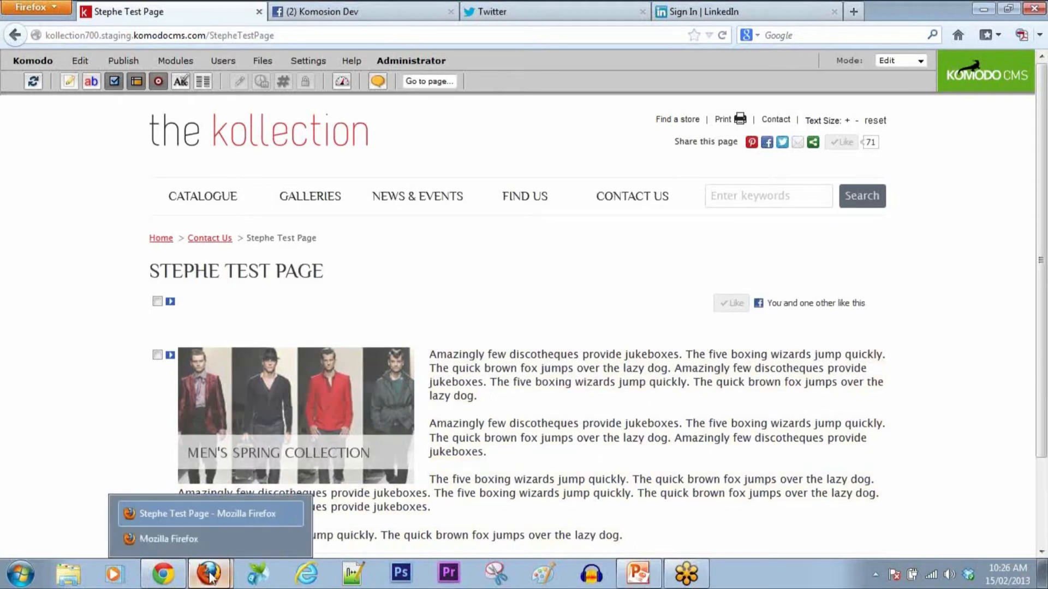
{"action": "left_click", "coordinate": [199, 537]}
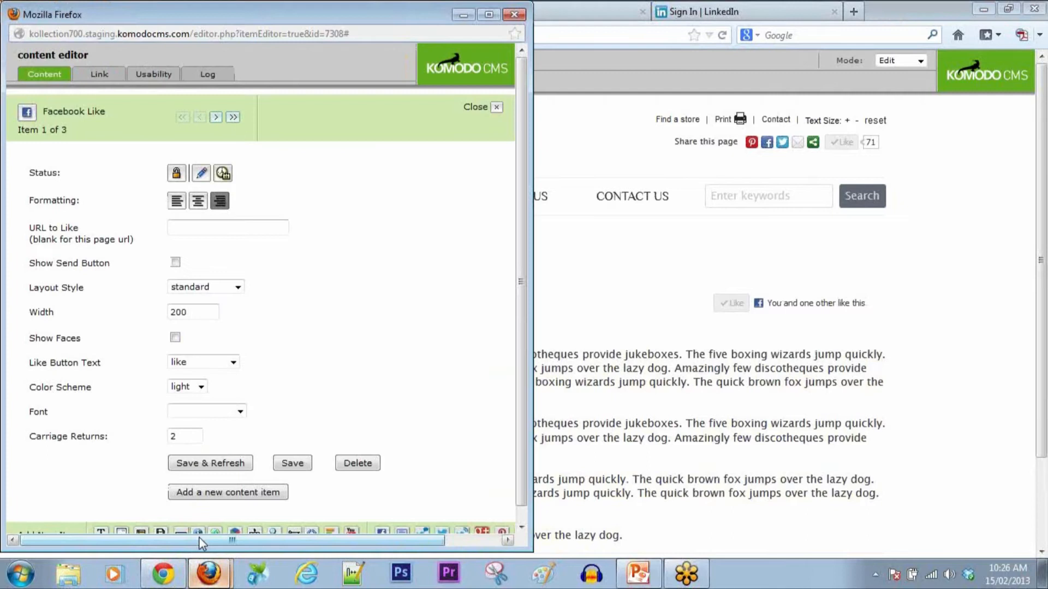
{"action": "left_click", "coordinate": [237, 287]}
{"action": "left_click", "coordinate": [227, 312]}
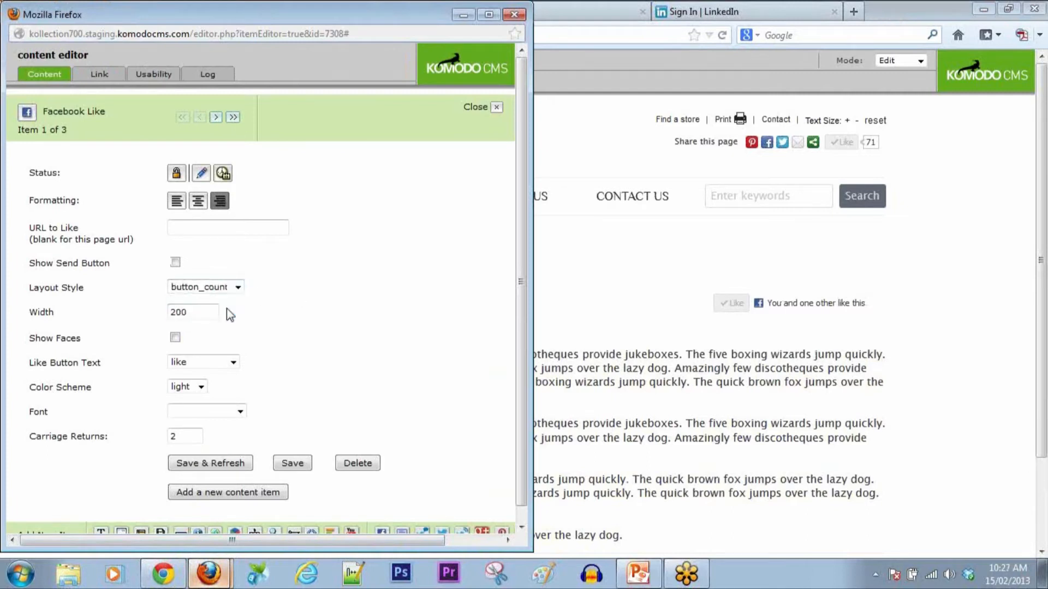
{"action": "left_click", "coordinate": [211, 463]}
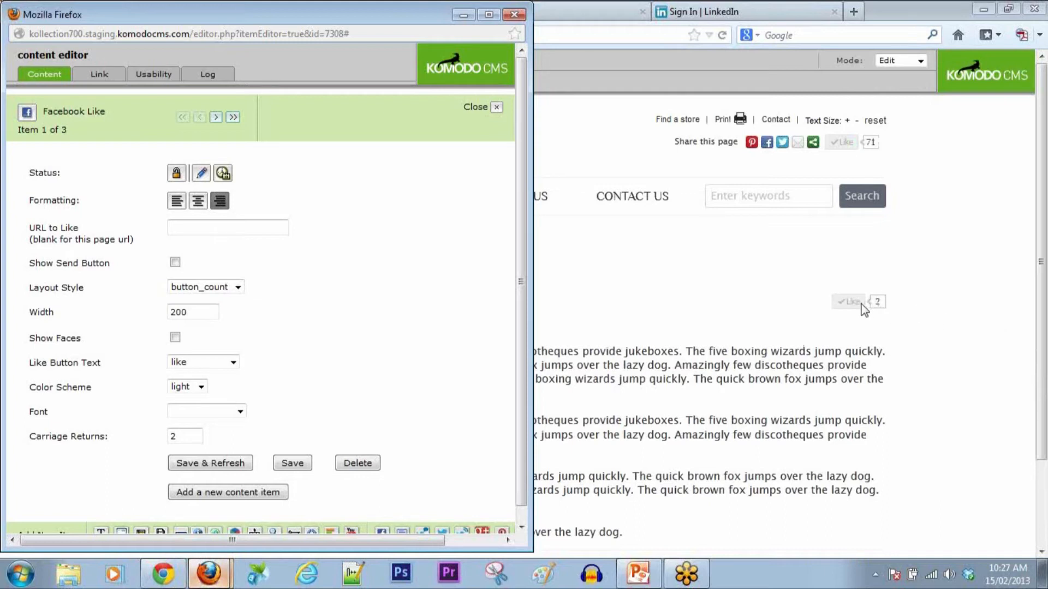
Step: Change the button text to recommend, show friends' faces, keep the light scheme, and save
{"action": "left_click", "coordinate": [238, 289]}
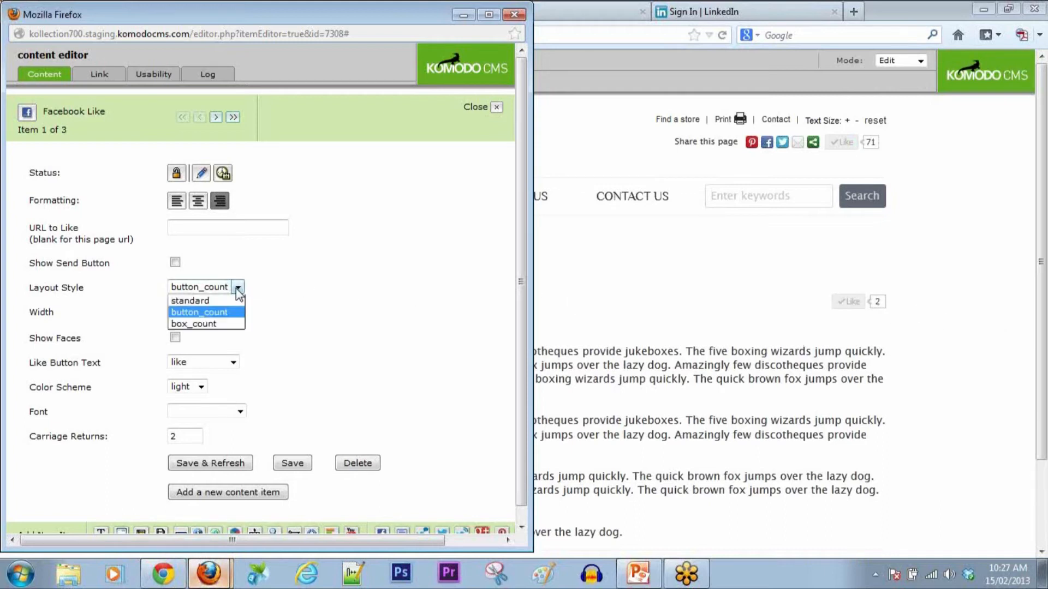
{"action": "left_click", "coordinate": [271, 326]}
{"action": "left_click", "coordinate": [234, 363]}
{"action": "left_click", "coordinate": [197, 387]}
{"action": "left_click", "coordinate": [175, 337]}
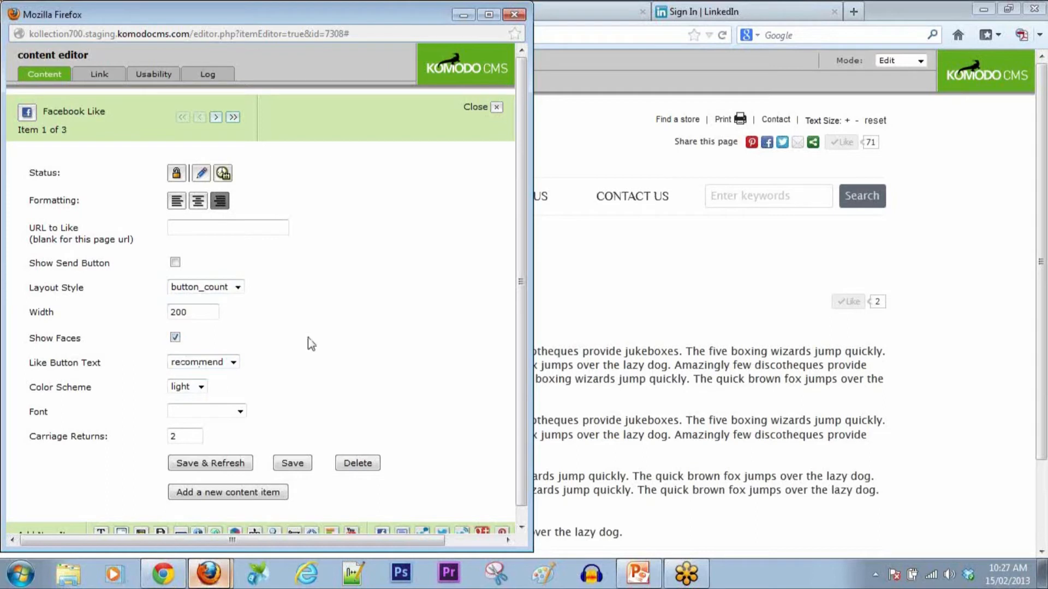
{"action": "left_click", "coordinate": [202, 387]}
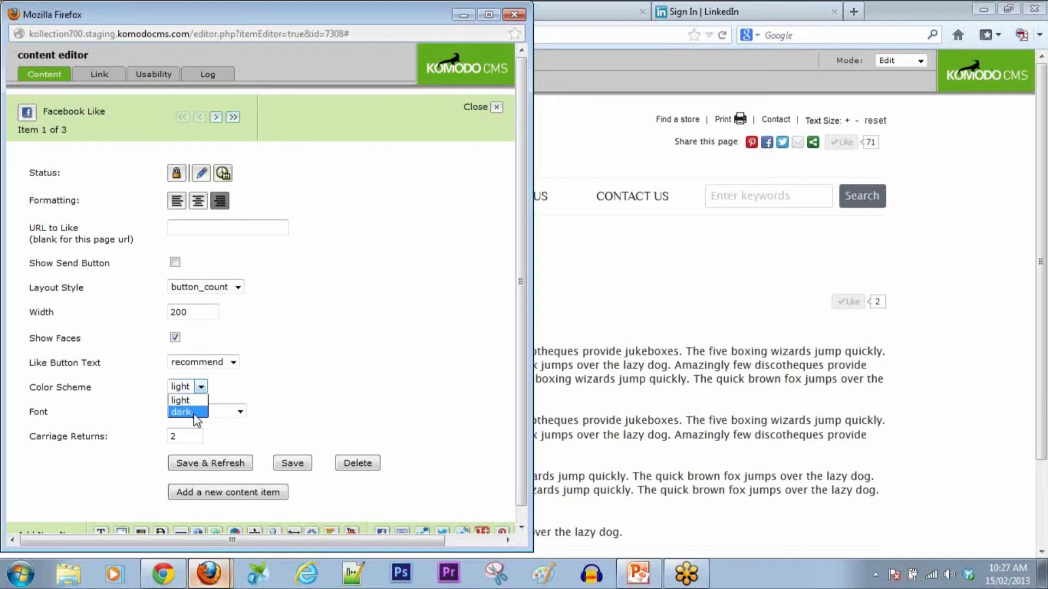
{"action": "left_click", "coordinate": [271, 432]}
{"action": "left_click", "coordinate": [223, 465]}
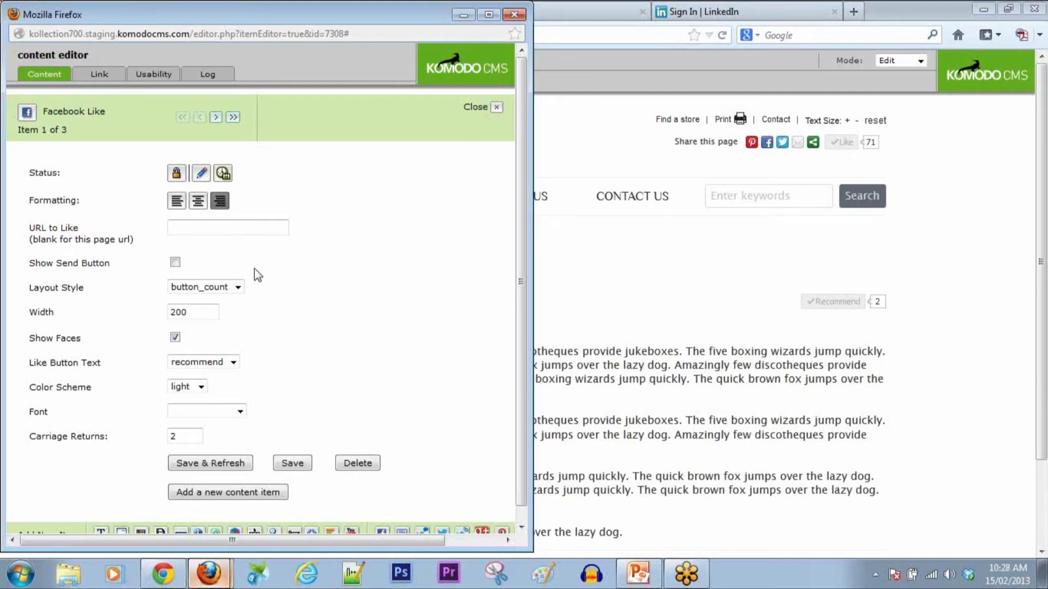
Step: Switch the Facebook recommend button back to the standard layout and save
{"action": "left_click", "coordinate": [235, 287]}
{"action": "left_click", "coordinate": [188, 300]}
{"action": "left_click", "coordinate": [235, 468]}
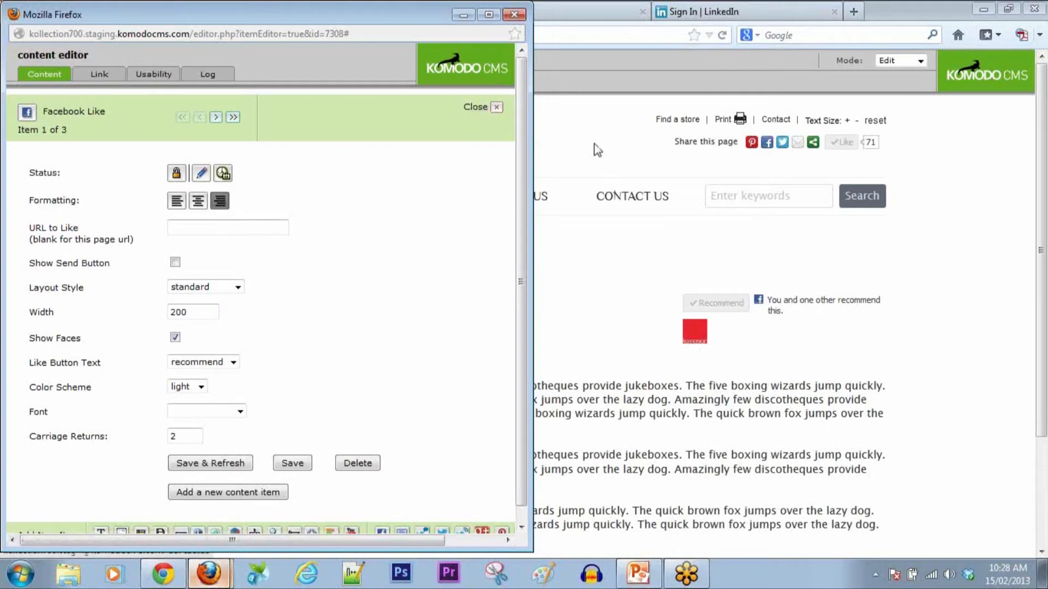
Step: Select the Facebook block and add a new Table item above it
{"action": "left_click", "coordinate": [495, 108]}
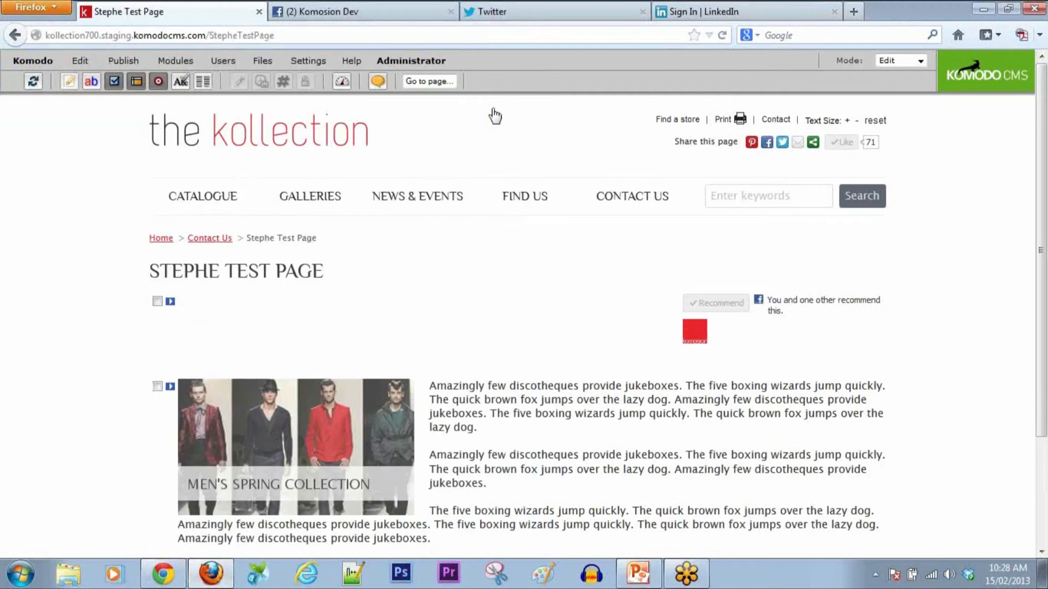
{"action": "left_click", "coordinate": [157, 301]}
{"action": "left_click", "coordinate": [80, 61]}
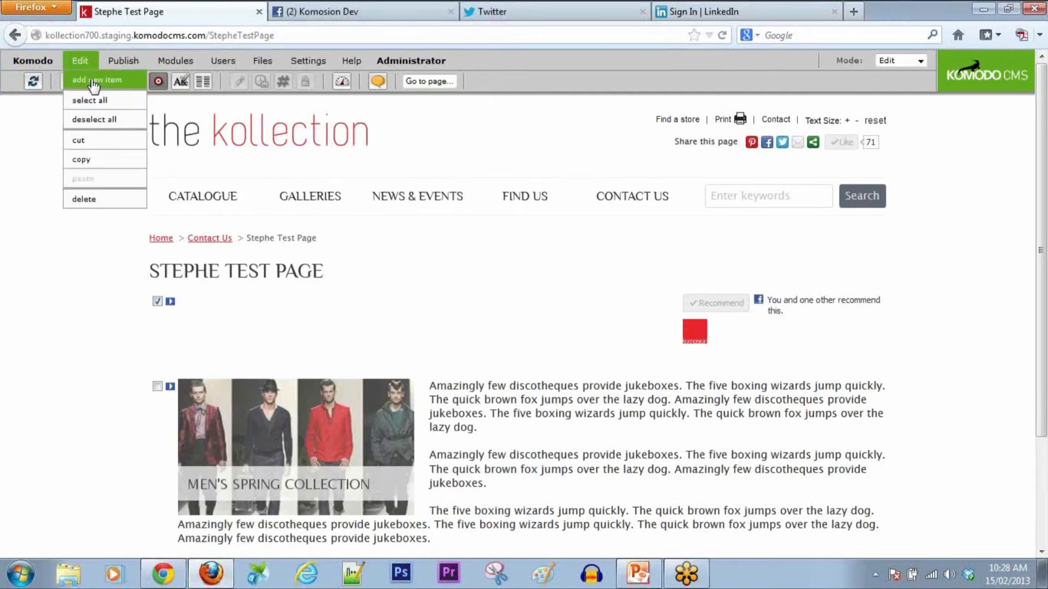
{"action": "left_click", "coordinate": [92, 77]}
{"action": "left_click", "coordinate": [567, 252]}
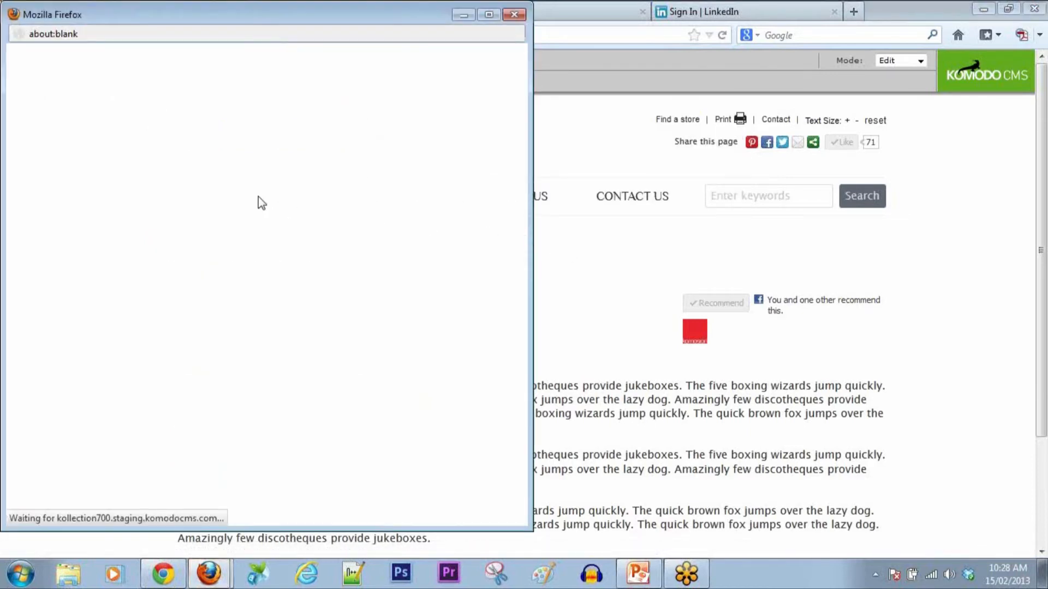
{"action": "left_click", "coordinate": [175, 209]}
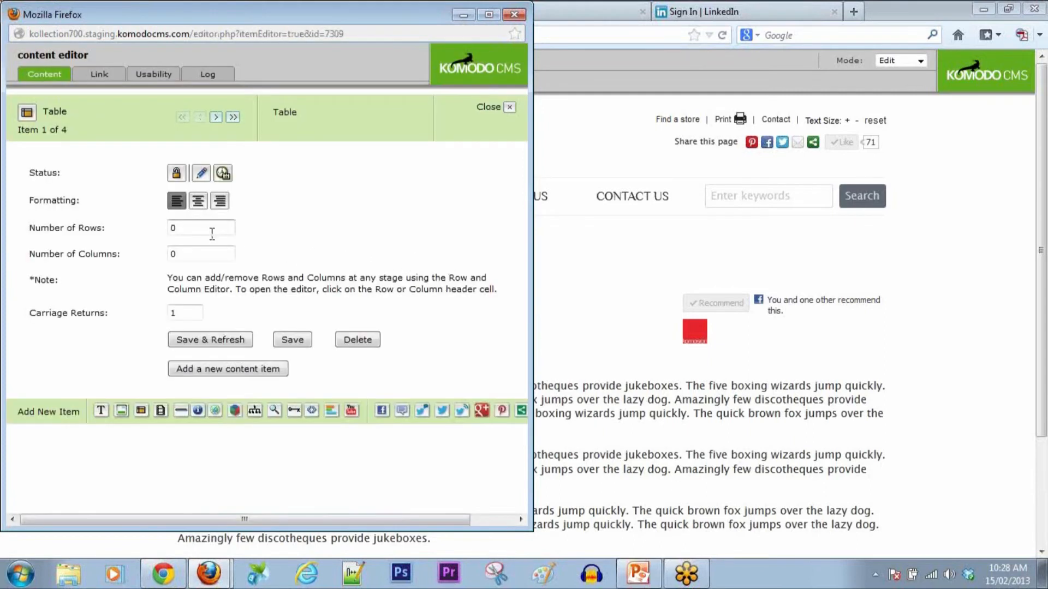
Step: Set the table to 1 row and 4 columns, right-aligned, and save it
{"action": "double_click", "coordinate": [172, 228]}
{"action": "type", "text": "1"}
{"action": "double_click", "coordinate": [174, 254]}
{"action": "type", "text": "4"}
{"action": "left_click", "coordinate": [220, 200]}
{"action": "left_click", "coordinate": [223, 340]}
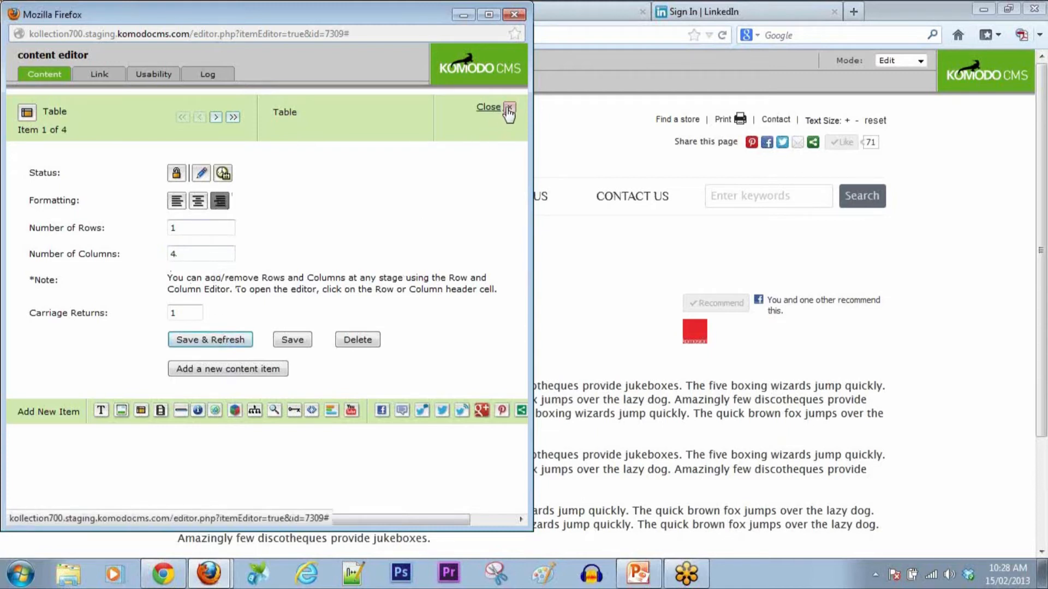
{"action": "left_click", "coordinate": [508, 109]}
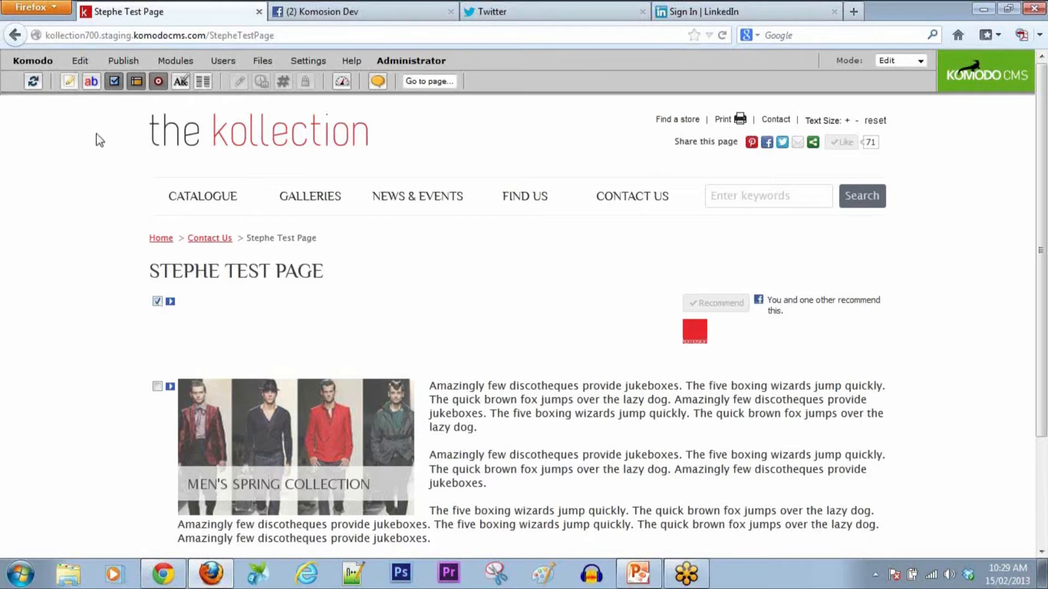
Step: Cut the Facebook recommend block and select table column D as its destination
{"action": "left_click", "coordinate": [78, 62]}
{"action": "left_click", "coordinate": [82, 141]}
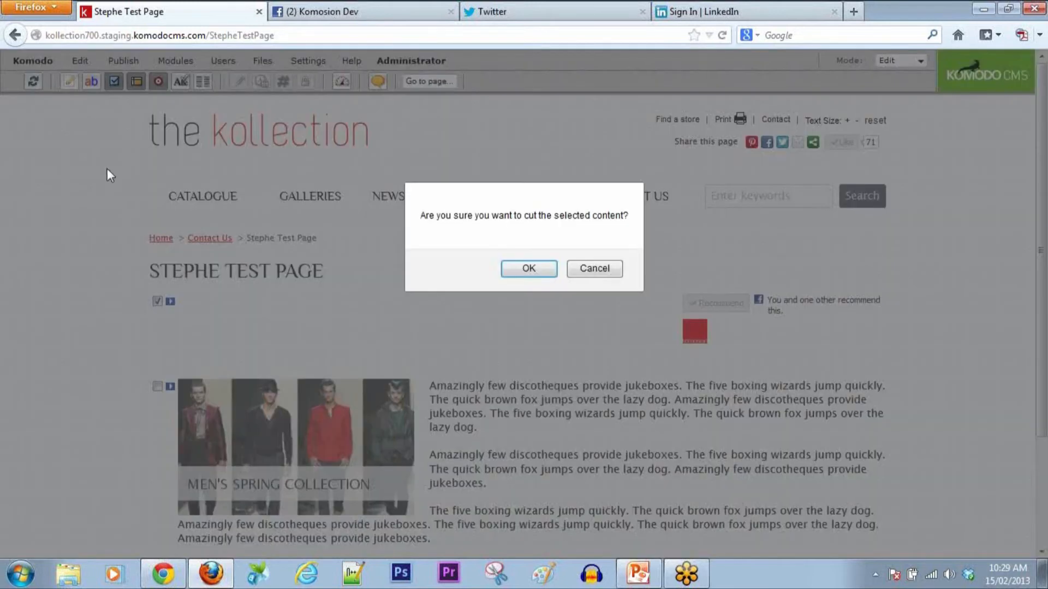
{"action": "left_click", "coordinate": [527, 269]}
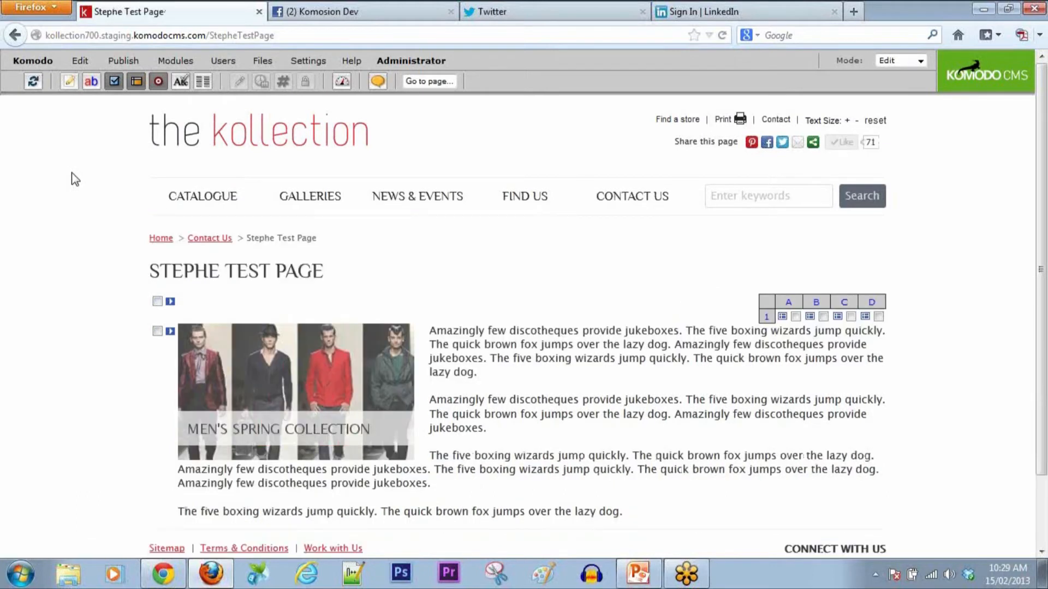
{"action": "left_click", "coordinate": [879, 317]}
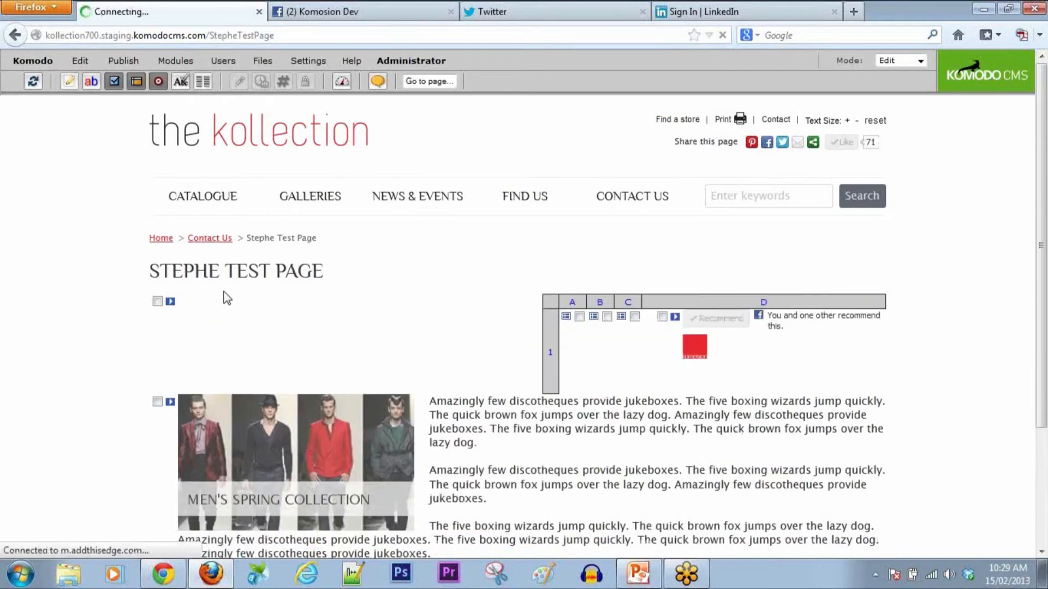
Step: Turn off Show Faces and change the Facebook button text to like, then save
{"action": "left_click", "coordinate": [689, 318]}
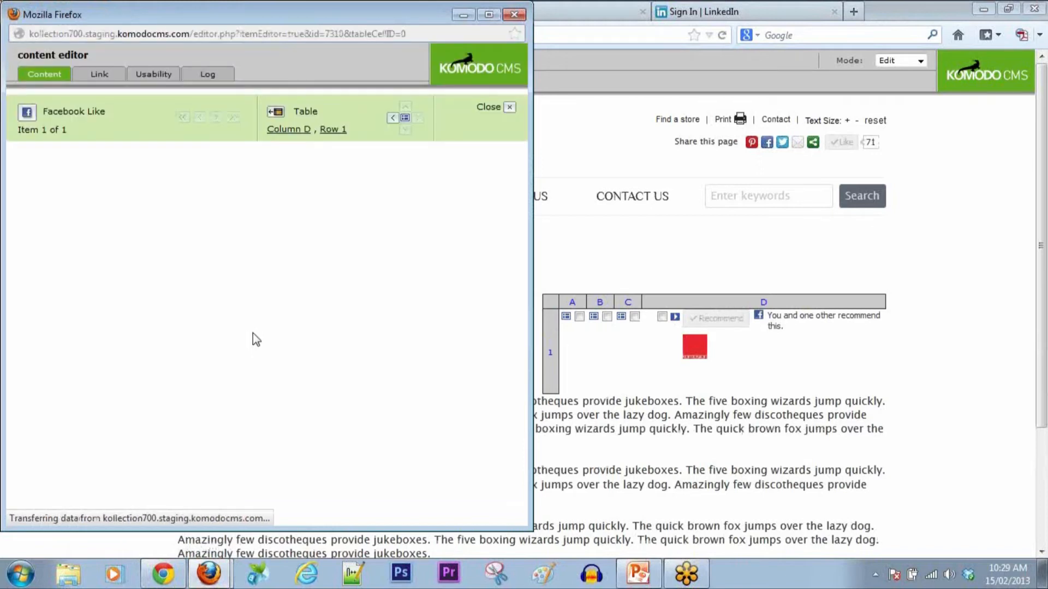
{"action": "left_click", "coordinate": [175, 338]}
{"action": "left_click", "coordinate": [234, 362]}
{"action": "left_click", "coordinate": [232, 375]}
{"action": "left_click", "coordinate": [282, 464]}
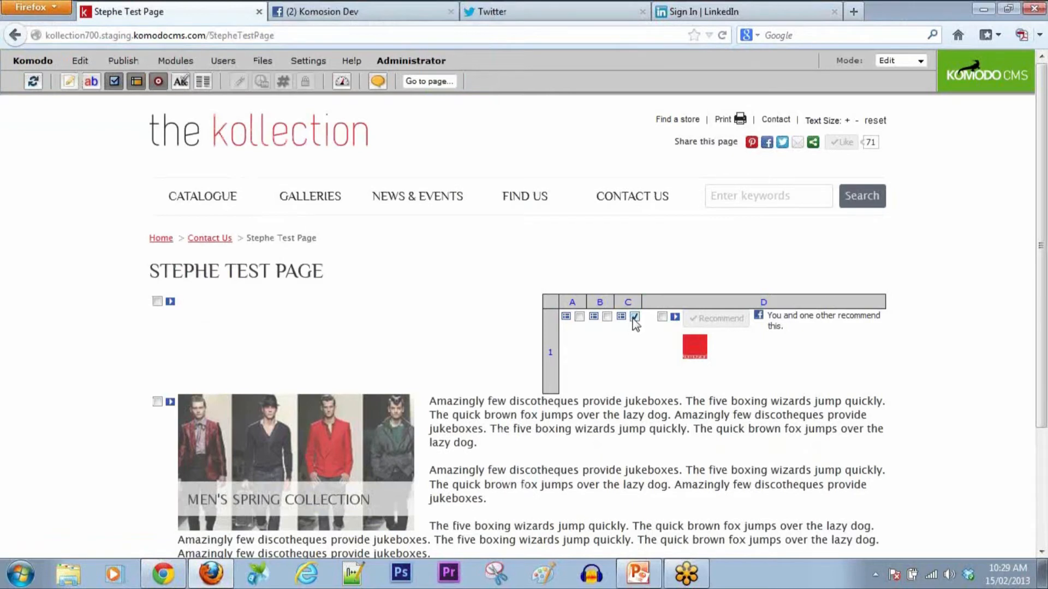
Step: Add a new ShareThis social media item in column C and bring its editor forward
{"action": "left_click", "coordinate": [81, 81]}
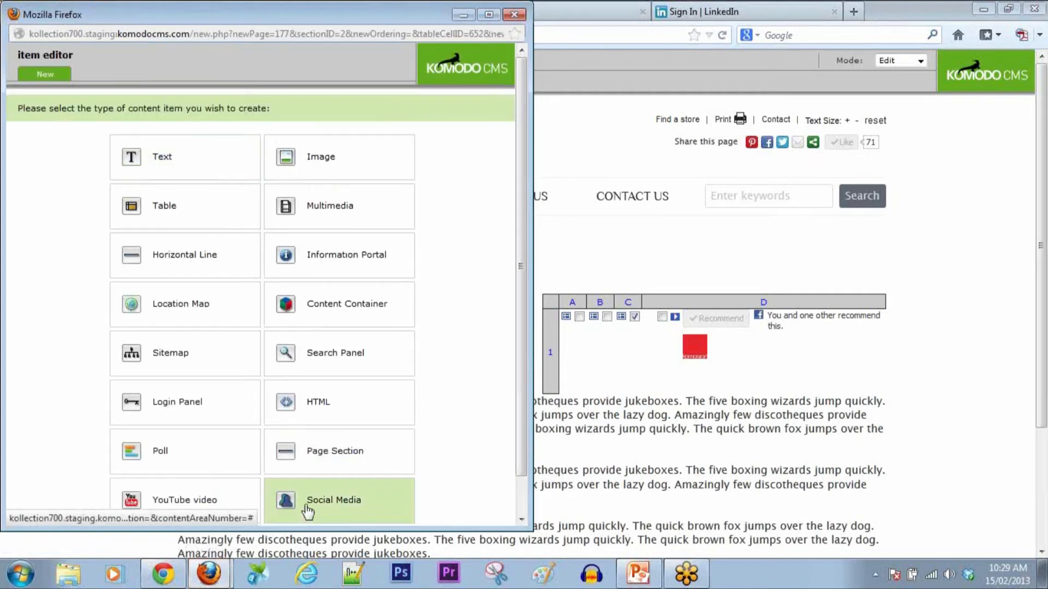
{"action": "left_click", "coordinate": [308, 507]}
{"action": "left_click", "coordinate": [356, 324]}
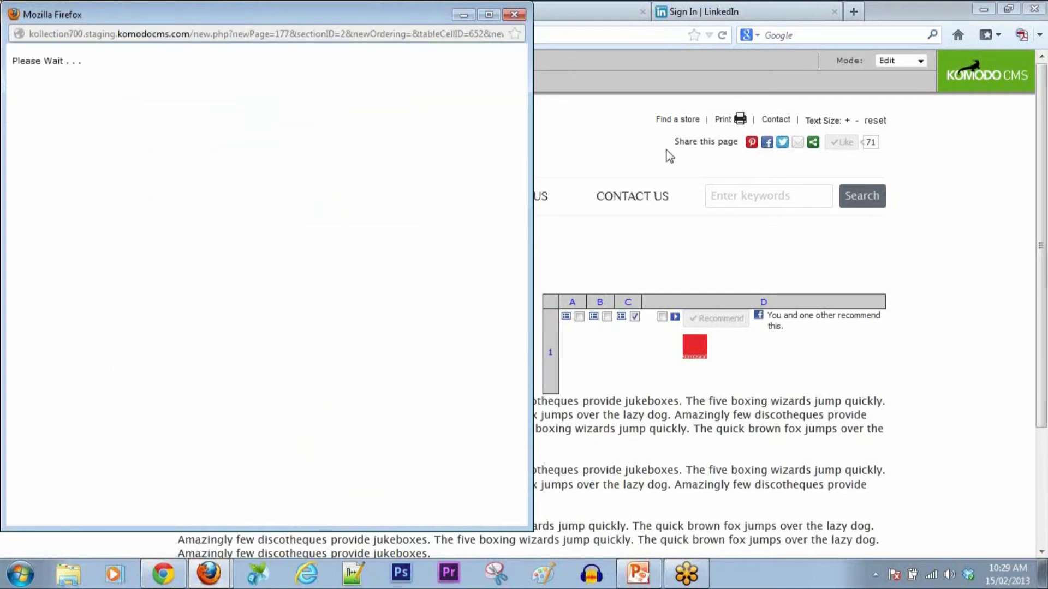
{"action": "left_click_drag", "start_coordinate": [673, 142], "coordinate": [740, 142]}
{"action": "left_click", "coordinate": [739, 142]}
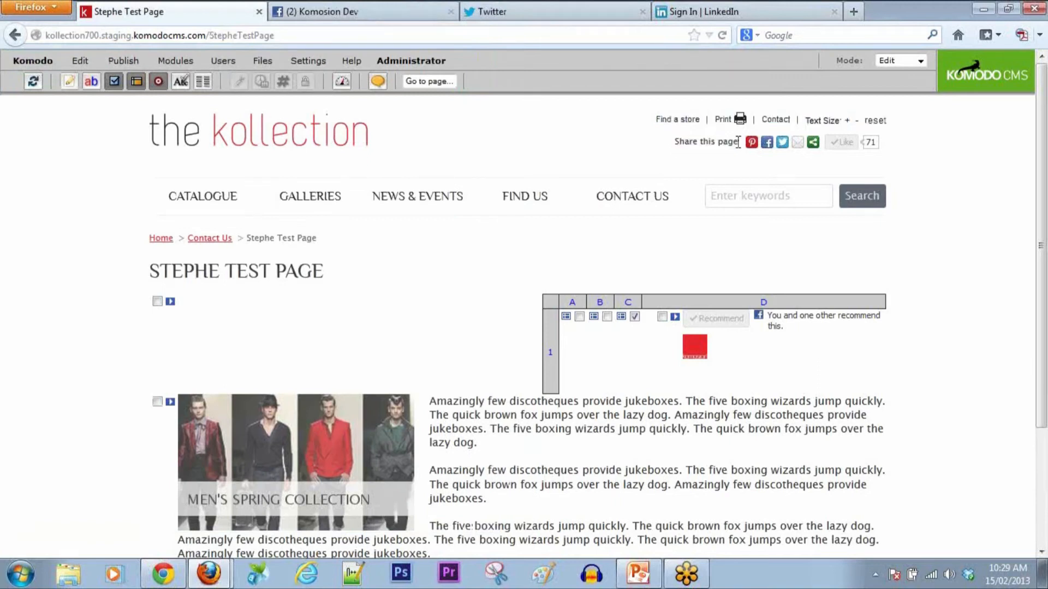
{"action": "mouse_move", "coordinate": [207, 575]}
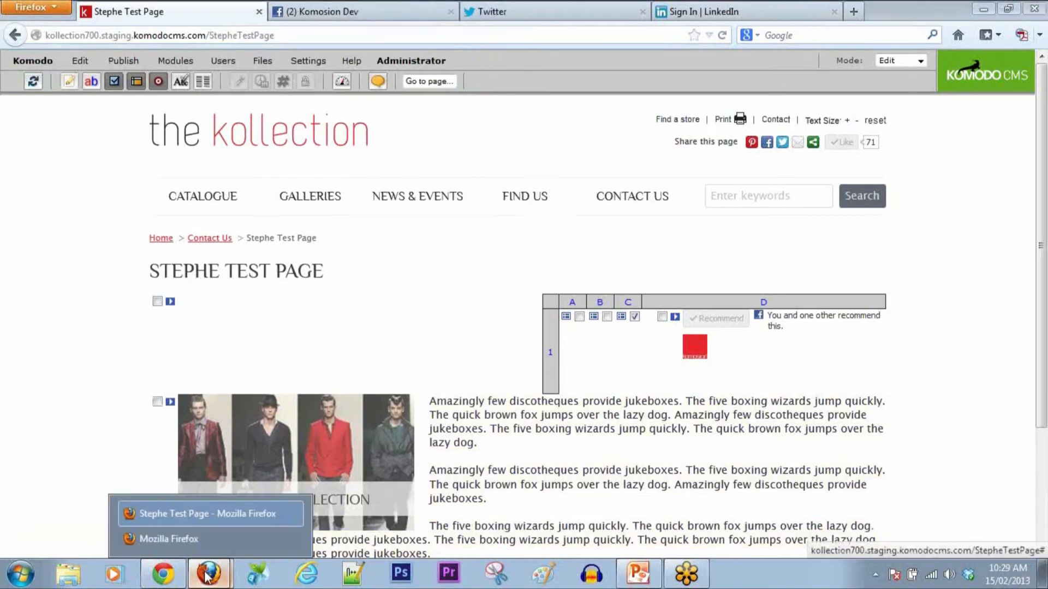
{"action": "left_click", "coordinate": [208, 539]}
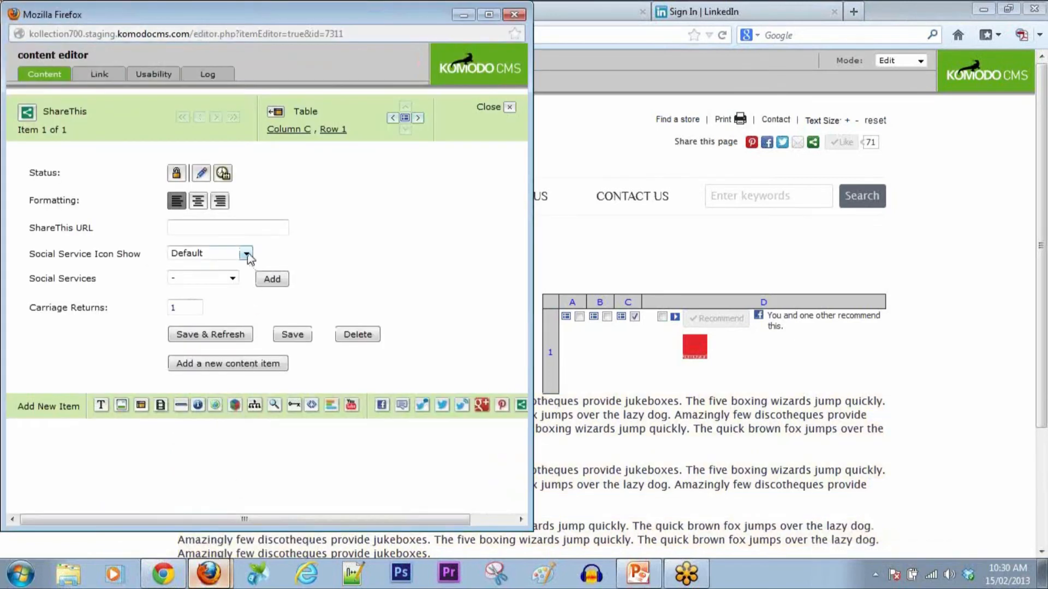
Step: Keep the default icon size and add Facebook and Email as ShareThis services
{"action": "left_click", "coordinate": [247, 254]}
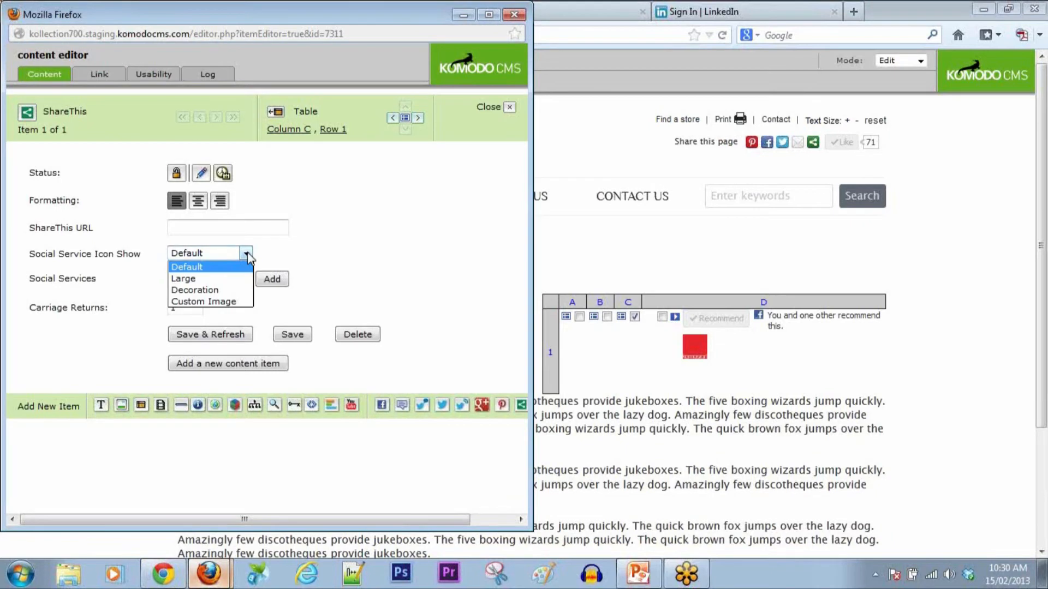
{"action": "left_click", "coordinate": [247, 255]}
{"action": "left_click", "coordinate": [233, 278]}
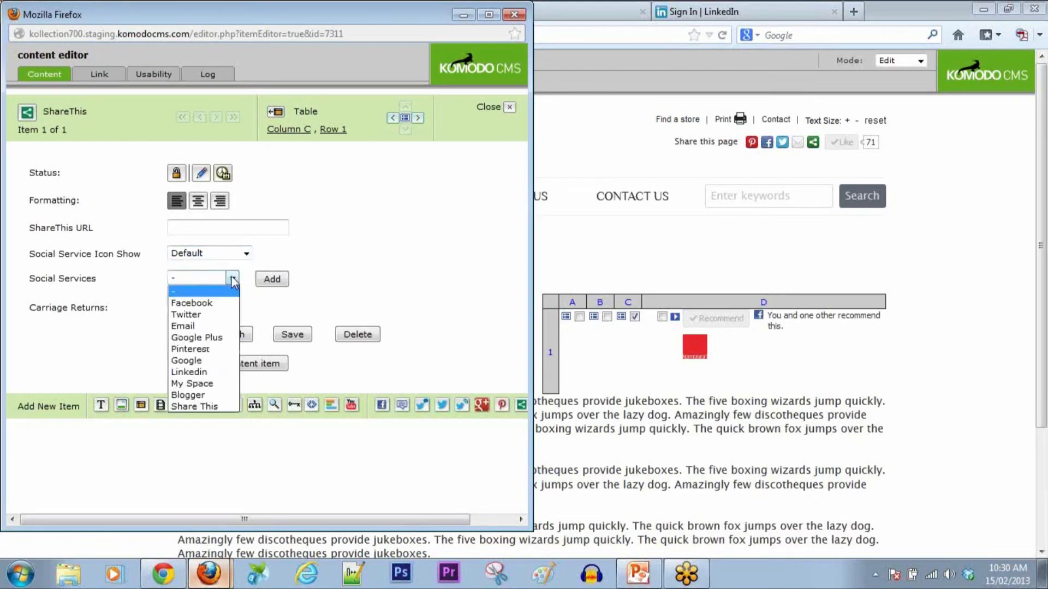
{"action": "left_click", "coordinate": [211, 304]}
{"action": "left_click", "coordinate": [271, 280]}
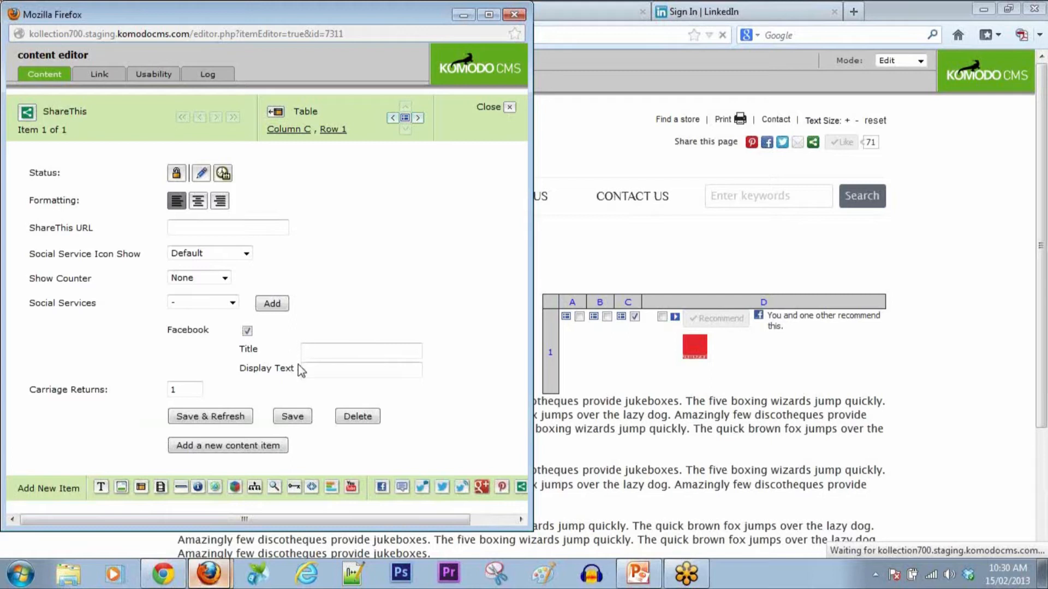
{"action": "left_click", "coordinate": [232, 304]}
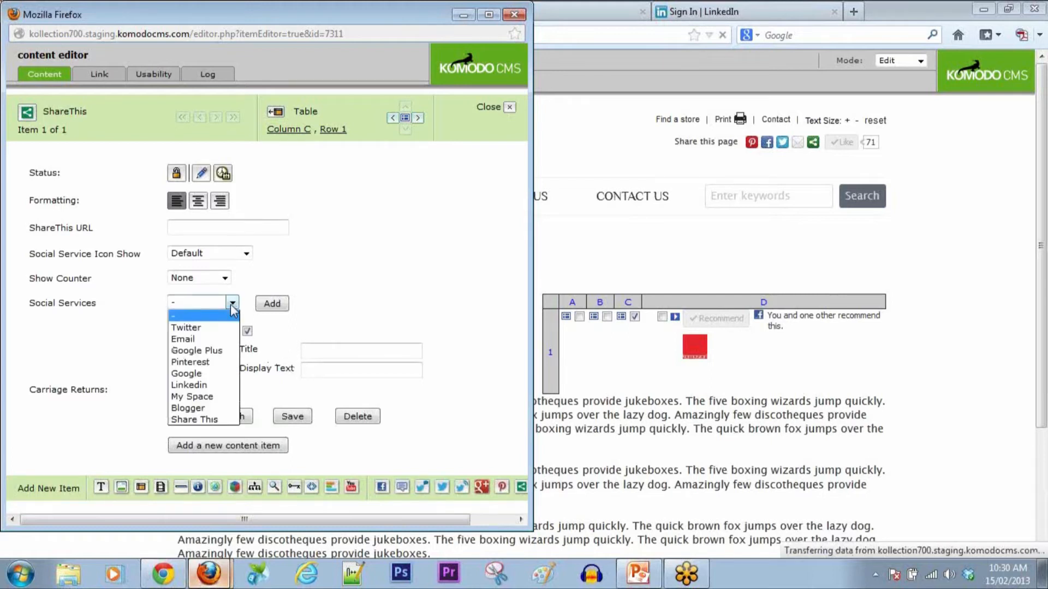
{"action": "left_click", "coordinate": [192, 340]}
{"action": "left_click", "coordinate": [278, 304]}
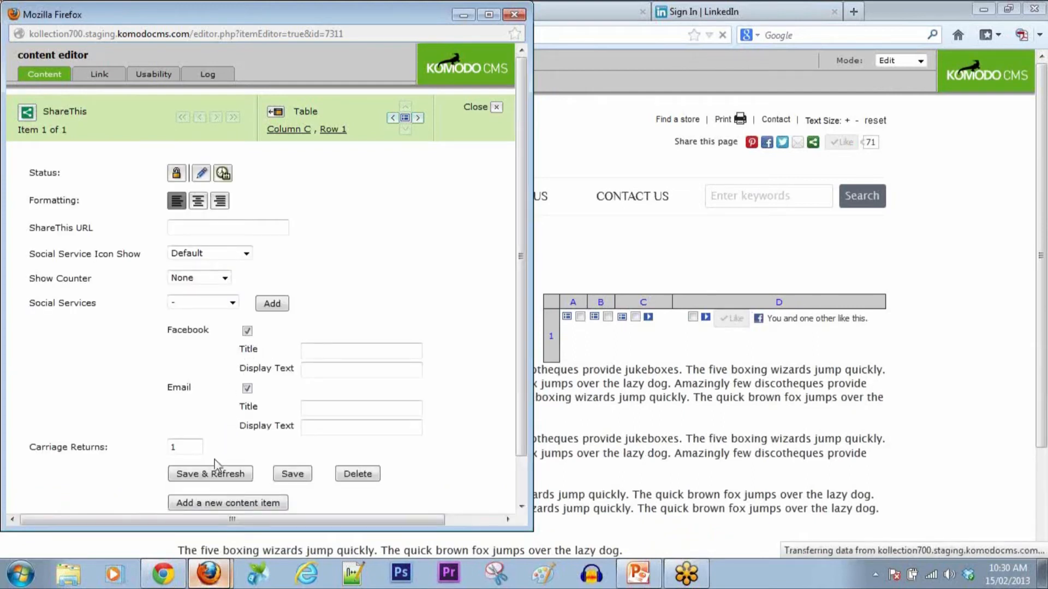
Step: Select LinkedIn in the services list, save the ShareThis item, and switch to Preview mode
{"action": "left_click", "coordinate": [233, 302]}
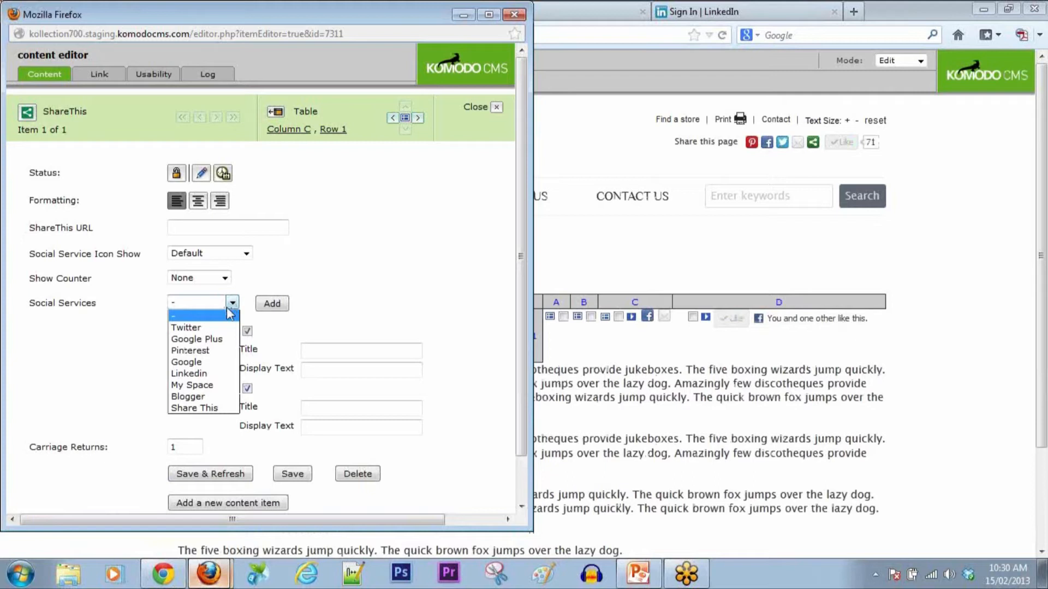
{"action": "left_click", "coordinate": [192, 375]}
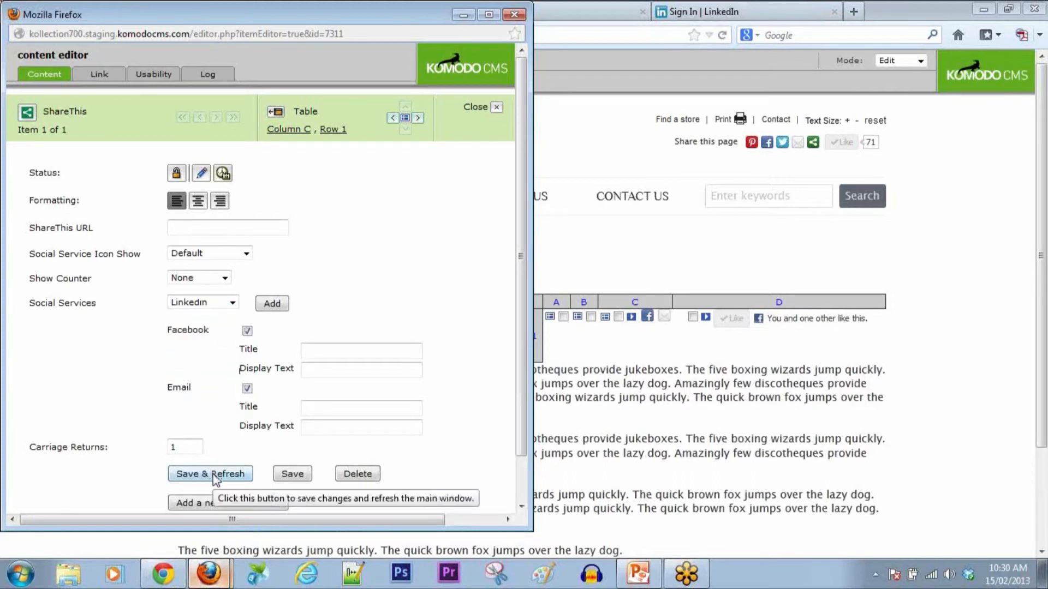
{"action": "left_click", "coordinate": [217, 474]}
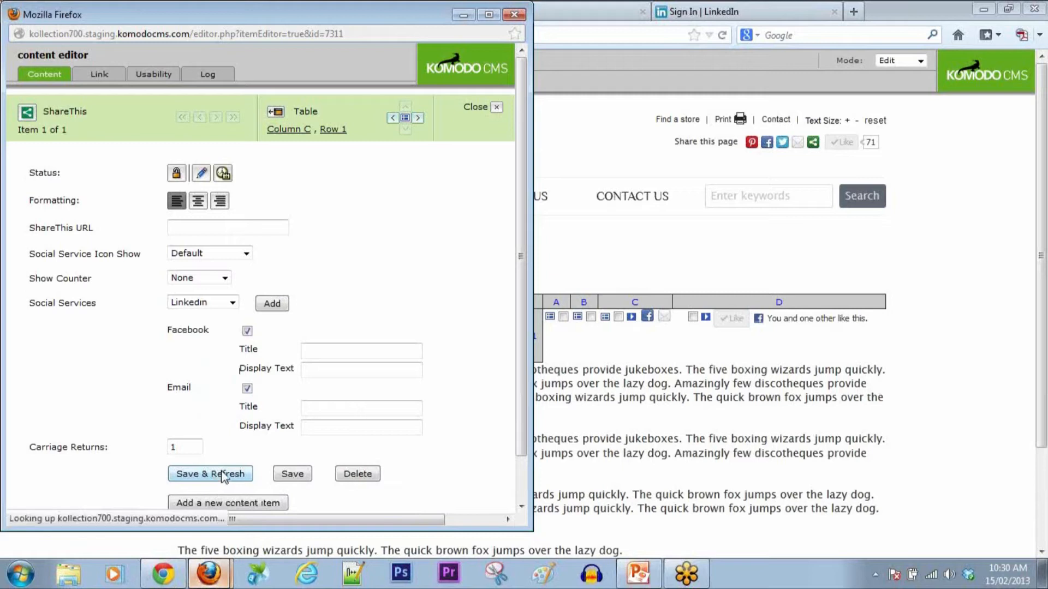
{"action": "left_click", "coordinate": [918, 63]}
{"action": "left_click", "coordinate": [902, 83]}
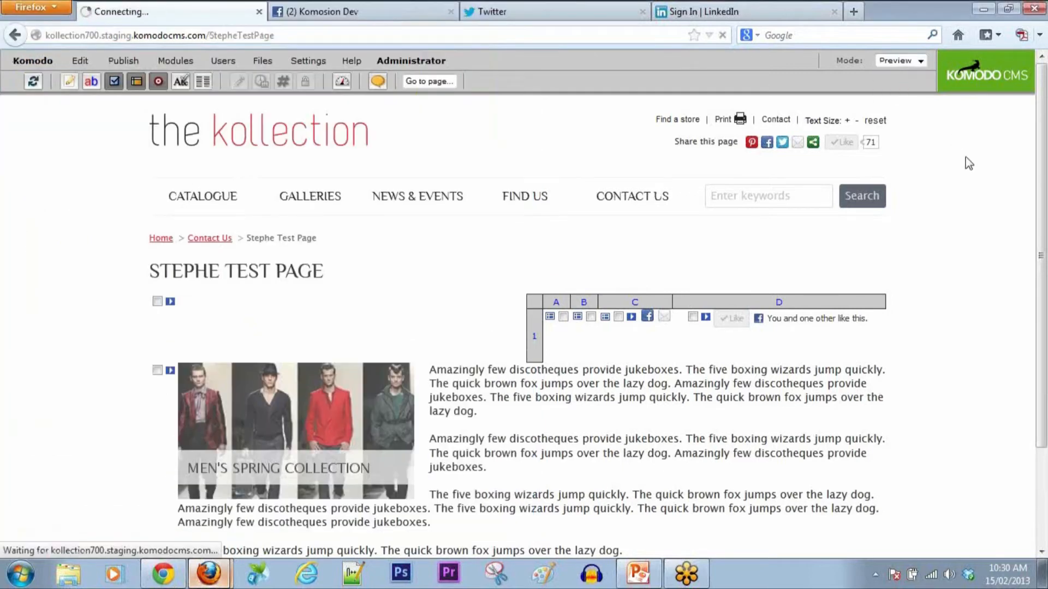
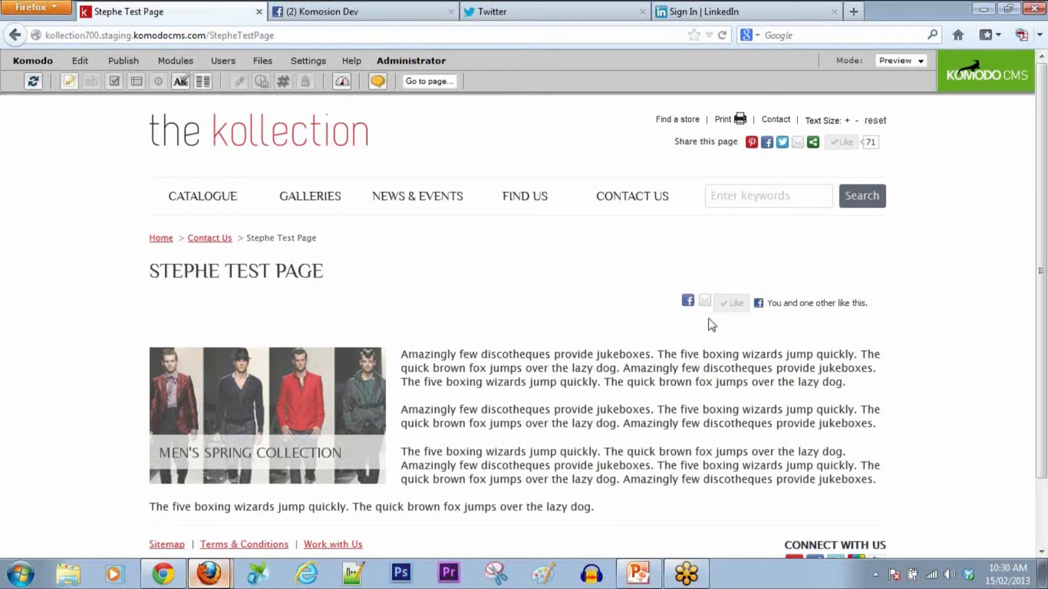
Step: Try the email and Facebook share icons, close the Facebook share tab, and bring up the Mode choices
{"action": "left_click", "coordinate": [705, 302]}
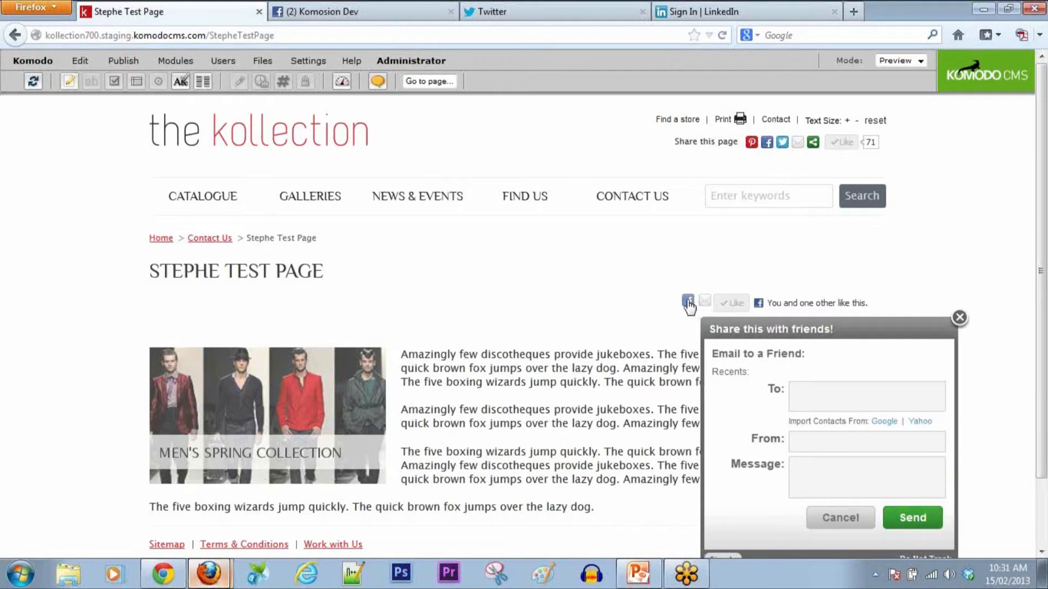
{"action": "left_click", "coordinate": [688, 302]}
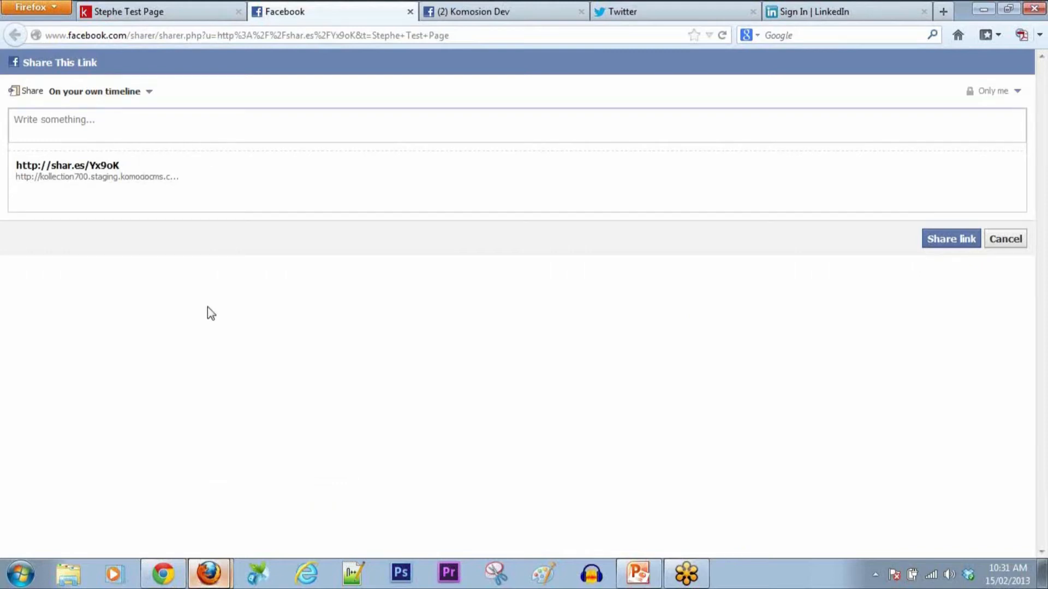
{"action": "left_click", "coordinate": [409, 12]}
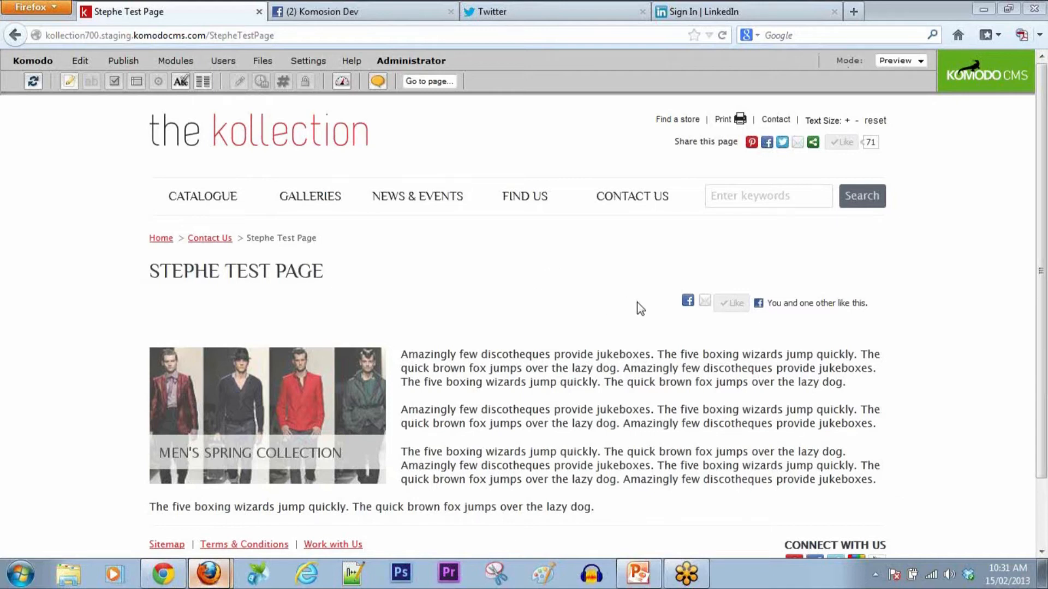
{"action": "left_click", "coordinate": [921, 60]}
Step: Return the page to Edit mode and set the ShareThis icon display to Large
{"action": "left_click", "coordinate": [889, 94]}
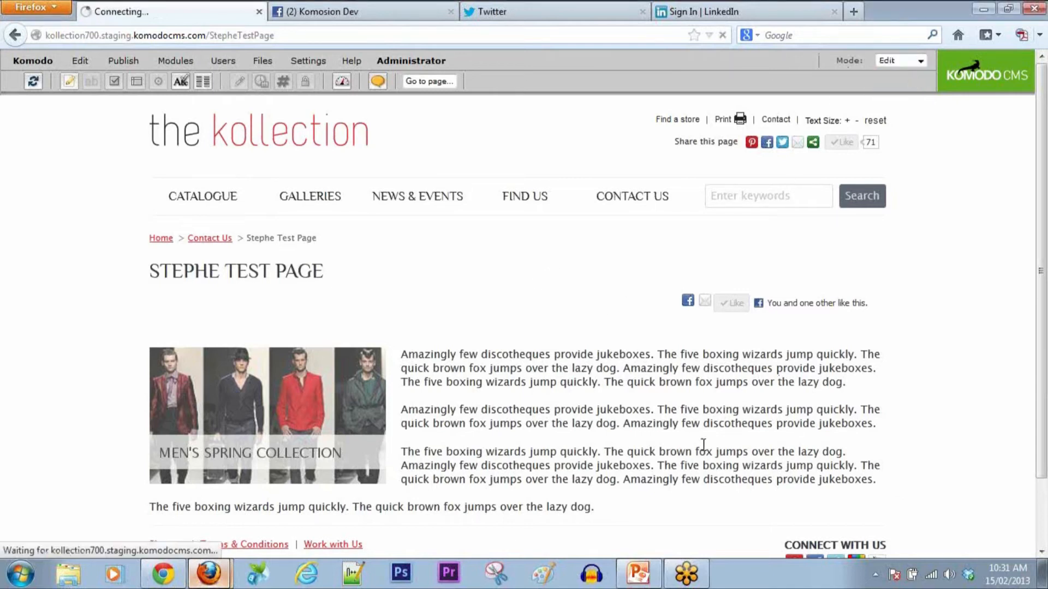
{"action": "mouse_move", "coordinate": [158, 573]}
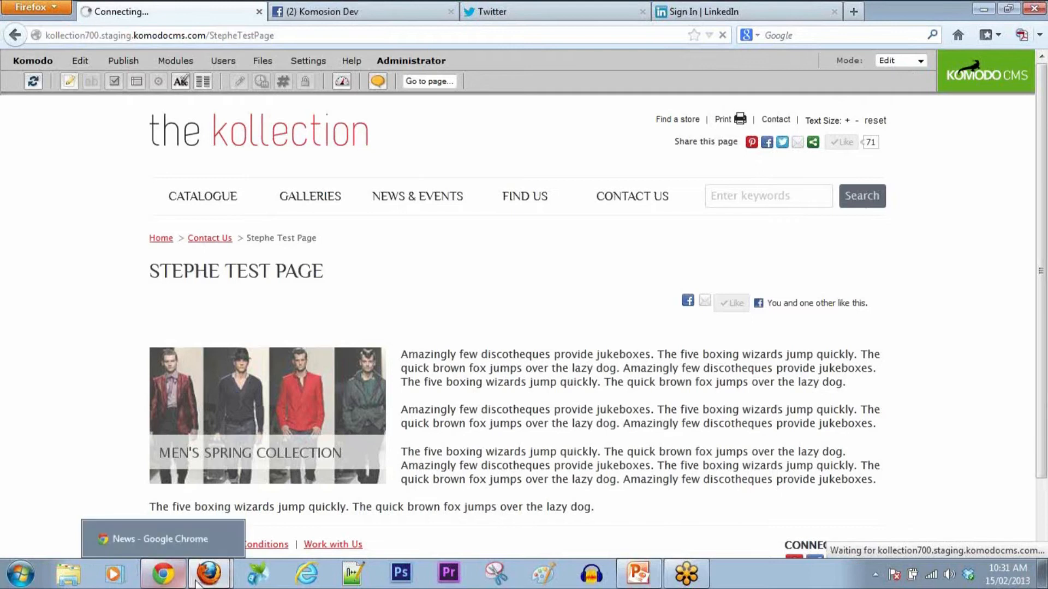
{"action": "mouse_move", "coordinate": [206, 570]}
{"action": "left_click", "coordinate": [198, 547]}
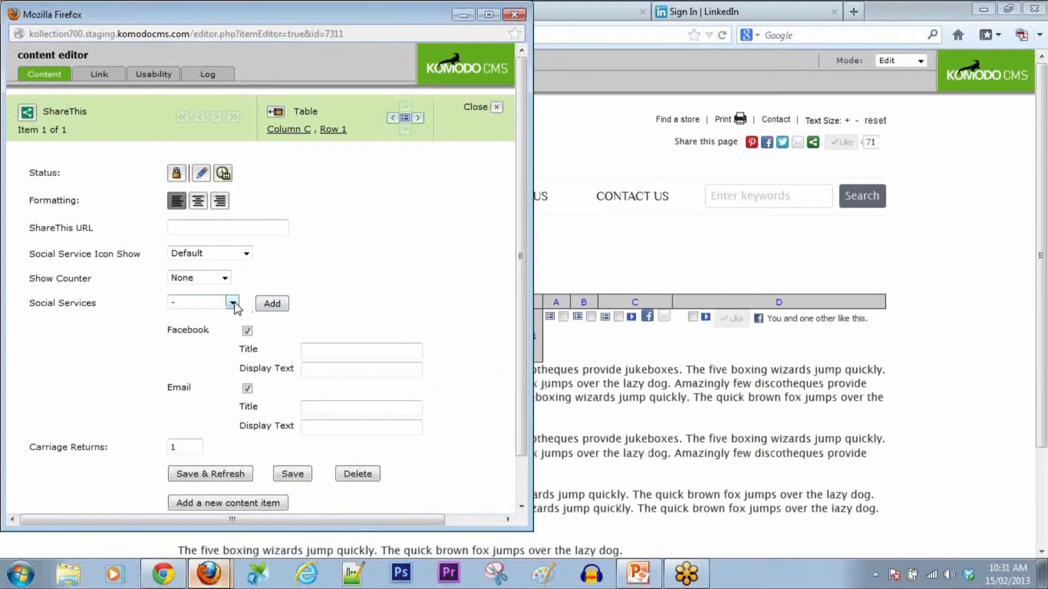
{"action": "left_click", "coordinate": [246, 253]}
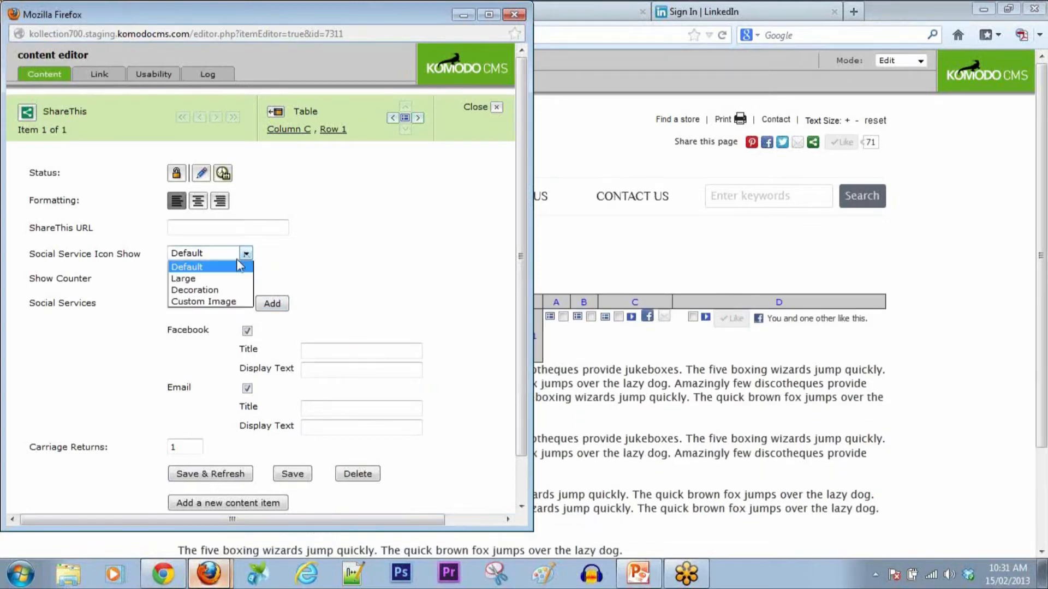
{"action": "left_click", "coordinate": [210, 279]}
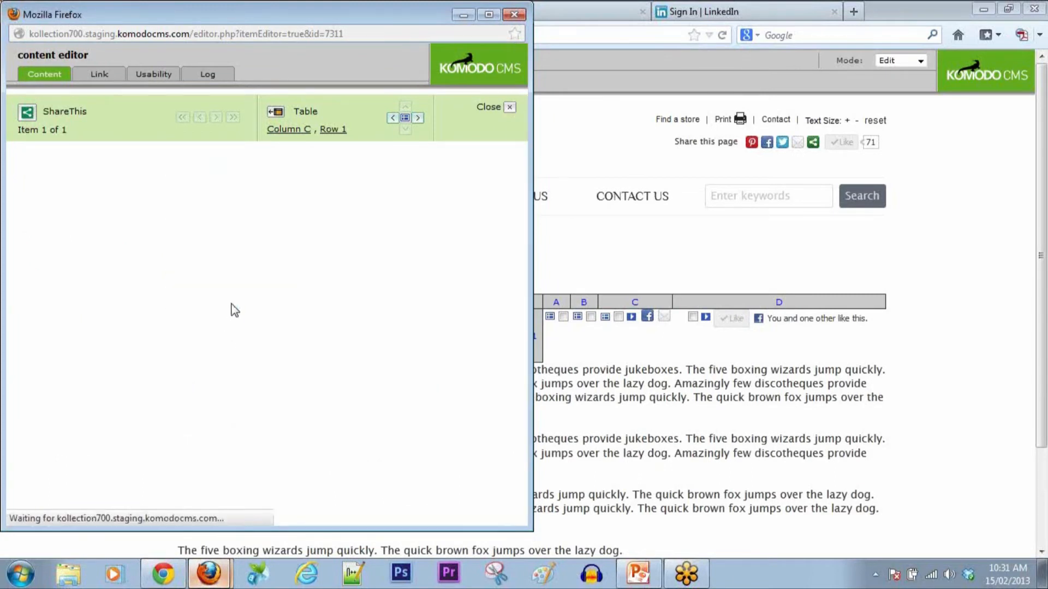
Step: Switch to Preview, then add Share This to the social services alongside Facebook and Email
{"action": "left_click", "coordinate": [912, 62]}
{"action": "left_click", "coordinate": [910, 84]}
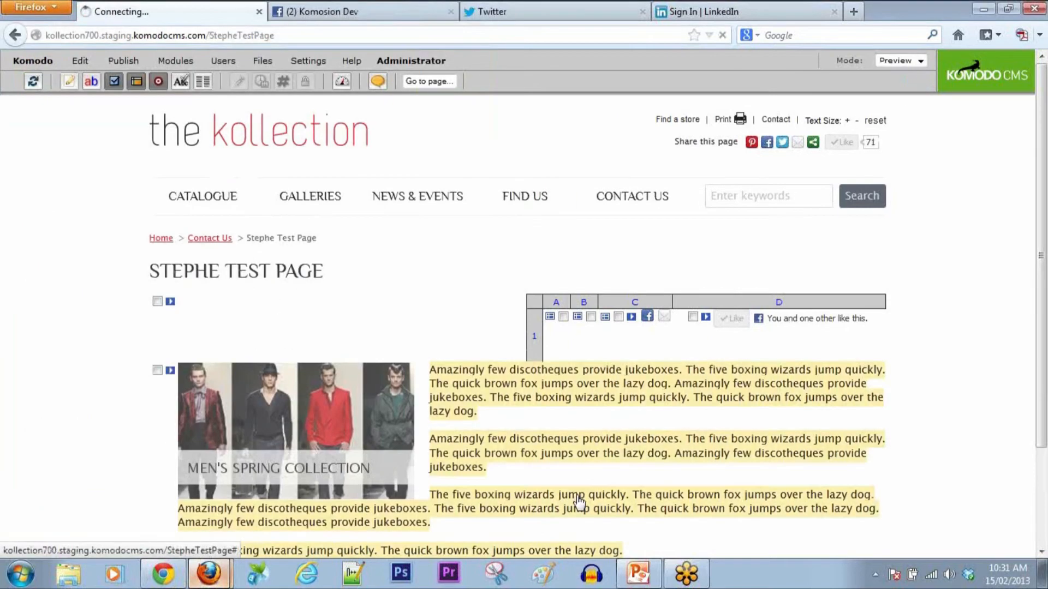
{"action": "mouse_move", "coordinate": [213, 570]}
{"action": "left_click", "coordinate": [202, 539]}
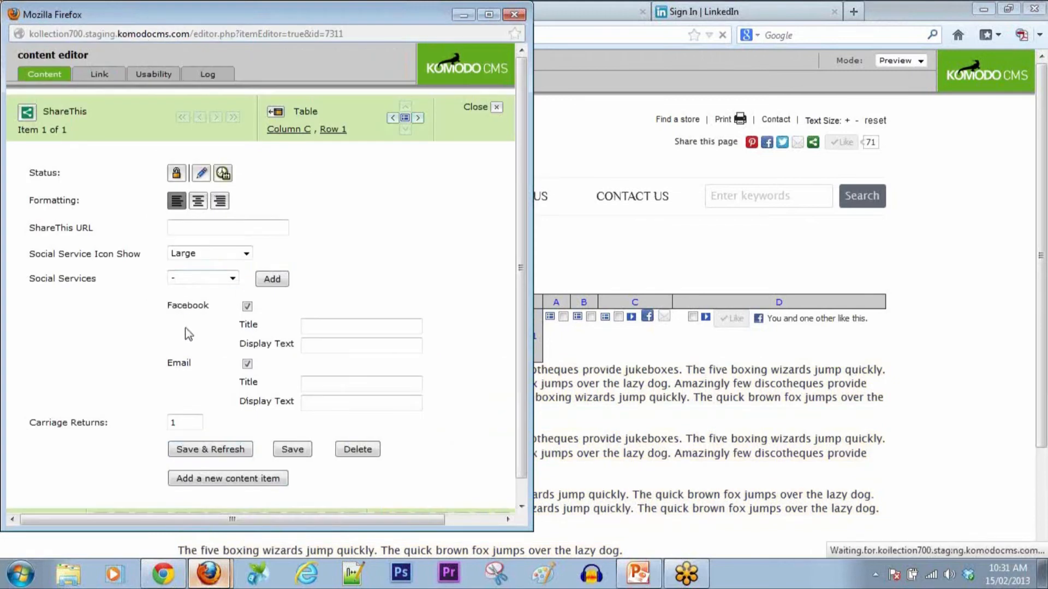
{"action": "left_click", "coordinate": [232, 278]}
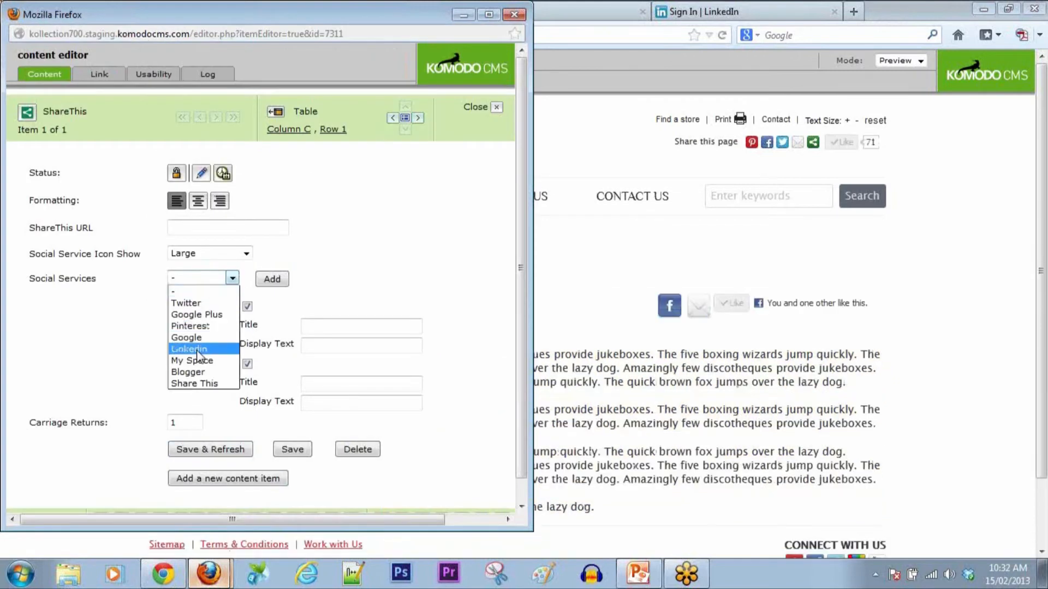
{"action": "left_click", "coordinate": [195, 384]}
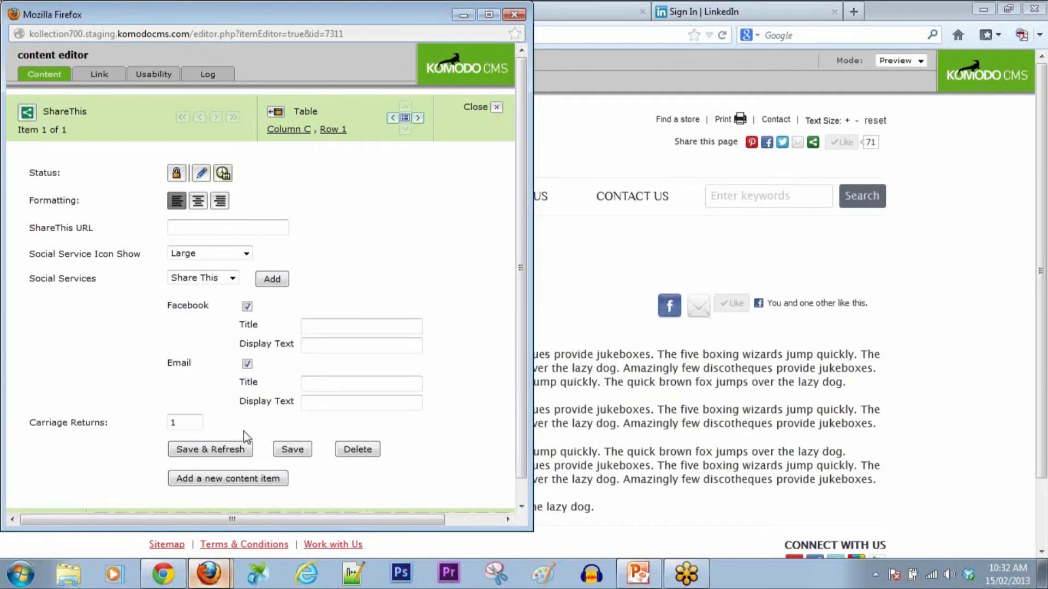
{"action": "left_click", "coordinate": [272, 279]}
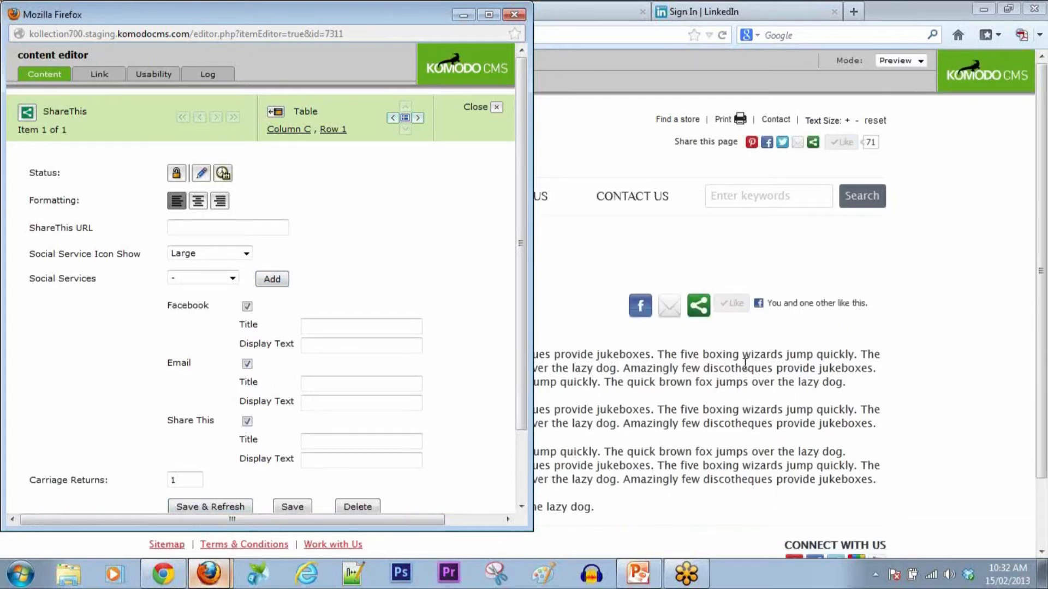
Step: Scroll through the Share This services popup over the preview page, then close the popup
{"action": "mouse_move", "coordinate": [697, 315]}
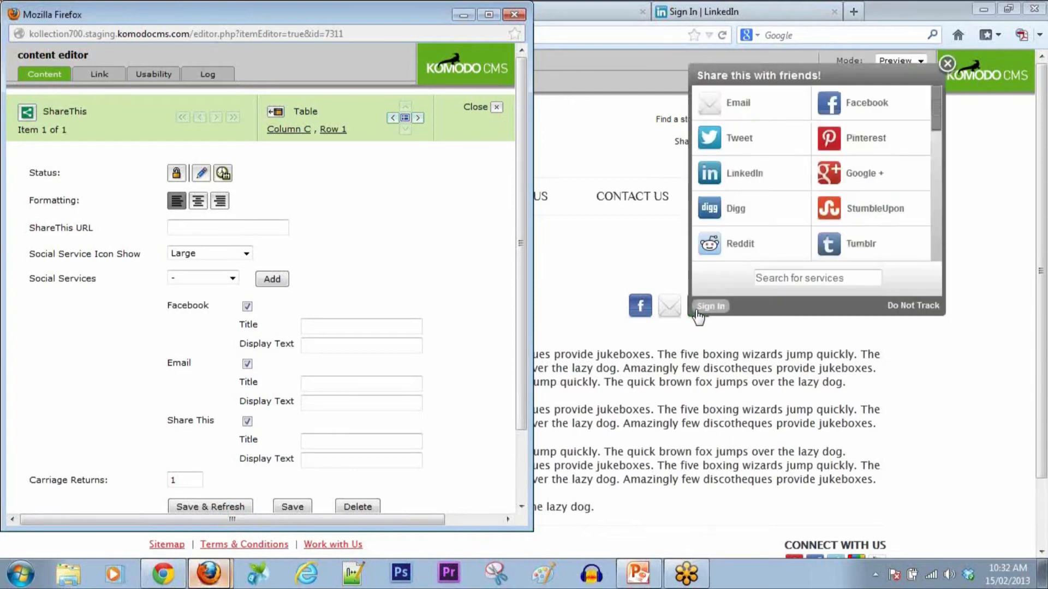
{"action": "left_click", "coordinate": [935, 230]}
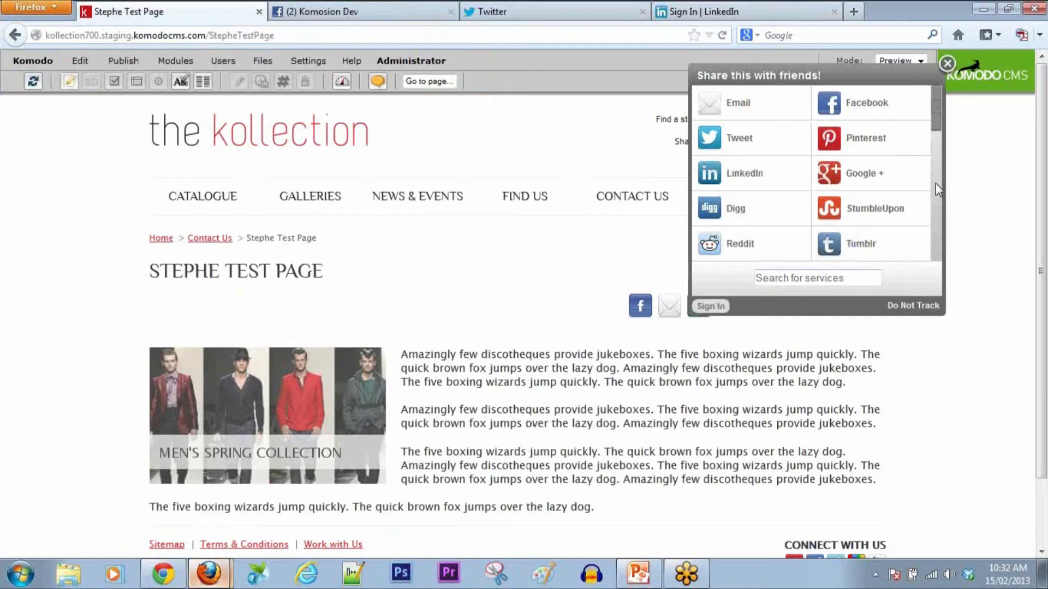
{"action": "left_click_drag", "start_coordinate": [935, 109], "coordinate": [935, 165]}
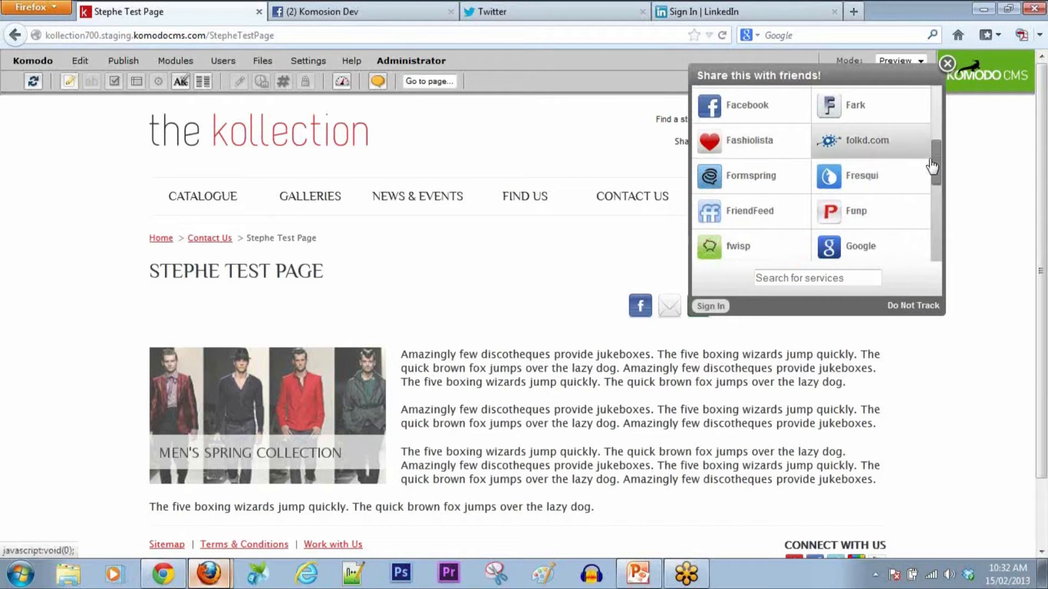
{"action": "left_click_drag", "start_coordinate": [935, 157], "coordinate": [931, 234]}
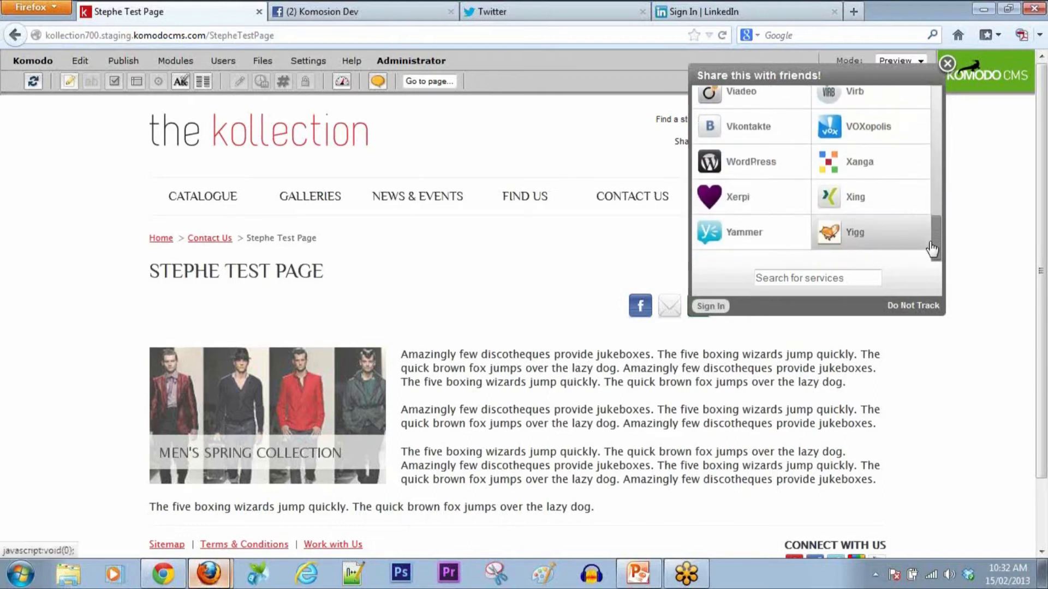
{"action": "left_click", "coordinate": [948, 63]}
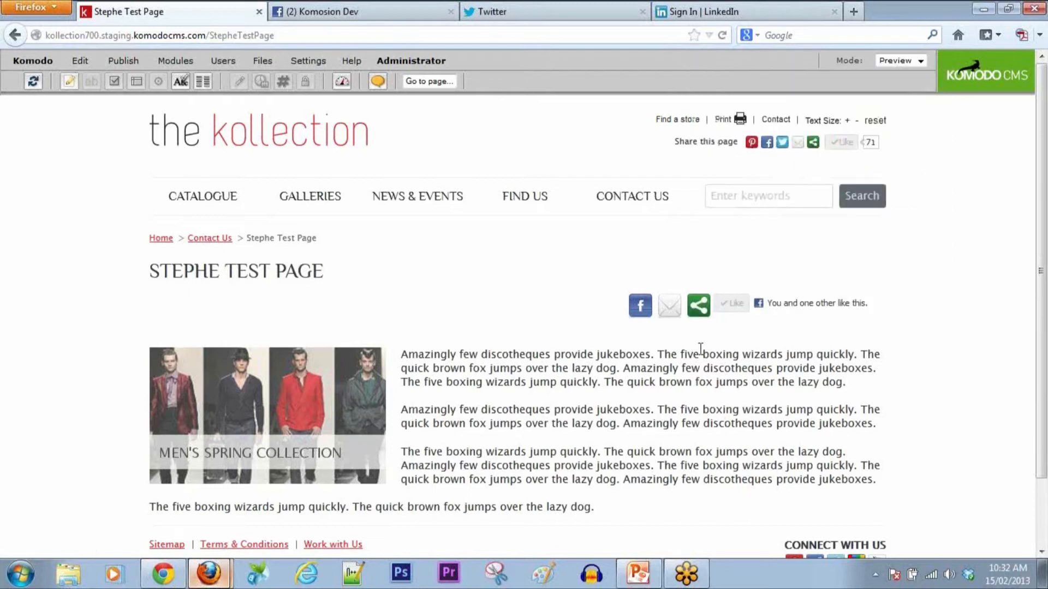
Step: Switch the page back to Edit mode and close the ShareThis content editor window
{"action": "left_click", "coordinate": [923, 60]}
{"action": "left_click", "coordinate": [888, 71]}
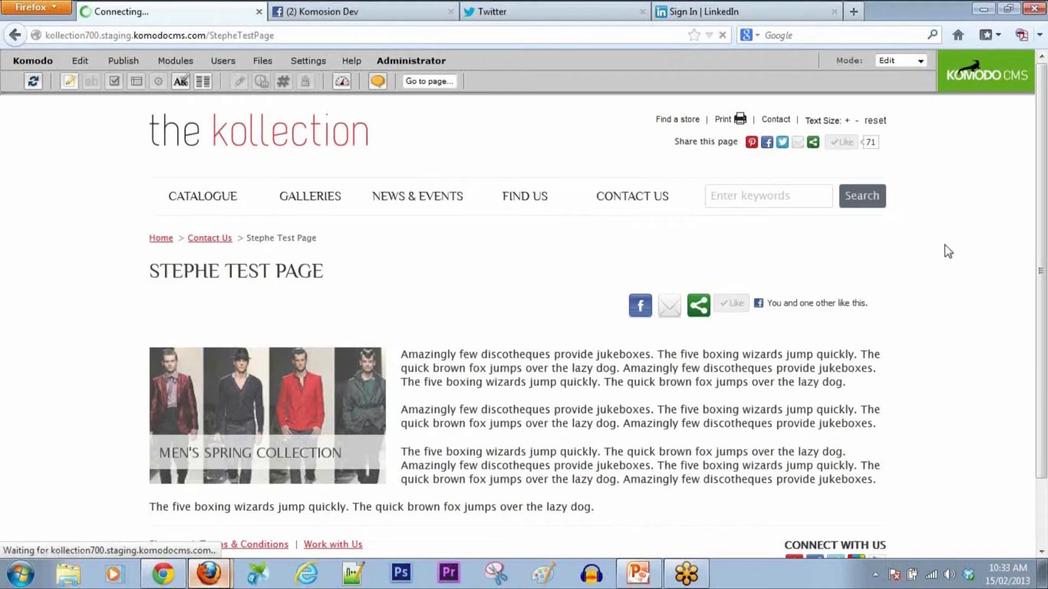
{"action": "left_click", "coordinate": [209, 574]}
{"action": "left_click", "coordinate": [205, 536]}
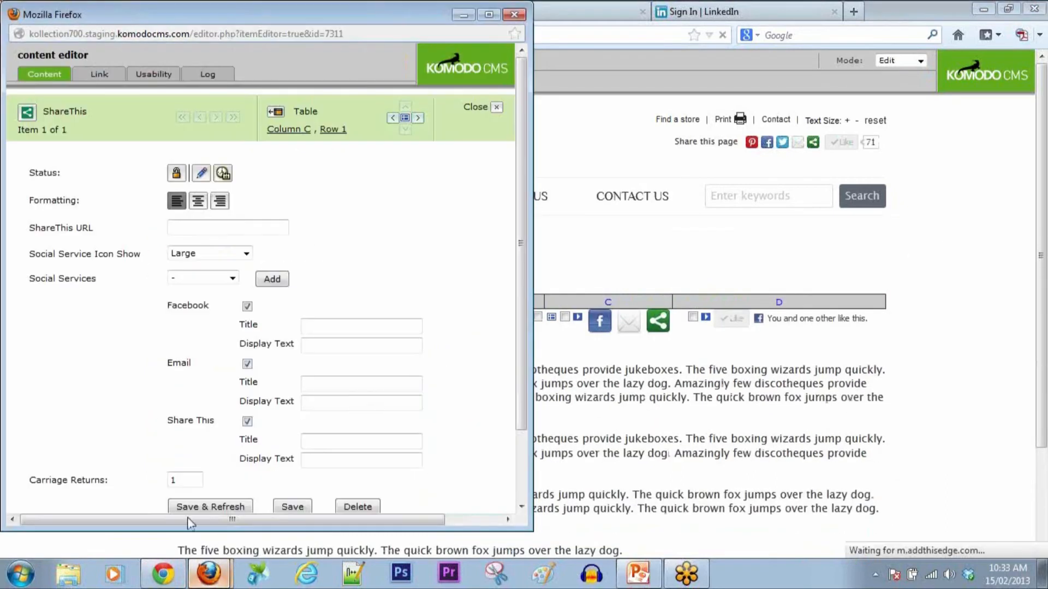
{"action": "scroll", "coordinate": [463, 344], "scroll_direction": "down", "scroll_amount": 3}
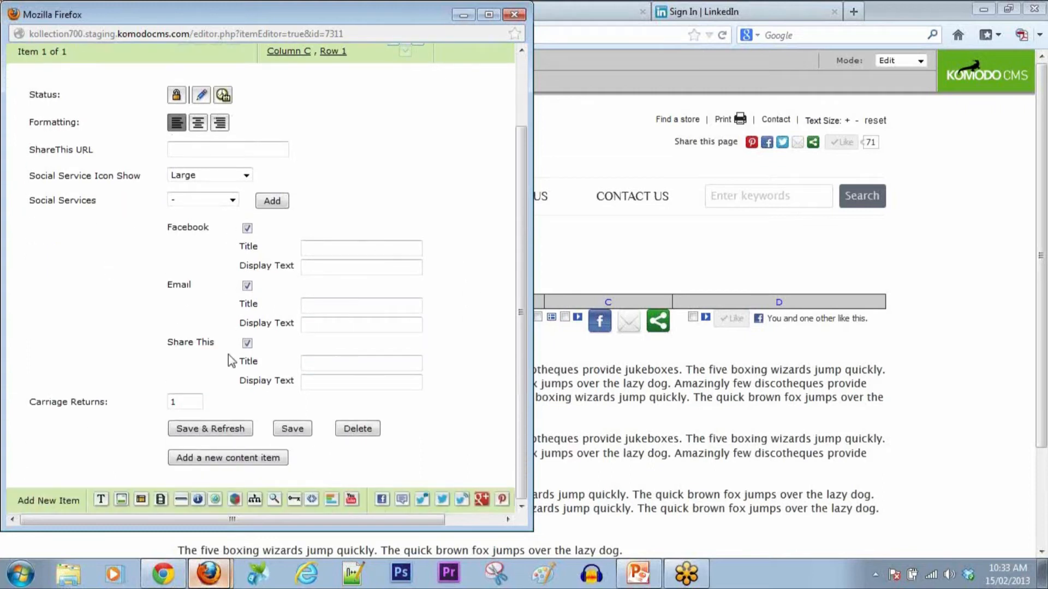
{"action": "left_click", "coordinate": [514, 15]}
Step: Select column B of the table and begin adding a new content item there
{"action": "left_click", "coordinate": [122, 61]}
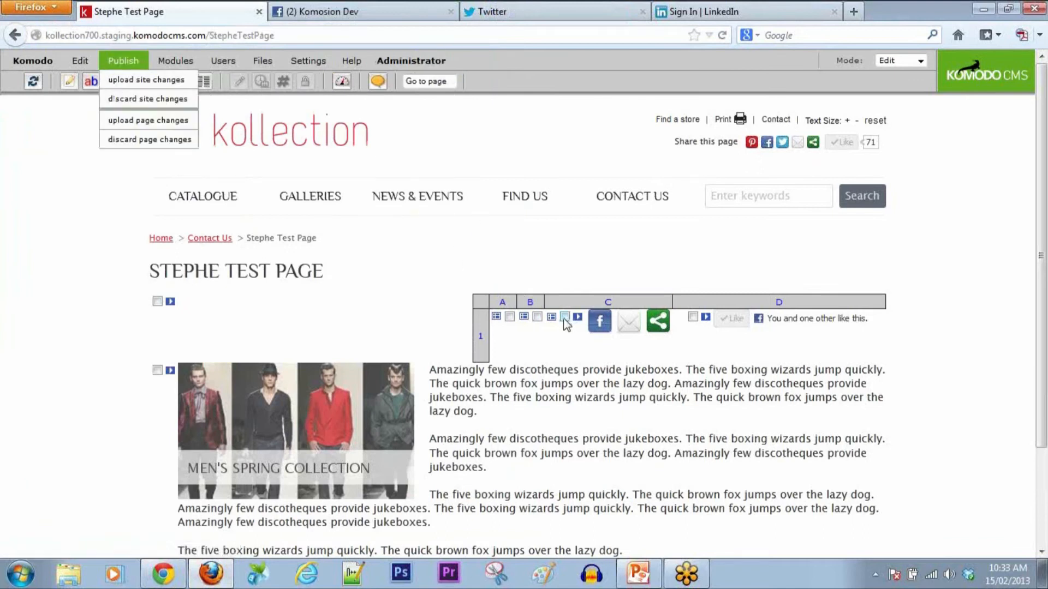
{"action": "left_click", "coordinate": [536, 318]}
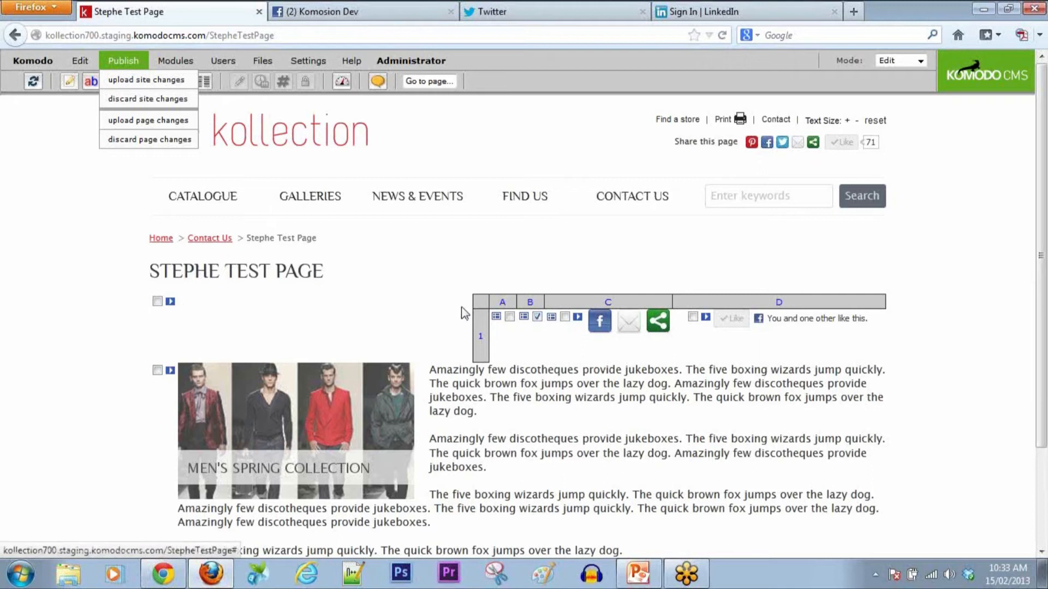
{"action": "mouse_move", "coordinate": [81, 61]}
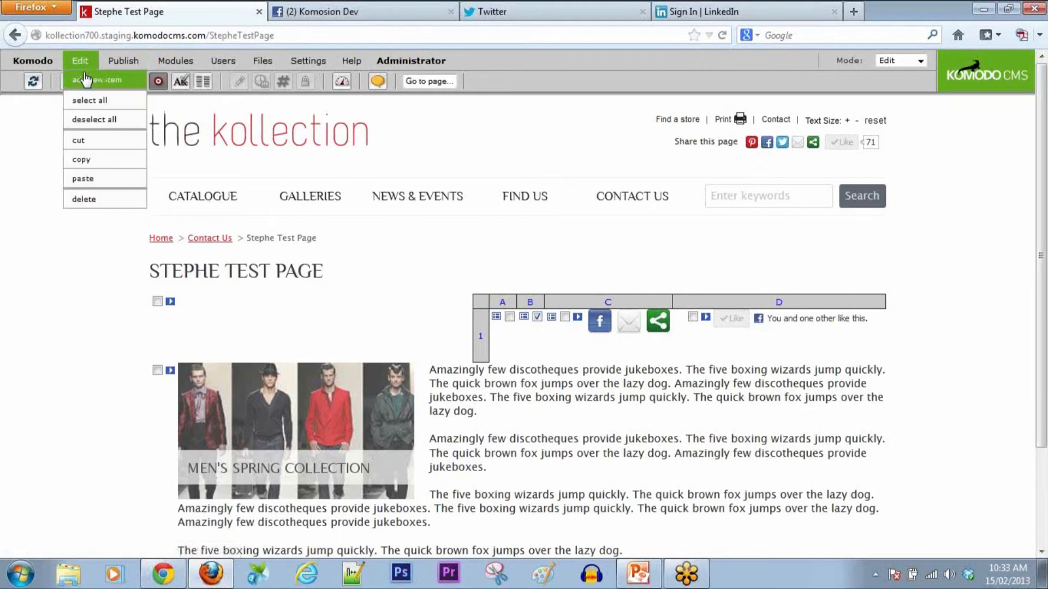
{"action": "left_click", "coordinate": [85, 80]}
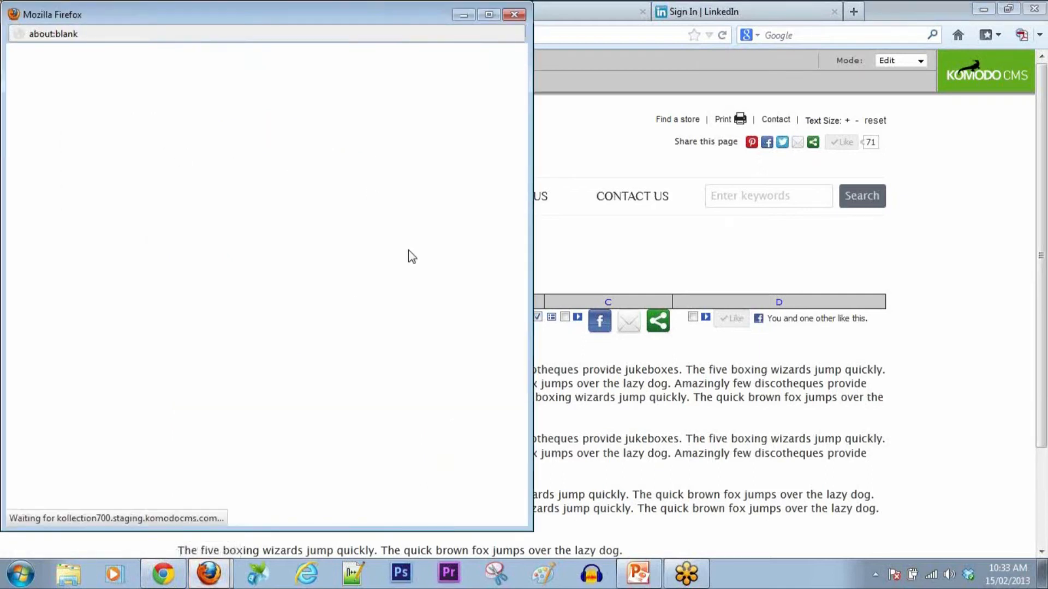
Step: Create a Social Media AddThis item with Large share icons
{"action": "left_click", "coordinate": [335, 505]}
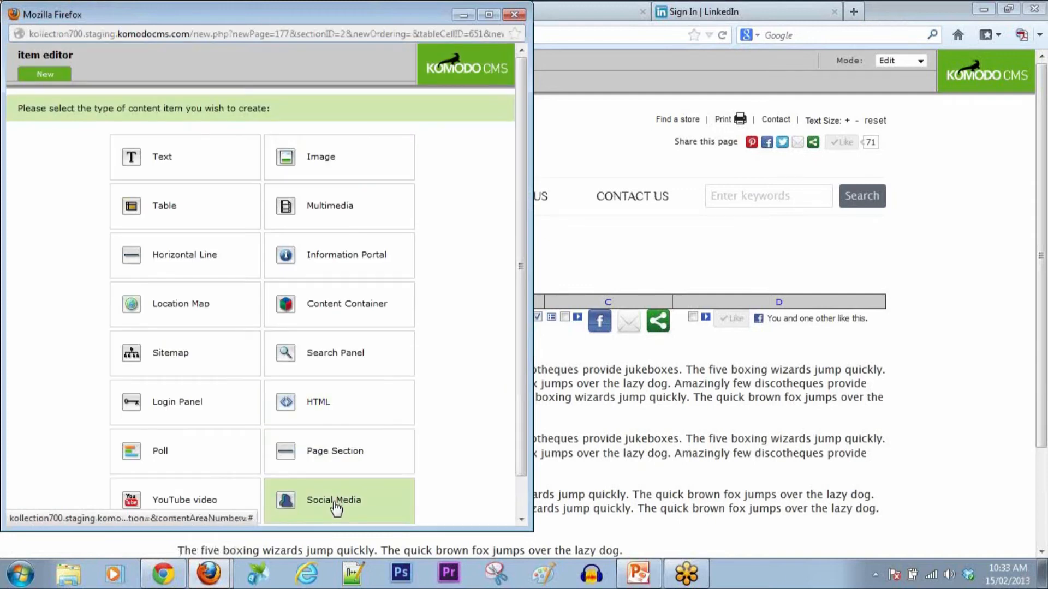
{"action": "left_click", "coordinate": [173, 360]}
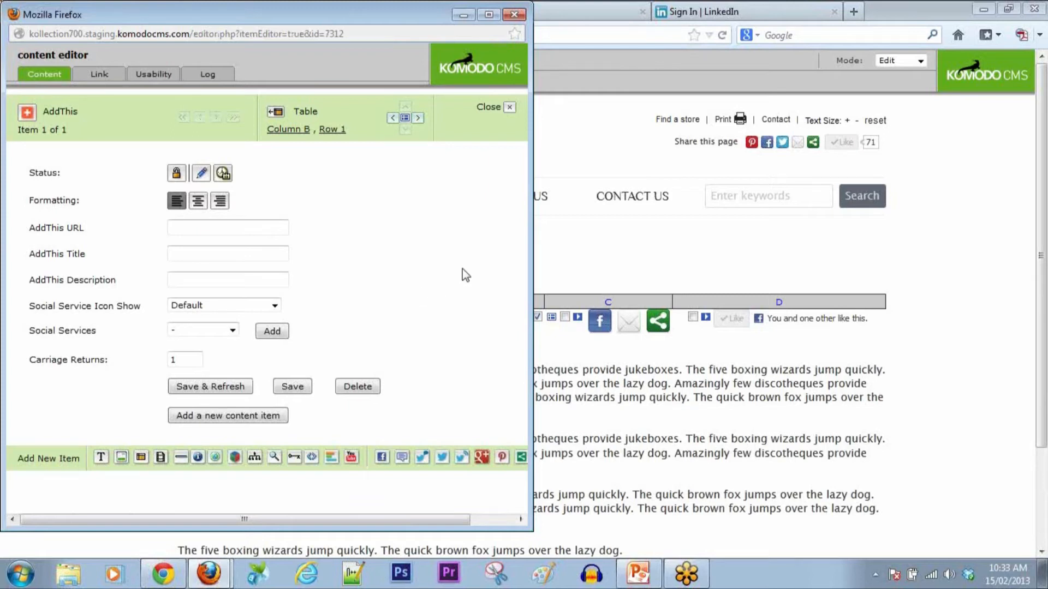
{"action": "left_click", "coordinate": [276, 307]}
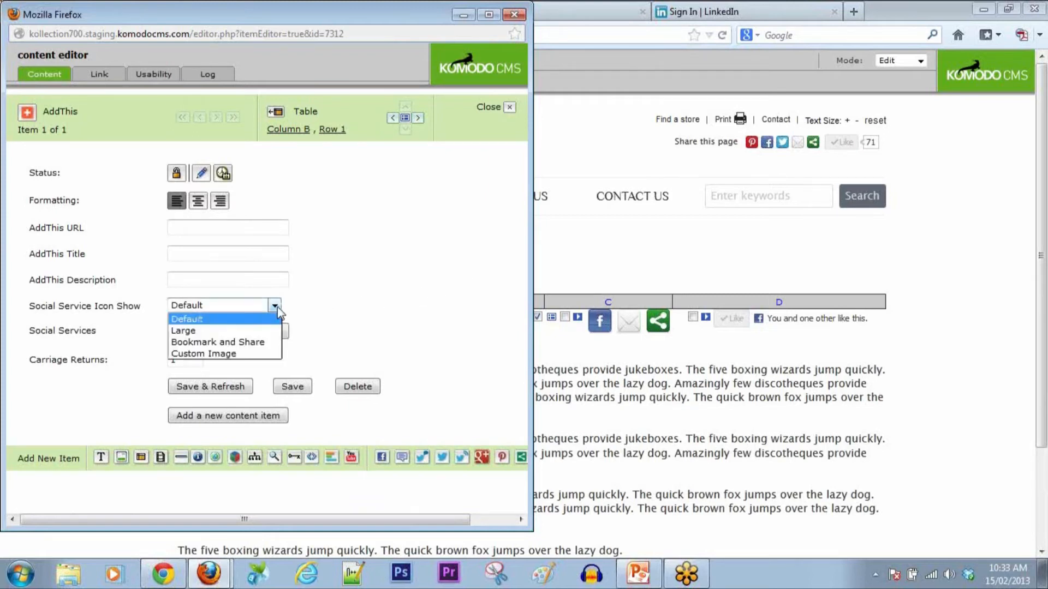
{"action": "left_click", "coordinate": [185, 331]}
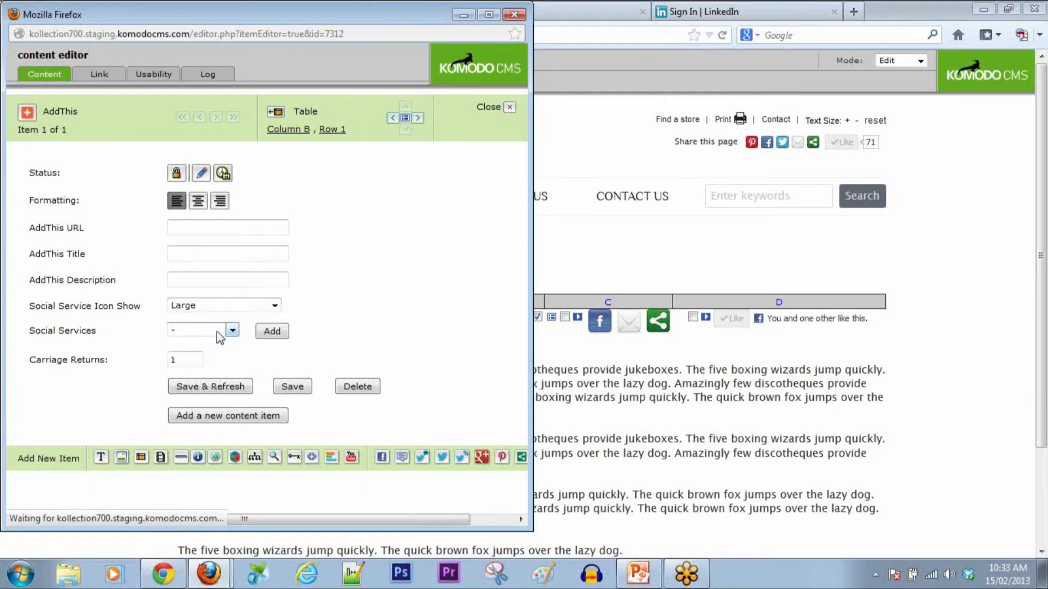
Step: Add Google Plus, Twitter, Linked In and AddThis as the item's share services
{"action": "left_click", "coordinate": [233, 333]}
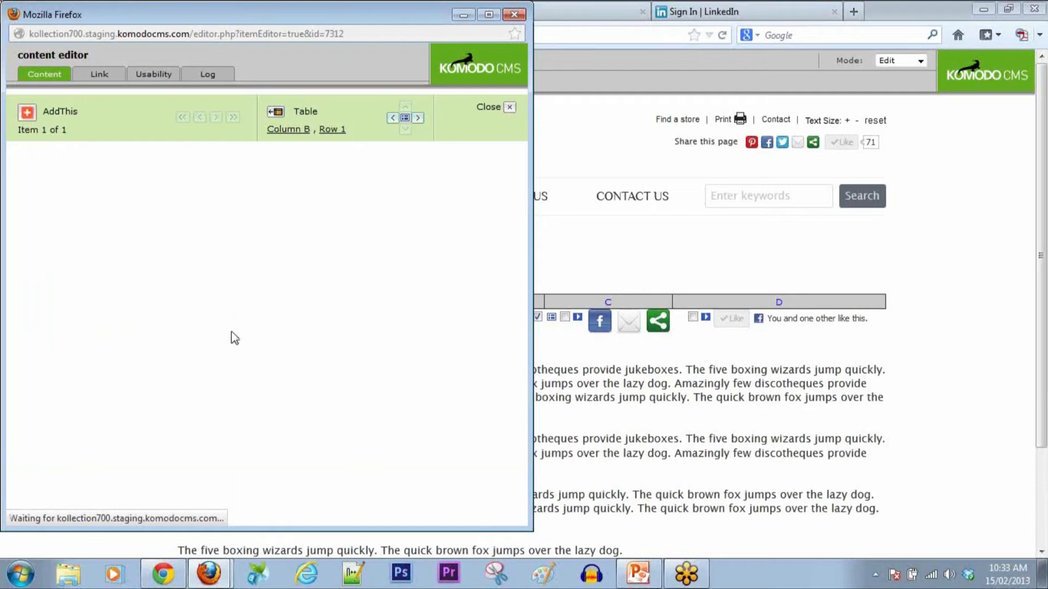
{"action": "left_click", "coordinate": [233, 333]}
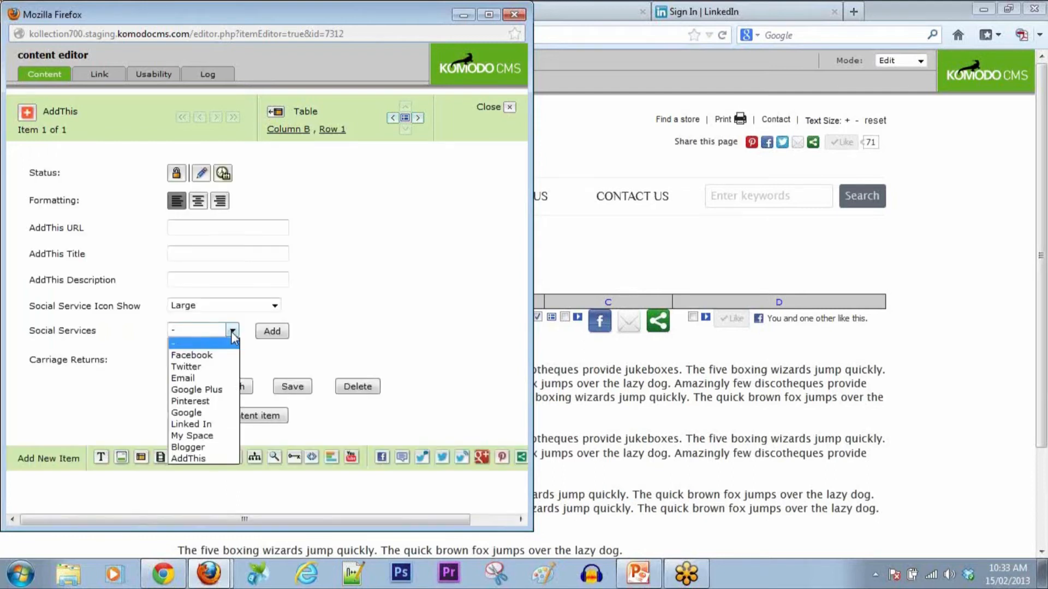
{"action": "left_click", "coordinate": [213, 392]}
{"action": "left_click", "coordinate": [265, 333]}
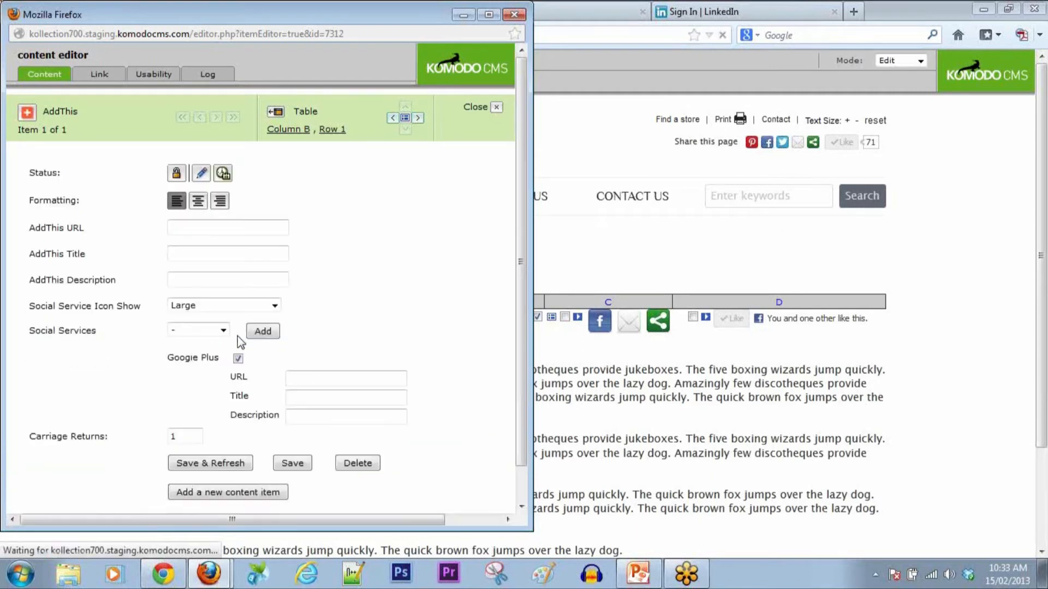
{"action": "left_click", "coordinate": [224, 330]}
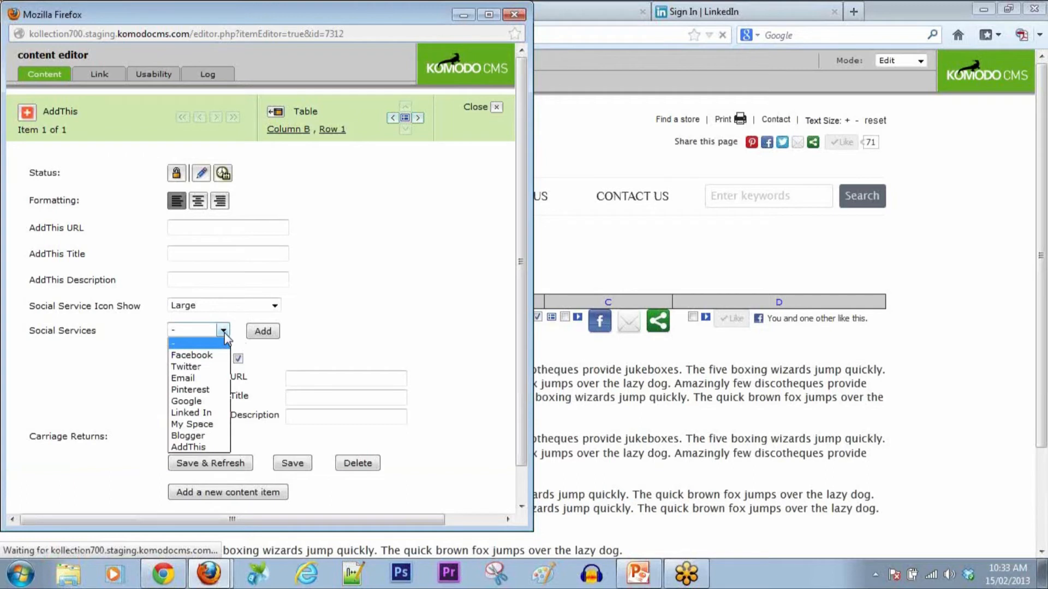
{"action": "left_click", "coordinate": [197, 367]}
{"action": "left_click", "coordinate": [259, 333]}
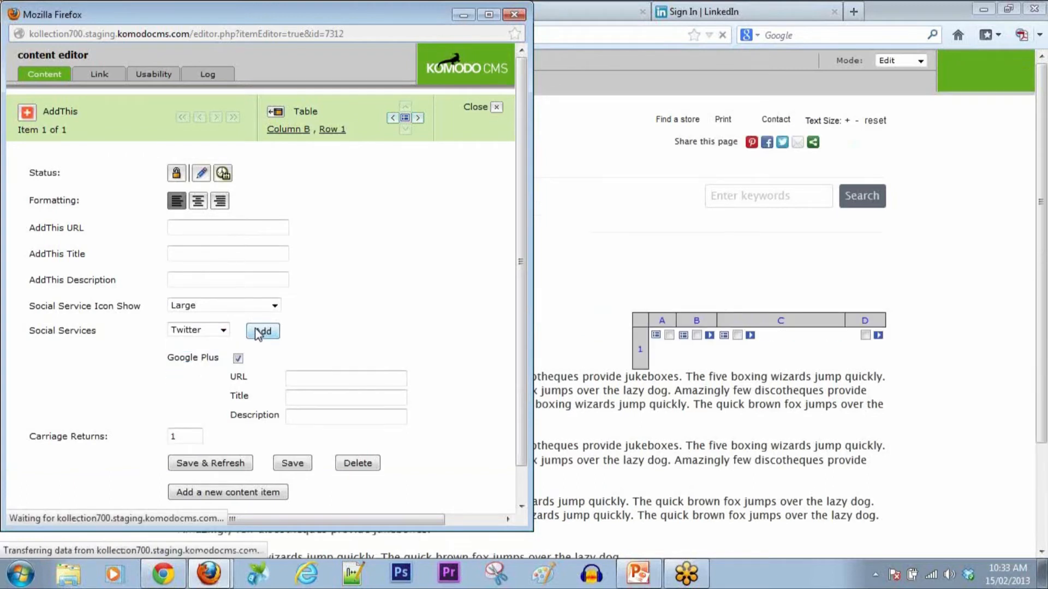
{"action": "left_click", "coordinate": [224, 332]}
{"action": "left_click", "coordinate": [191, 401]}
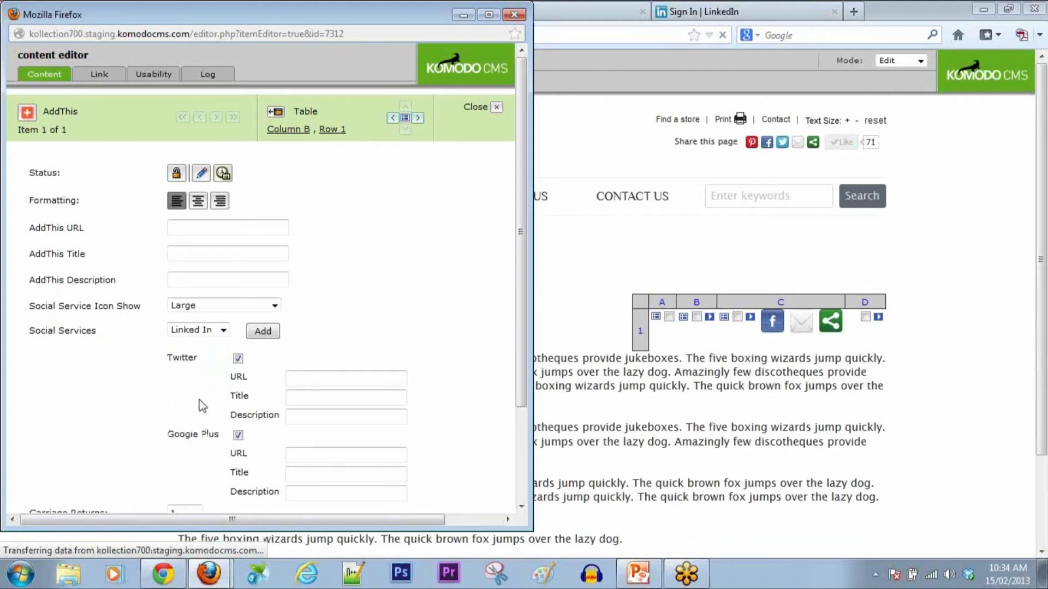
{"action": "left_click", "coordinate": [263, 331]}
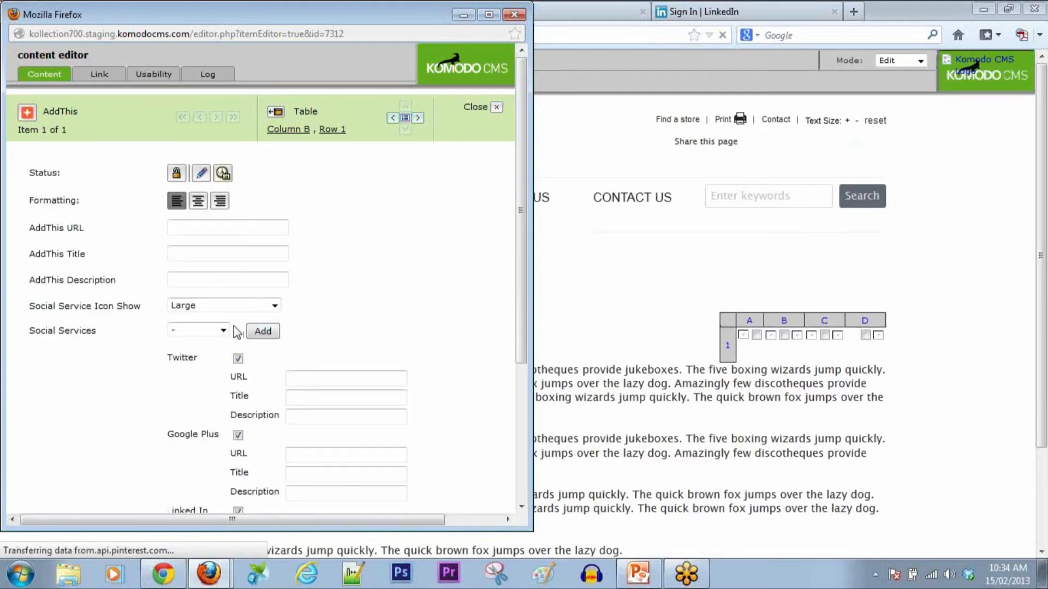
{"action": "left_click", "coordinate": [223, 330]}
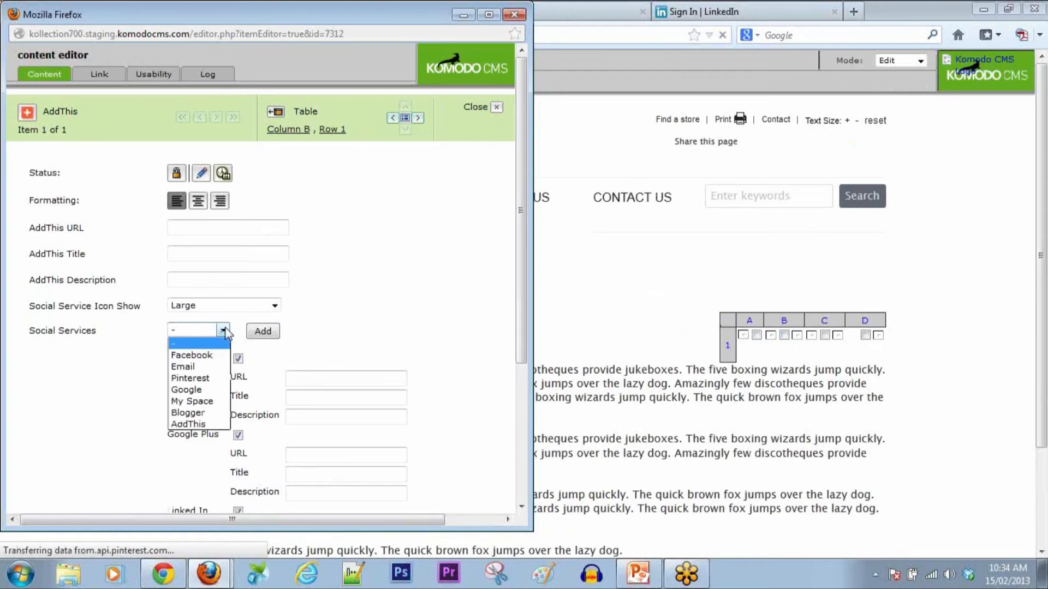
{"action": "left_click", "coordinate": [185, 426]}
{"action": "left_click", "coordinate": [263, 332]}
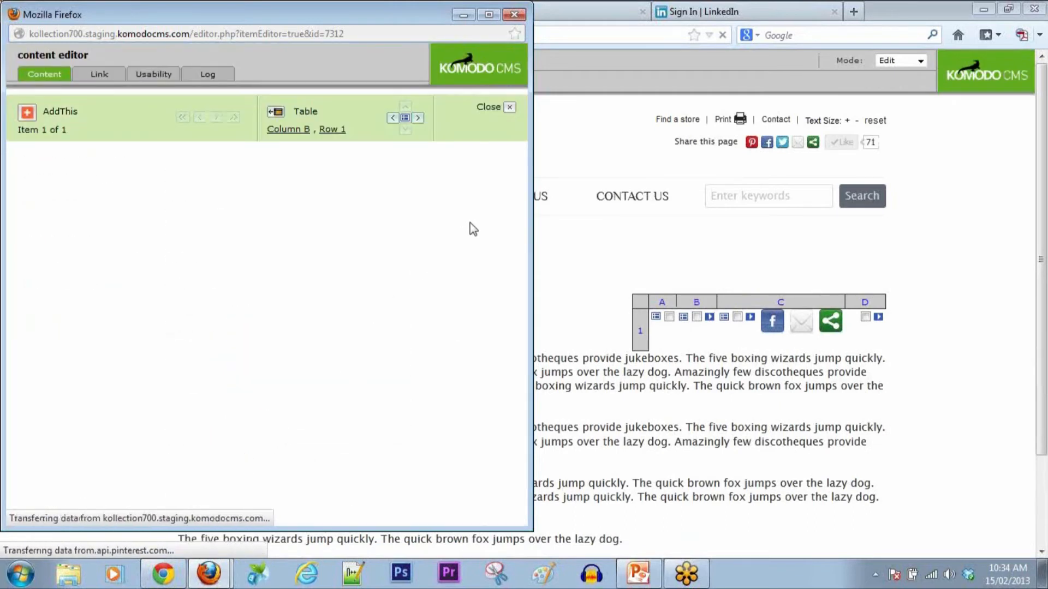
Step: Save & Refresh the AddThis item and switch the page to Preview mode
{"action": "scroll", "coordinate": [470, 223], "scroll_direction": "down", "scroll_amount": 5}
{"action": "left_click", "coordinate": [235, 428]}
{"action": "left_click", "coordinate": [928, 60]}
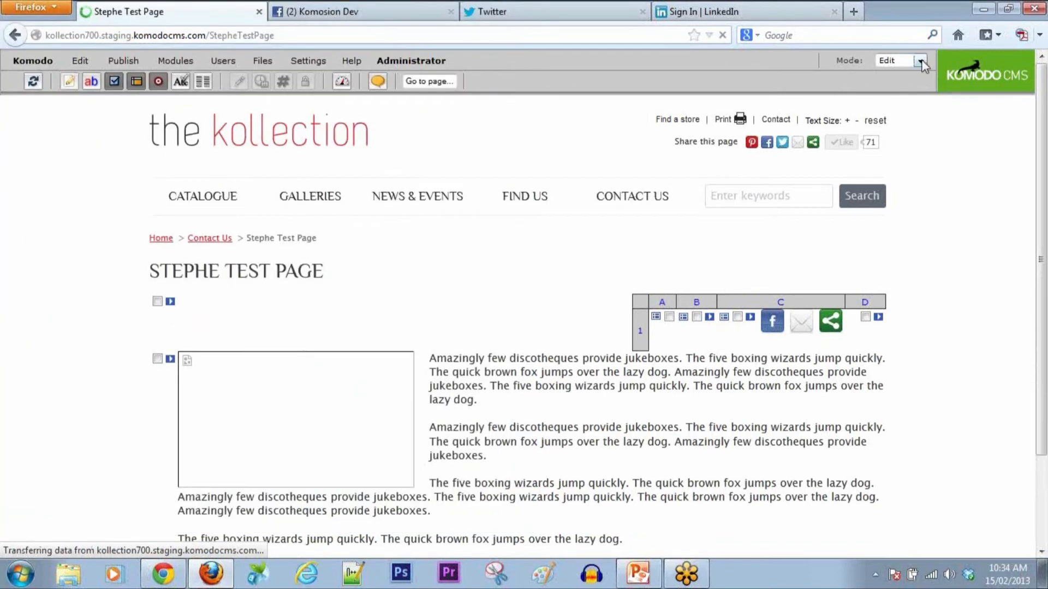
{"action": "left_click", "coordinate": [895, 83]}
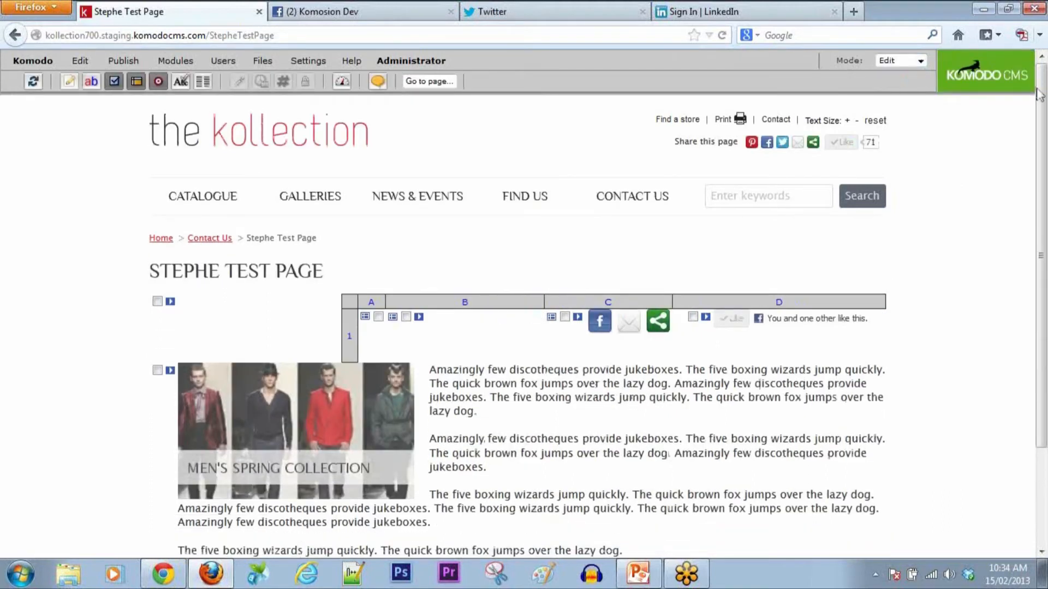
Step: In Preview, scroll through AddThis's More (320) services window, then close it
{"action": "left_click", "coordinate": [920, 60]}
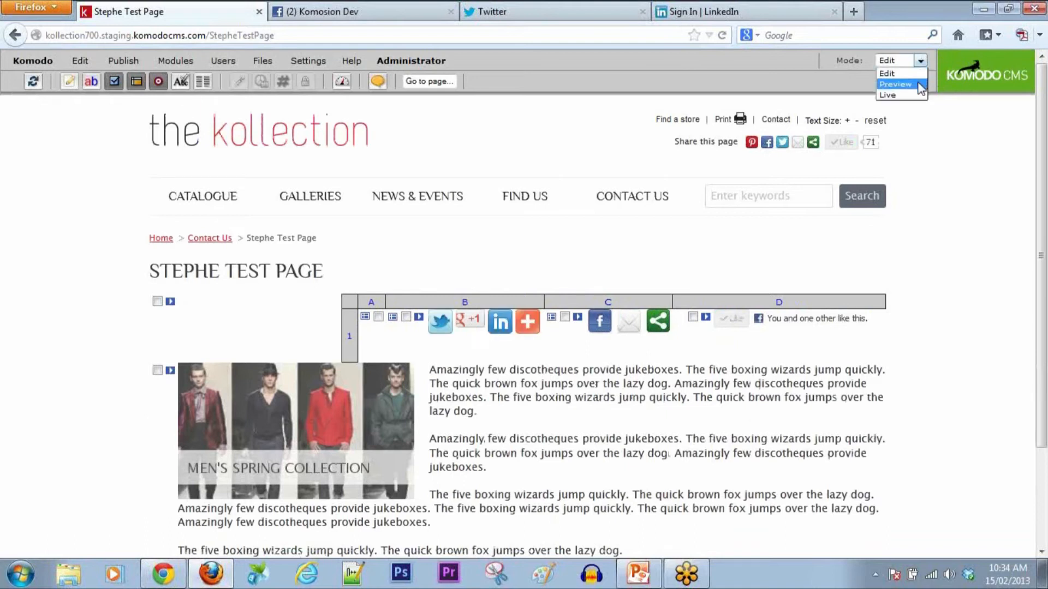
{"action": "left_click", "coordinate": [914, 84]}
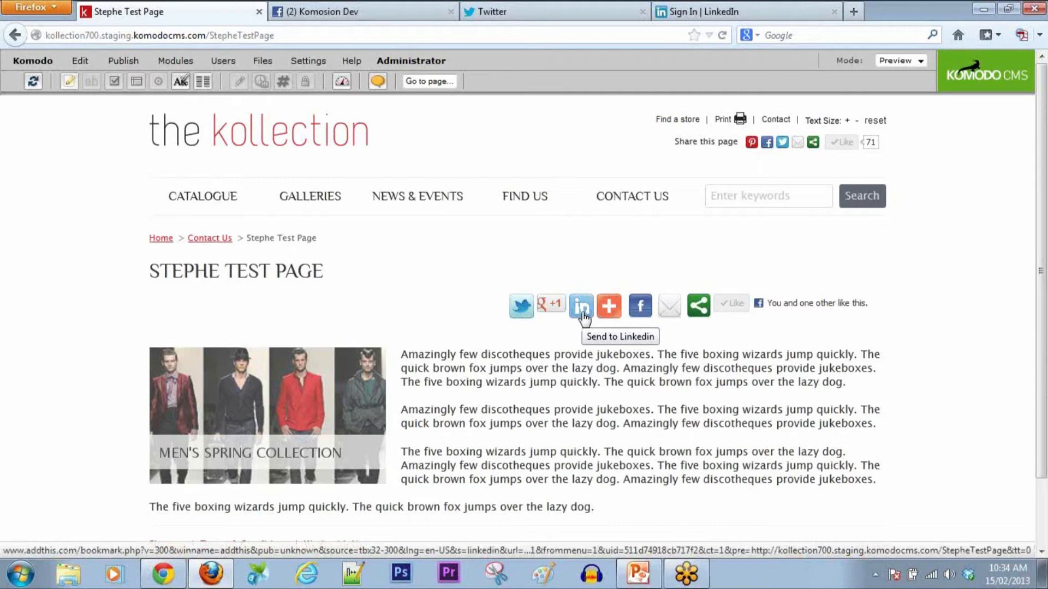
{"action": "mouse_move", "coordinate": [612, 309]}
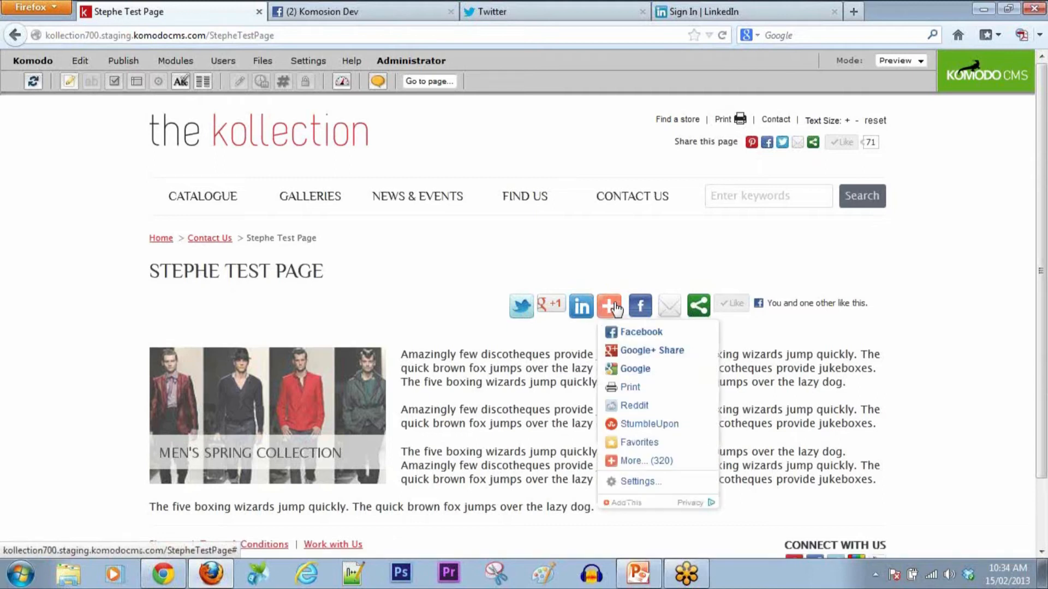
{"action": "left_click", "coordinate": [618, 462]}
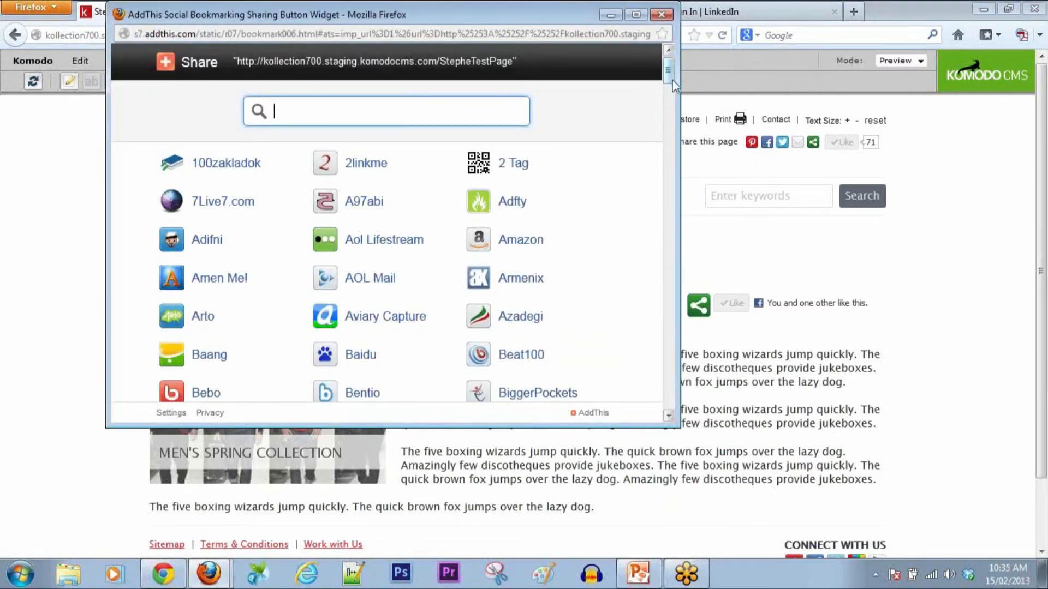
{"action": "left_click_drag", "start_coordinate": [670, 76], "coordinate": [675, 241]}
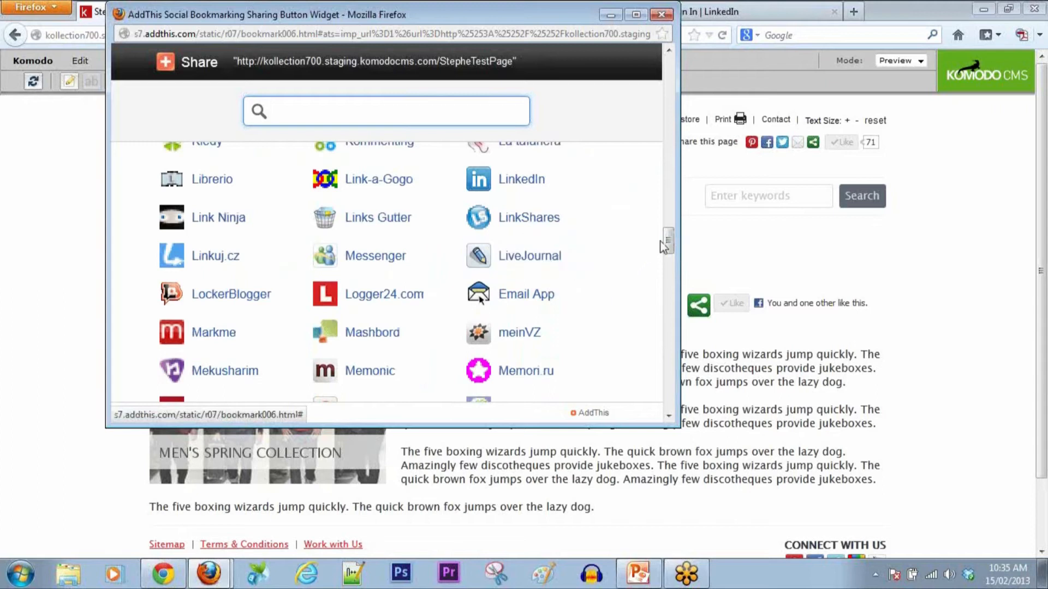
{"action": "left_click_drag", "start_coordinate": [669, 240], "coordinate": [672, 393]}
{"action": "left_click", "coordinate": [662, 14]}
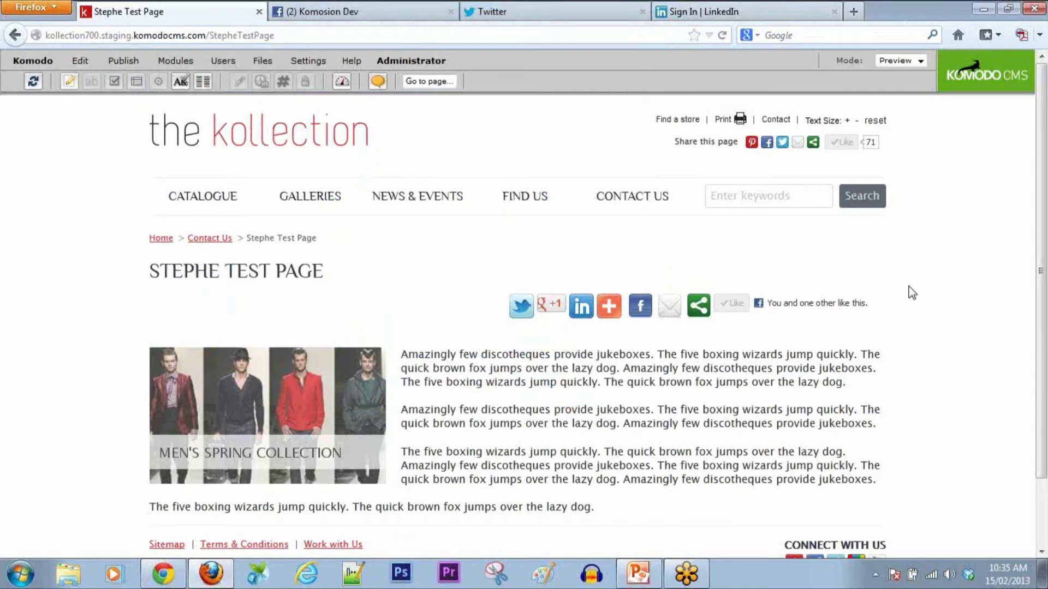
Step: In Edit mode, insert a Facebook Comments social media item below the share table, then switch browsers
{"action": "left_click", "coordinate": [921, 61]}
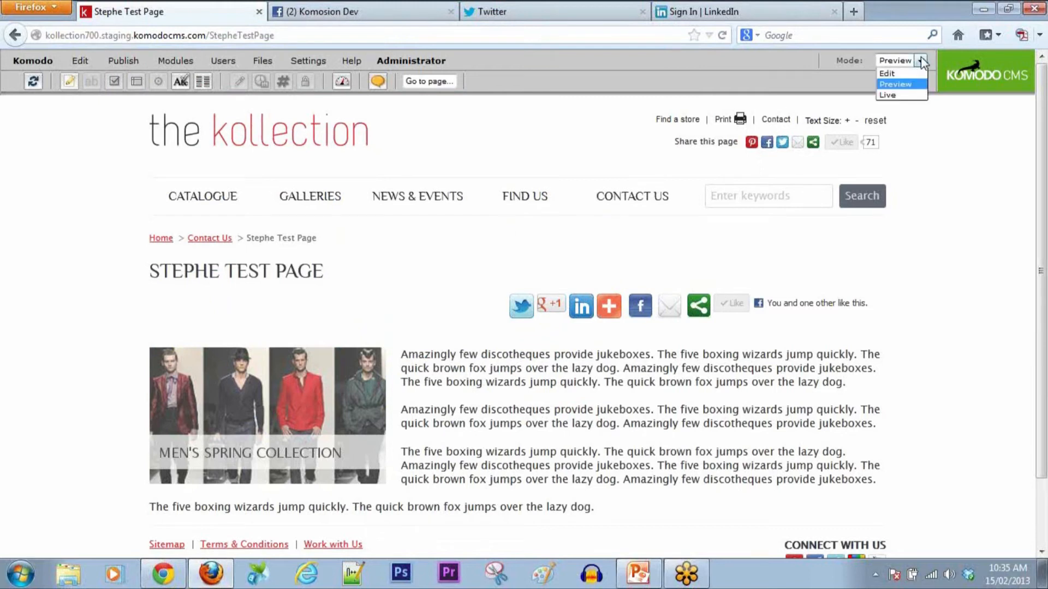
{"action": "left_click", "coordinate": [921, 73]}
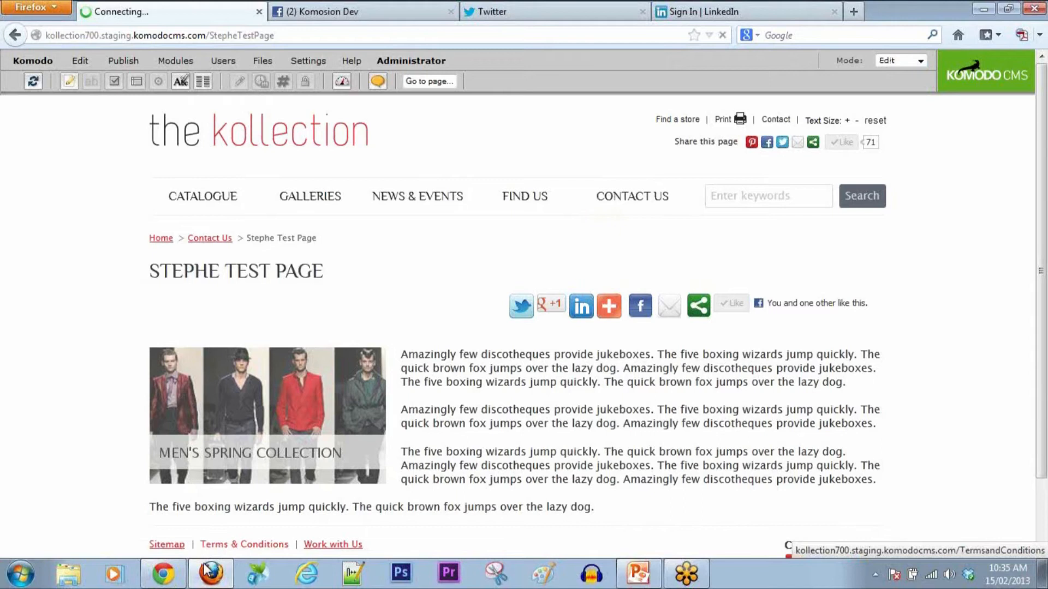
{"action": "mouse_move", "coordinate": [209, 577]}
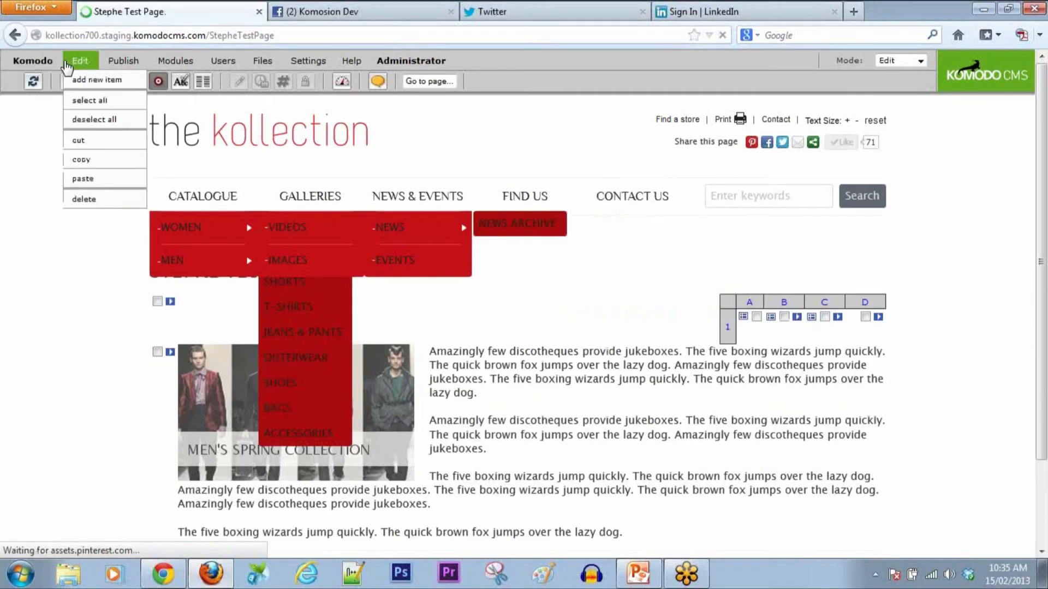
{"action": "left_click", "coordinate": [157, 302]}
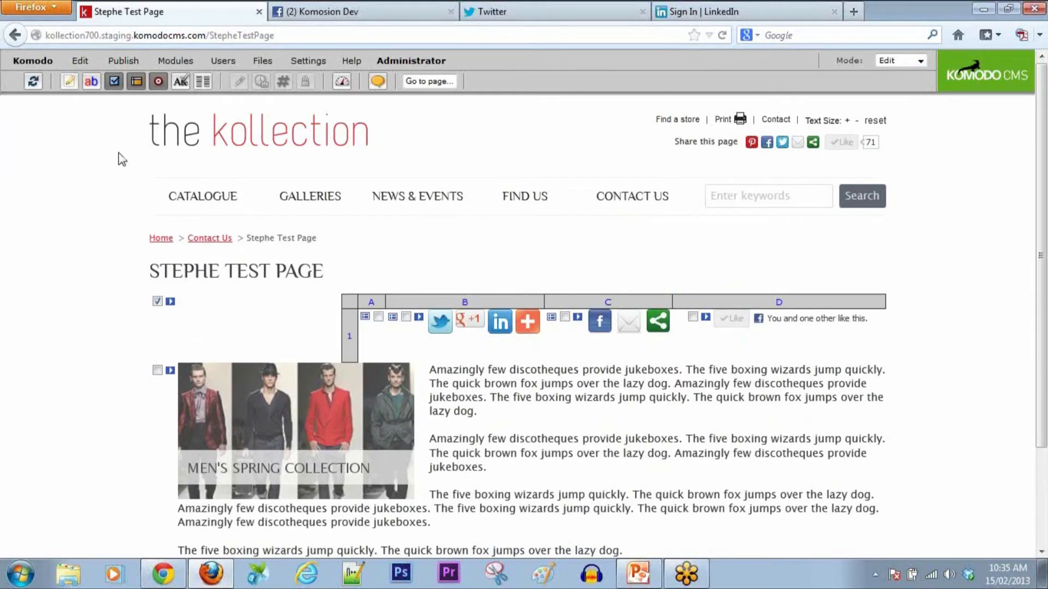
{"action": "left_click", "coordinate": [87, 62]}
{"action": "left_click", "coordinate": [87, 80]}
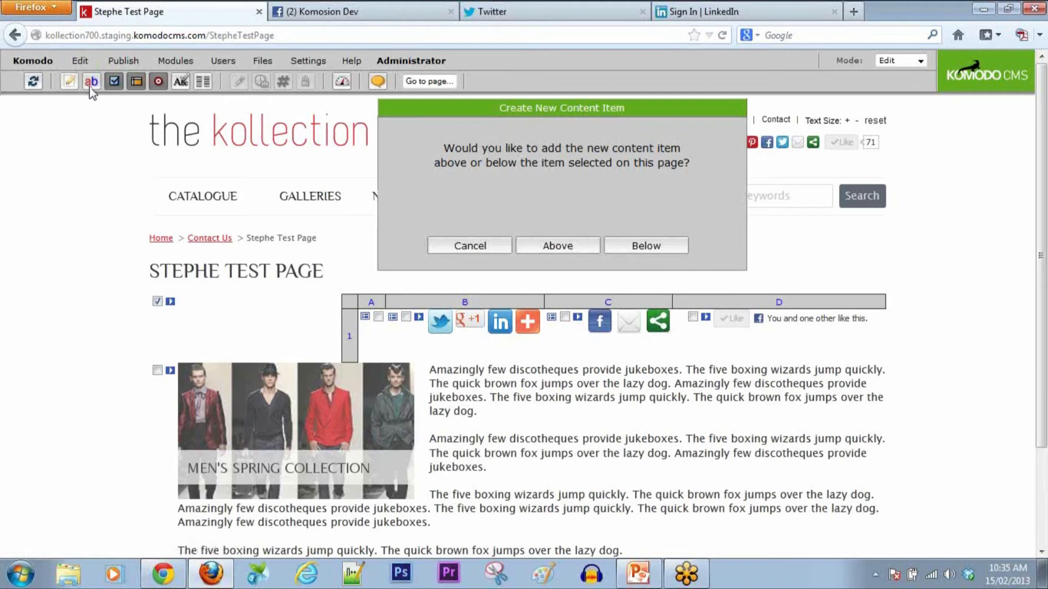
{"action": "left_click", "coordinate": [609, 245]}
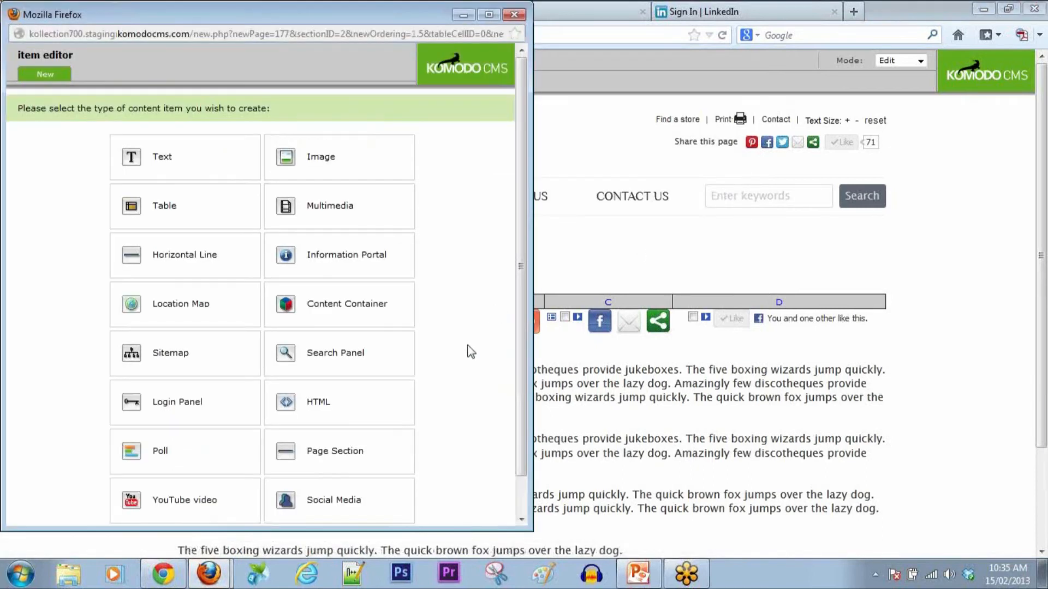
{"action": "left_click", "coordinate": [355, 488]}
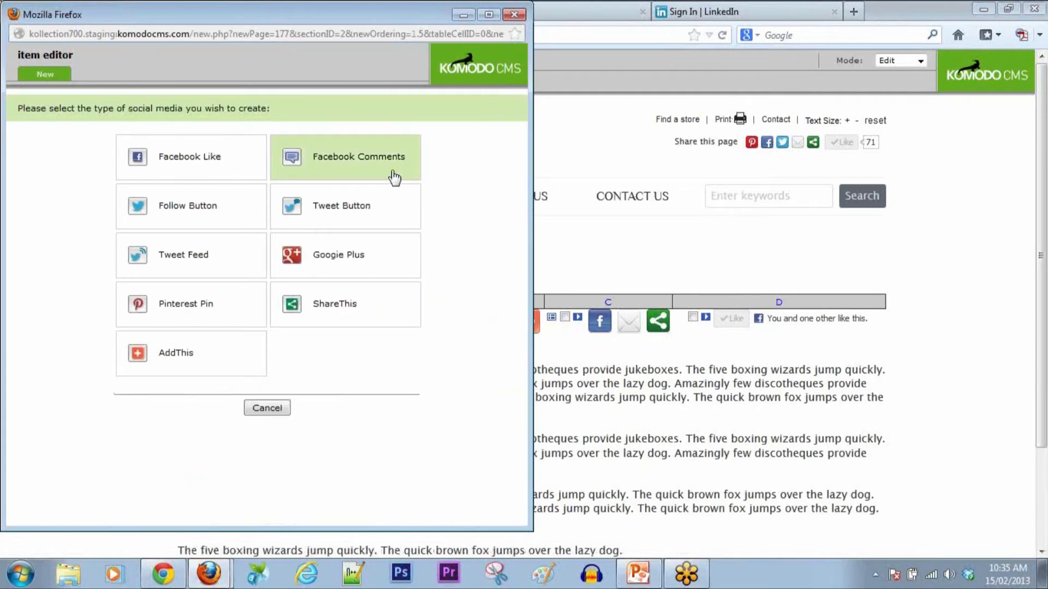
{"action": "left_click", "coordinate": [373, 167]}
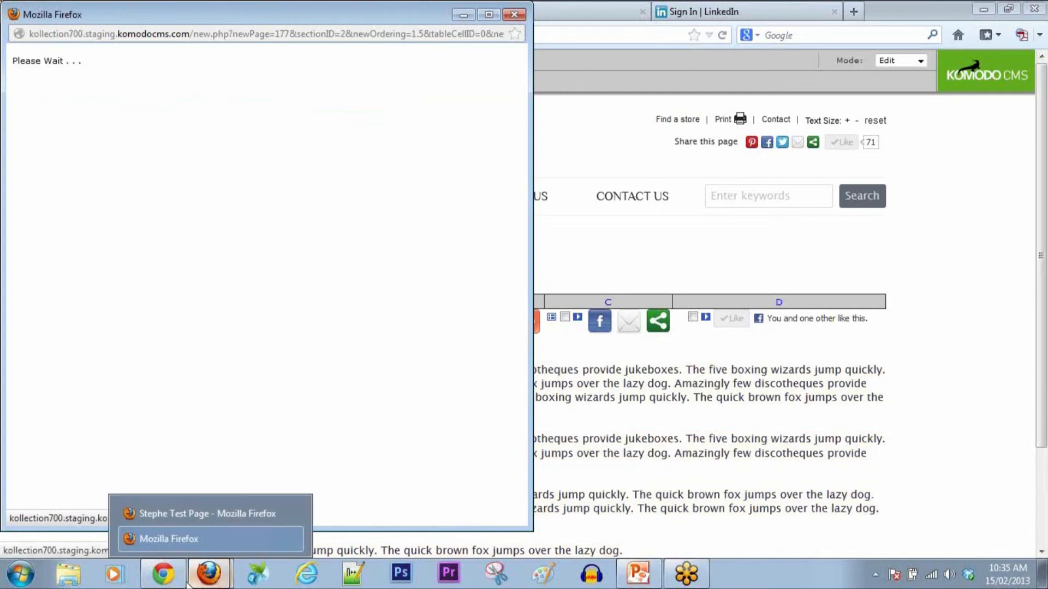
{"action": "left_click", "coordinate": [165, 583]}
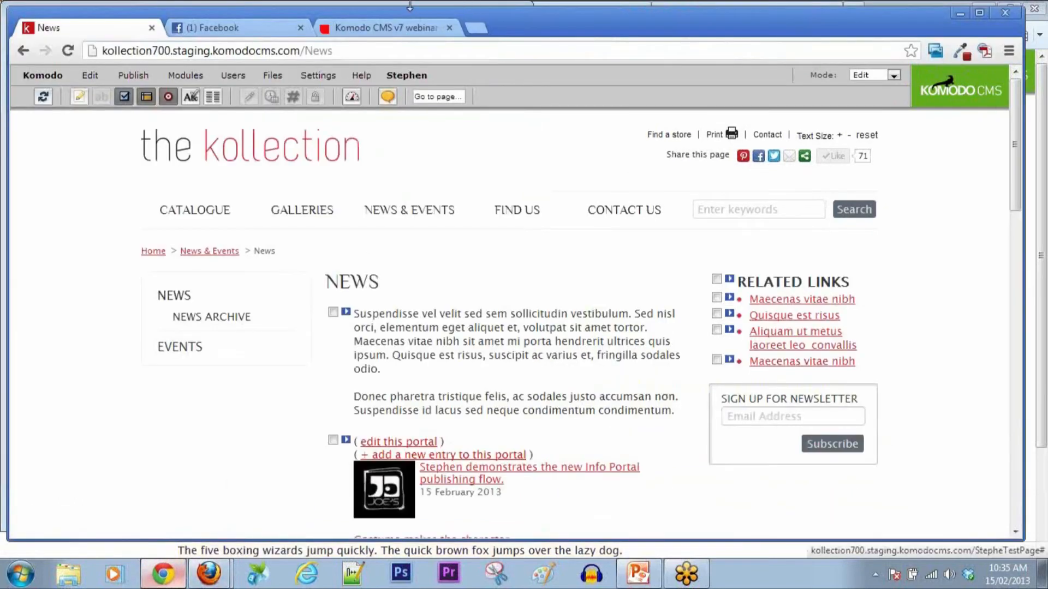
Step: Check the Komodo CMS v7 webinar page's comment box, reload it twice, then switch to Facebook
{"action": "left_click", "coordinate": [392, 32]}
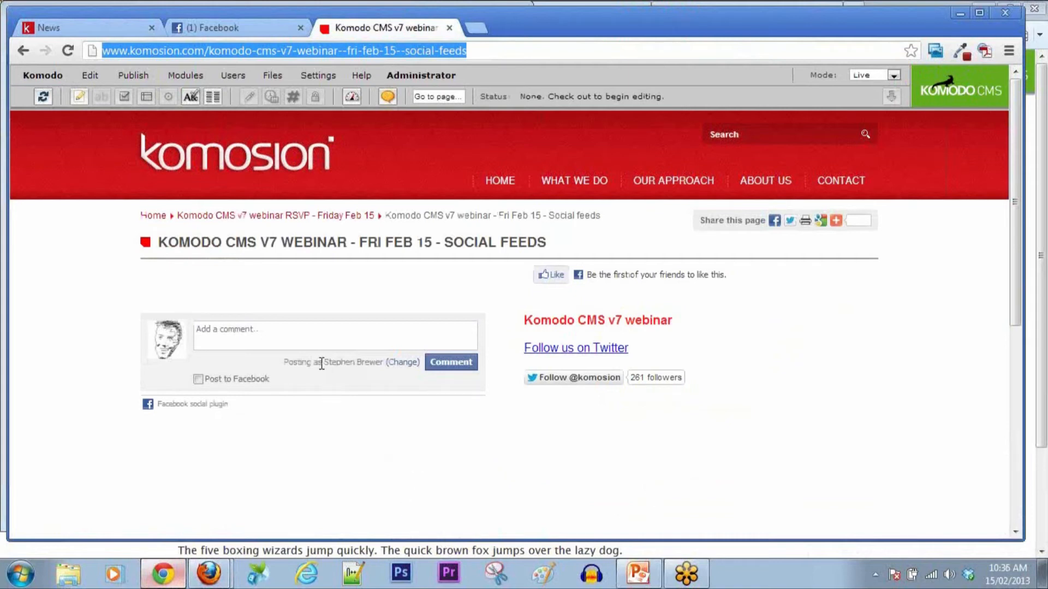
{"action": "left_click", "coordinate": [285, 340]}
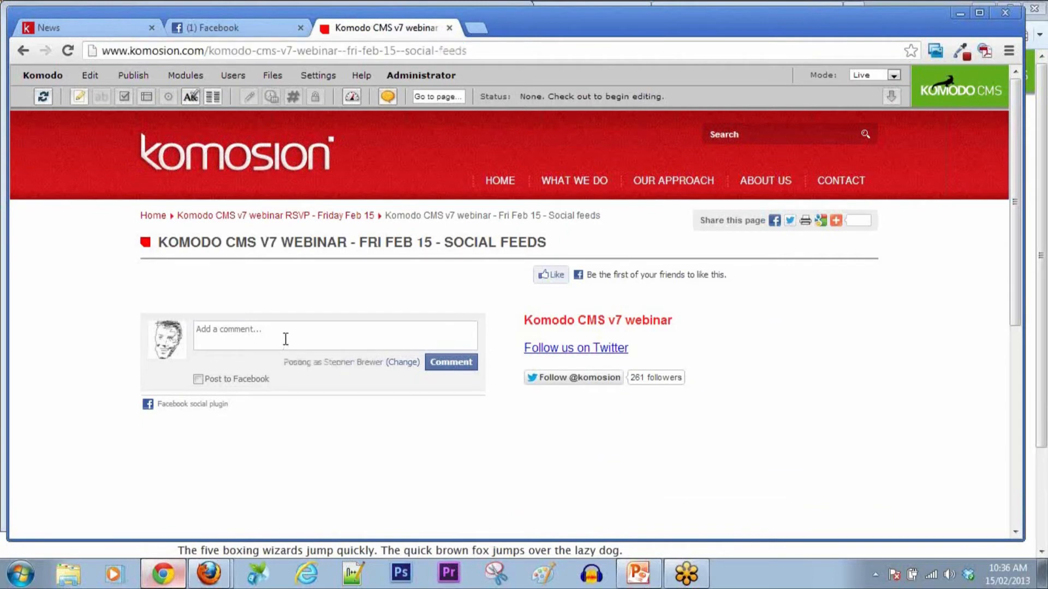
{"action": "left_click", "coordinate": [402, 83]}
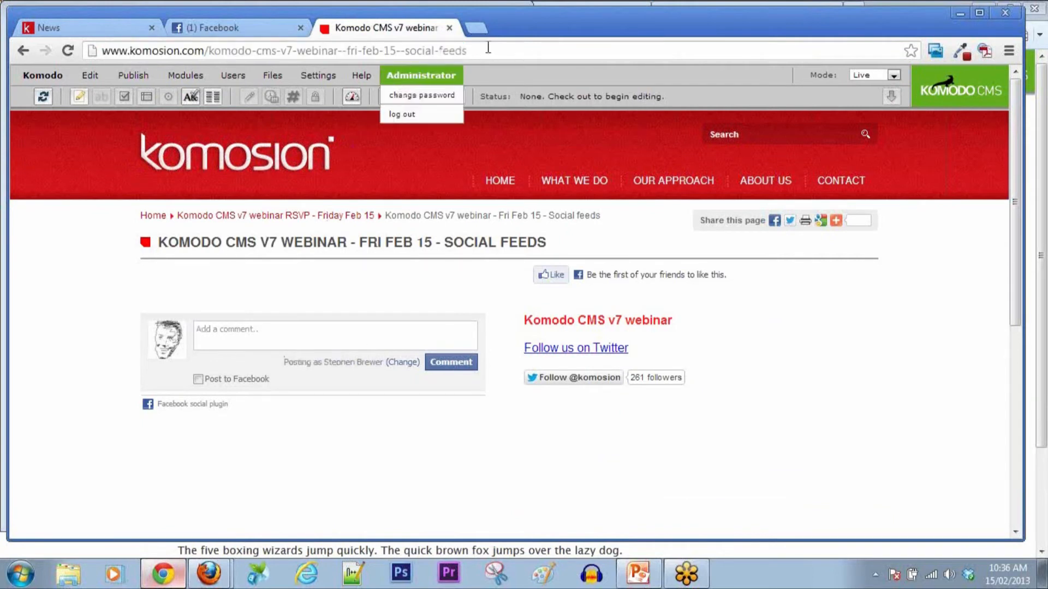
{"action": "left_click", "coordinate": [43, 97]}
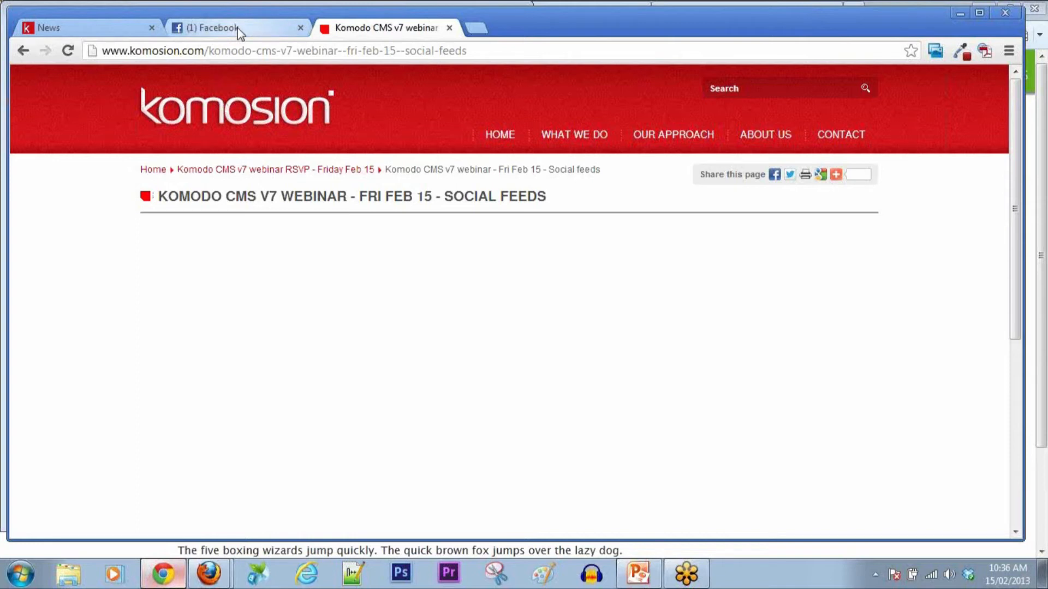
{"action": "left_click", "coordinate": [67, 51]}
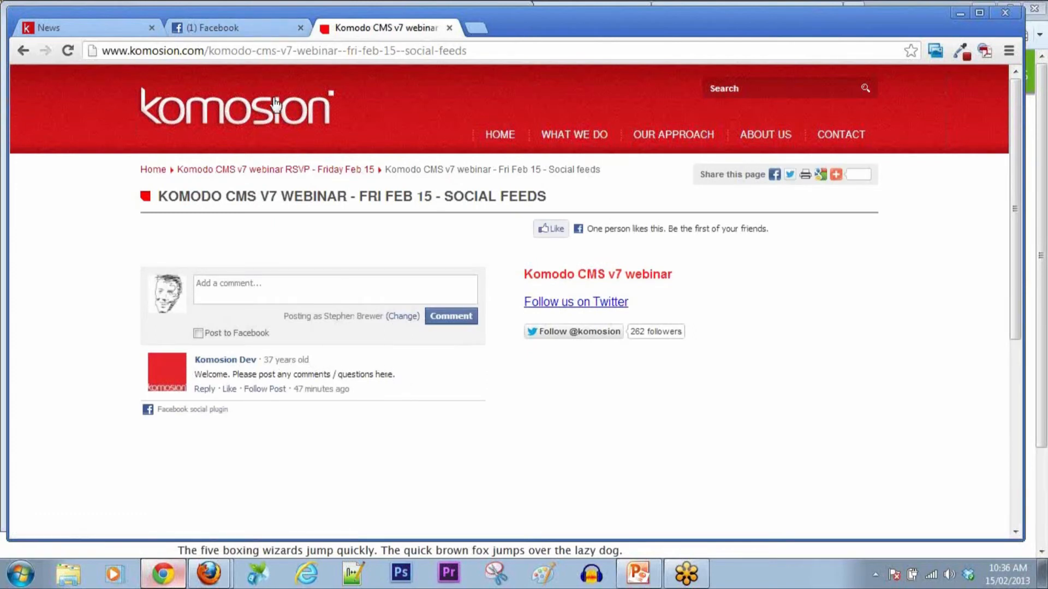
{"action": "left_click", "coordinate": [252, 33]}
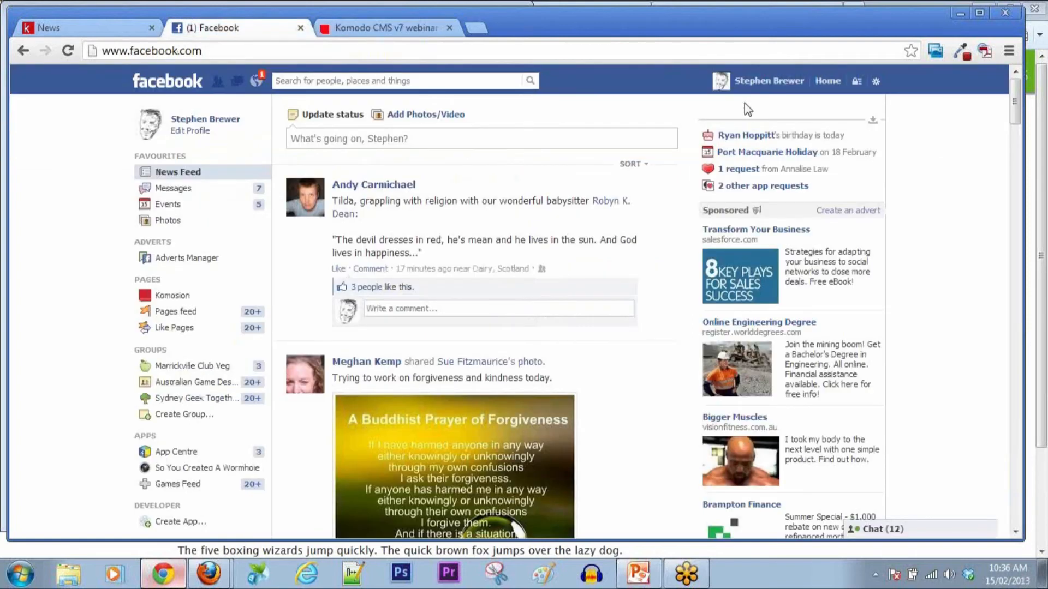
Step: Log out of Facebook, sign in with the company developer account, and reload the webinar page
{"action": "left_click", "coordinate": [875, 90]}
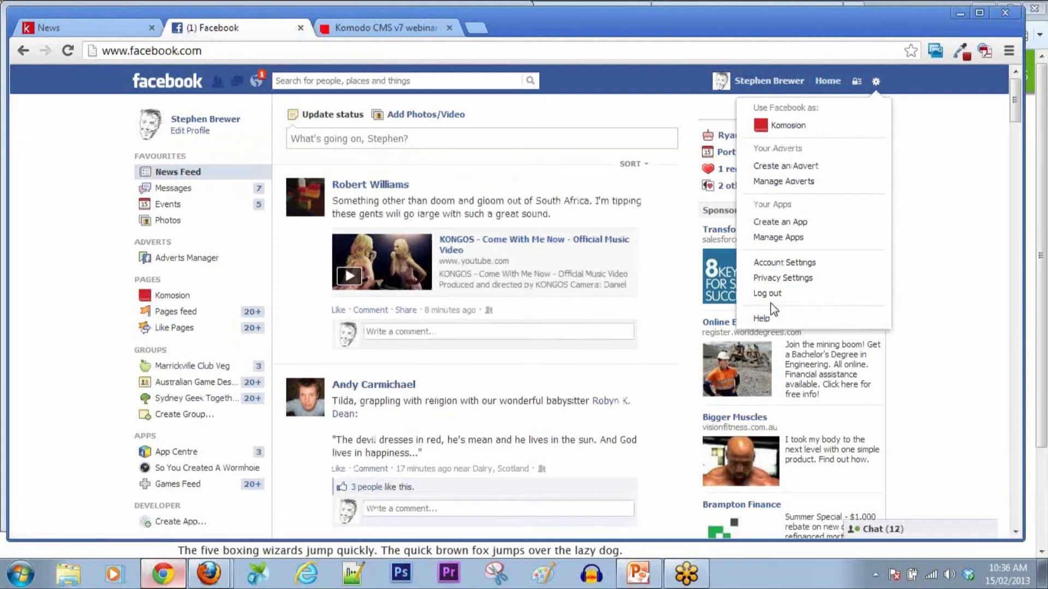
{"action": "left_click", "coordinate": [777, 299]}
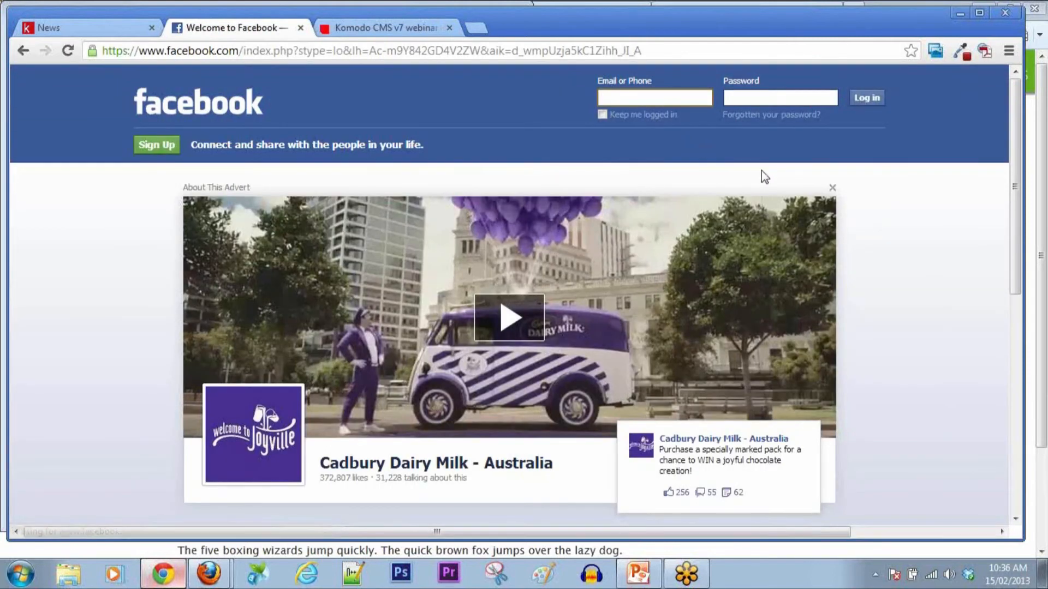
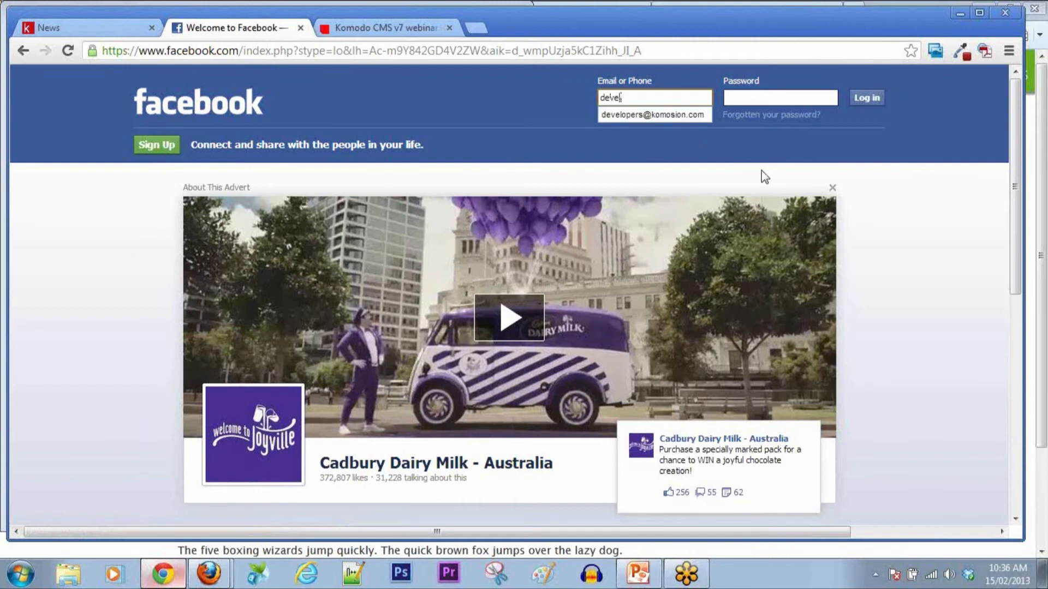
{"action": "left_click", "coordinate": [689, 115]}
{"action": "left_click", "coordinate": [759, 98]}
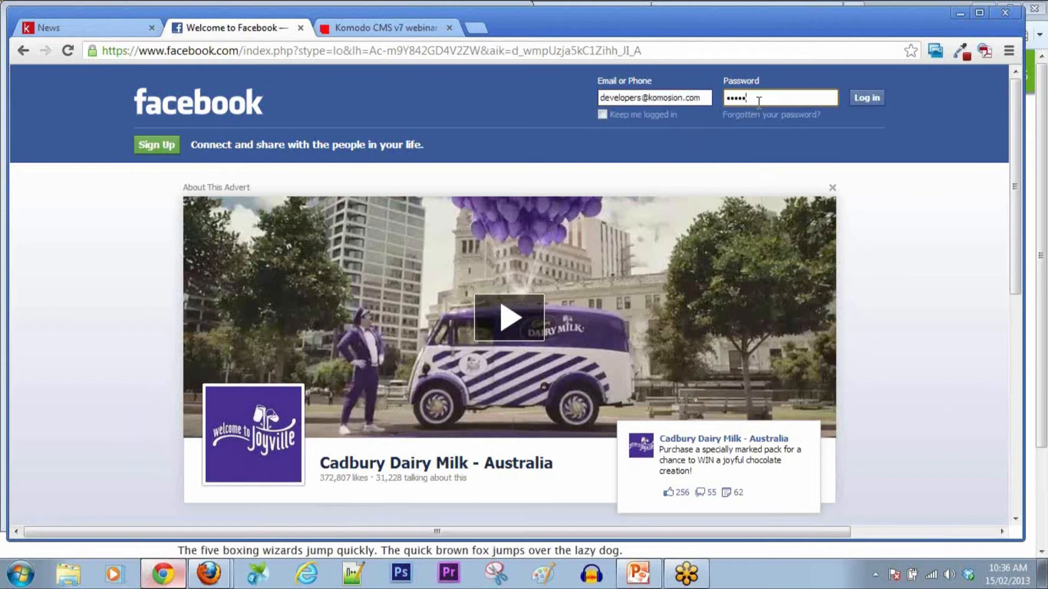
{"action": "key", "text": "Return"}
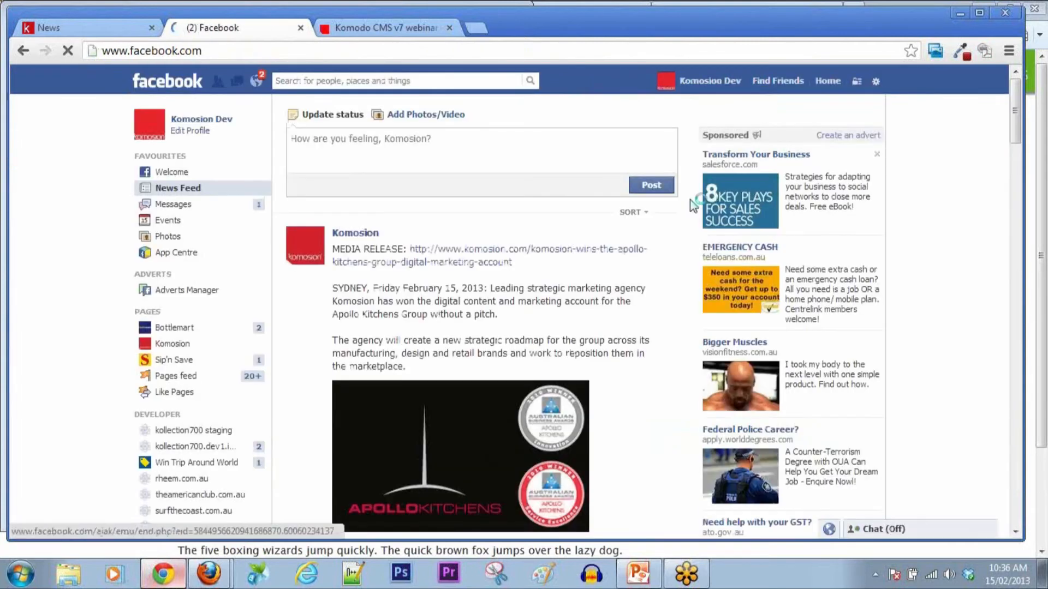
{"action": "left_click", "coordinate": [370, 28]}
{"action": "left_click", "coordinate": [68, 50]}
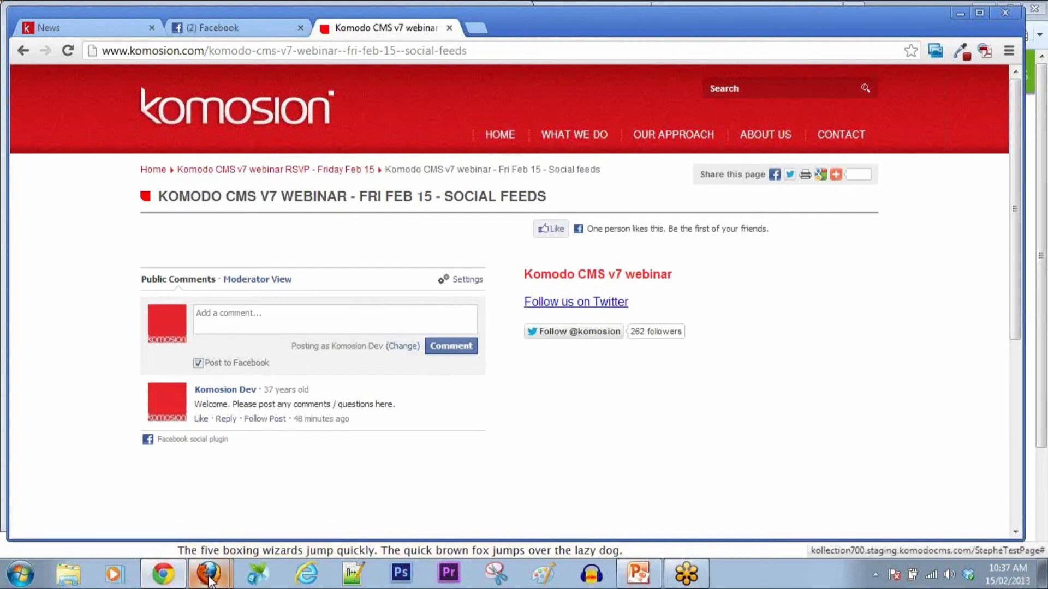
Step: Glance at the CMS test page's administrator options, then return to the webinar page window
{"action": "mouse_move", "coordinate": [209, 574]}
{"action": "left_click", "coordinate": [198, 516]}
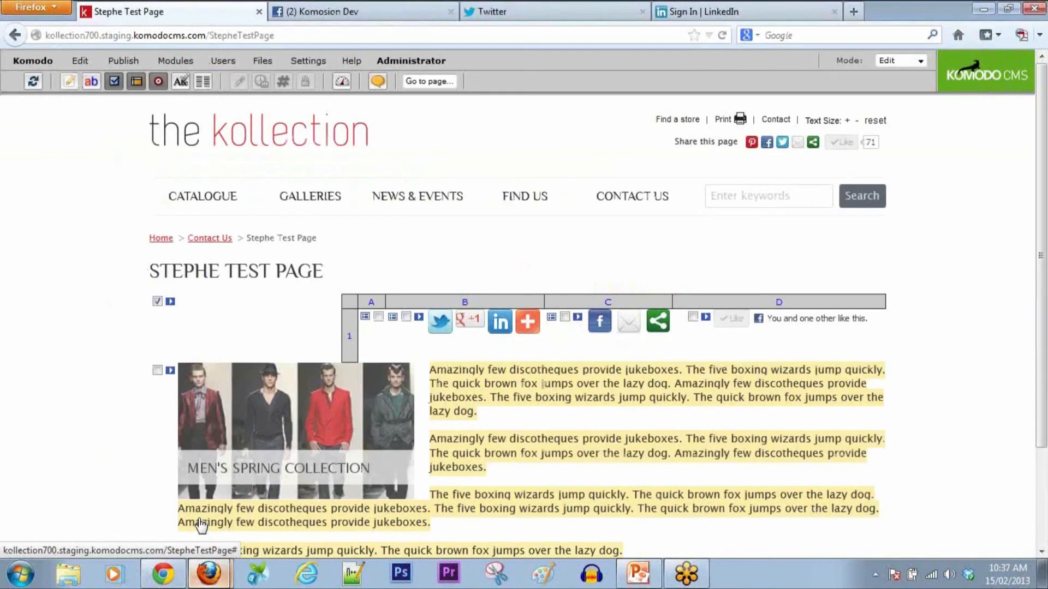
{"action": "left_click", "coordinate": [415, 59]}
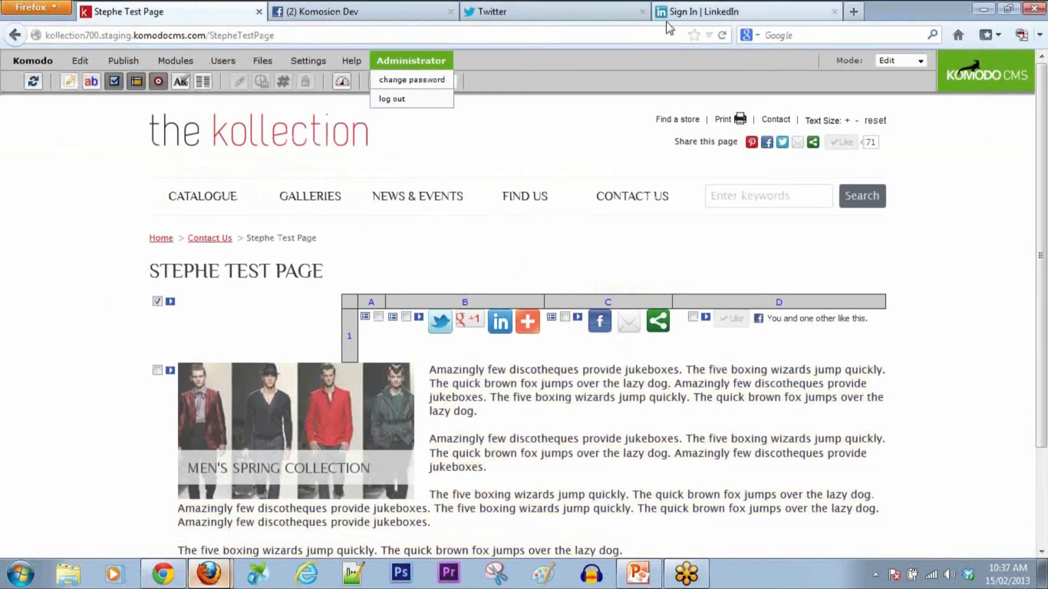
{"action": "left_click", "coordinate": [166, 580]}
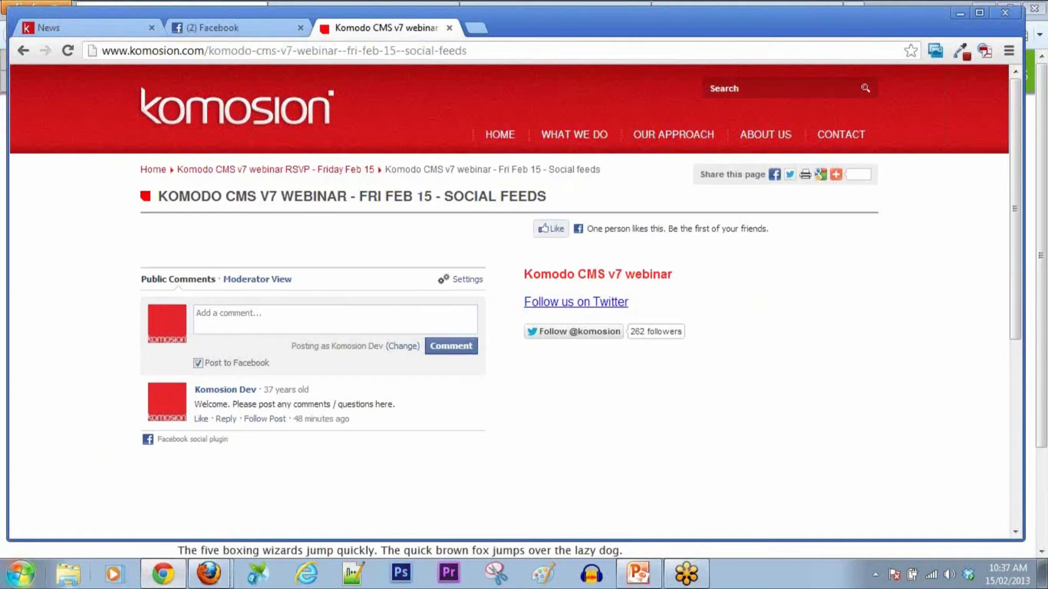
Step: Open Moderator View, save the comment plugin Settings, return to Public Comments, and minimise the window
{"action": "left_click", "coordinate": [244, 285]}
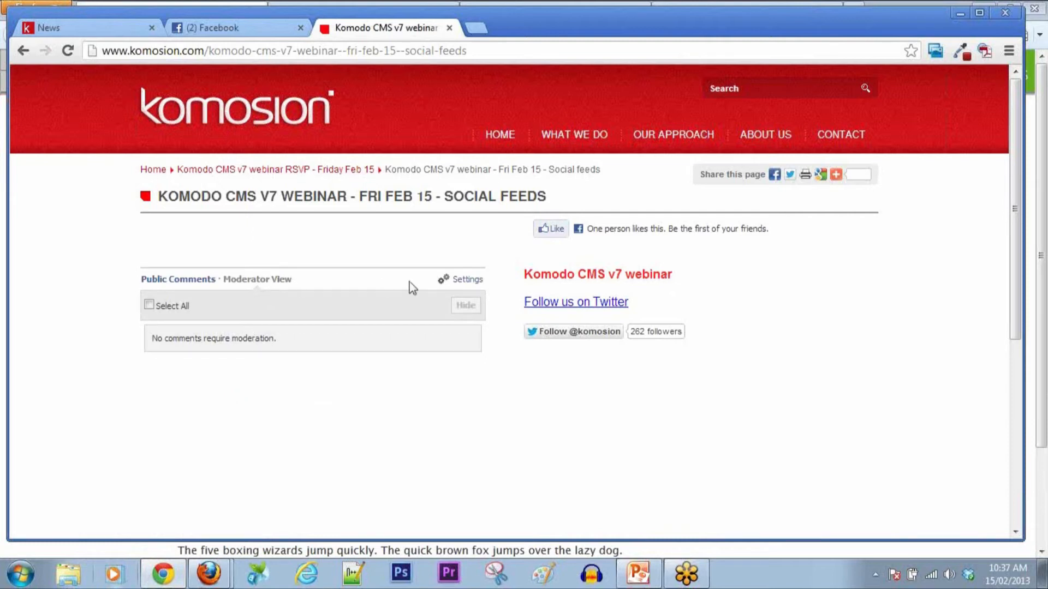
{"action": "left_click", "coordinate": [467, 281]}
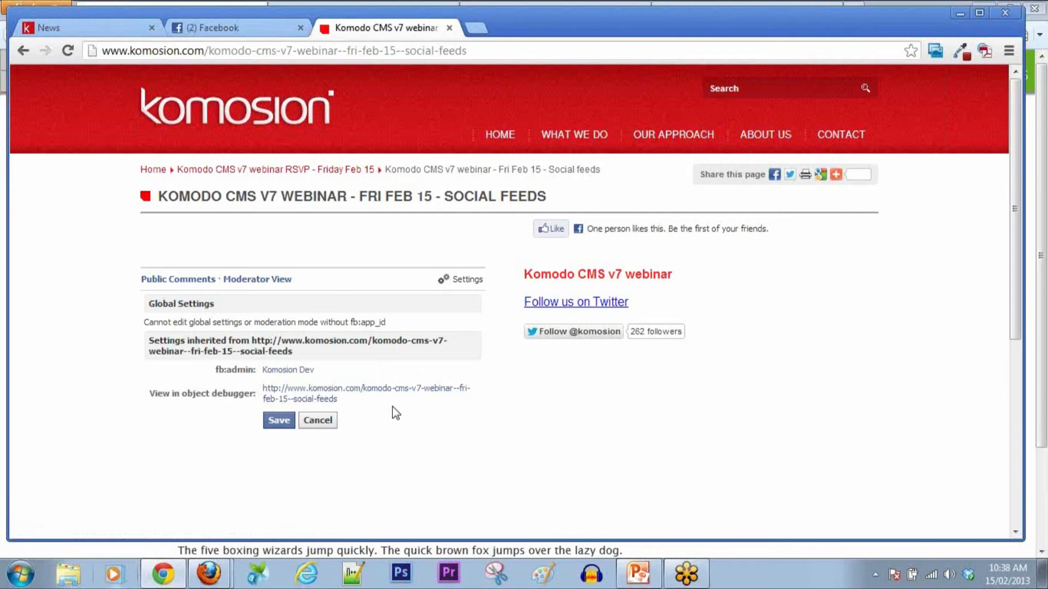
{"action": "left_click", "coordinate": [329, 425]}
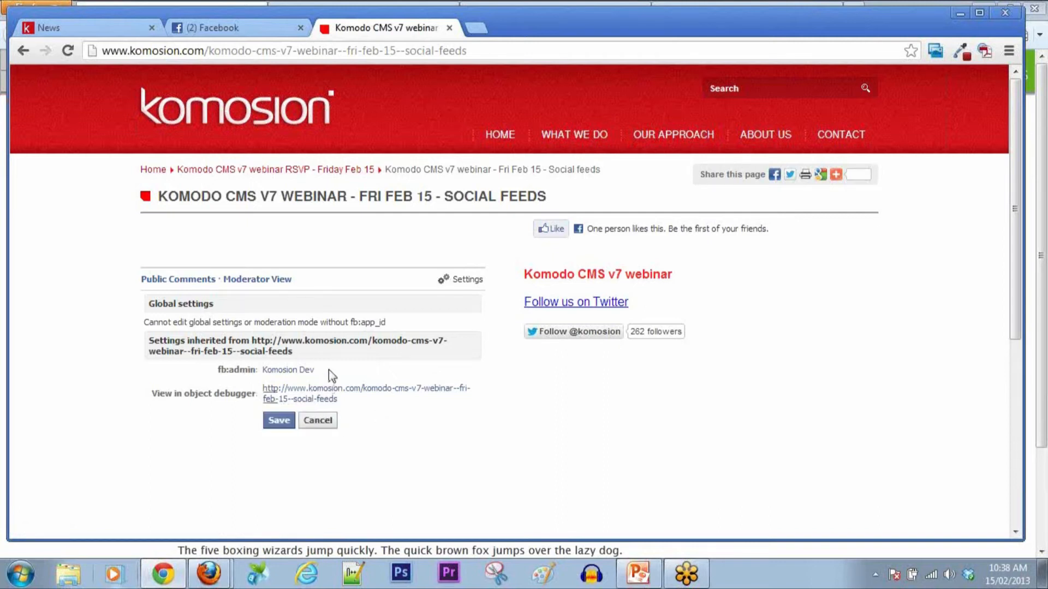
{"action": "left_click", "coordinate": [201, 281]}
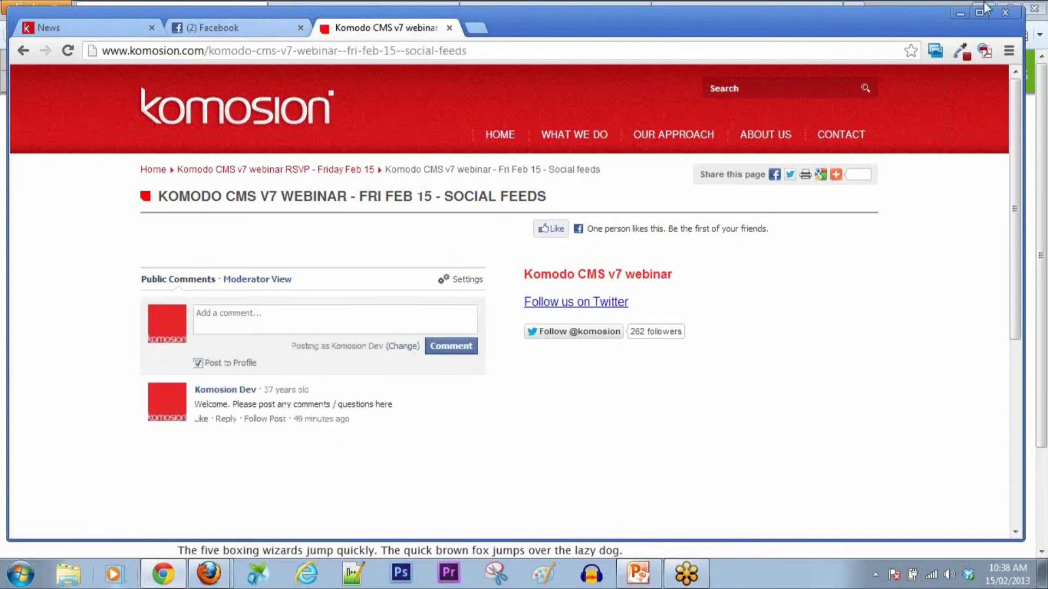
{"action": "left_click", "coordinate": [961, 15]}
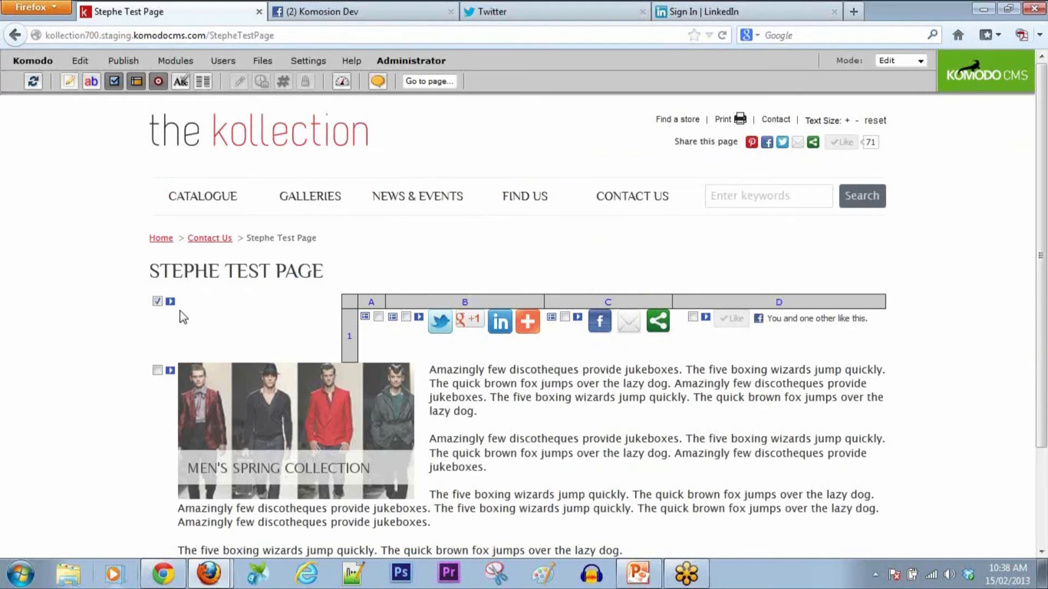
Step: Save & Refresh the Facebook Comments item, then close its content editor window
{"action": "mouse_move", "coordinate": [209, 573]}
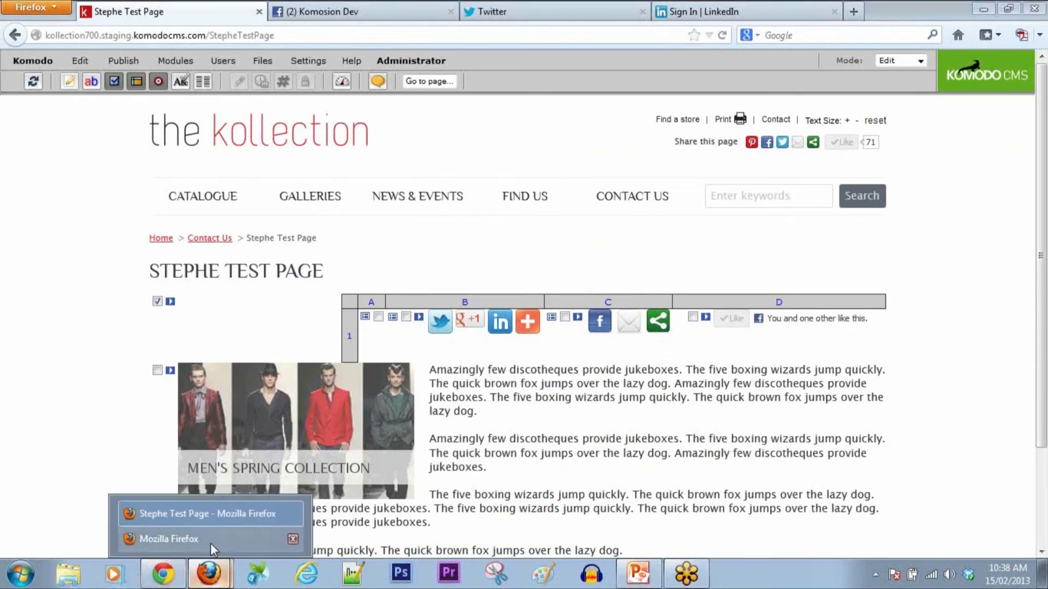
{"action": "left_click", "coordinate": [169, 537]}
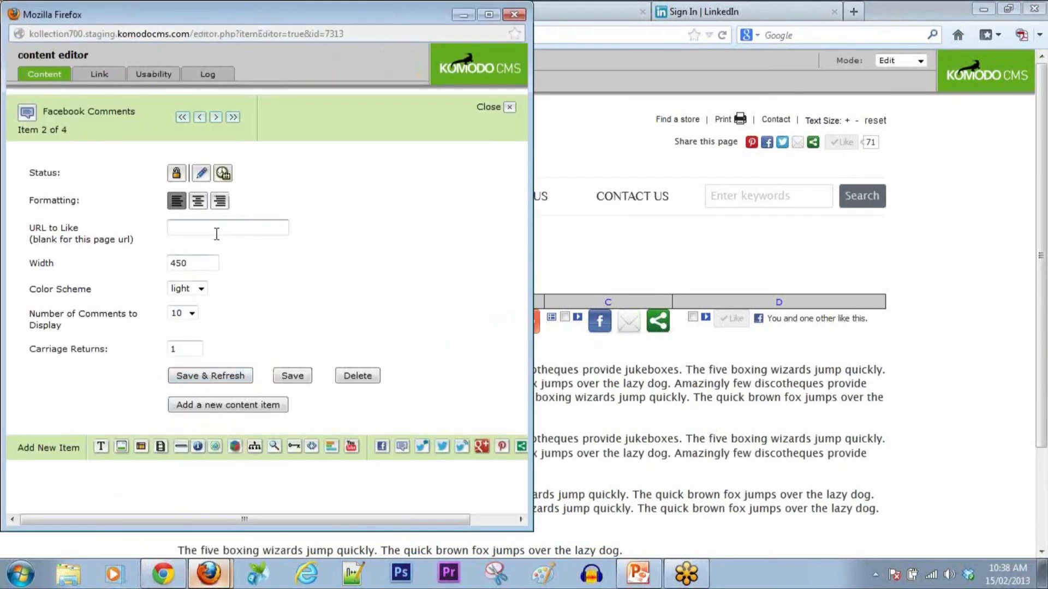
{"action": "left_click", "coordinate": [242, 378]}
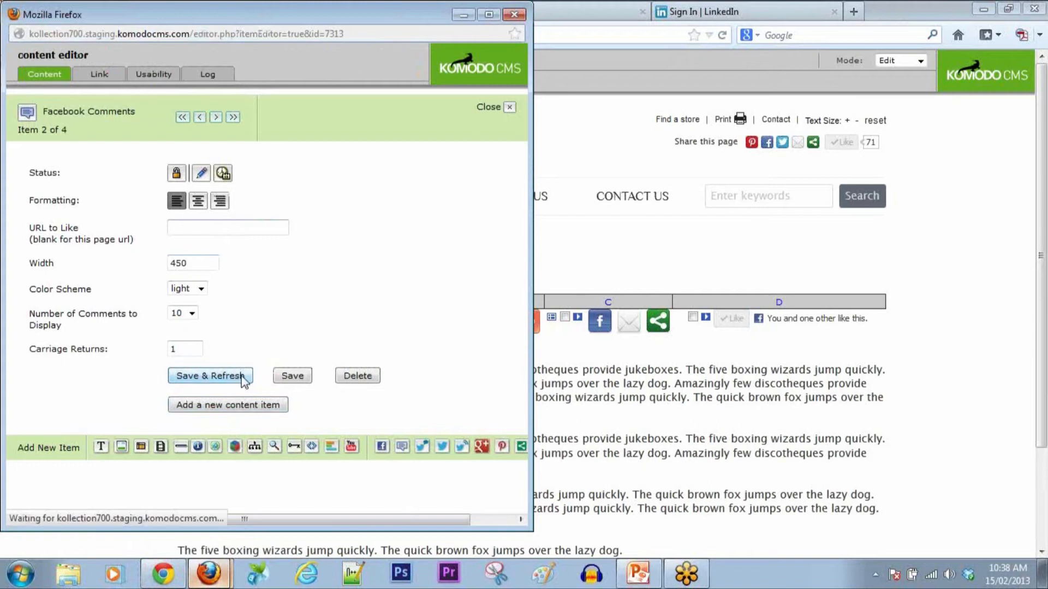
{"action": "left_click", "coordinate": [509, 108]}
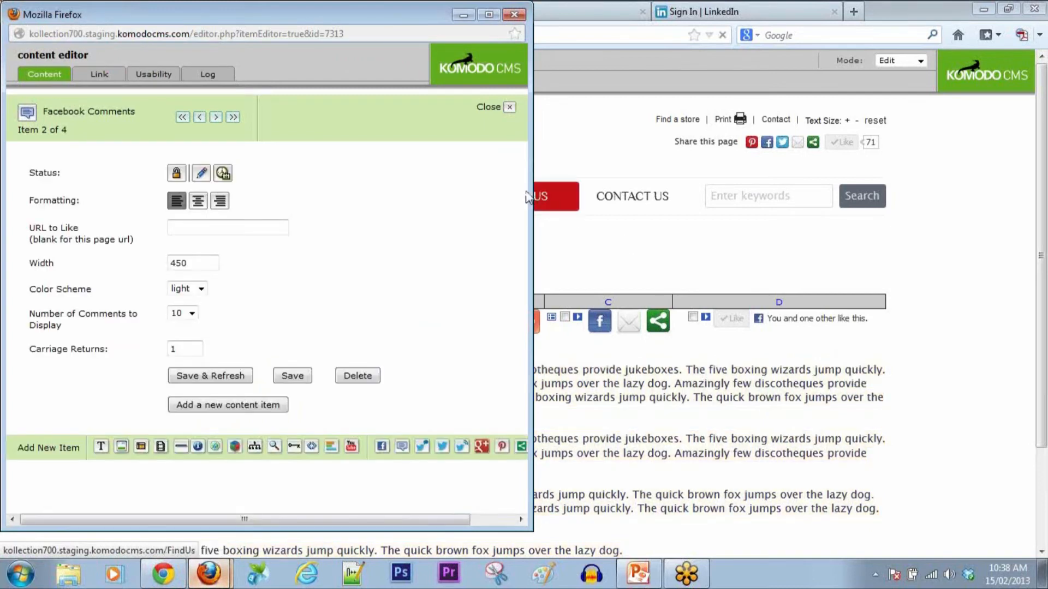
{"action": "left_click", "coordinate": [488, 108]}
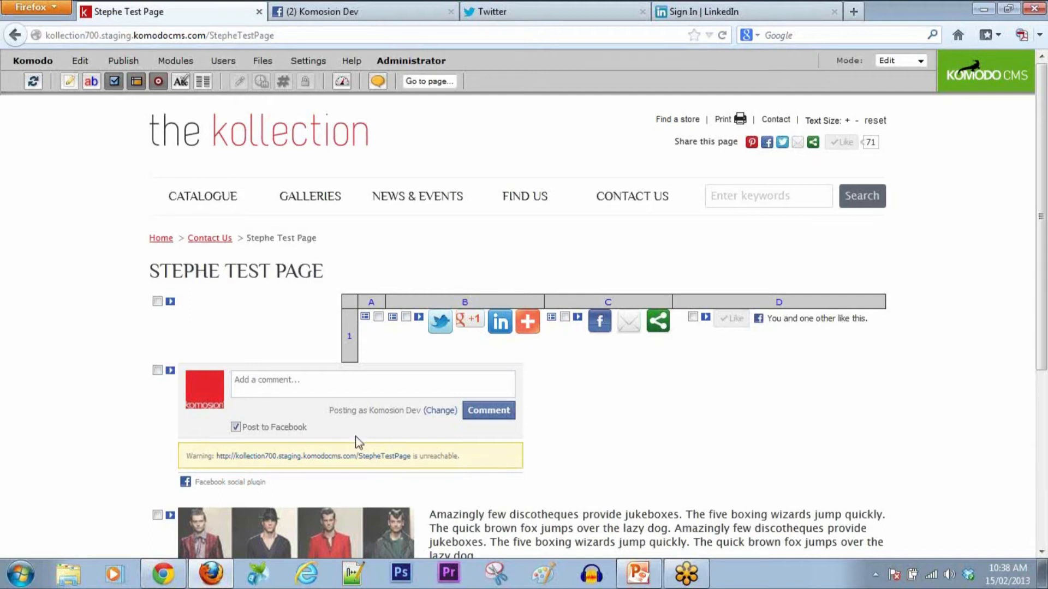
Step: Delete the Facebook comments block from the Stephe Test Page and confirm the deletion
{"action": "left_click", "coordinate": [157, 371]}
{"action": "left_click", "coordinate": [80, 61]}
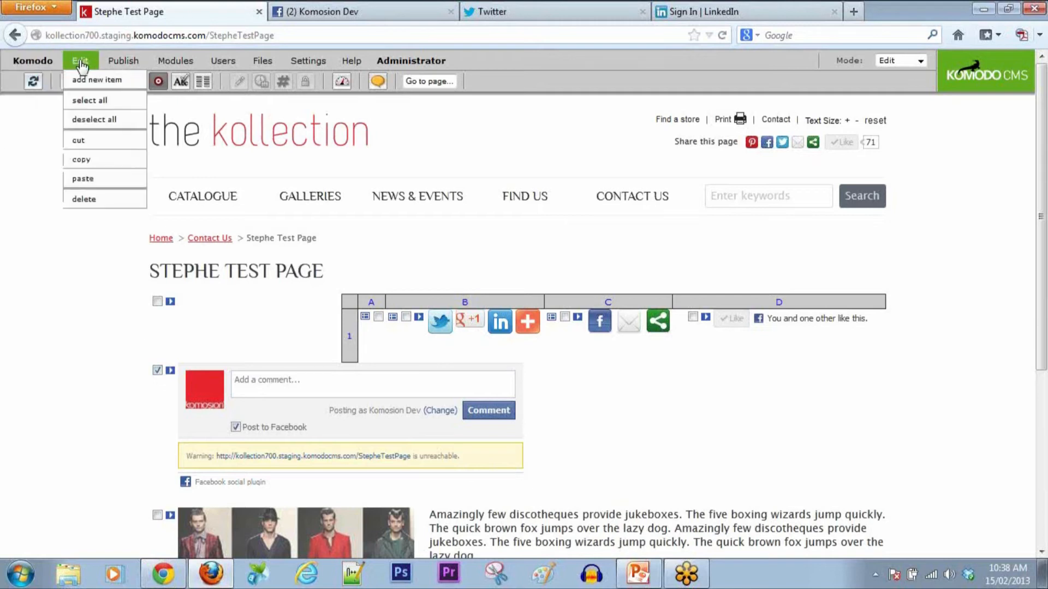
{"action": "left_click", "coordinate": [88, 200]}
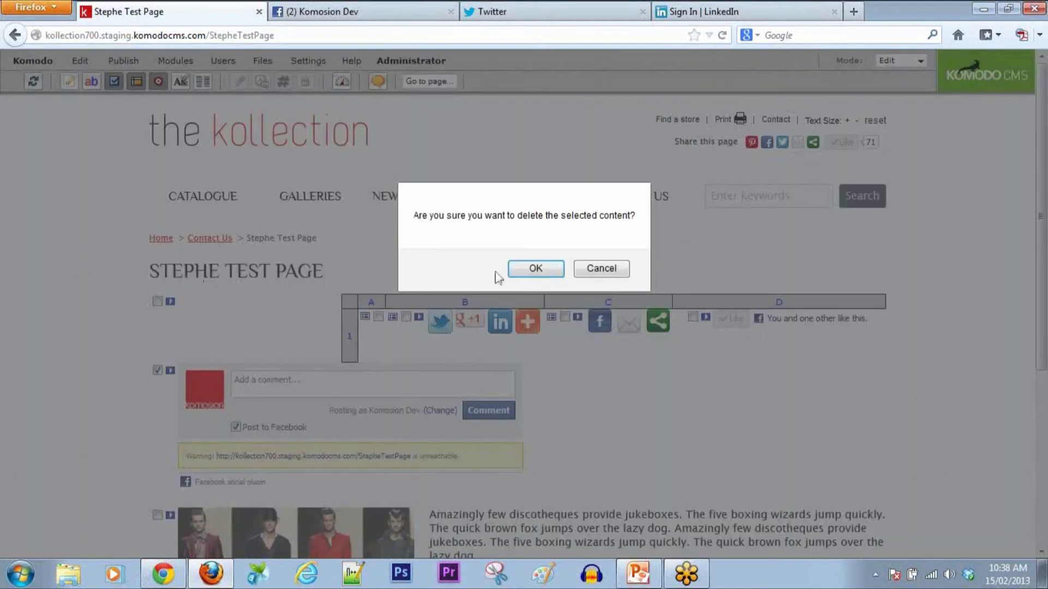
{"action": "left_click", "coordinate": [523, 270]}
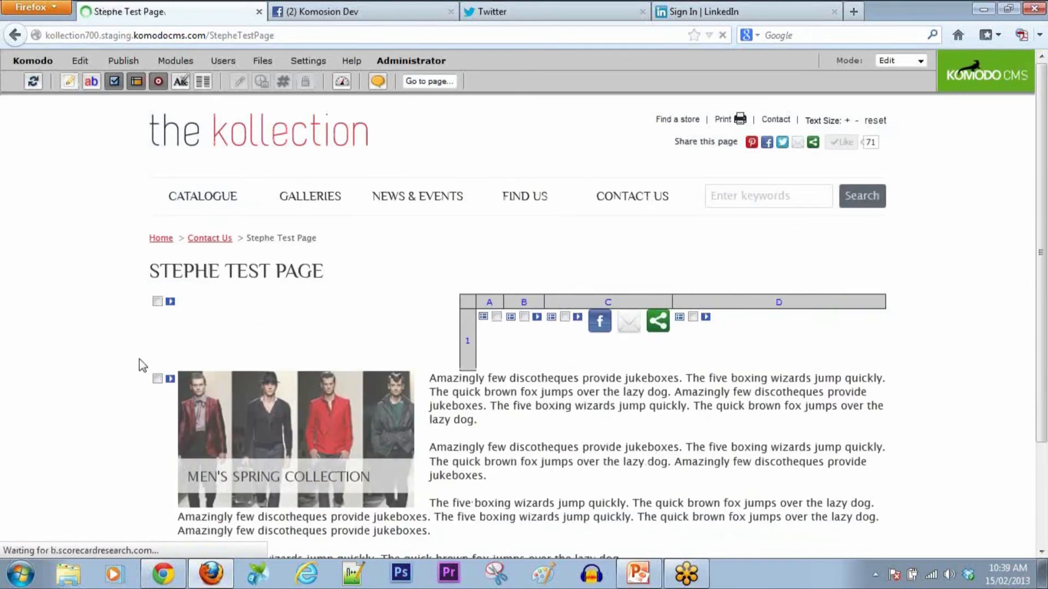
Step: Insert a Social Media Pinterest Pin item below the men's spring collection image
{"action": "left_click", "coordinate": [157, 370]}
{"action": "left_click", "coordinate": [80, 61]}
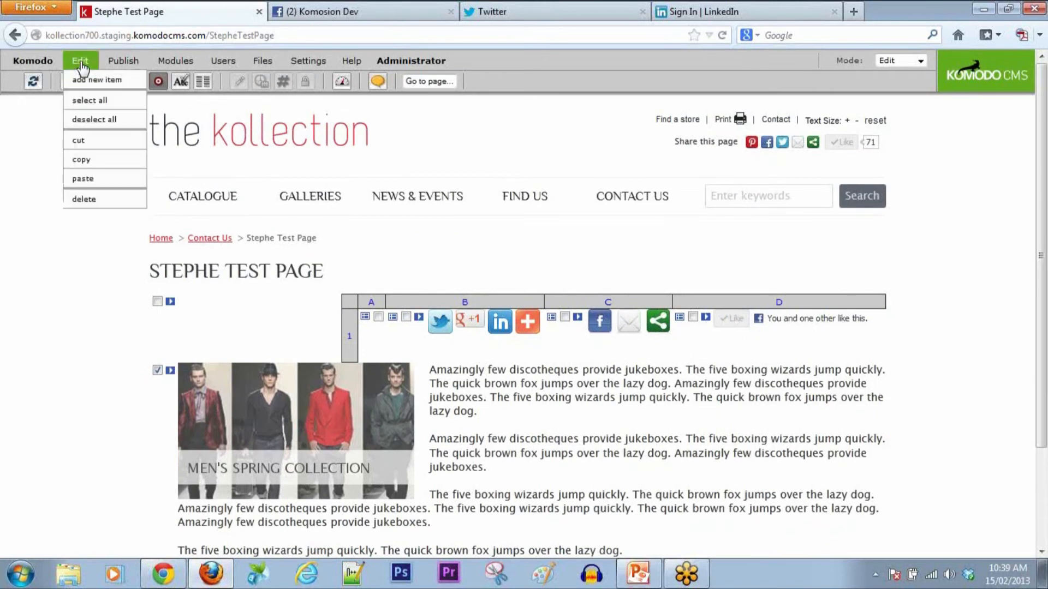
{"action": "left_click", "coordinate": [90, 80]}
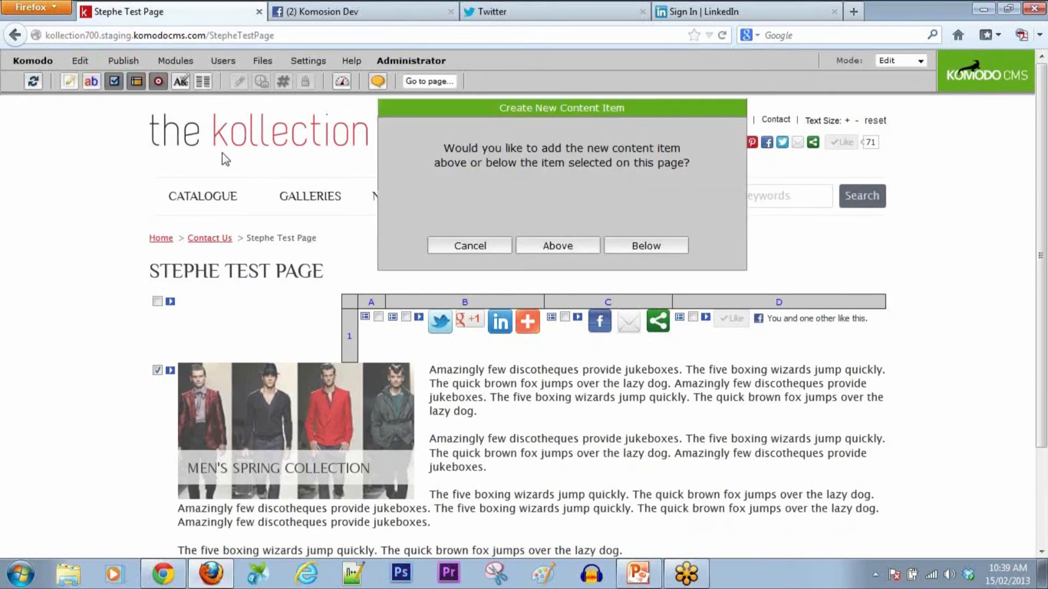
{"action": "left_click", "coordinate": [625, 248]}
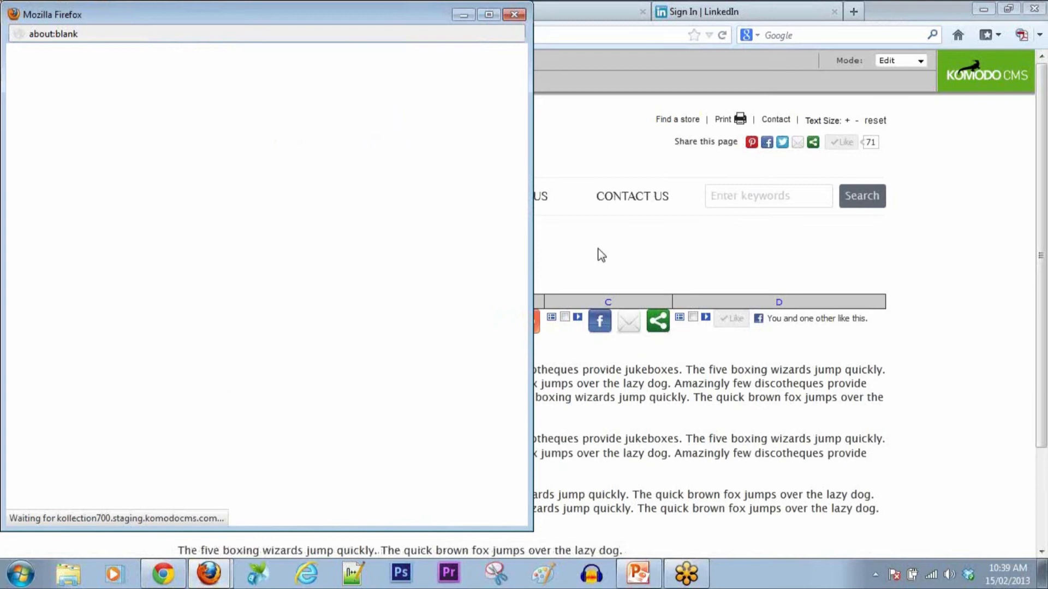
{"action": "left_click", "coordinate": [321, 490]}
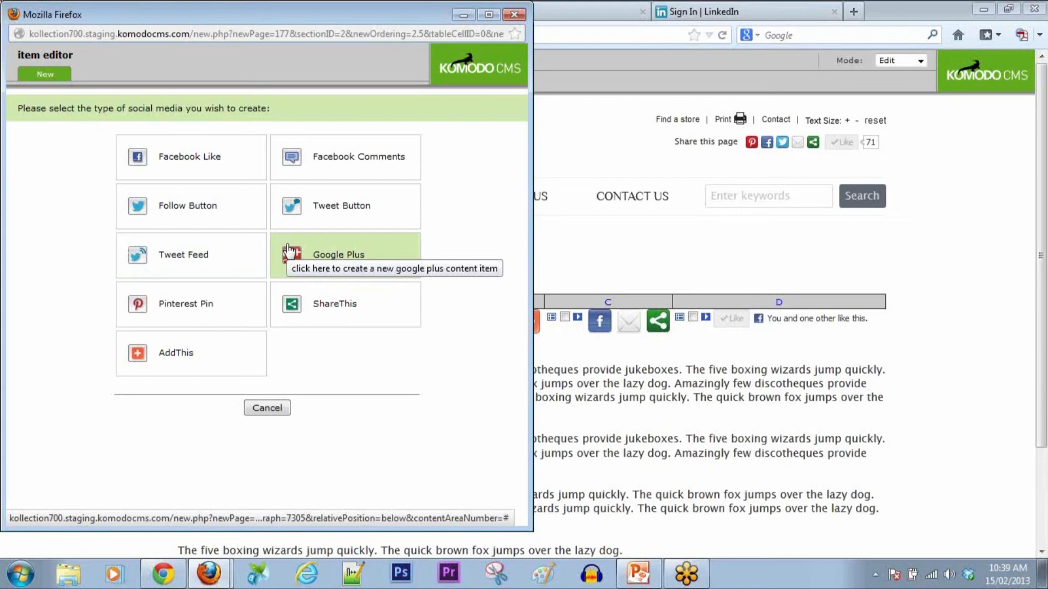
{"action": "left_click", "coordinate": [195, 307]}
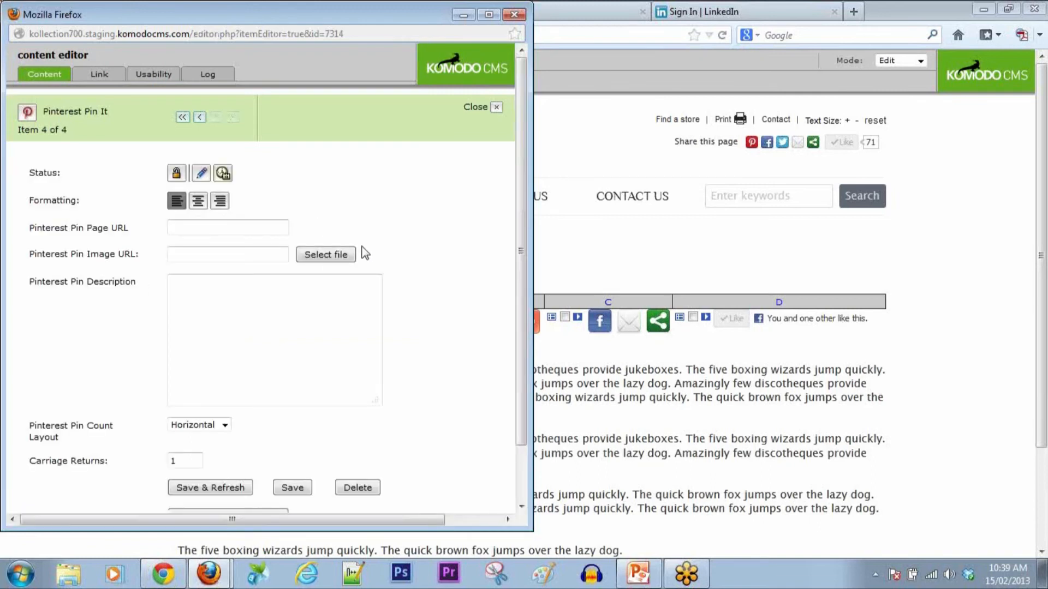
Step: Give the pin the joes jeans girls.jpg image and description 'Check it out!', then save and close
{"action": "left_click", "coordinate": [321, 262]}
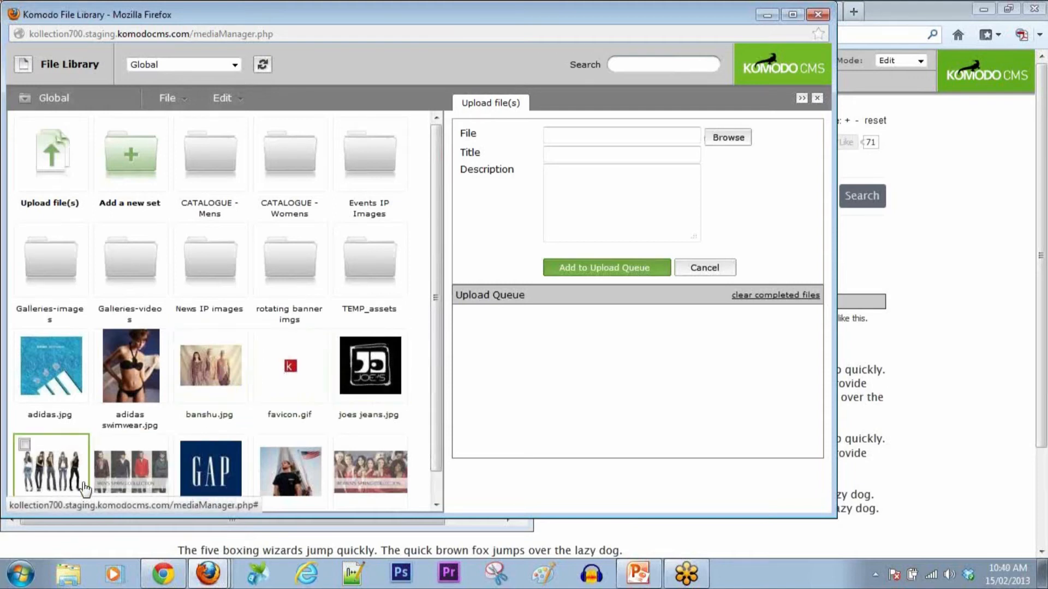
{"action": "left_click", "coordinate": [61, 482]}
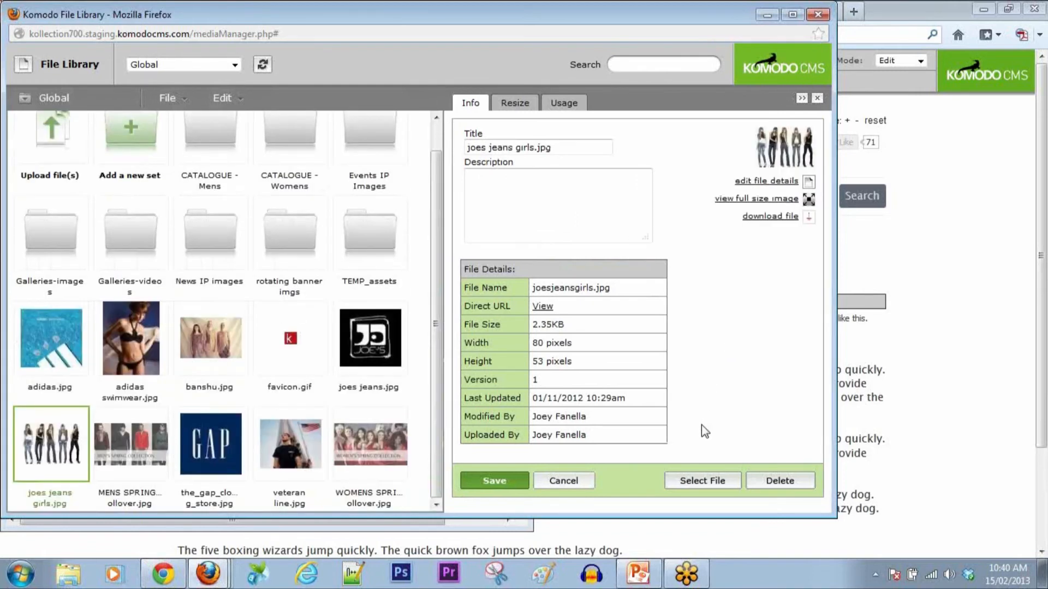
{"action": "left_click", "coordinate": [704, 482]}
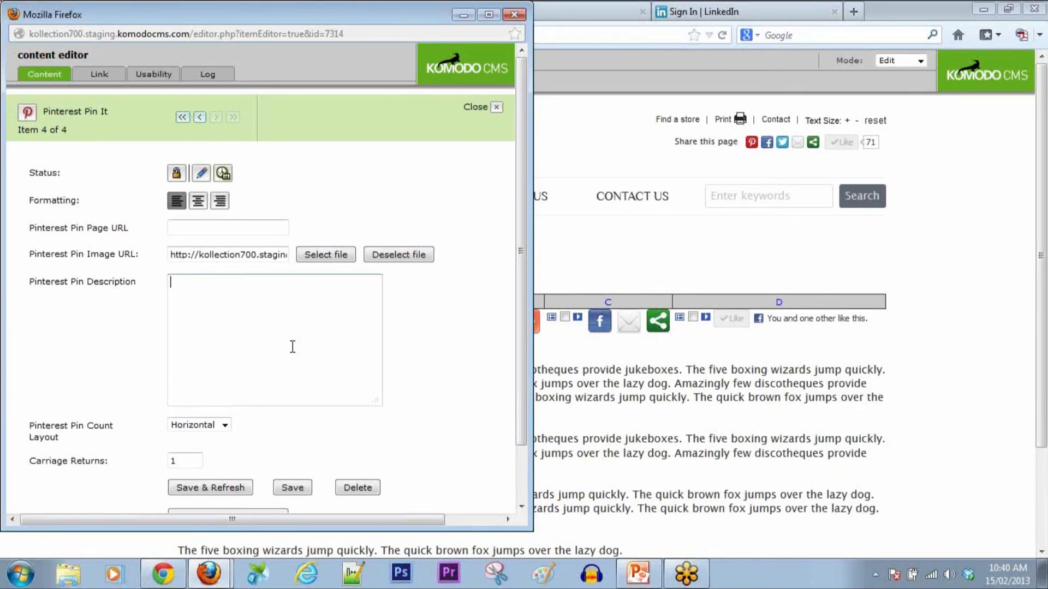
{"action": "type", "text": "Check it'out!"}
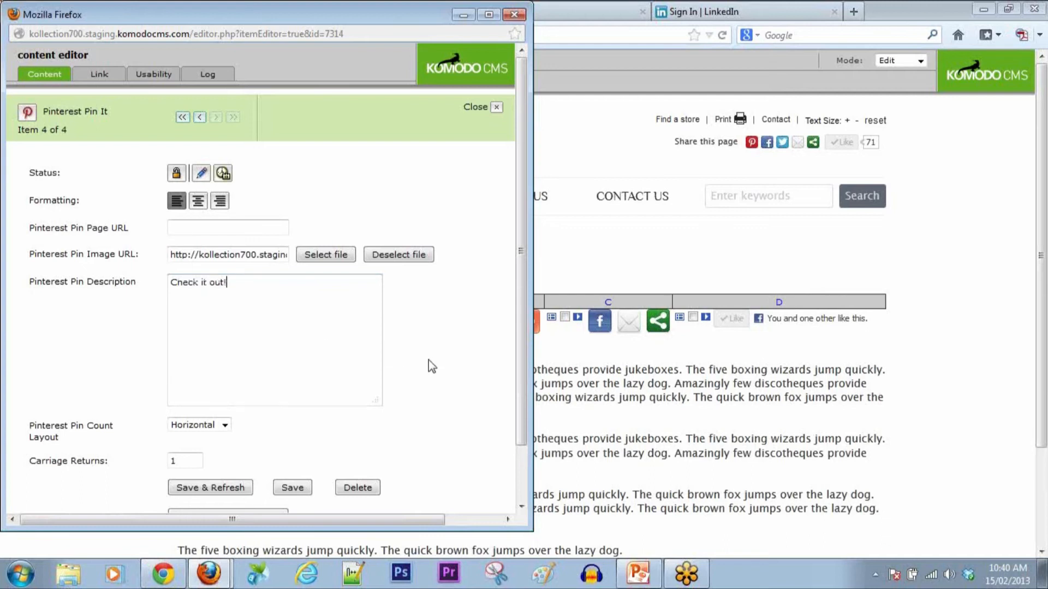
{"action": "left_click", "coordinate": [208, 489]}
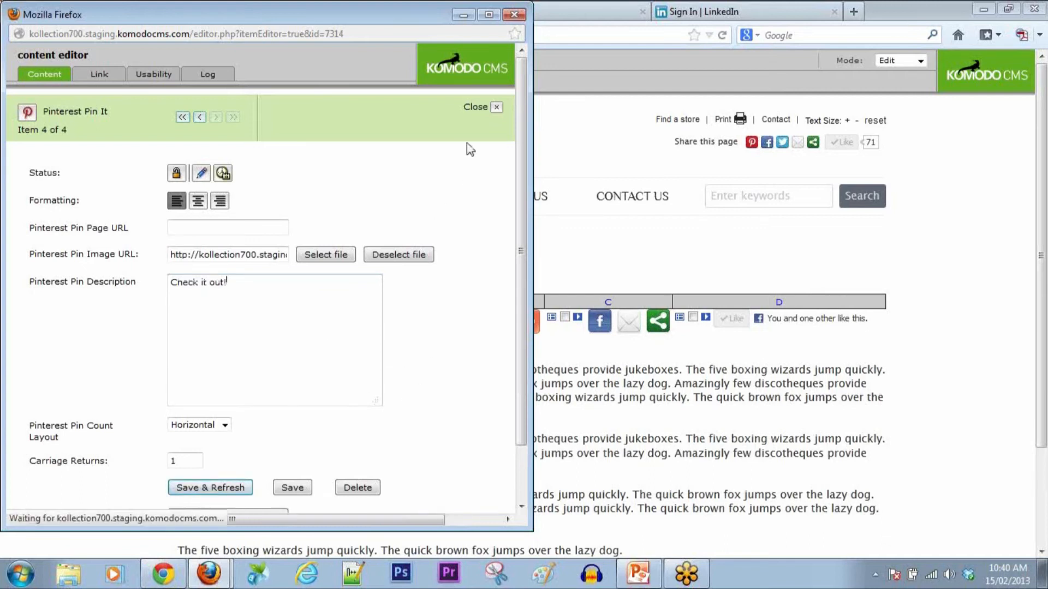
{"action": "left_click", "coordinate": [493, 108]}
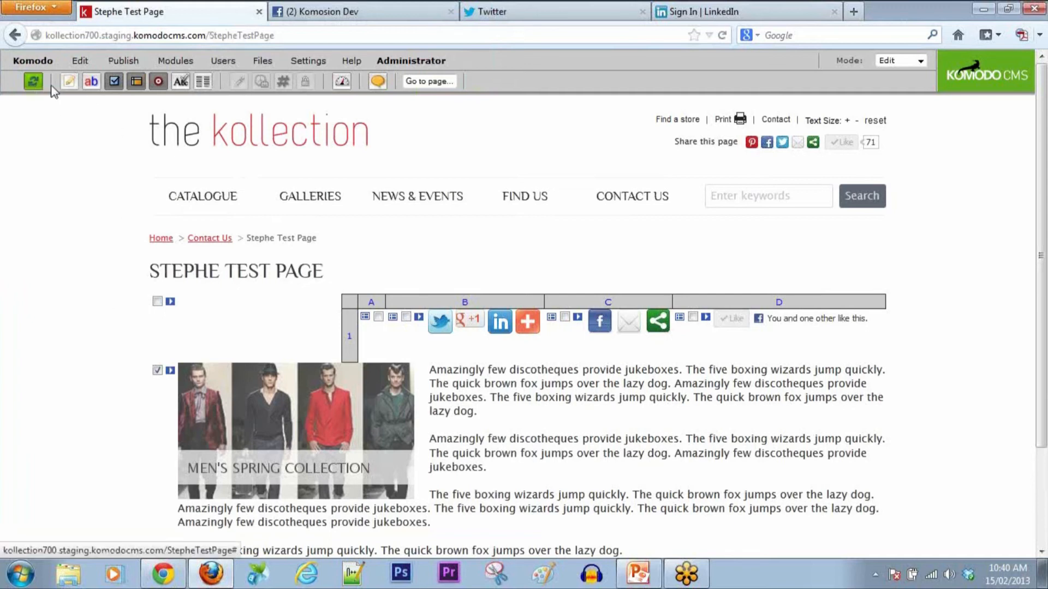
{"action": "left_click", "coordinate": [920, 61]}
{"action": "left_click", "coordinate": [909, 84]}
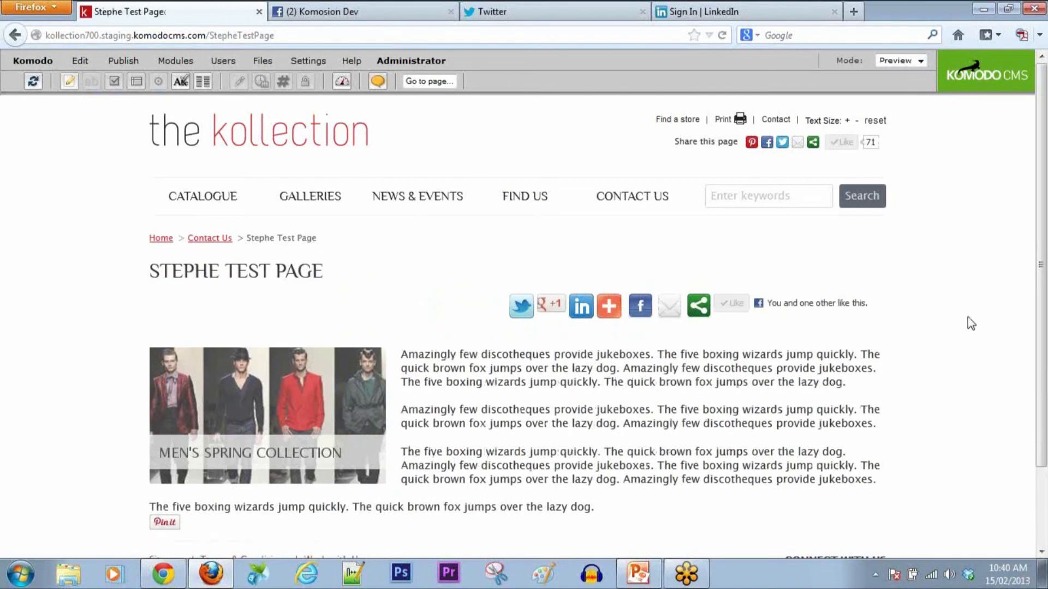
{"action": "left_click", "coordinate": [164, 525]}
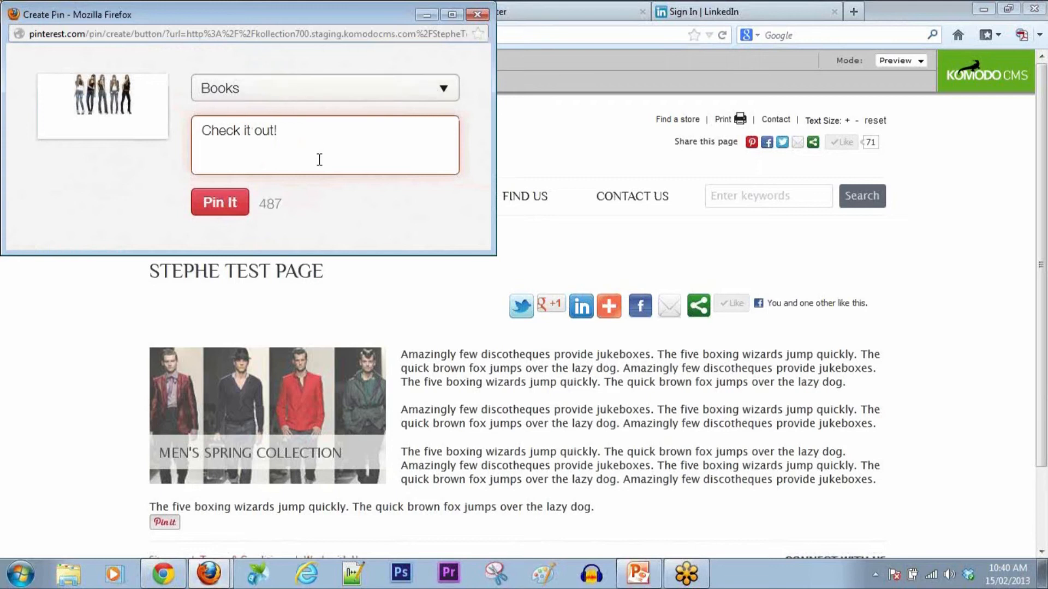
{"action": "left_click", "coordinate": [478, 15]}
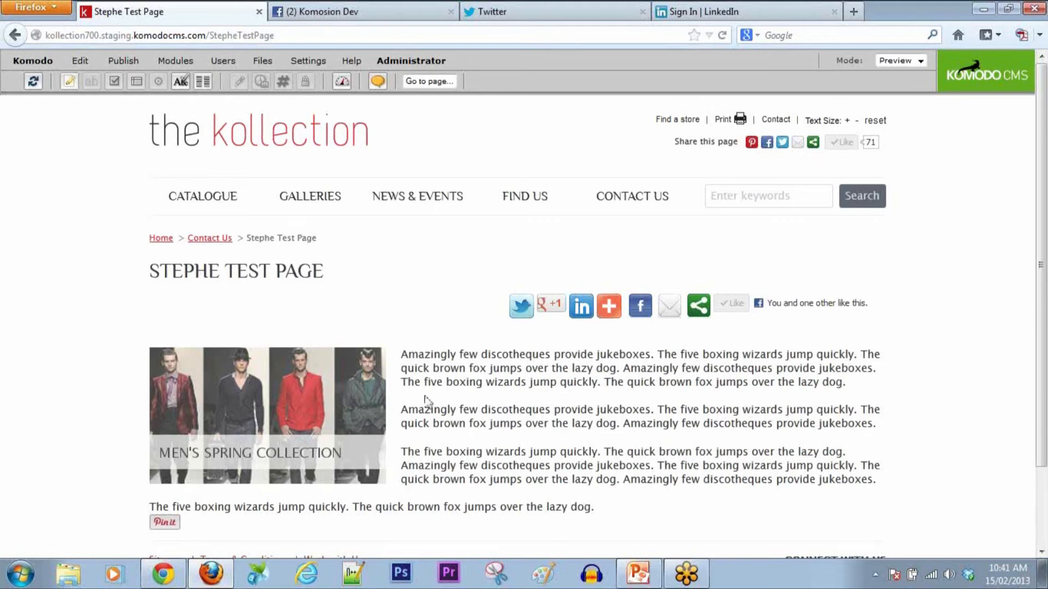
{"action": "left_click", "coordinate": [921, 60]}
{"action": "left_click", "coordinate": [911, 70]}
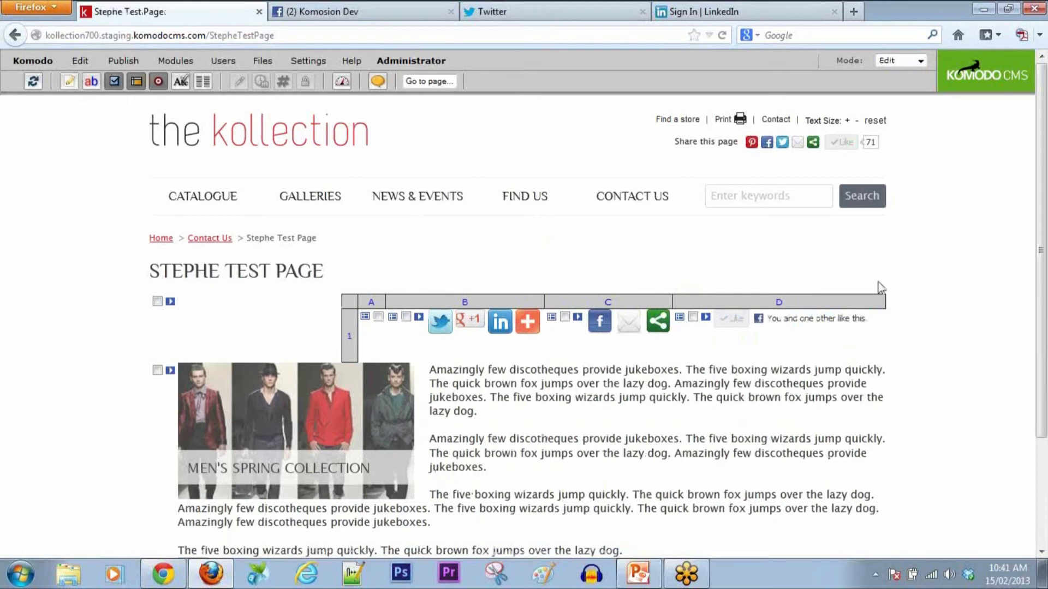
Step: Insert a new item above the image block, switch to preview, and make it a YouTube video
{"action": "left_click", "coordinate": [157, 370]}
{"action": "left_click", "coordinate": [80, 61]}
{"action": "left_click", "coordinate": [93, 81]}
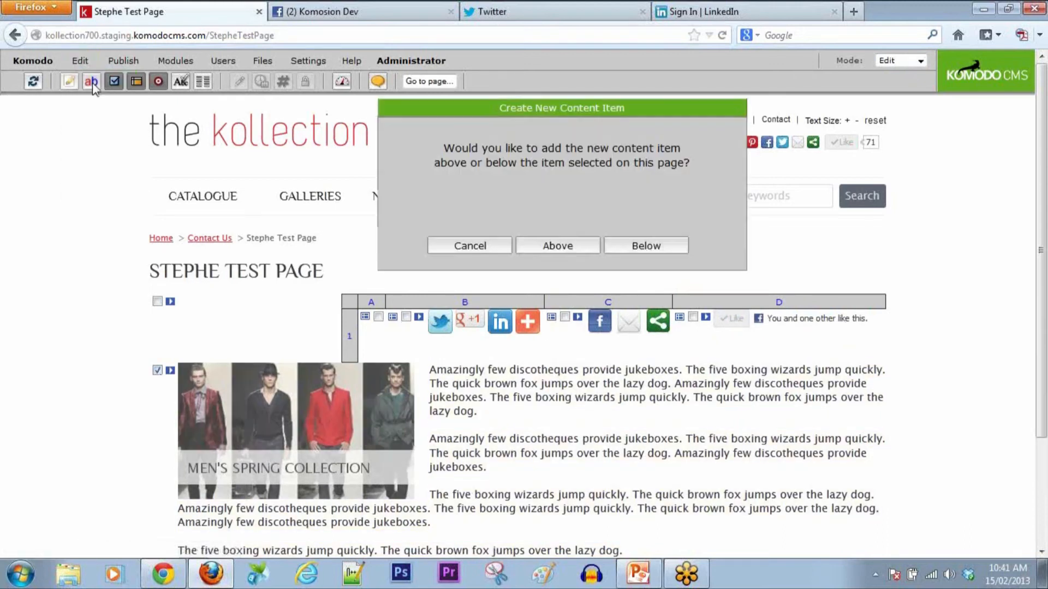
{"action": "left_click", "coordinate": [576, 247]}
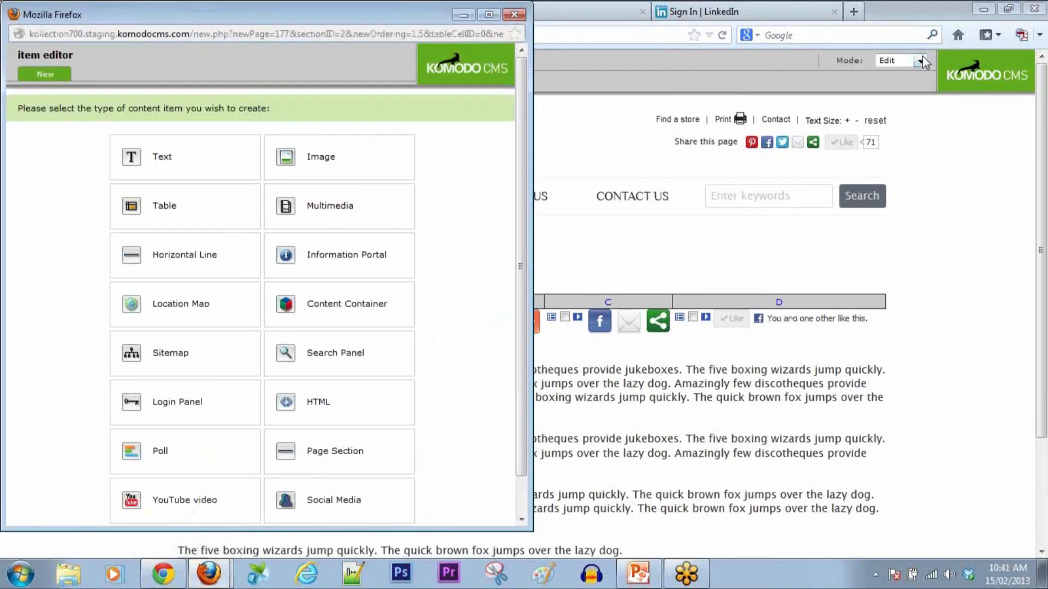
{"action": "left_click", "coordinate": [920, 60]}
{"action": "left_click", "coordinate": [895, 82]}
{"action": "mouse_move", "coordinate": [209, 573]}
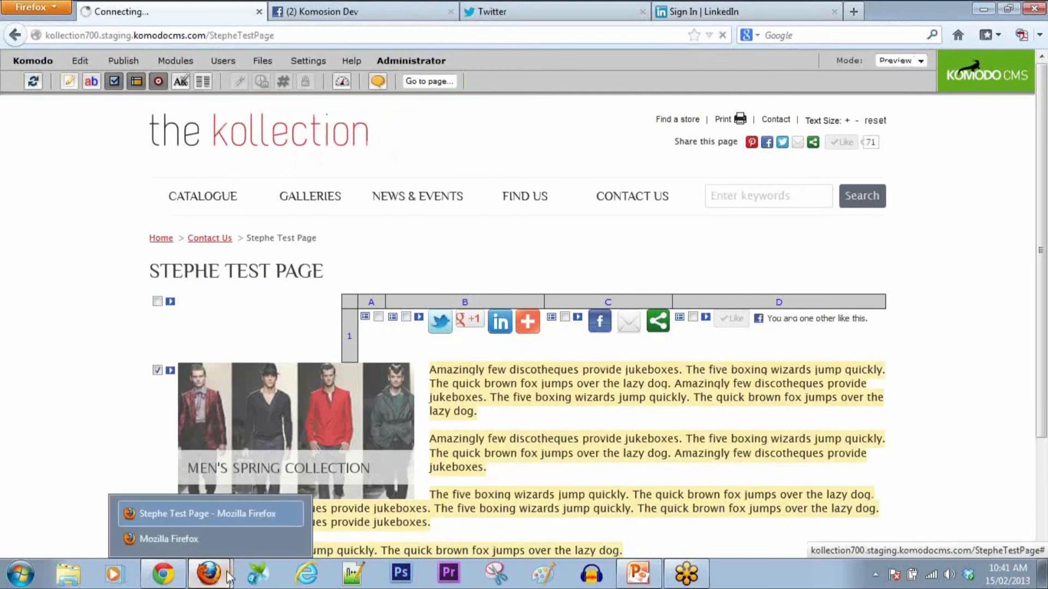
{"action": "left_click", "coordinate": [175, 538]}
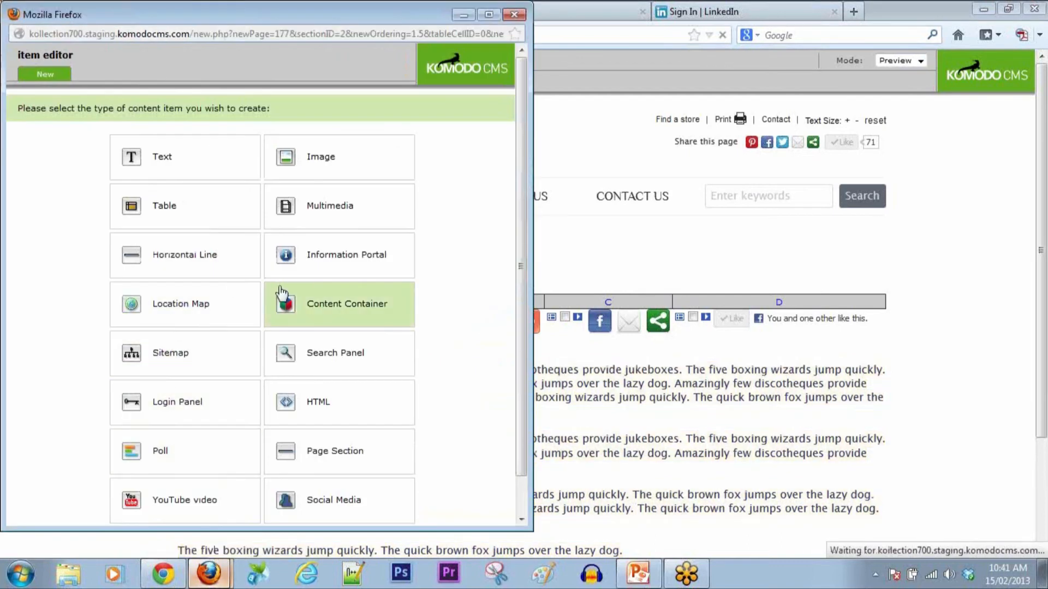
{"action": "left_click", "coordinate": [182, 505]}
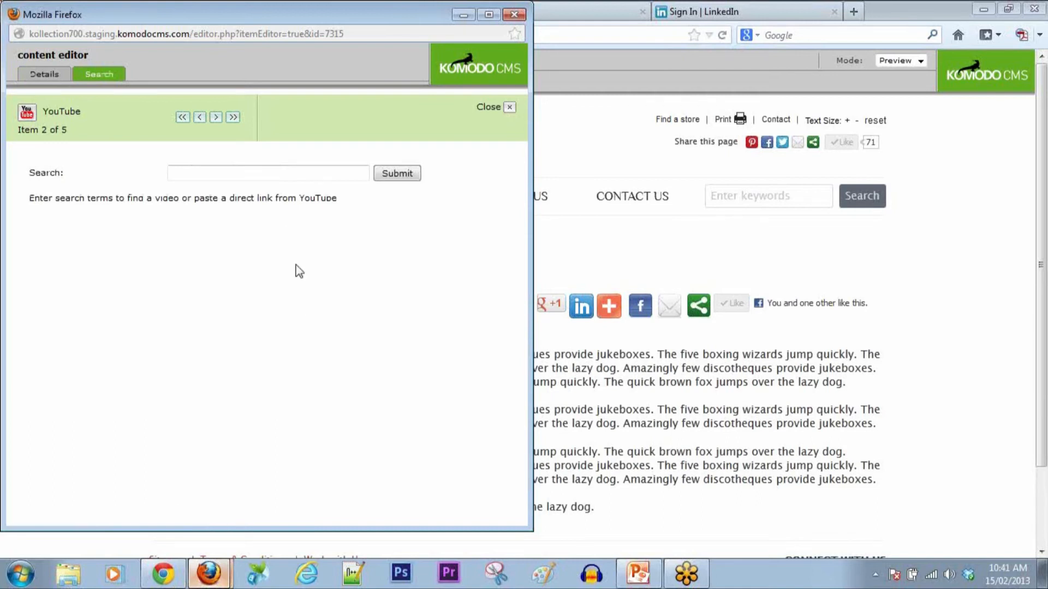
Step: Search for 'horace oeaiu komosion' and insert the Horace Dediu digital strategy interview video
{"action": "left_click", "coordinate": [290, 173]}
{"action": "type", "text": "horace oeaiu komosion"}
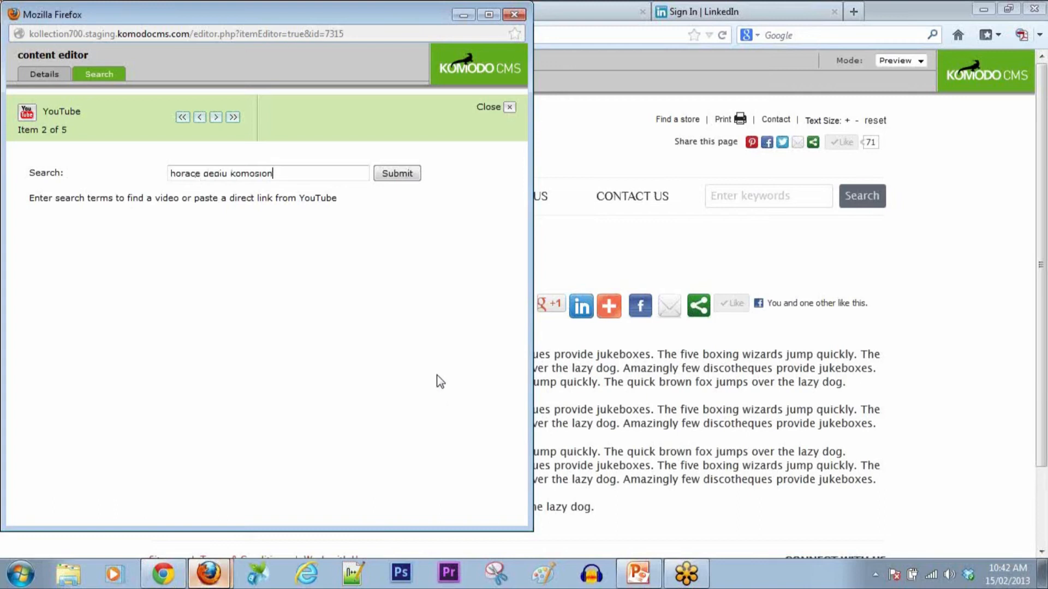
{"action": "left_click", "coordinate": [403, 174]}
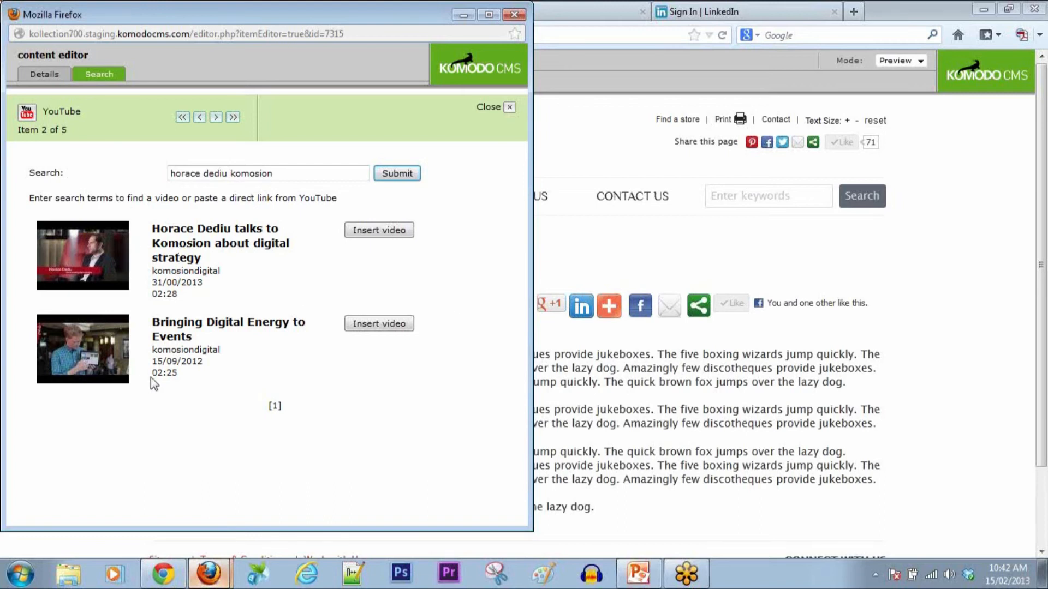
{"action": "left_click", "coordinate": [368, 235]}
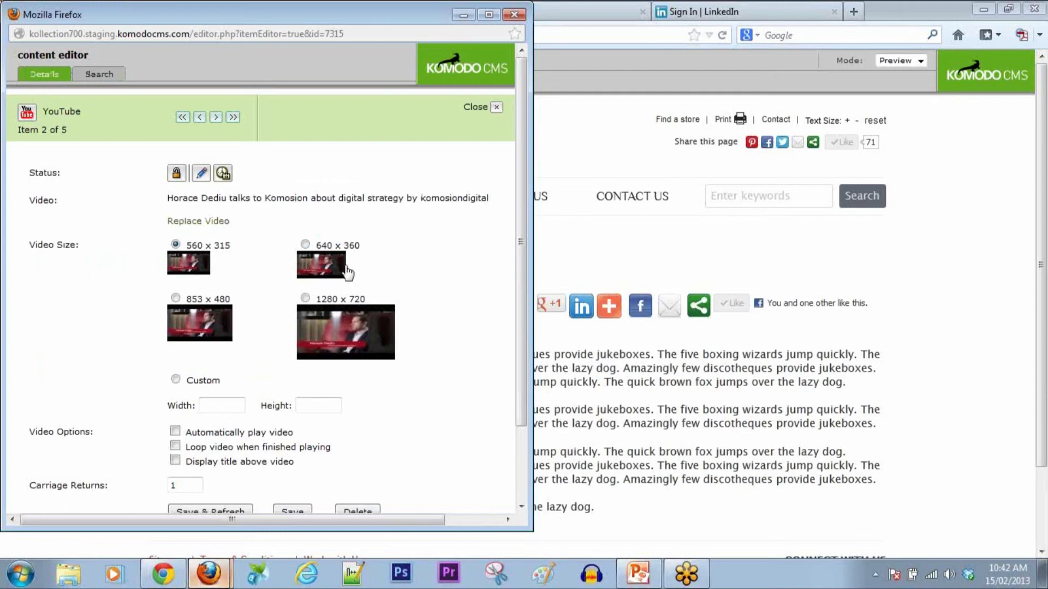
Step: Set the video to 853 x 480 with autoplay, looping and 2 carriage returns, then save
{"action": "left_click", "coordinate": [175, 298]}
{"action": "scroll", "coordinate": [468, 282], "scroll_direction": "down", "scroll_amount": 3}
{"action": "scroll", "coordinate": [468, 282], "scroll_direction": "up", "scroll_amount": 3}
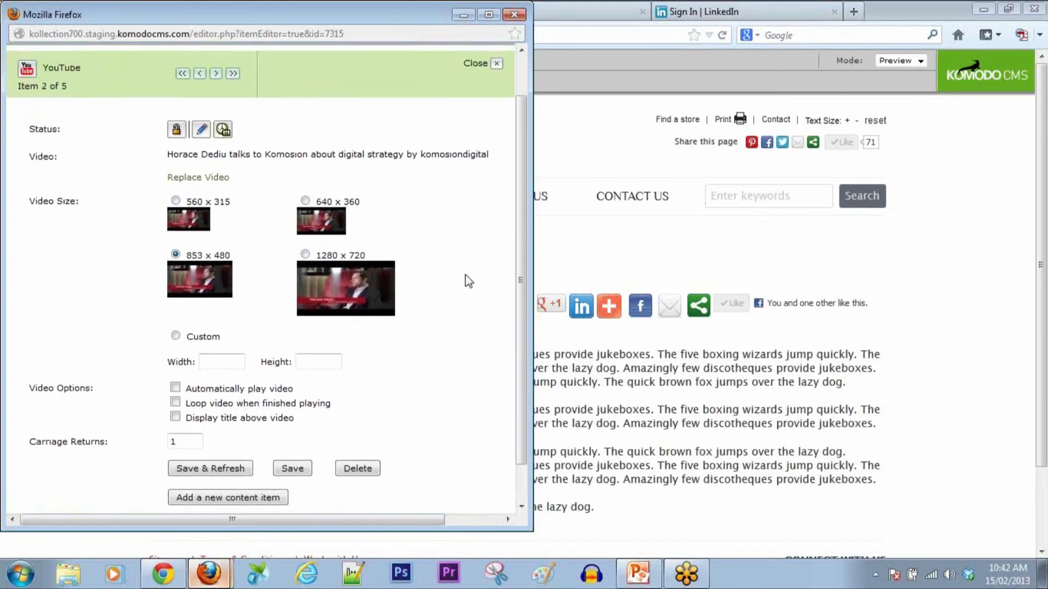
{"action": "scroll", "coordinate": [468, 282], "scroll_direction": "down", "scroll_amount": 3}
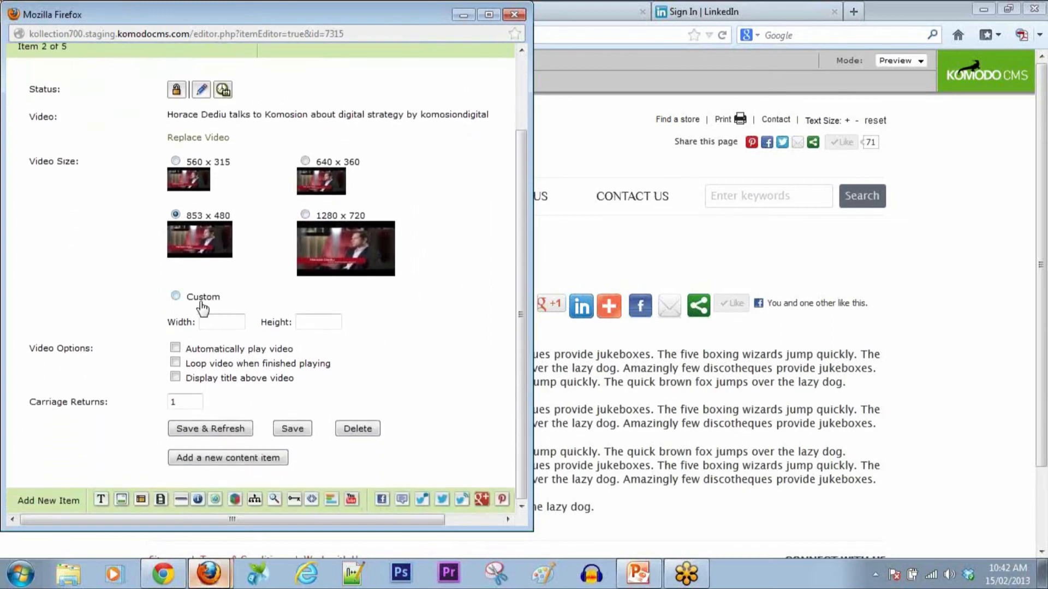
{"action": "left_click", "coordinate": [175, 363]}
{"action": "left_click", "coordinate": [175, 348]}
{"action": "left_click_drag", "start_coordinate": [196, 402], "coordinate": [157, 402]}
{"action": "type", "text": "2"}
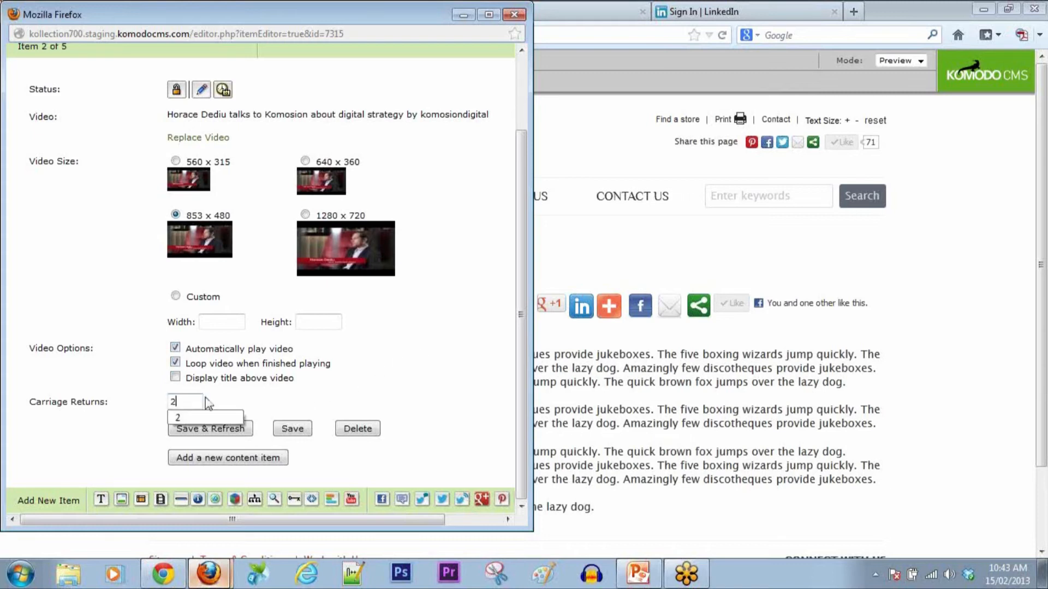
{"action": "left_click", "coordinate": [233, 431]}
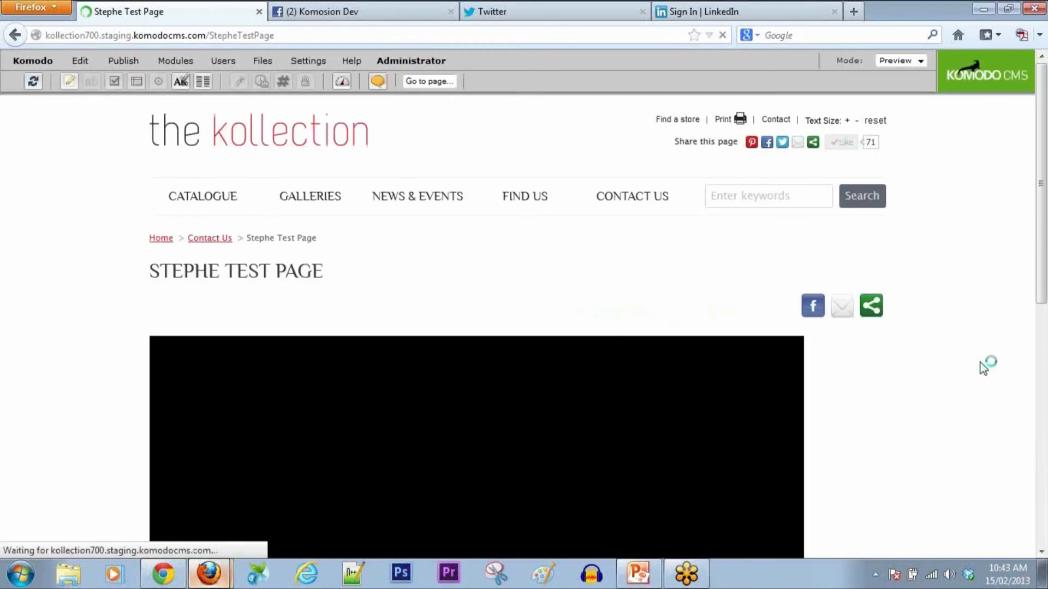
Step: Pause the embedded interview video on the test page and open a blank Firefox tab
{"action": "scroll", "coordinate": [984, 368], "scroll_direction": "down", "scroll_amount": 3}
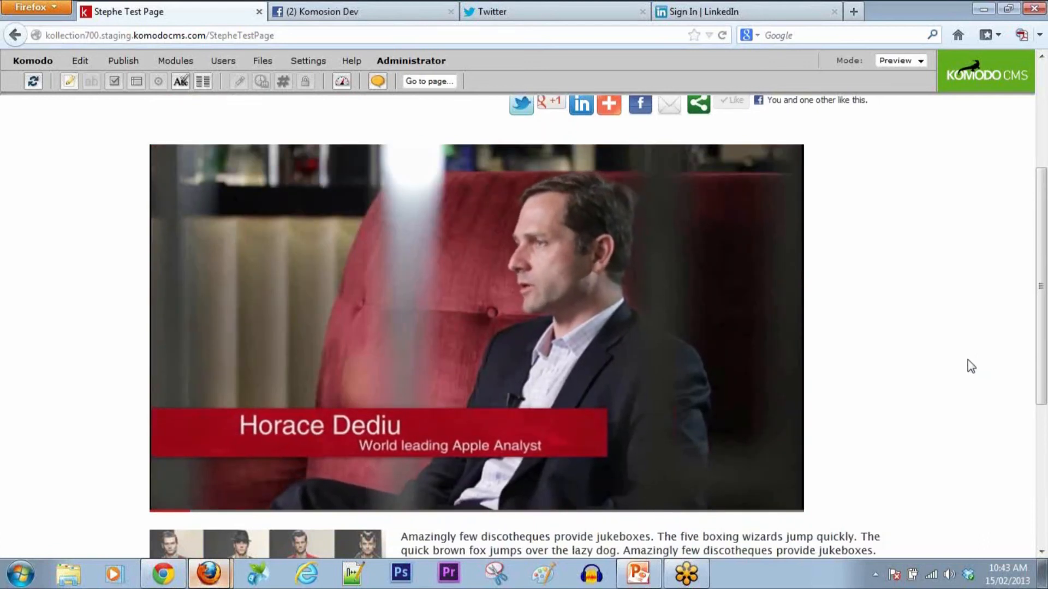
{"action": "mouse_move", "coordinate": [701, 356]}
{"action": "left_click", "coordinate": [172, 503]}
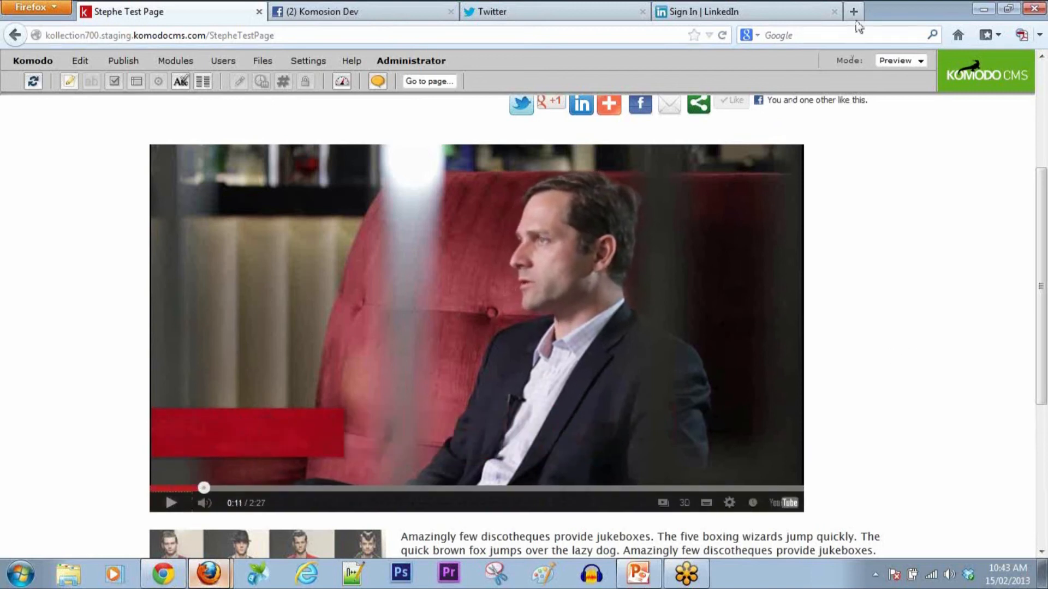
{"action": "left_click", "coordinate": [855, 12]}
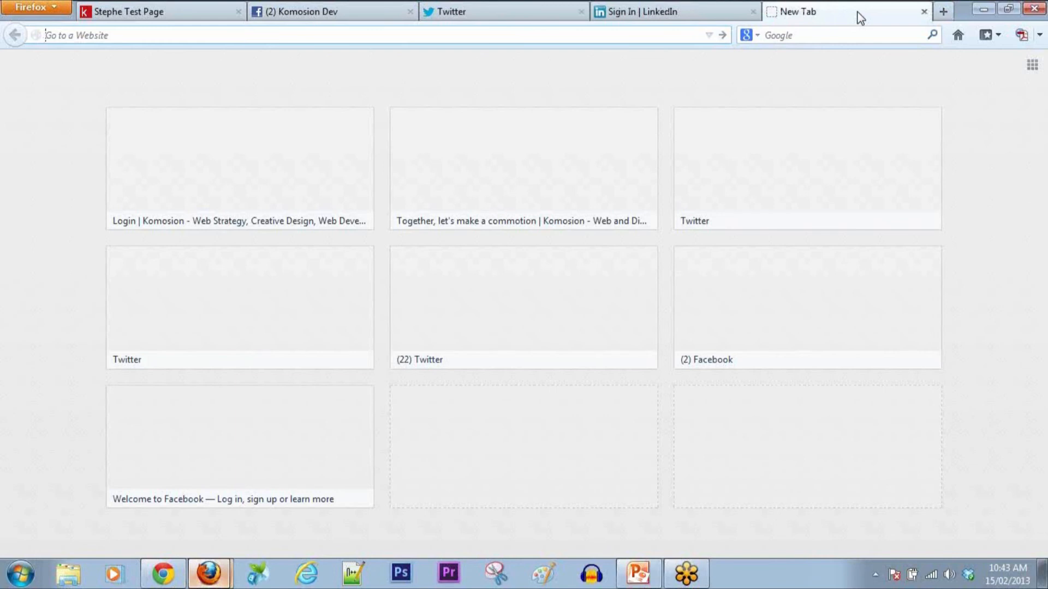
Step: Go to youtube.com, search for 'komosion', and open the komosiondigital channel
{"action": "type", "text": "youtube.com"}
{"action": "key", "text": "Return"}
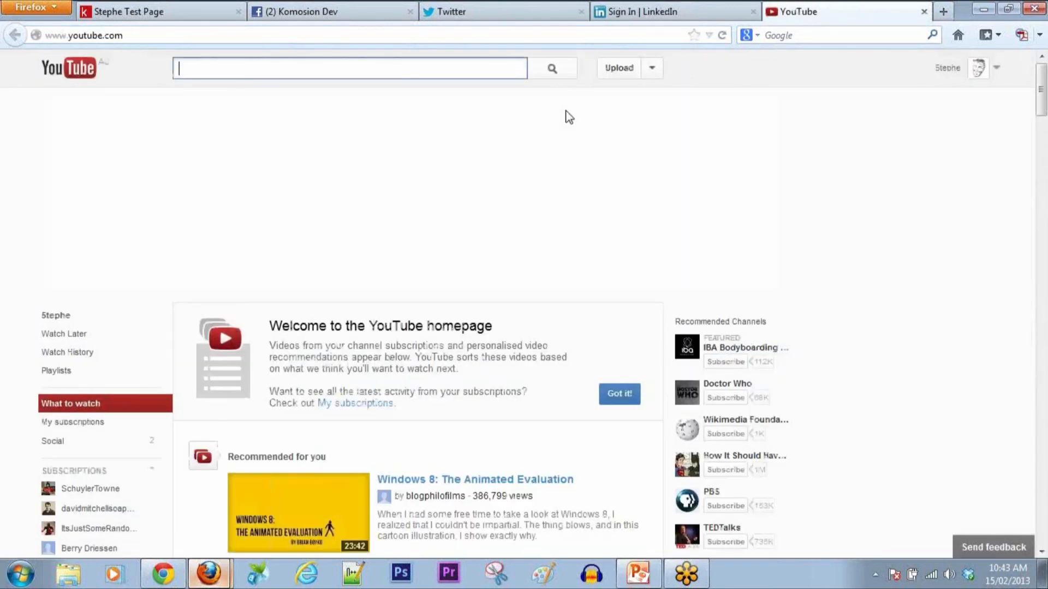
{"action": "type", "text": "komosion"}
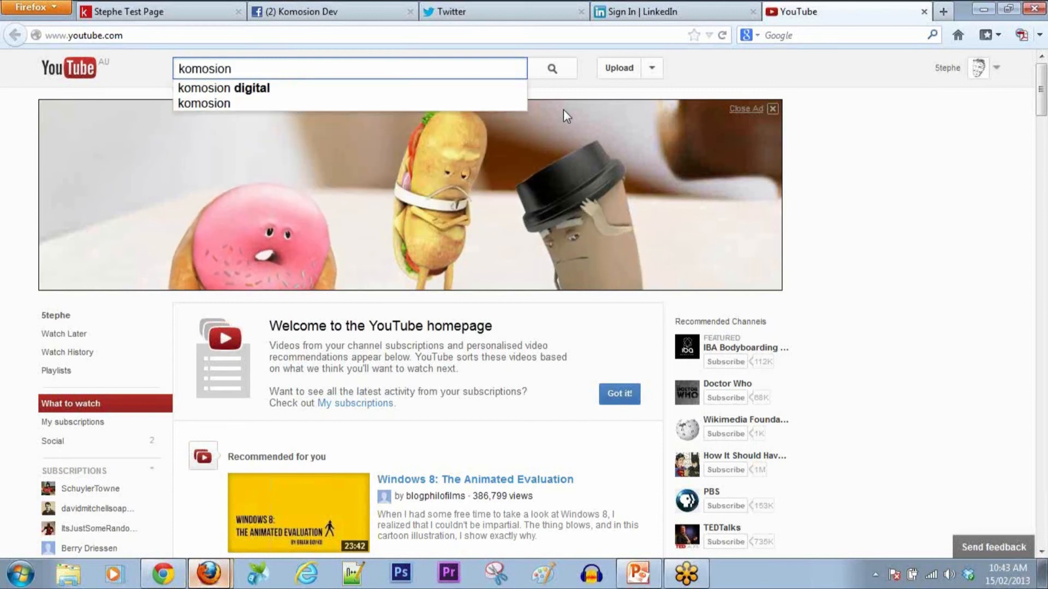
{"action": "left_click", "coordinate": [443, 93]}
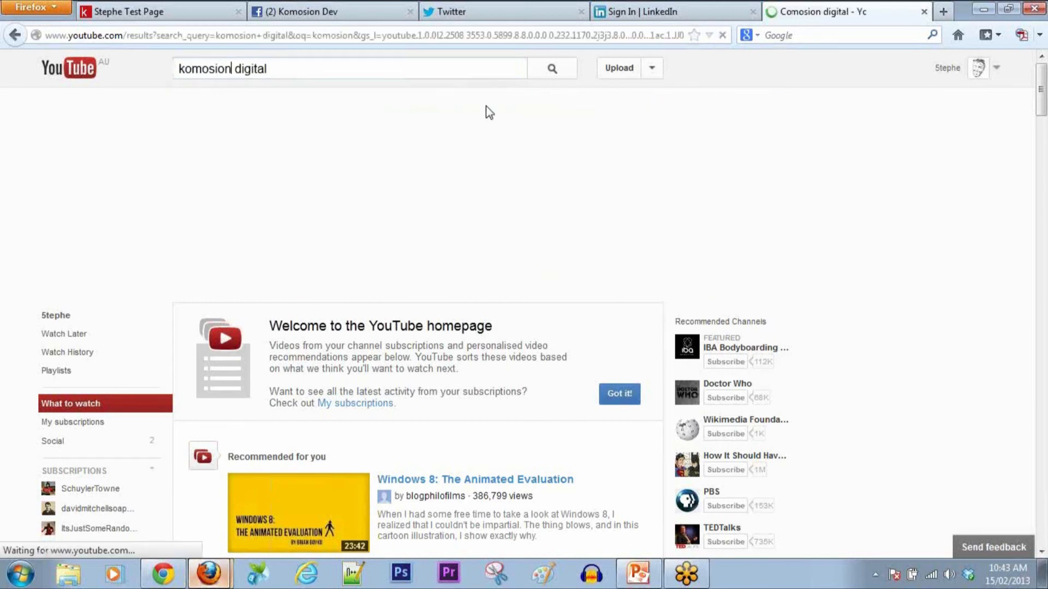
{"action": "left_click", "coordinate": [363, 516]}
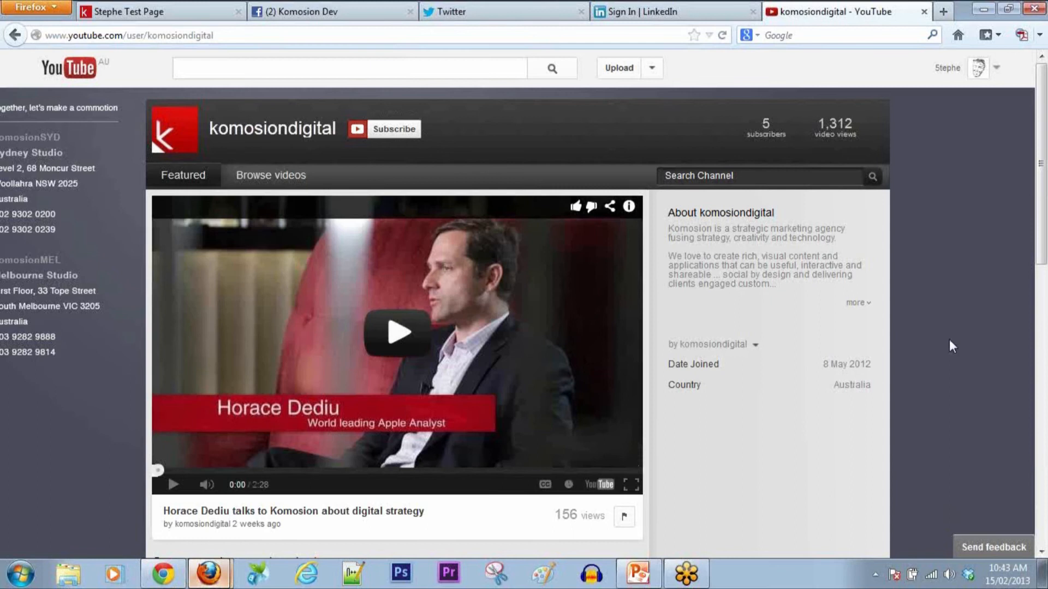
Step: Copy the Troy Brandt of Flipboard video's URL from the Digital Insights playlist, pause it, and return to the Stephe Test Page
{"action": "scroll", "coordinate": [948, 340], "scroll_direction": "down", "scroll_amount": 5}
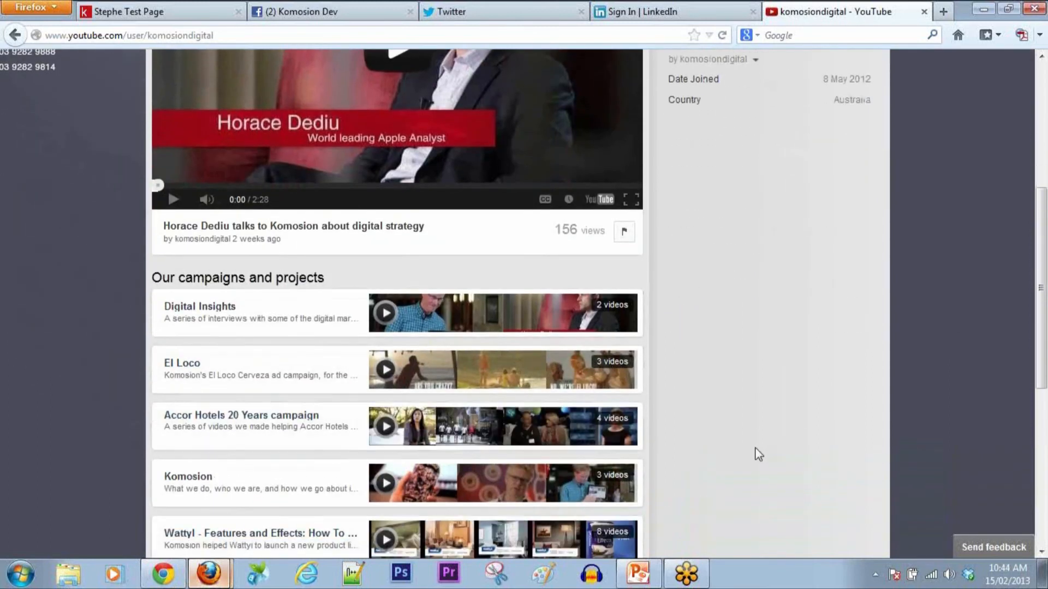
{"action": "scroll", "coordinate": [759, 454], "scroll_direction": "down", "scroll_amount": 2}
{"action": "scroll", "coordinate": [759, 454], "scroll_direction": "down", "scroll_amount": 1}
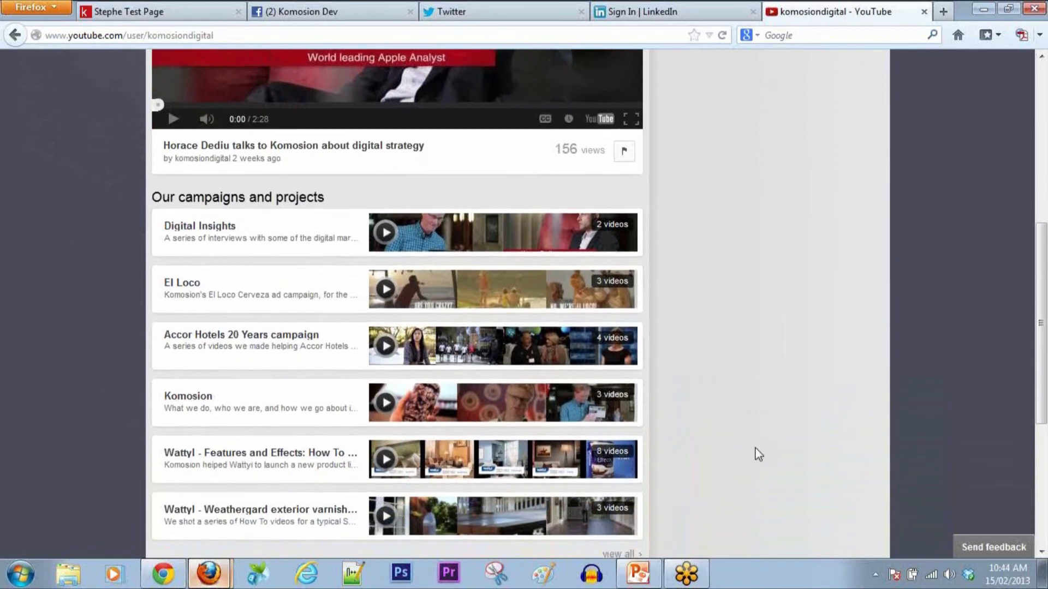
{"action": "scroll", "coordinate": [757, 454], "scroll_direction": "up", "scroll_amount": 3}
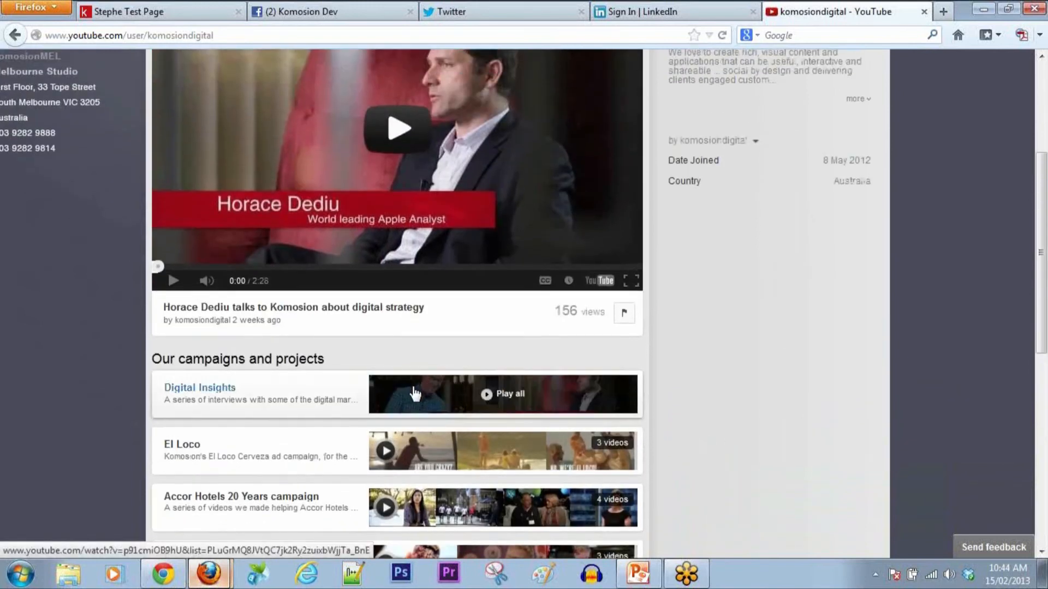
{"action": "left_click", "coordinate": [232, 392]}
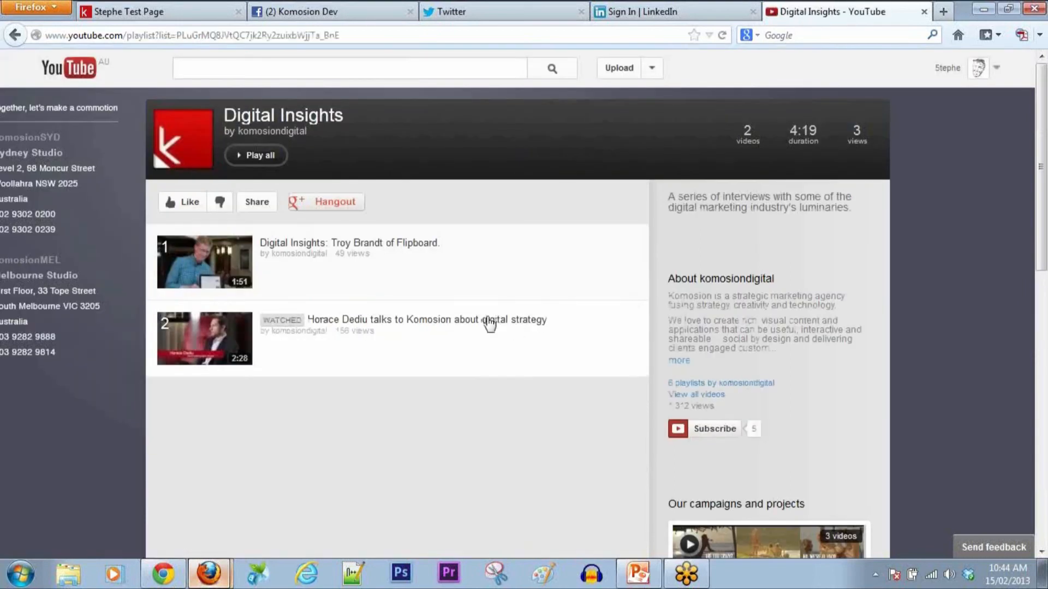
{"action": "left_click", "coordinate": [413, 250]}
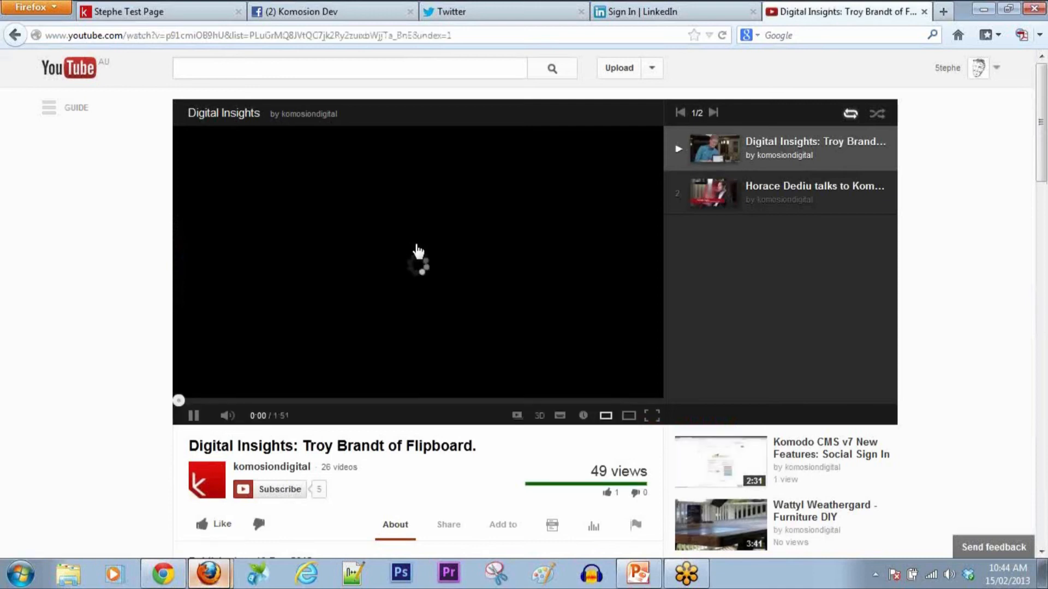
{"action": "left_click", "coordinate": [450, 35]}
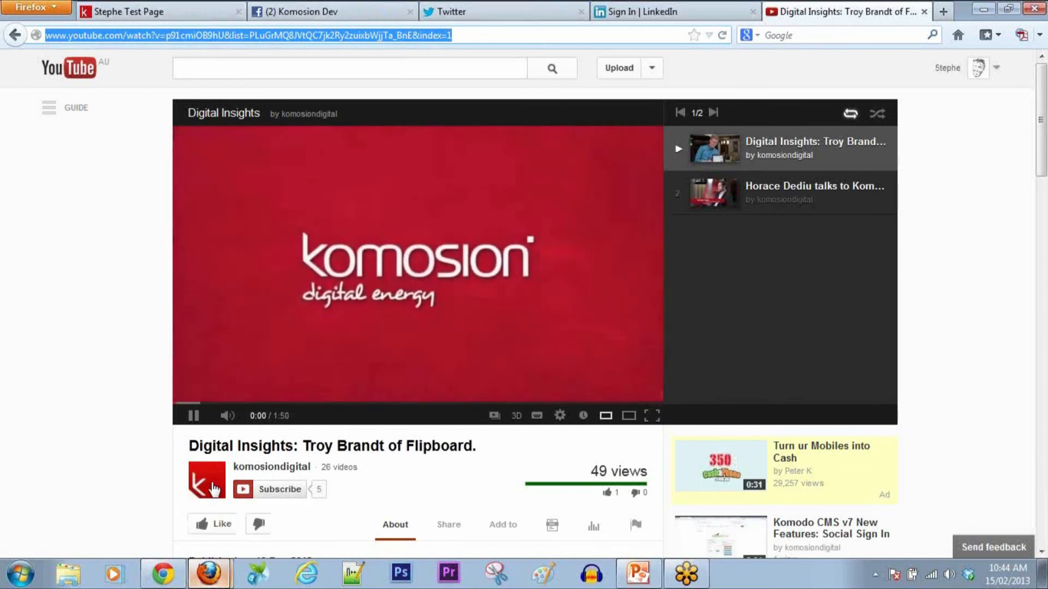
{"action": "left_click", "coordinate": [192, 416]}
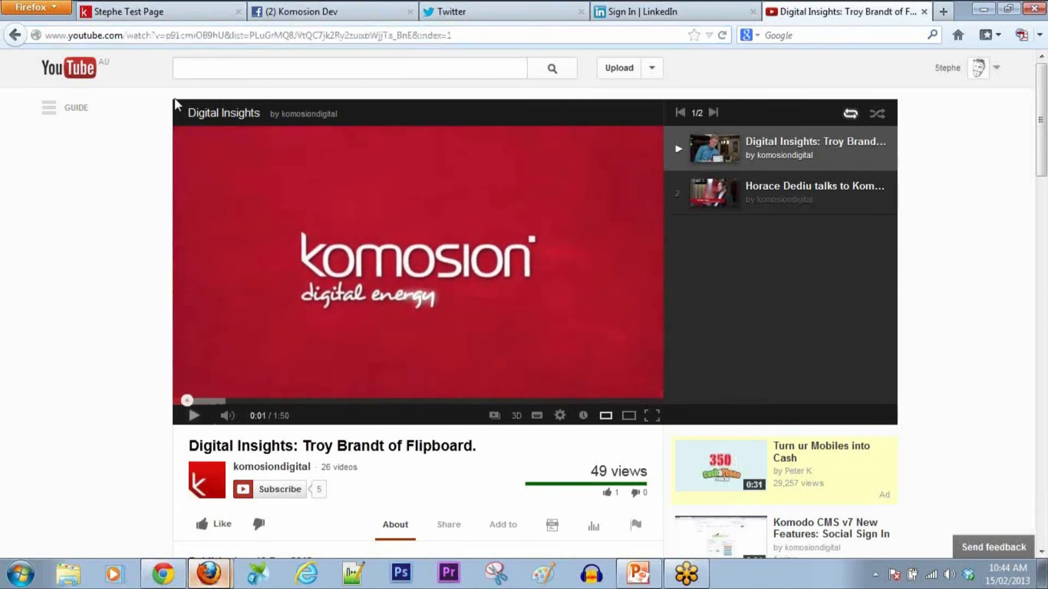
{"action": "left_click", "coordinate": [172, 13]}
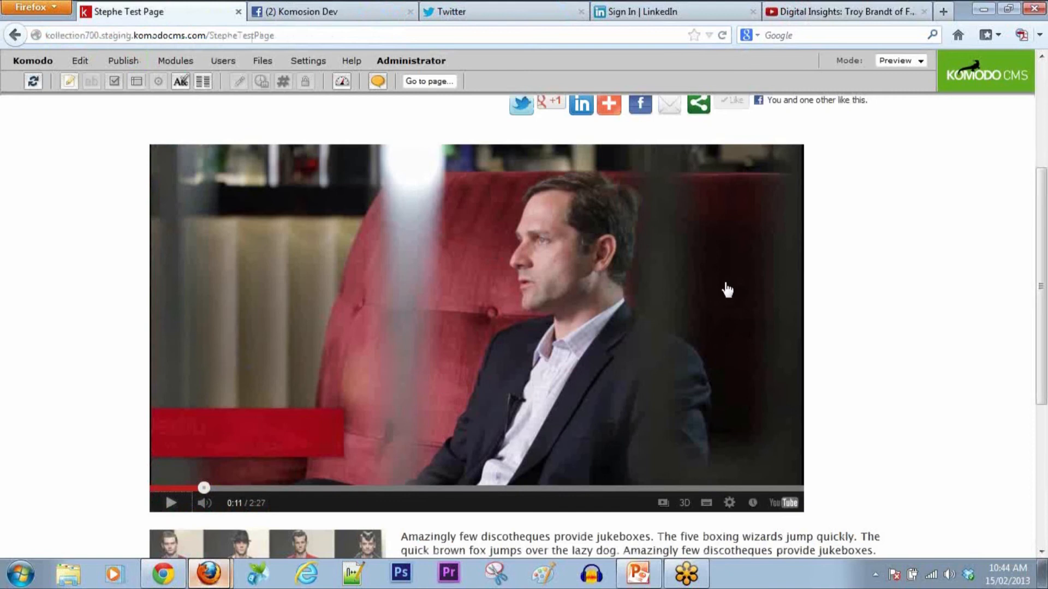
Step: In edit mode, delete the Horace Dediu YouTube video item and reload the page
{"action": "left_click", "coordinate": [918, 62]}
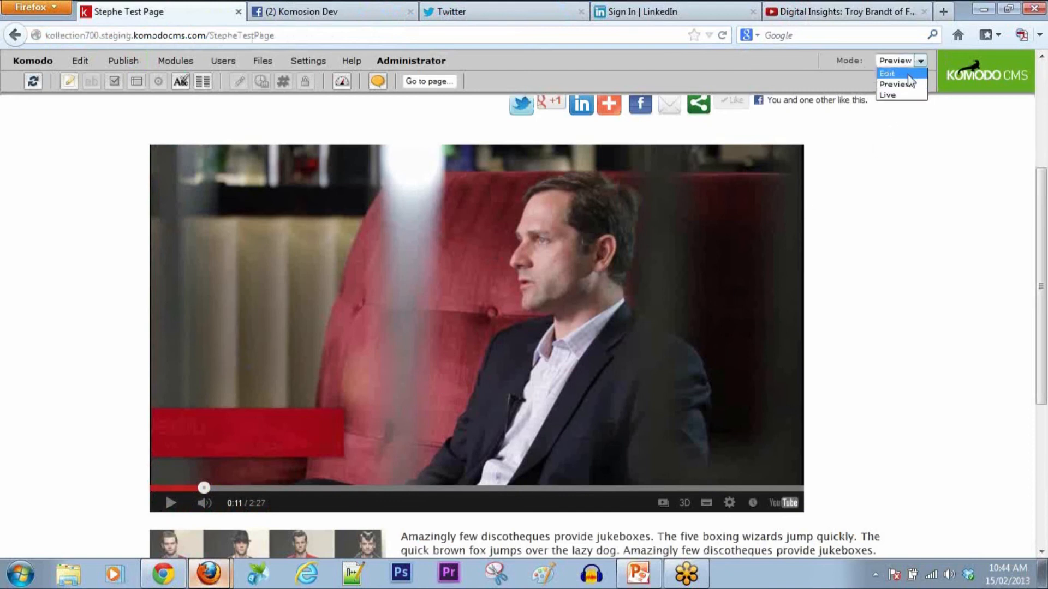
{"action": "left_click", "coordinate": [895, 72]}
{"action": "mouse_move", "coordinate": [147, 572]}
{"action": "mouse_move", "coordinate": [209, 573]}
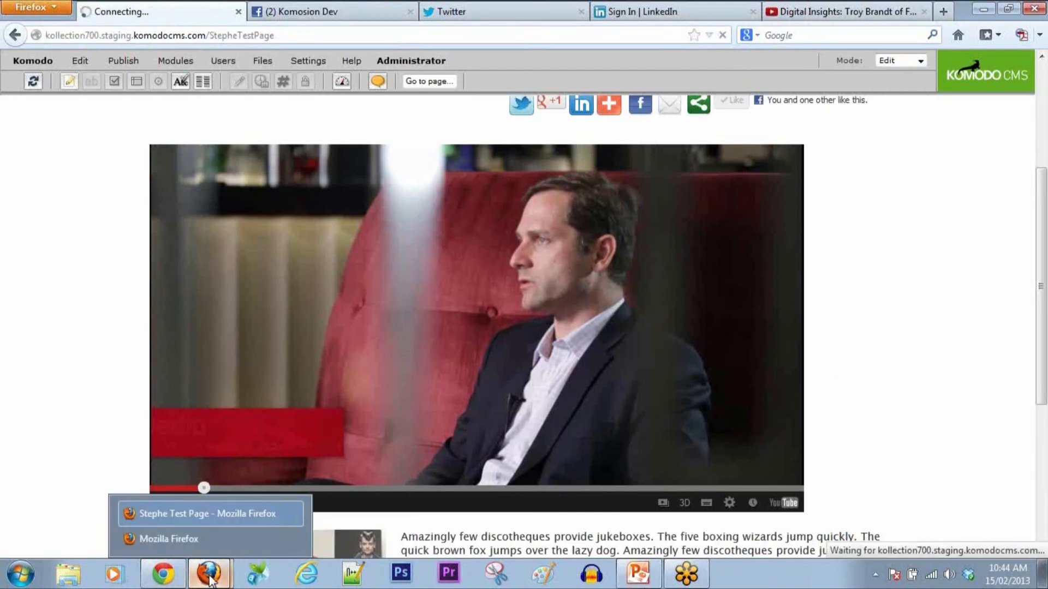
{"action": "left_click", "coordinate": [208, 546]}
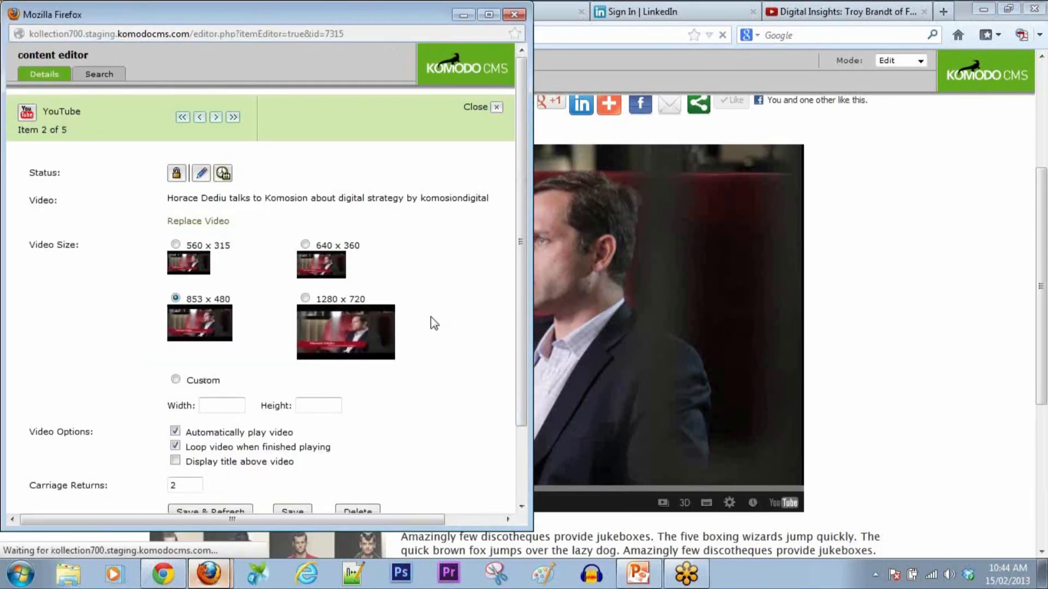
{"action": "scroll", "coordinate": [430, 316], "scroll_direction": "down", "scroll_amount": 3}
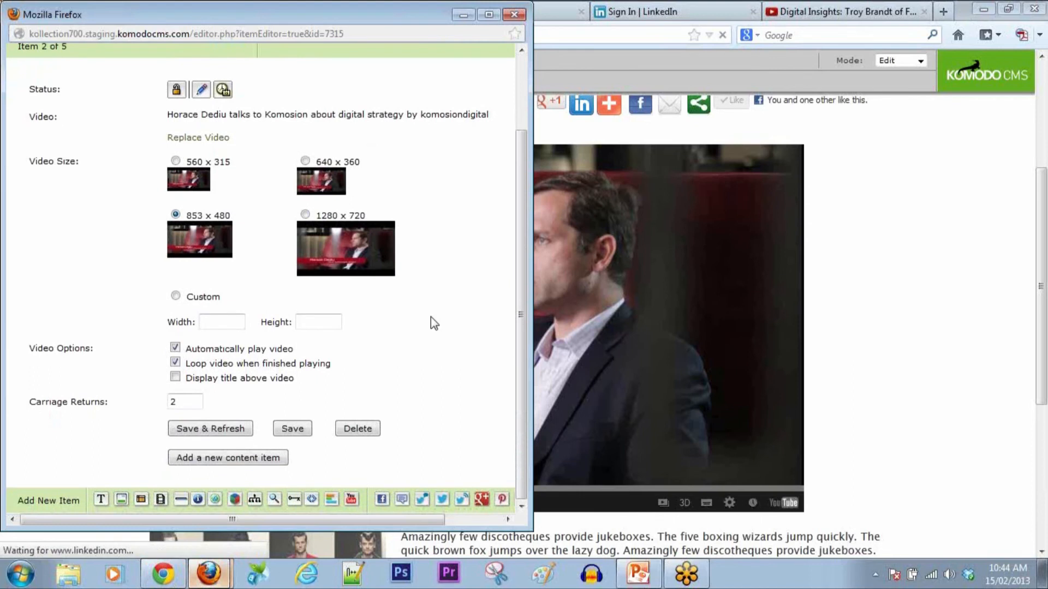
{"action": "left_click", "coordinate": [358, 428]}
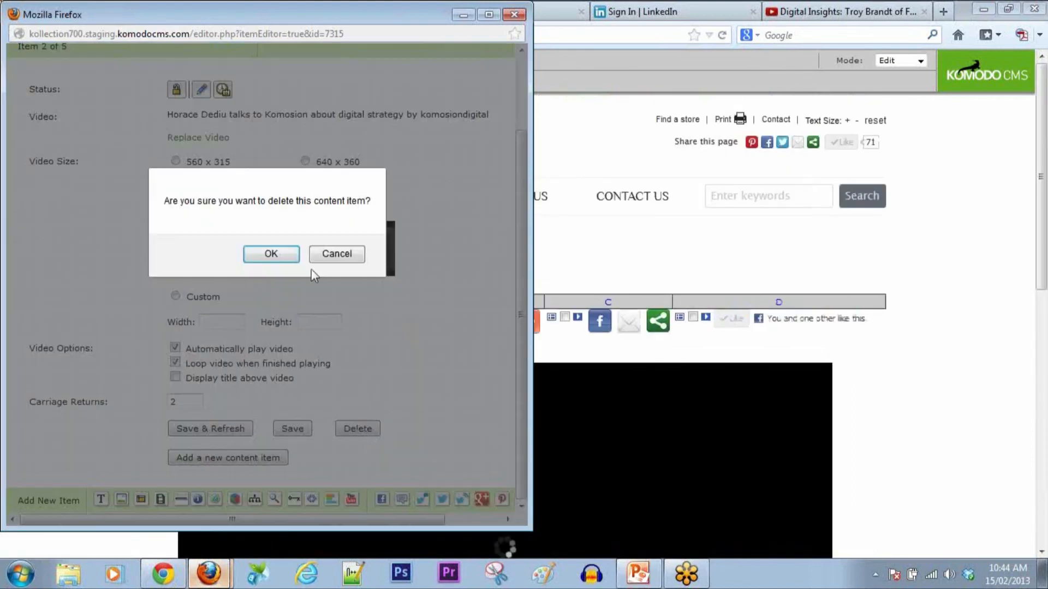
{"action": "left_click", "coordinate": [280, 254]}
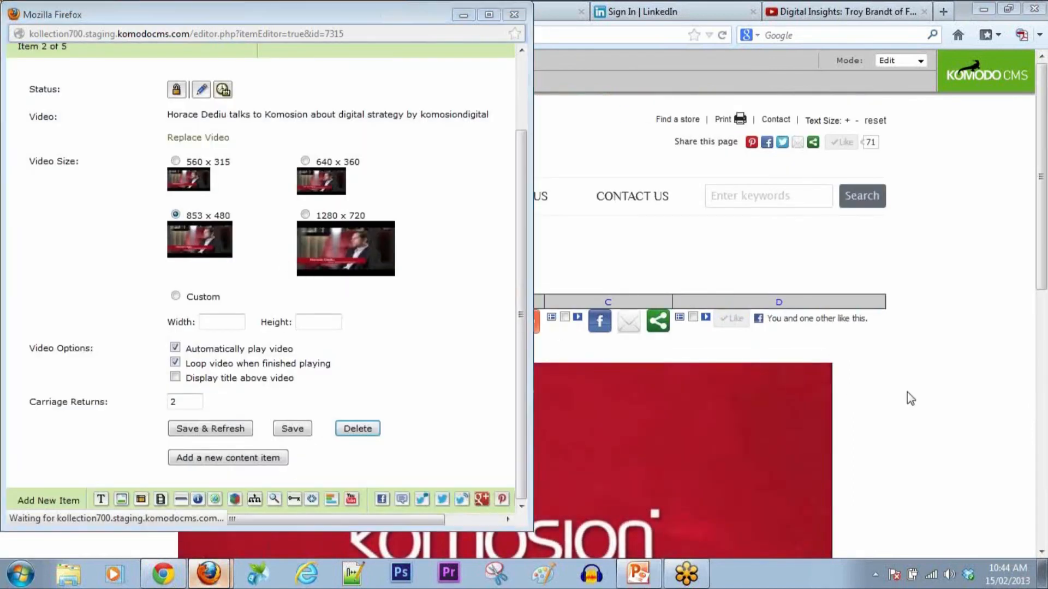
{"action": "scroll", "coordinate": [168, 386], "scroll_direction": "down", "scroll_amount": 2}
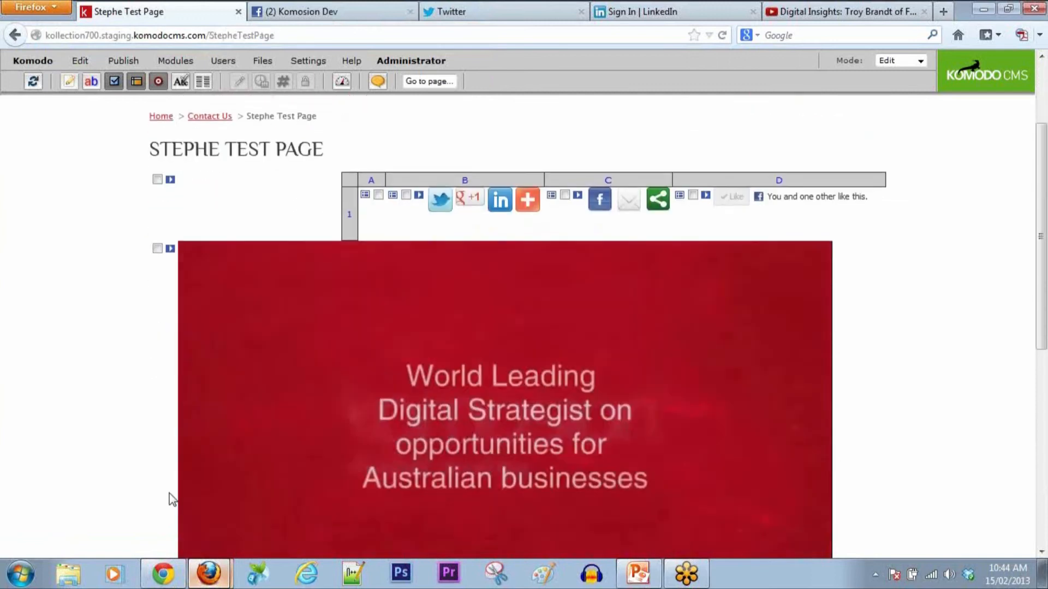
{"action": "left_click", "coordinate": [33, 82]}
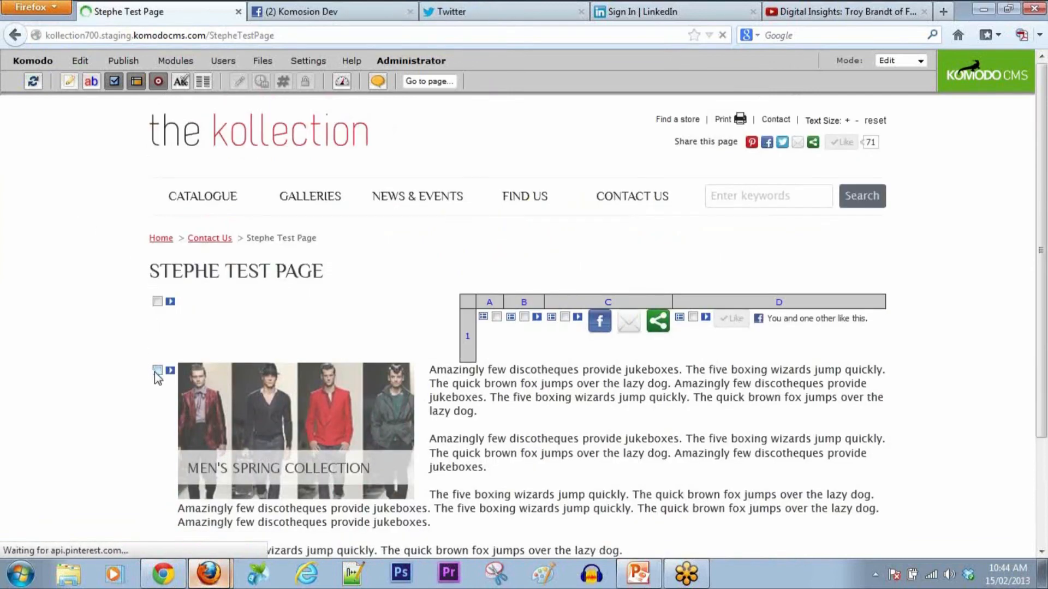
Step: Add a new YouTube video item above the Men's Spring Collection image and bring up its video finder
{"action": "left_click", "coordinate": [156, 370]}
{"action": "left_click", "coordinate": [89, 80]}
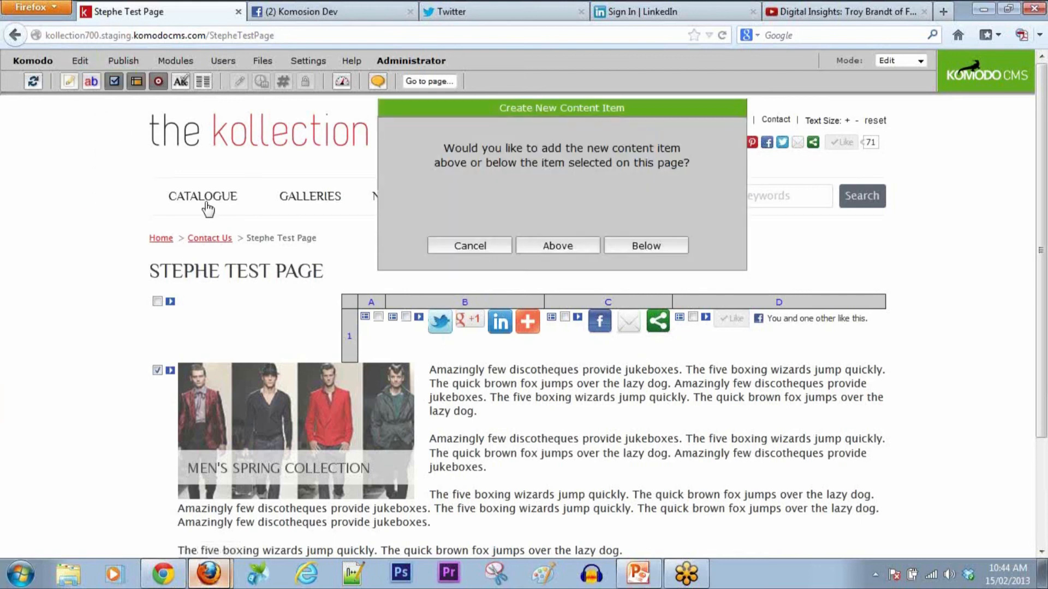
{"action": "left_click", "coordinate": [590, 251]}
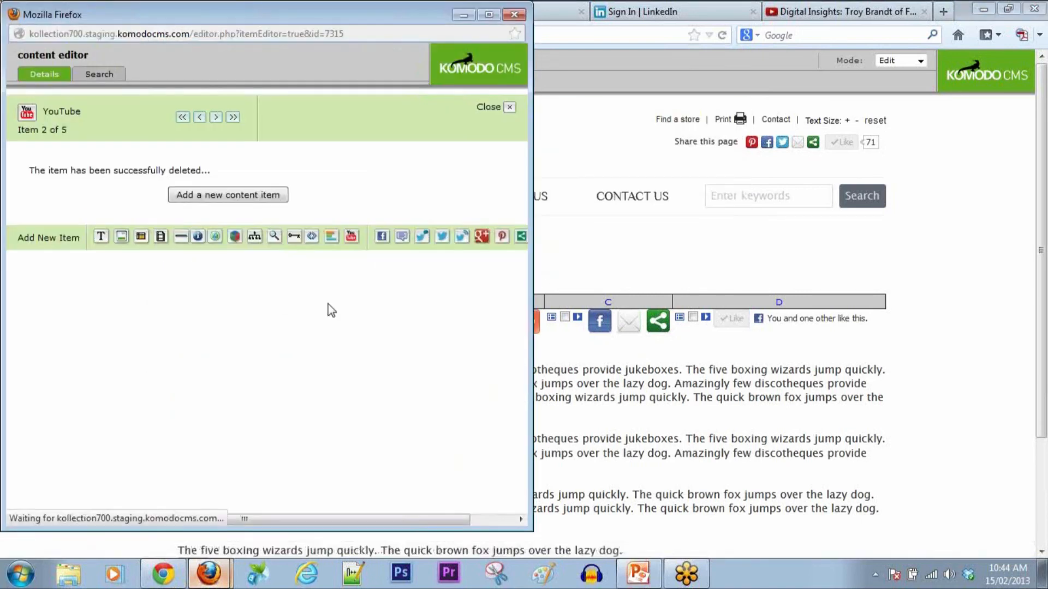
{"action": "left_click", "coordinate": [202, 501]}
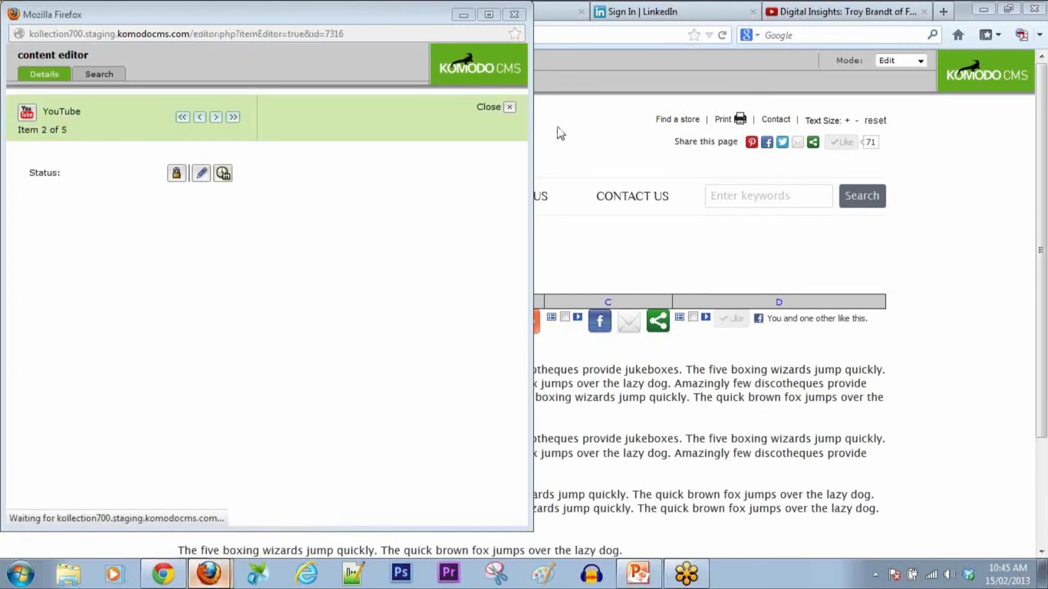
{"action": "left_click", "coordinate": [928, 14]}
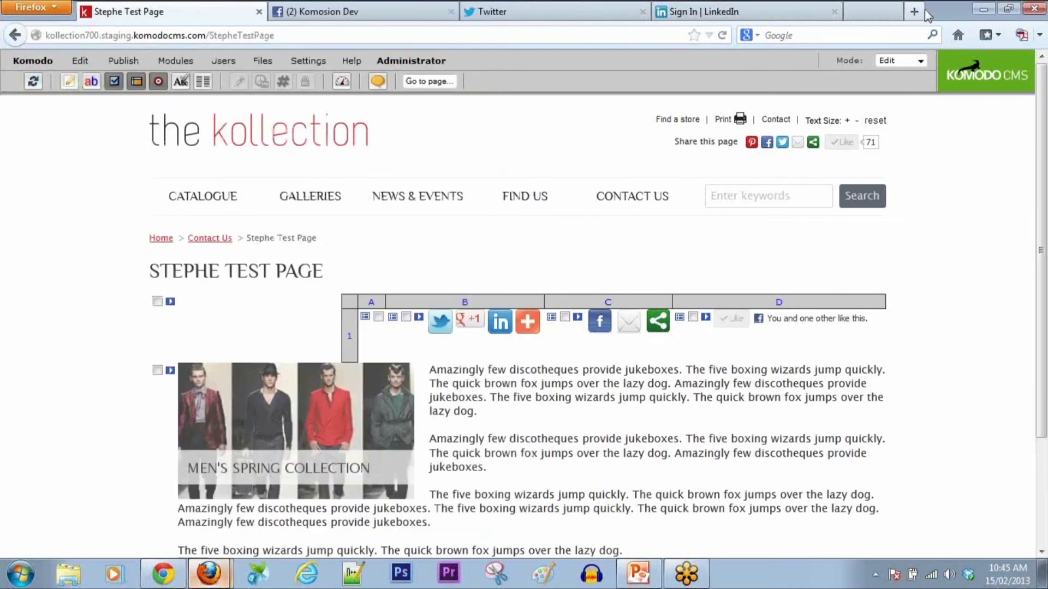
Step: Look up the Troy Brandt of Flipboard video from its pasted YouTube URL and insert it
{"action": "mouse_move", "coordinate": [211, 570]}
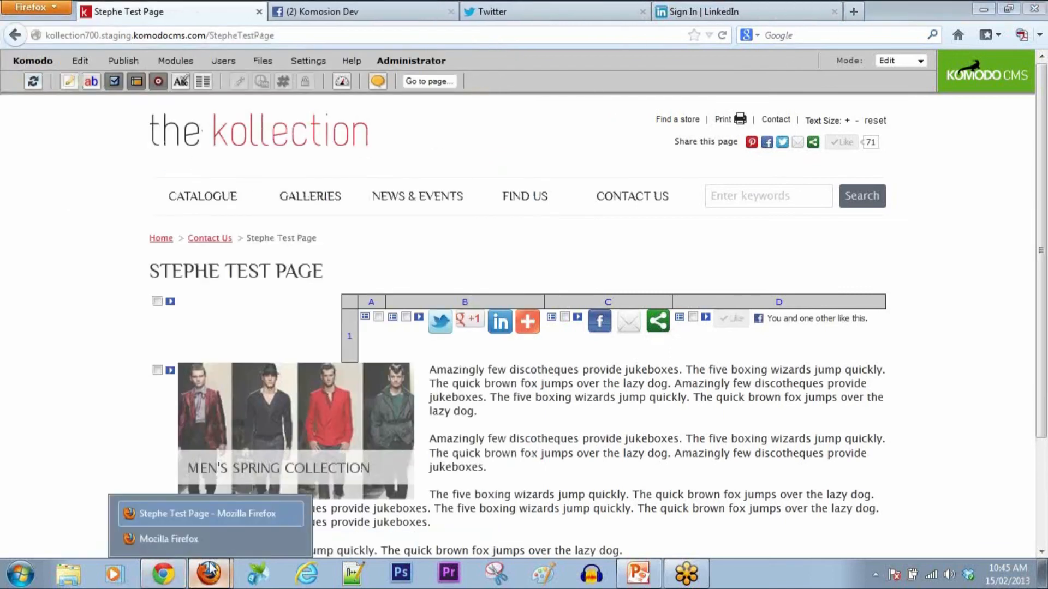
{"action": "left_click", "coordinate": [207, 541]}
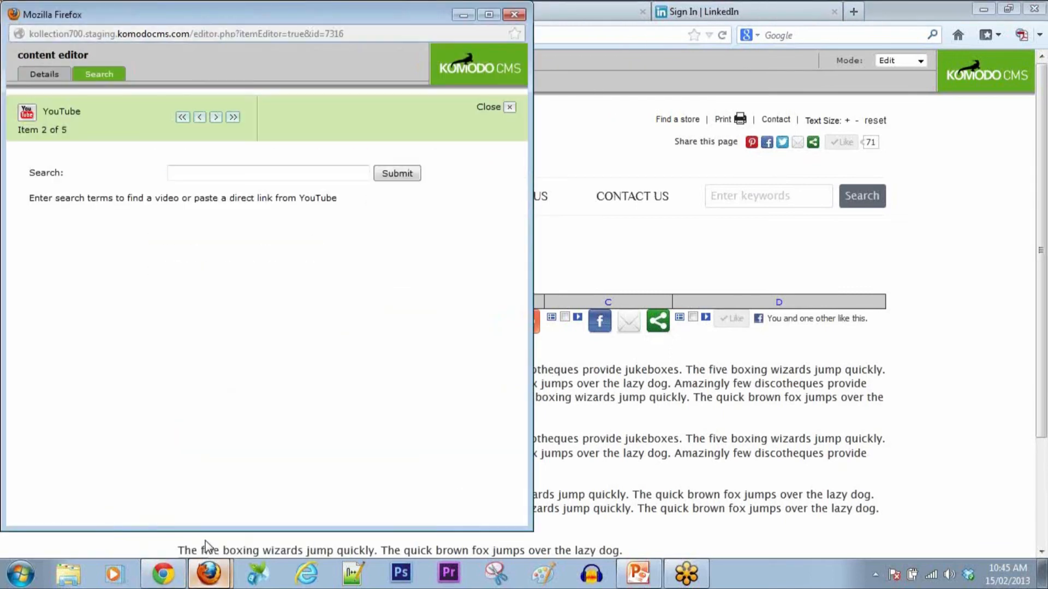
{"action": "right_click", "coordinate": [250, 173]}
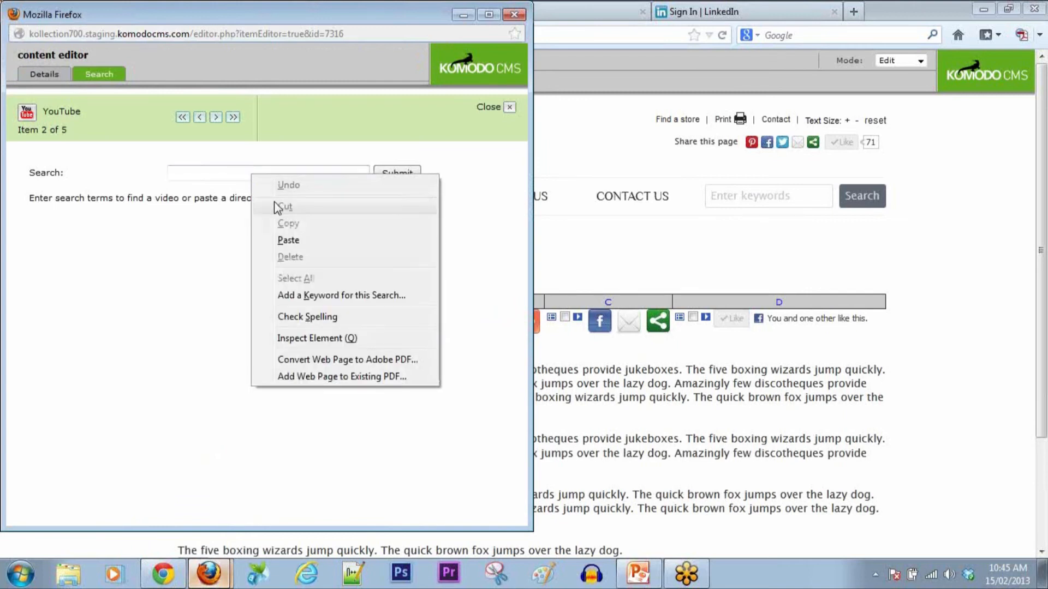
{"action": "left_click", "coordinate": [287, 240]}
{"action": "left_click", "coordinate": [392, 174]}
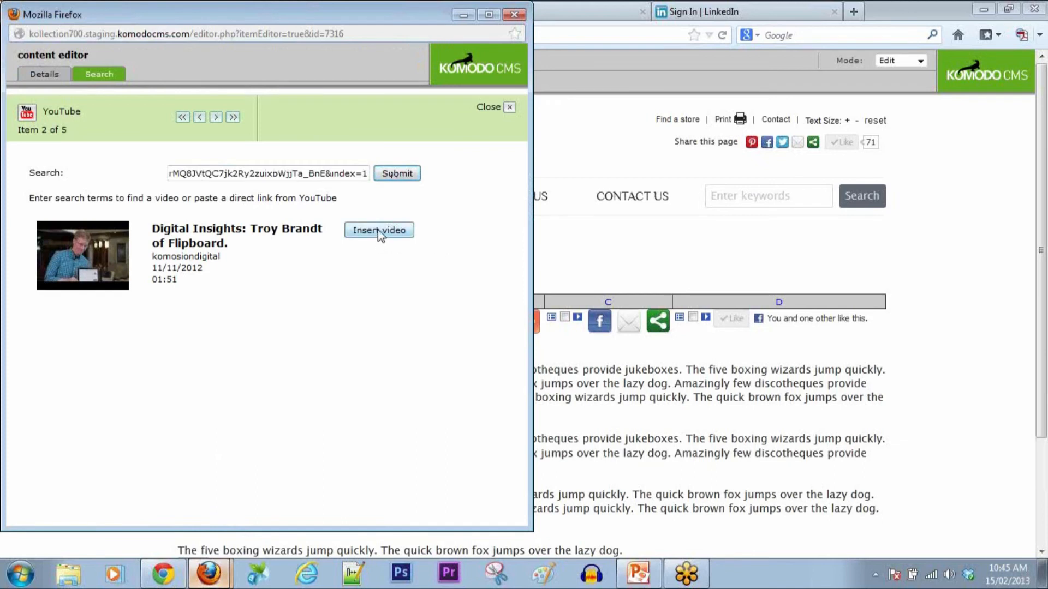
{"action": "left_click", "coordinate": [380, 234]}
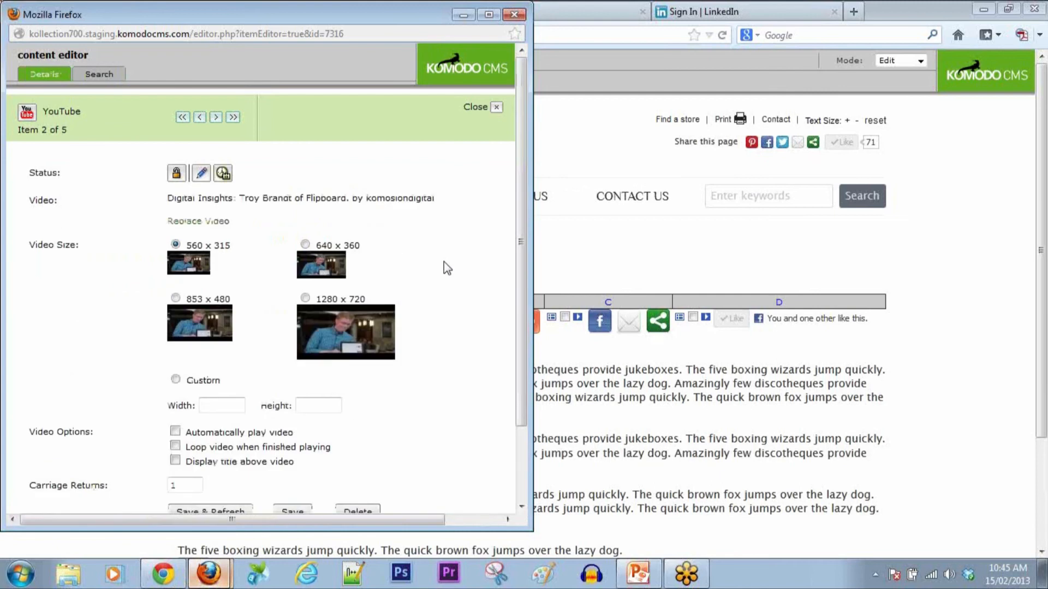
Step: Set the video to 853 x 480, looping, title shown, 2 carriage returns, and save
{"action": "scroll", "coordinate": [444, 261], "scroll_direction": "down", "scroll_amount": 3}
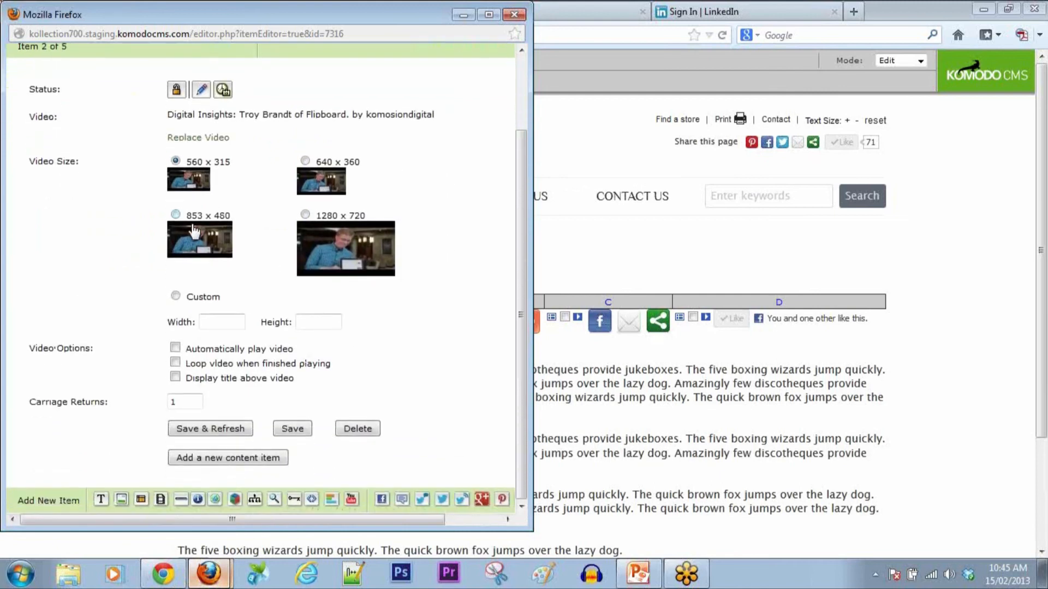
{"action": "left_click", "coordinate": [175, 215]}
{"action": "left_click", "coordinate": [174, 363]}
{"action": "left_click", "coordinate": [174, 377]}
{"action": "double_click", "coordinate": [175, 402]}
{"action": "type", "text": "2"}
{"action": "left_click", "coordinate": [211, 431]}
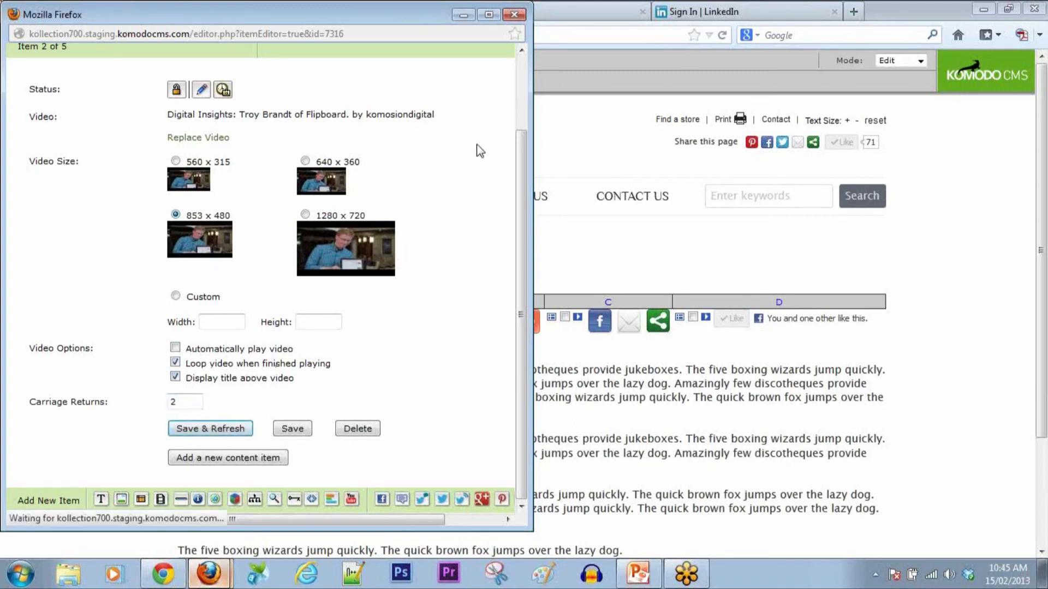
{"action": "left_click", "coordinate": [920, 64]}
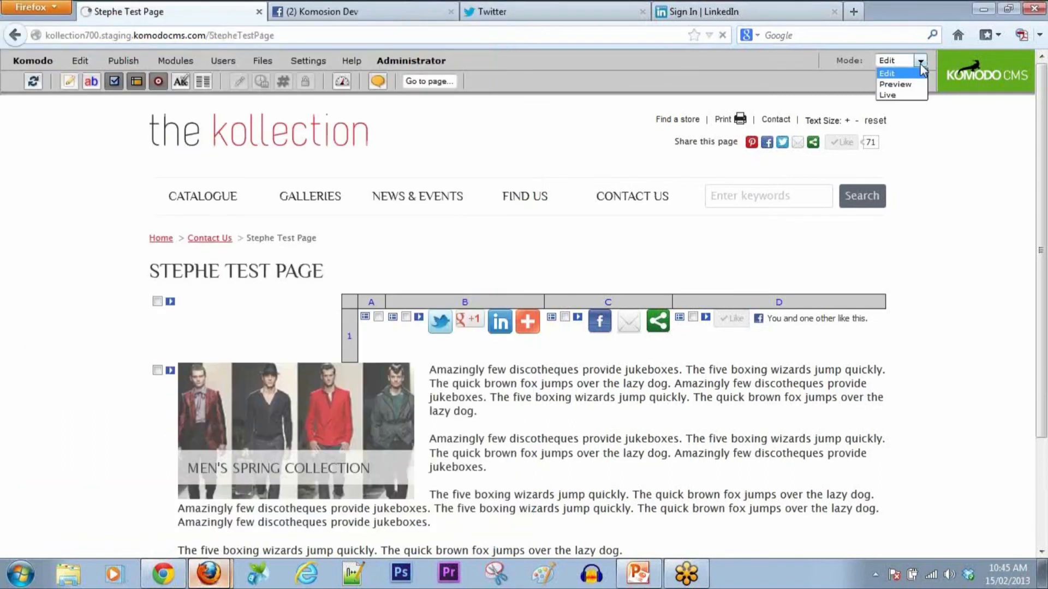
{"action": "left_click", "coordinate": [900, 80]}
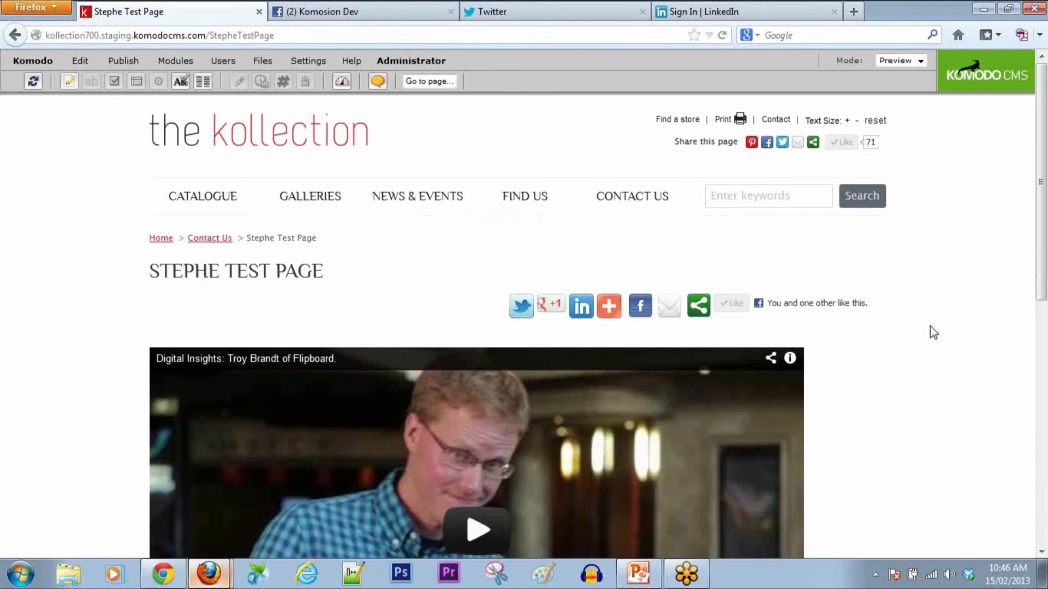
{"action": "scroll", "coordinate": [929, 325], "scroll_direction": "down", "scroll_amount": 5}
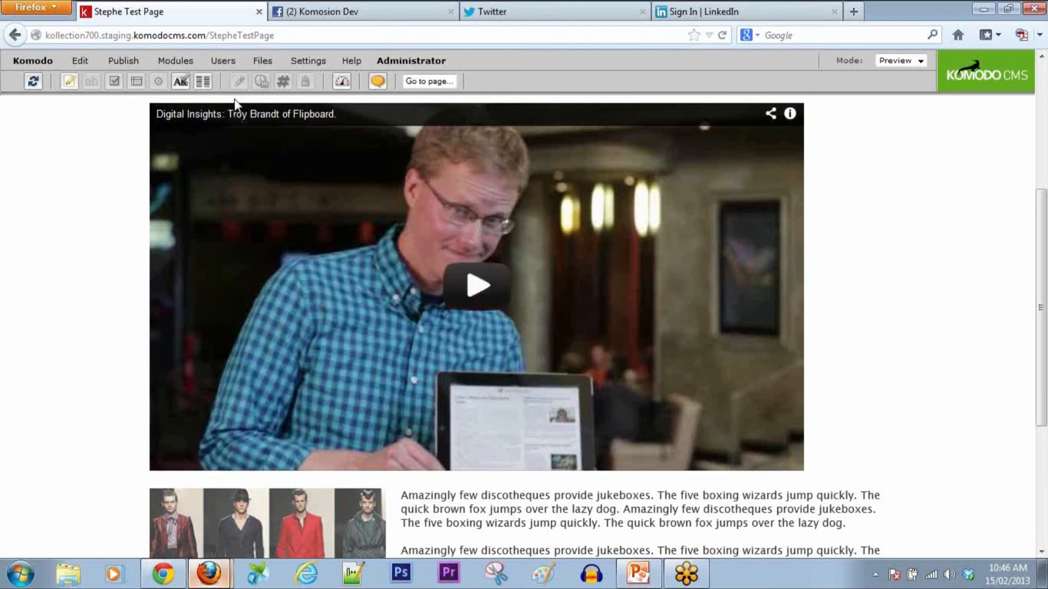
{"action": "scroll", "coordinate": [661, 365], "scroll_direction": "up", "scroll_amount": 5}
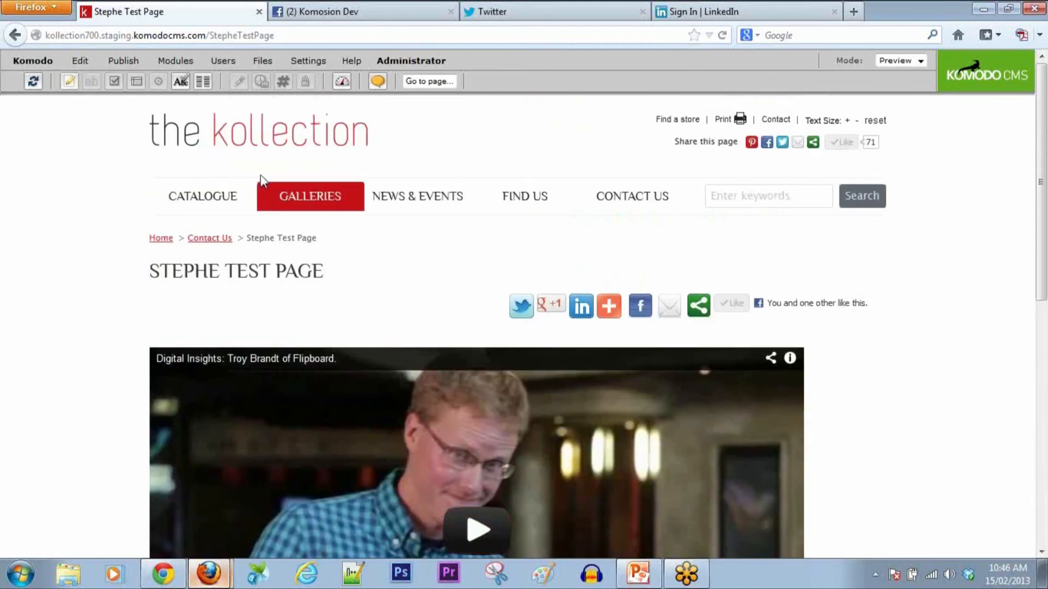
{"action": "left_click", "coordinate": [185, 61]}
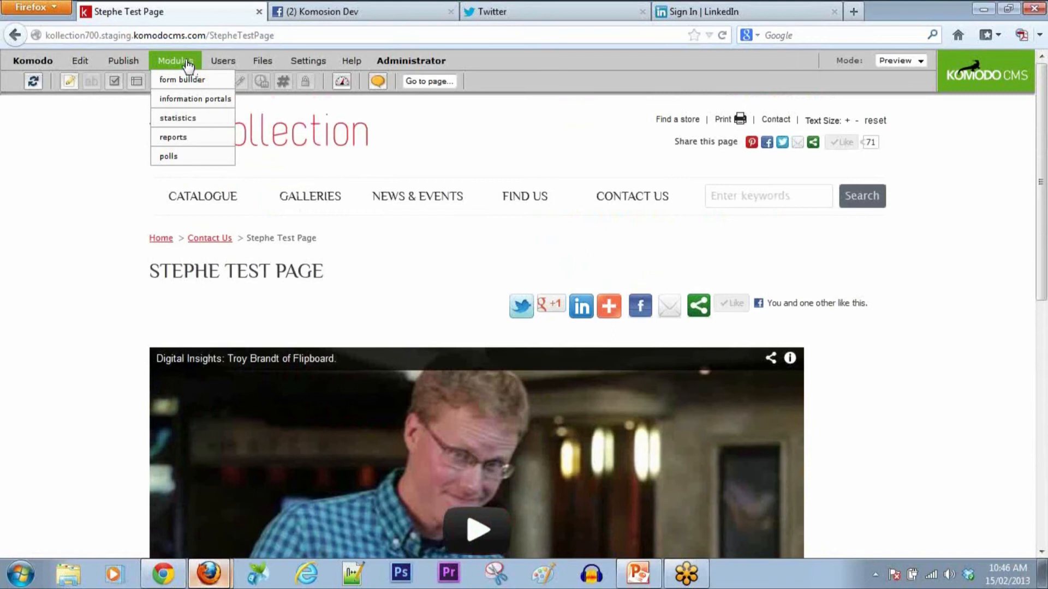
Step: Try deleting New Poll in the polls module, dismiss the refusal, close it, and return to Edit mode
{"action": "left_click", "coordinate": [173, 161]}
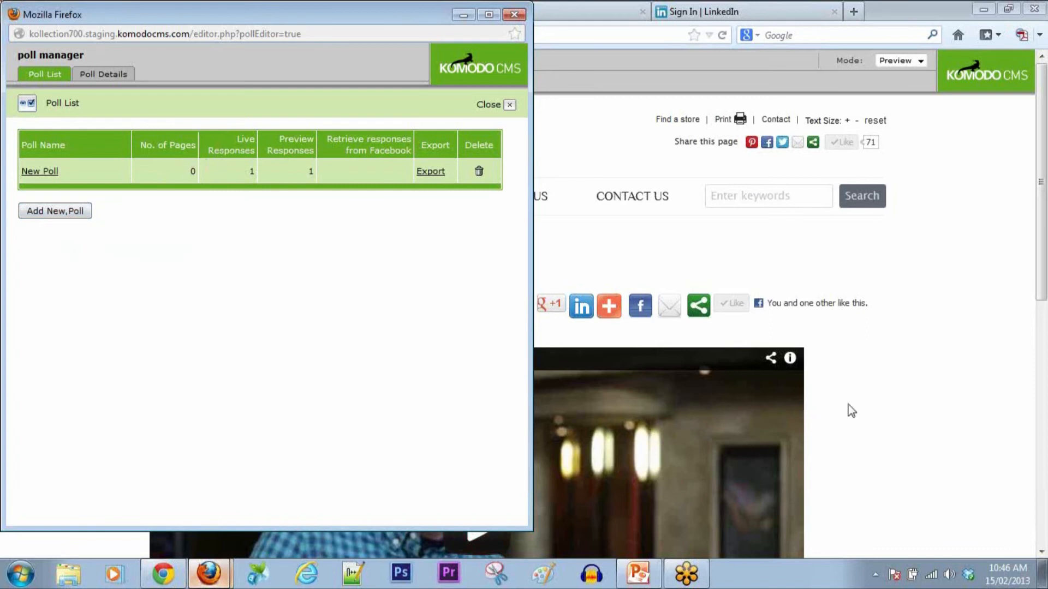
{"action": "left_click", "coordinate": [479, 171]}
{"action": "left_click", "coordinate": [360, 255]}
{"action": "left_click", "coordinate": [509, 104]}
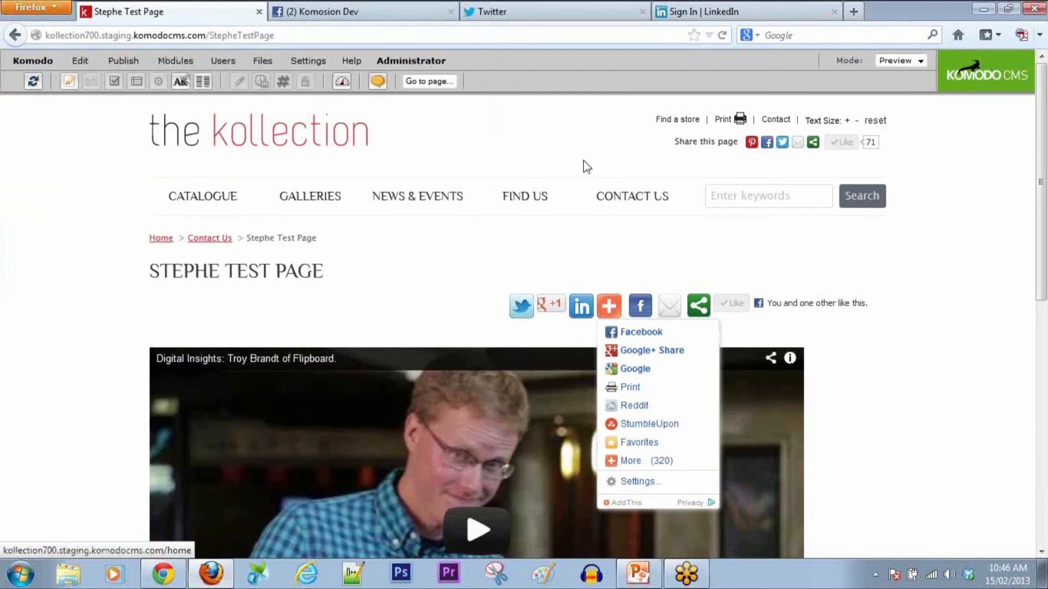
{"action": "left_click", "coordinate": [922, 61]}
{"action": "left_click", "coordinate": [892, 74]}
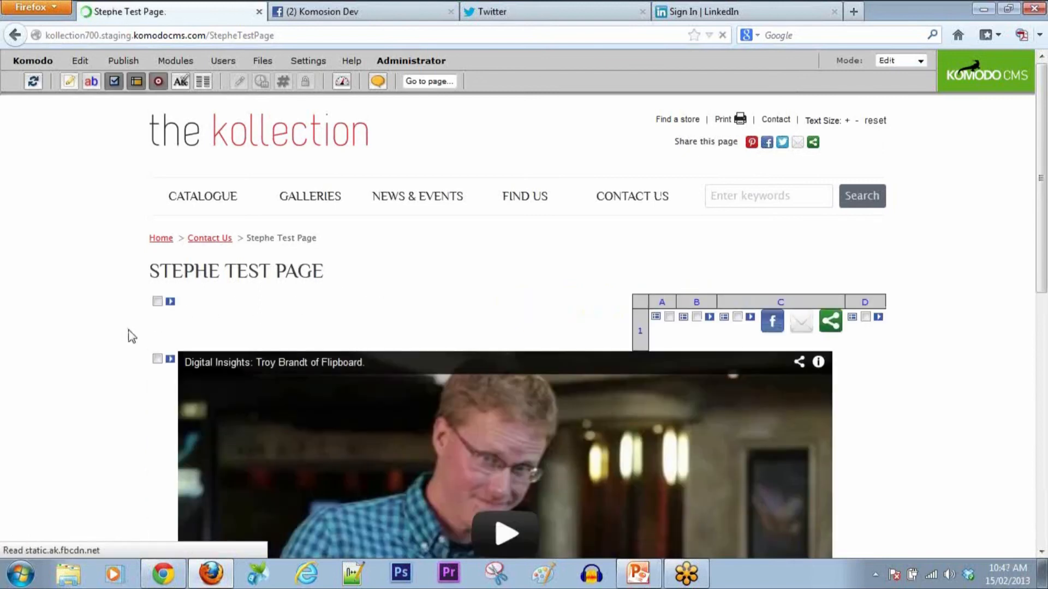
Step: Add a new Poll content item above the video block
{"action": "left_click", "coordinate": [158, 371]}
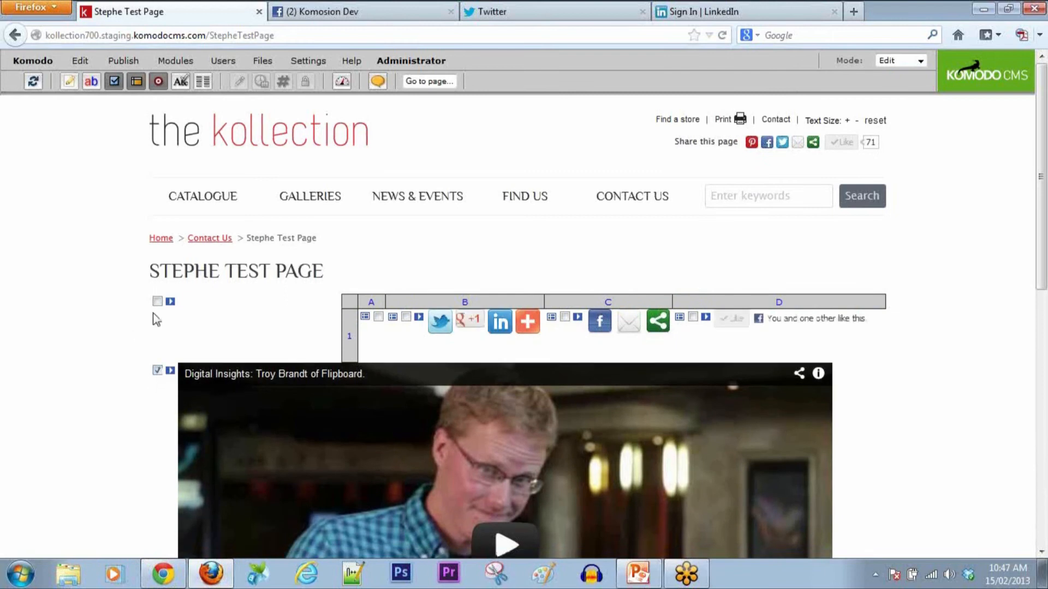
{"action": "left_click", "coordinate": [80, 61]}
{"action": "left_click", "coordinate": [90, 80]}
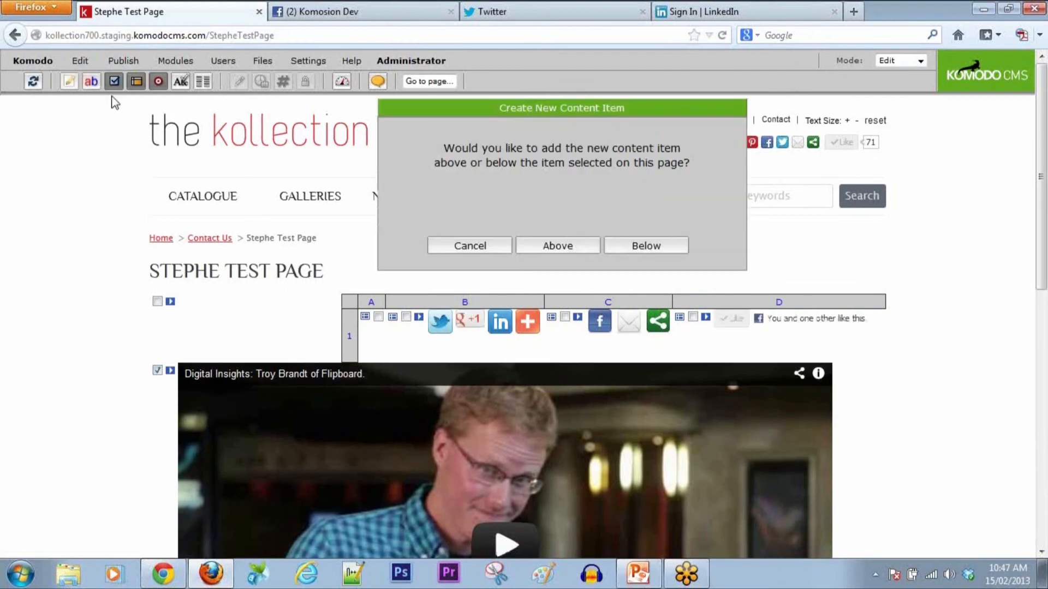
{"action": "left_click", "coordinate": [552, 245]}
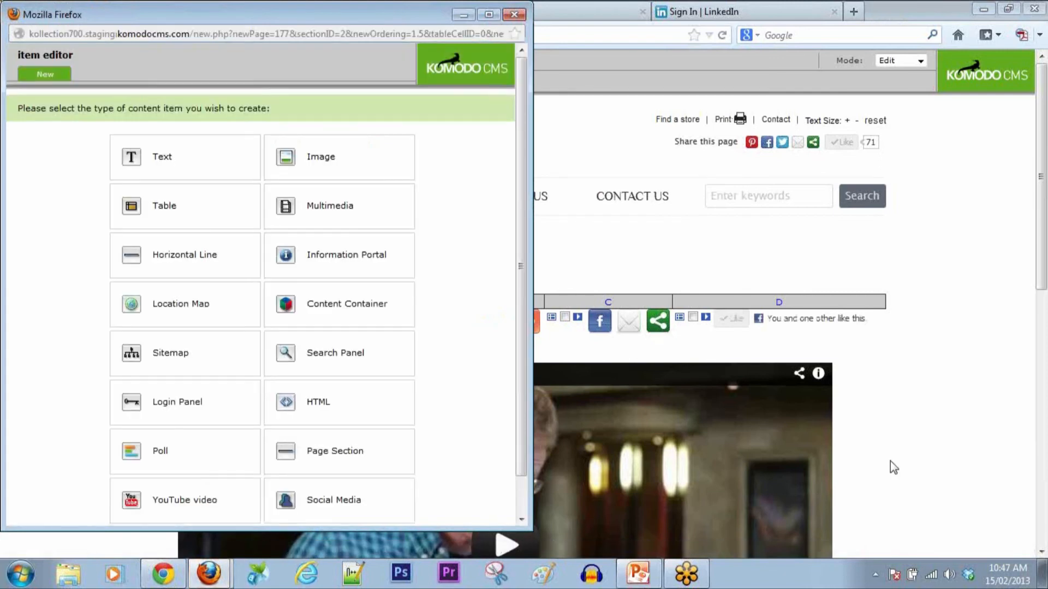
{"action": "left_click", "coordinate": [161, 469]}
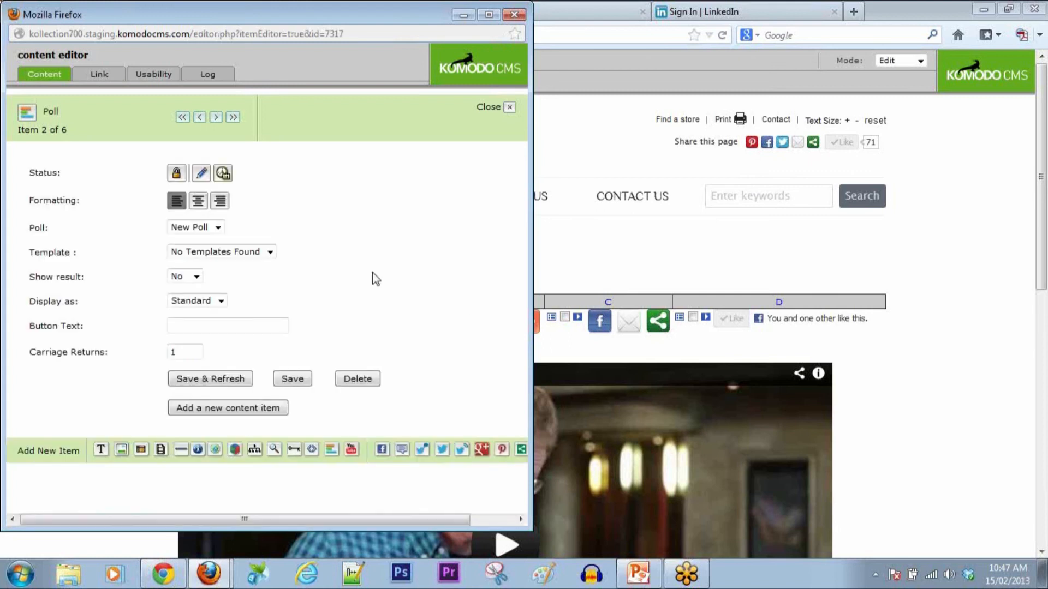
Step: Keep New Poll as the displayed poll, close the editor, and reopen the poll manager
{"action": "left_click", "coordinate": [218, 227]}
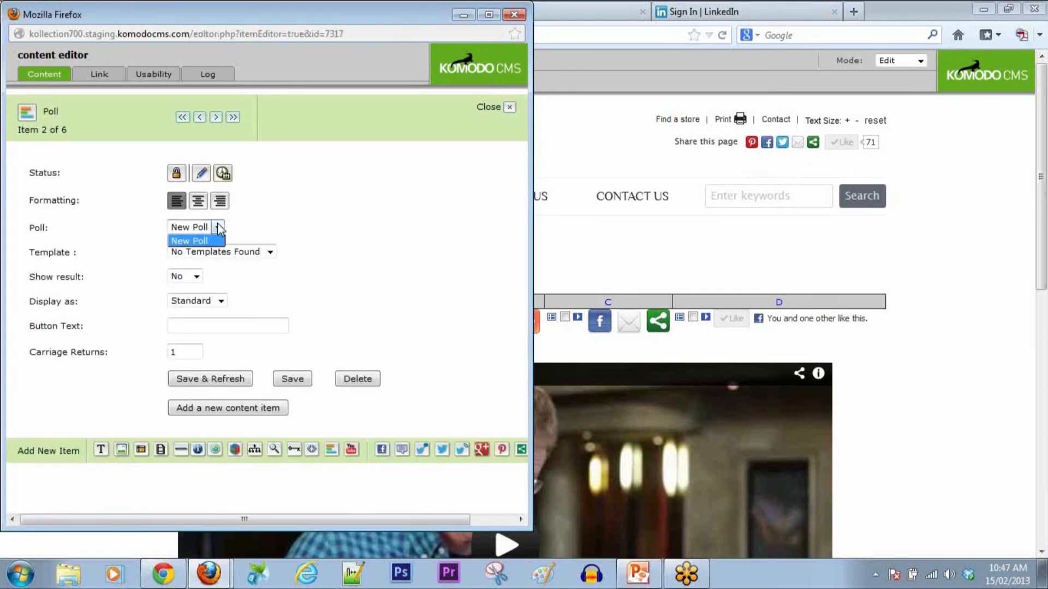
{"action": "left_click", "coordinate": [218, 227]}
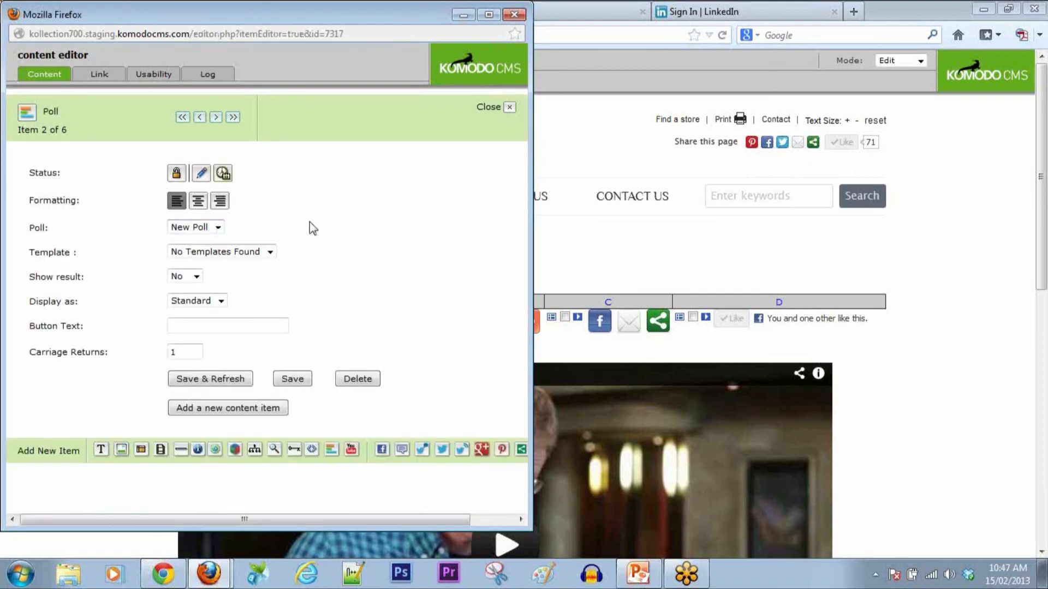
{"action": "left_click", "coordinate": [488, 109]}
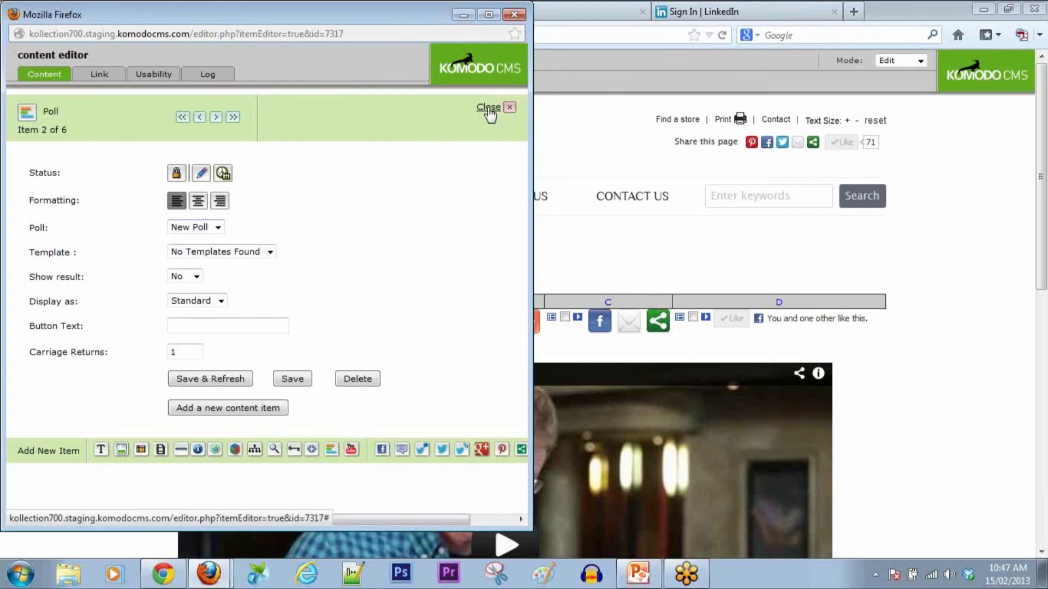
{"action": "left_click", "coordinate": [176, 61]}
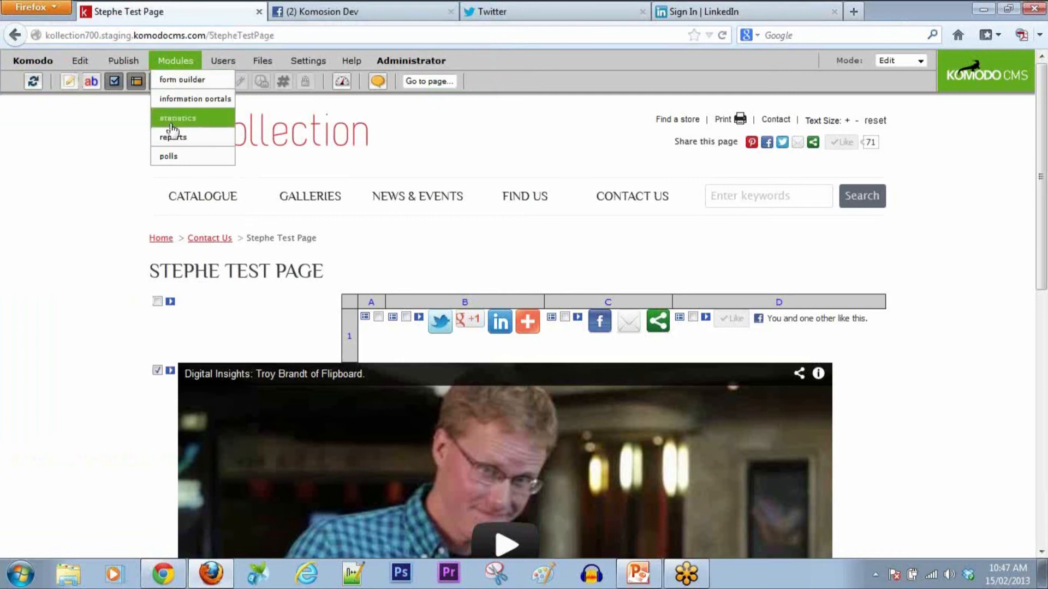
{"action": "left_click", "coordinate": [169, 156]}
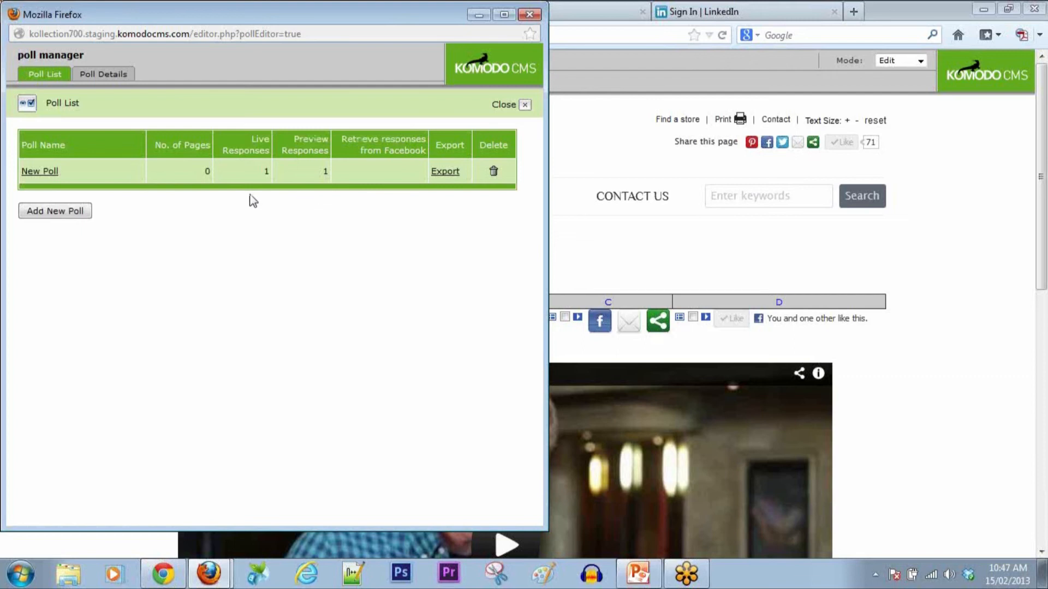
Step: Open the New Poll details and add a third answer option
{"action": "left_click", "coordinate": [60, 215]}
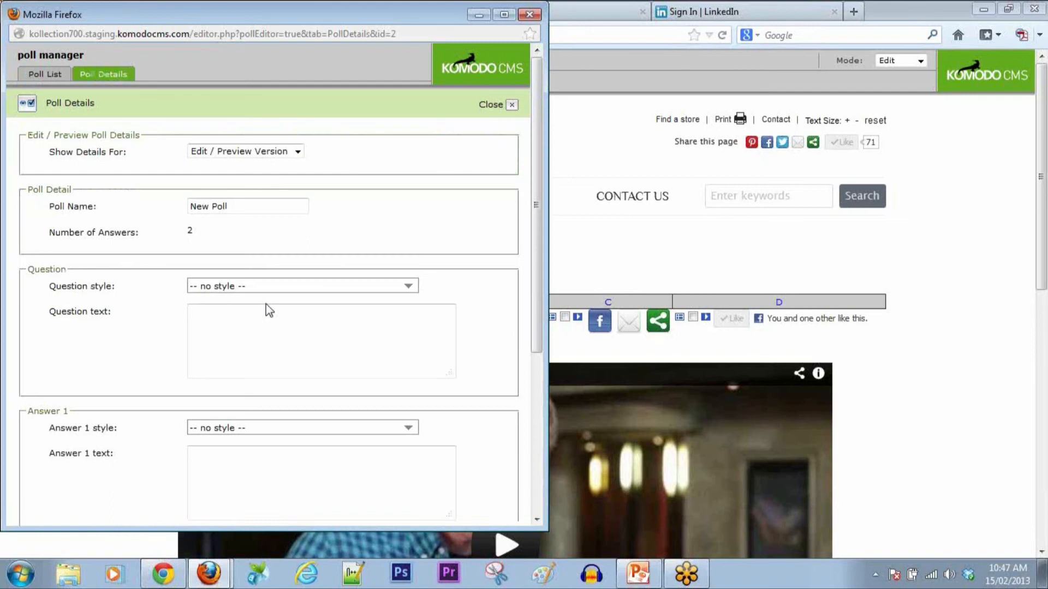
{"action": "scroll", "coordinate": [305, 298], "scroll_direction": "down", "scroll_amount": 5}
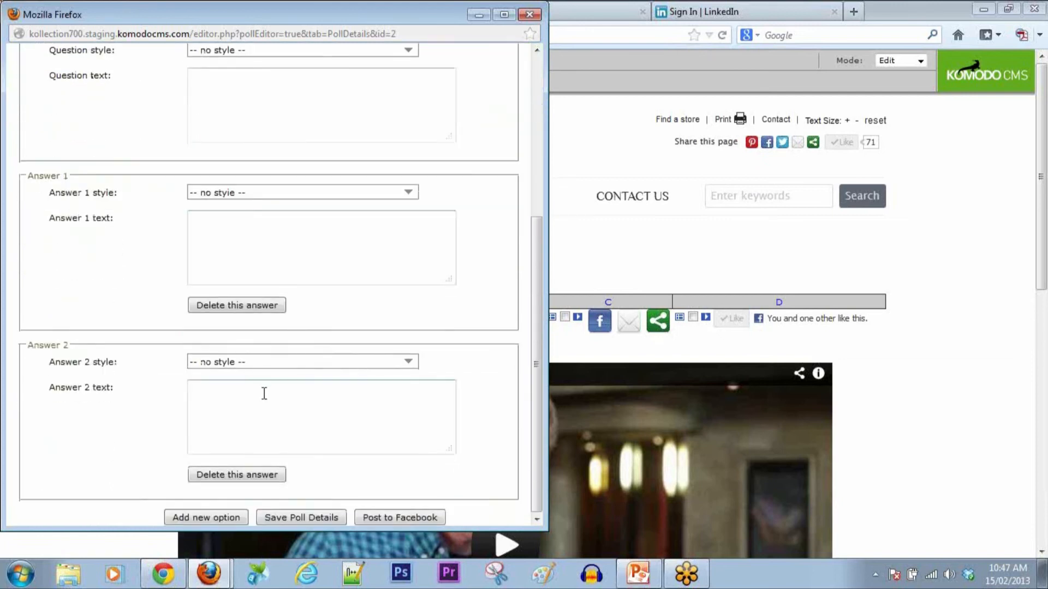
{"action": "scroll", "coordinate": [141, 234], "scroll_direction": "up", "scroll_amount": 5}
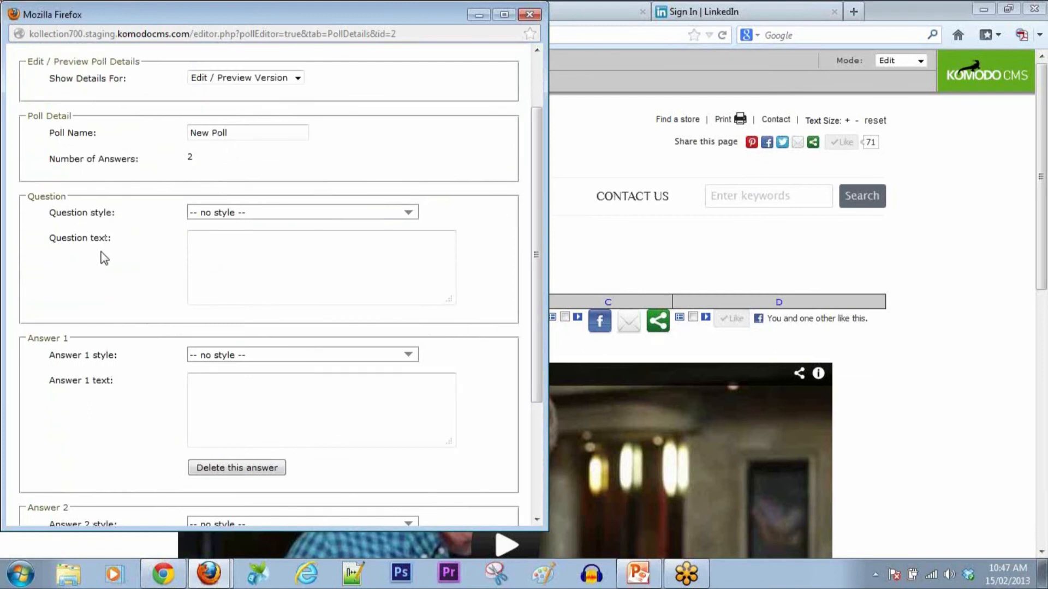
{"action": "scroll", "coordinate": [133, 455], "scroll_direction": "down", "scroll_amount": 3}
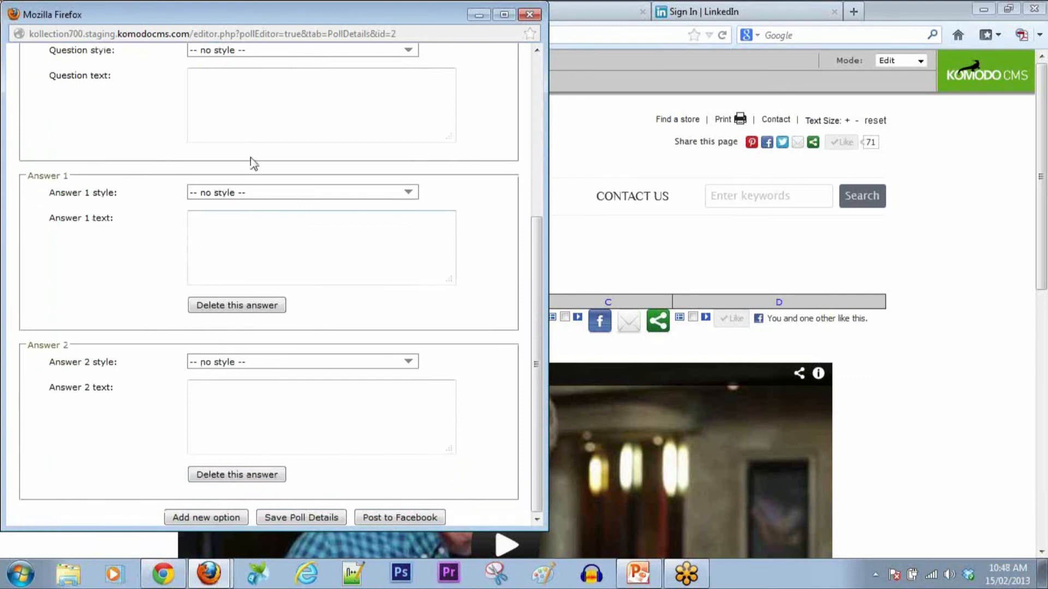
{"action": "left_click", "coordinate": [209, 516]}
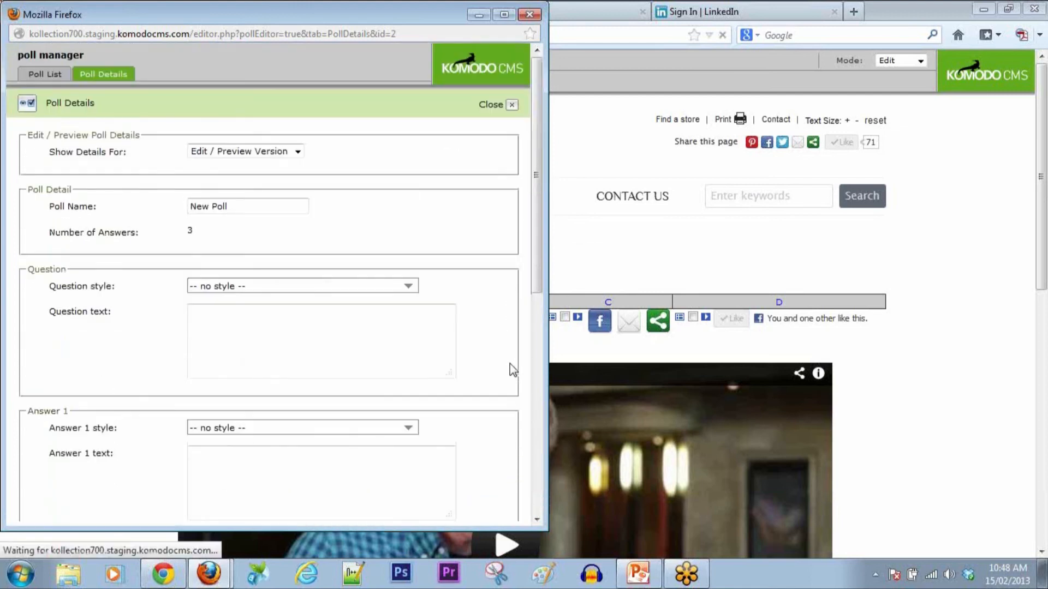
{"action": "scroll", "coordinate": [171, 370], "scroll_direction": "down", "scroll_amount": 12}
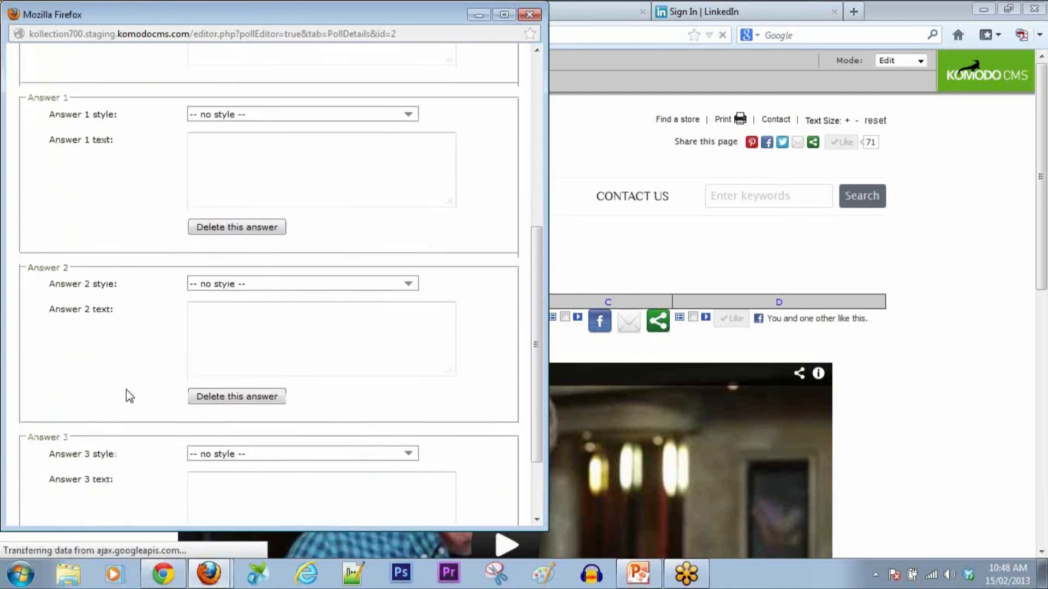
{"action": "scroll", "coordinate": [227, 322], "scroll_direction": "up", "scroll_amount": 6}
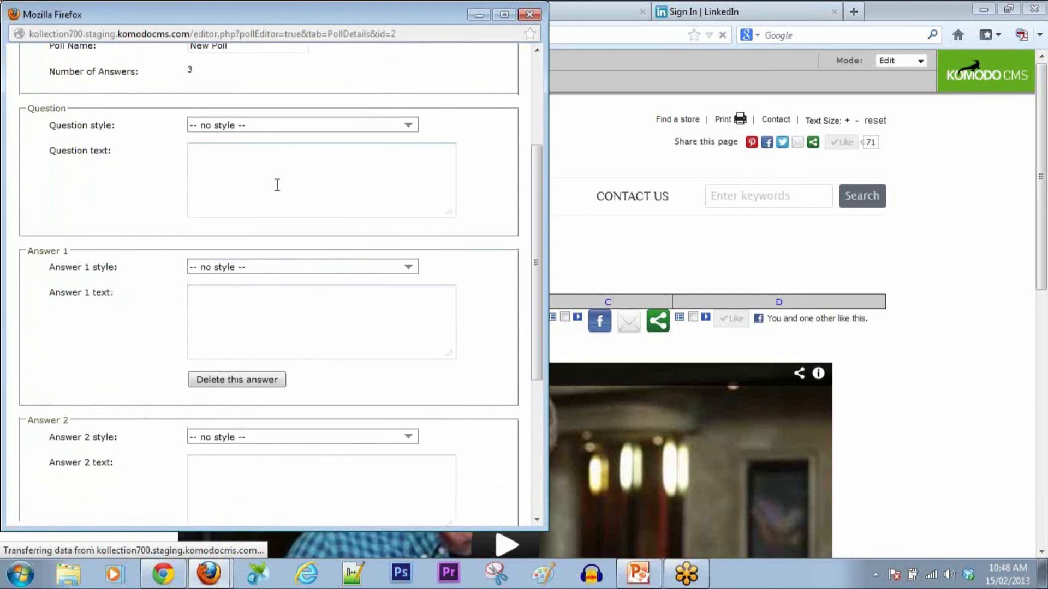
Step: Enter the question 'What colour are your eyes?' with answers Blue, Brown and Green
{"action": "left_click", "coordinate": [327, 164]}
{"action": "type", "text": "What colour "}
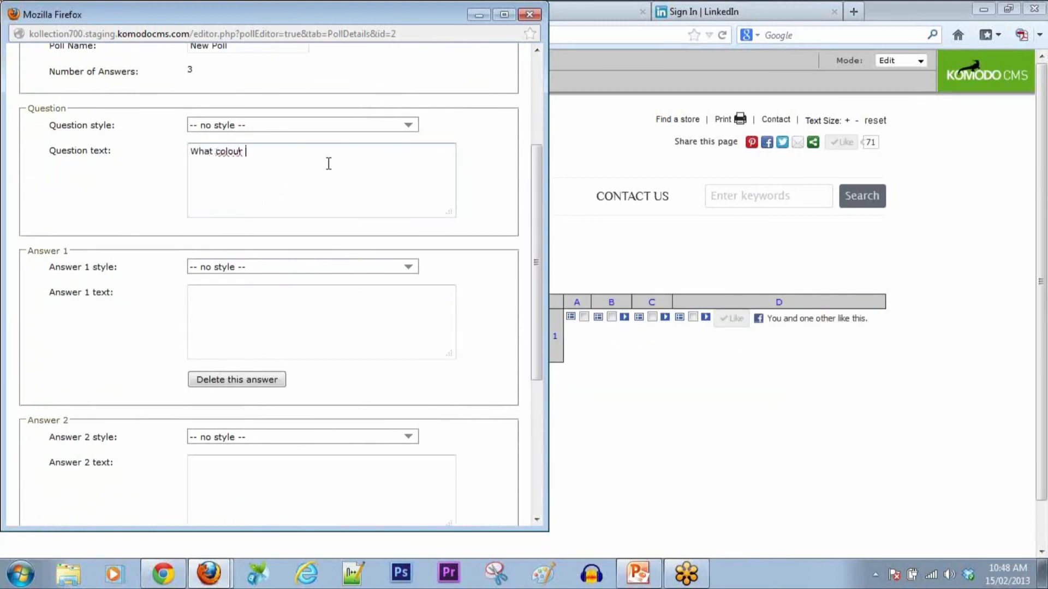
{"action": "type", "text": "are your eyes?"}
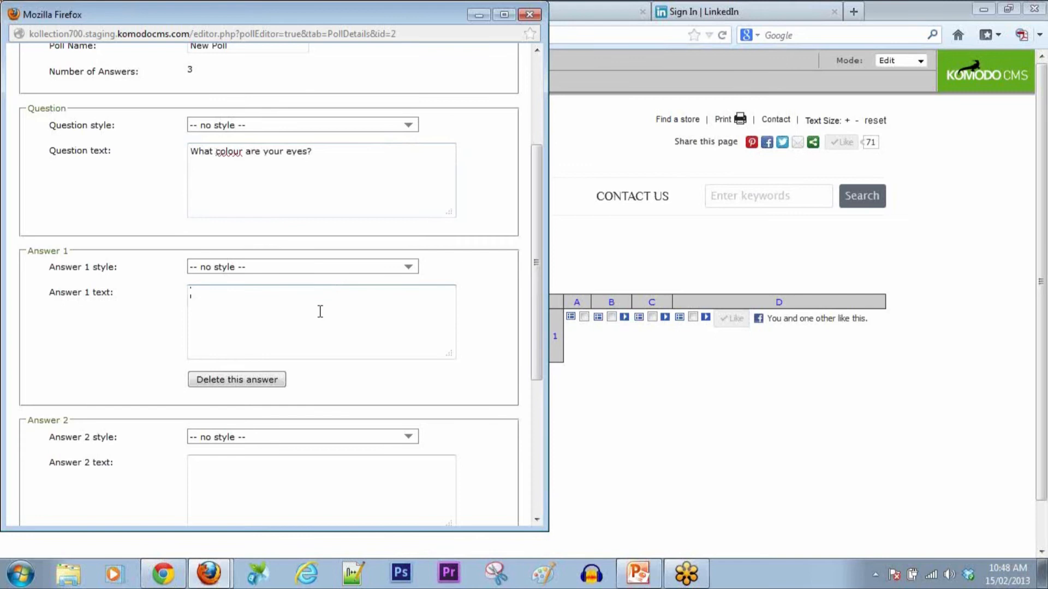
{"action": "type", "text": "Blue"}
{"action": "left_click", "coordinate": [305, 478]}
{"action": "type", "text": "Brown"}
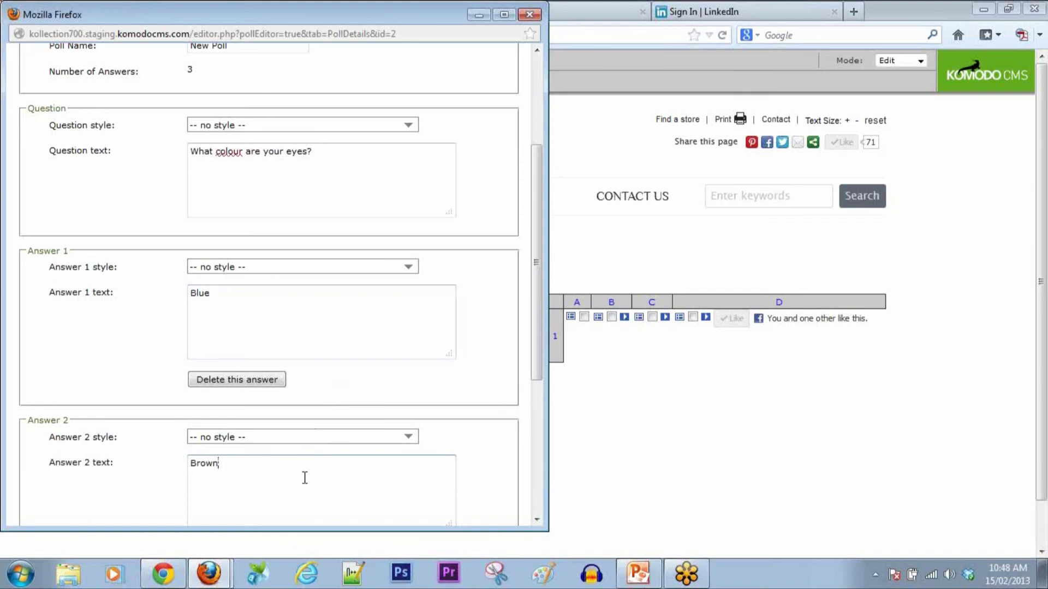
{"action": "scroll", "coordinate": [304, 478], "scroll_direction": "down", "scroll_amount": 5}
{"action": "type", "text": "Green"}
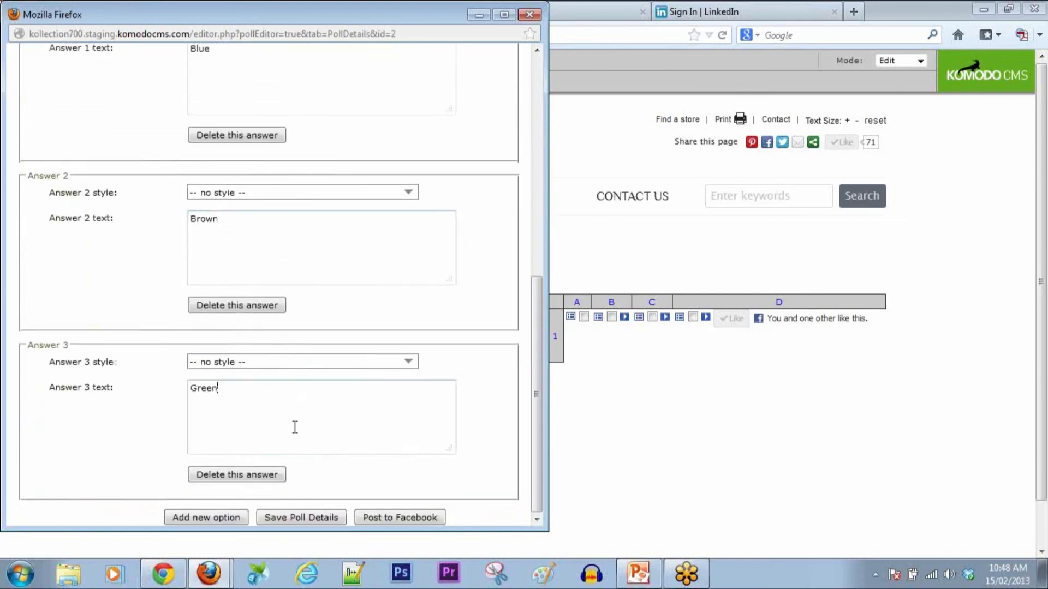
{"action": "scroll", "coordinate": [355, 324], "scroll_direction": "up", "scroll_amount": 5}
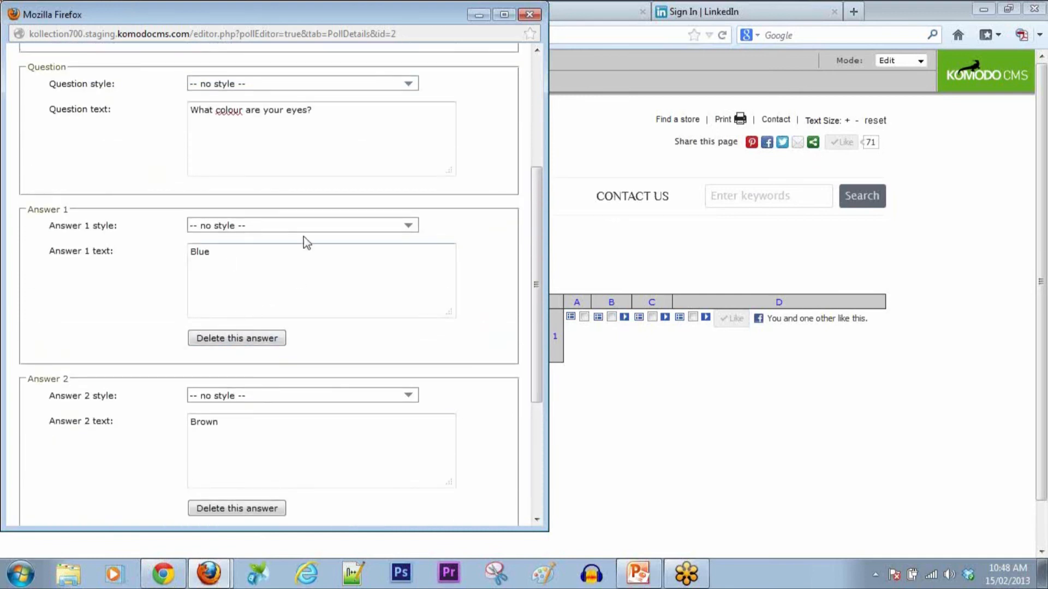
Step: Style the question as Intro text and the first two answers as Body Text
{"action": "left_click", "coordinate": [404, 85]}
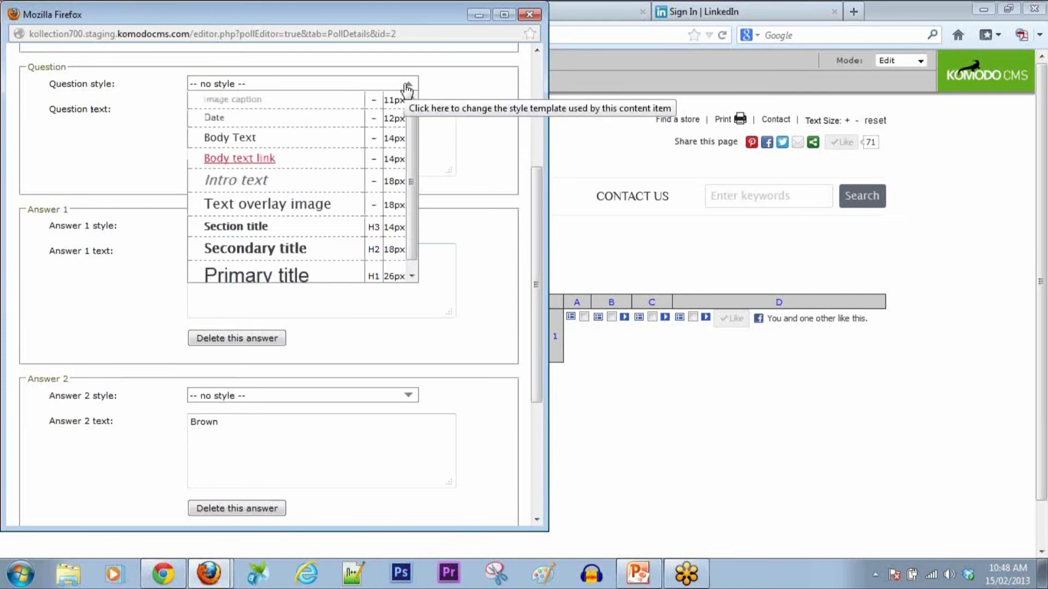
{"action": "left_click", "coordinate": [272, 181]}
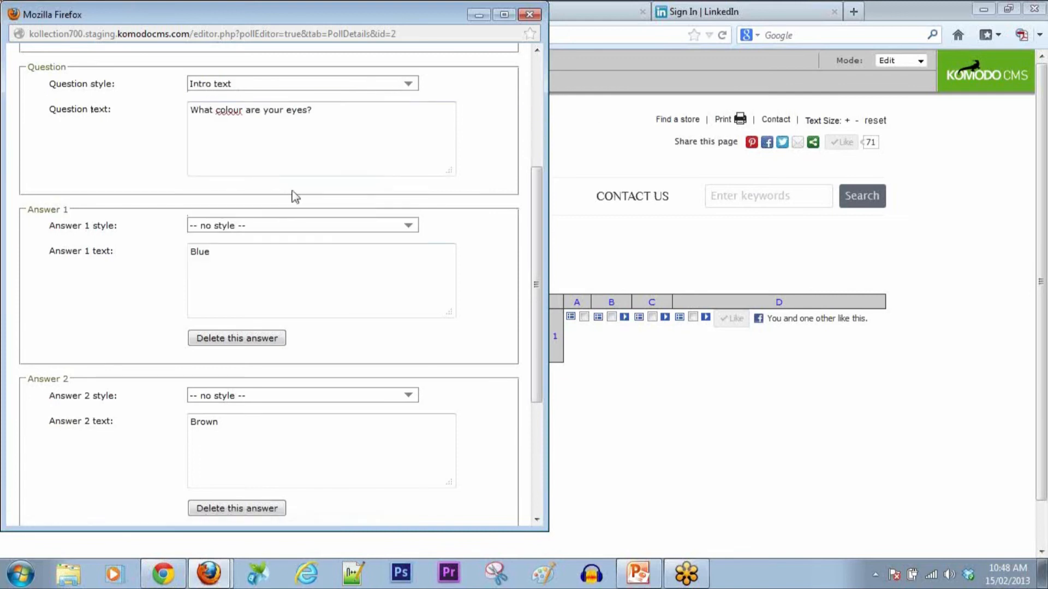
{"action": "left_click", "coordinate": [410, 226]}
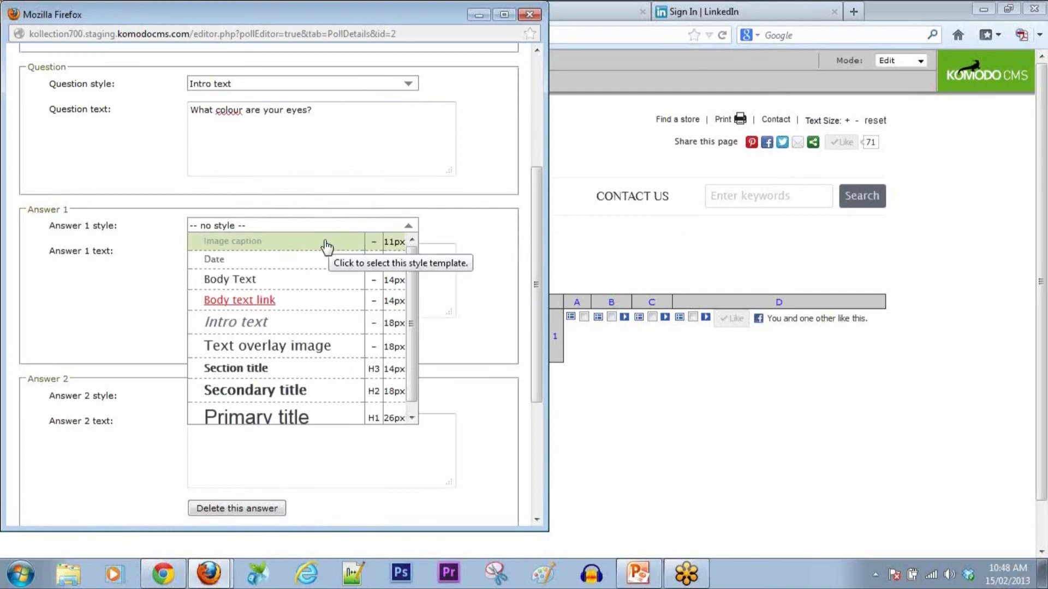
{"action": "left_click", "coordinate": [277, 280]}
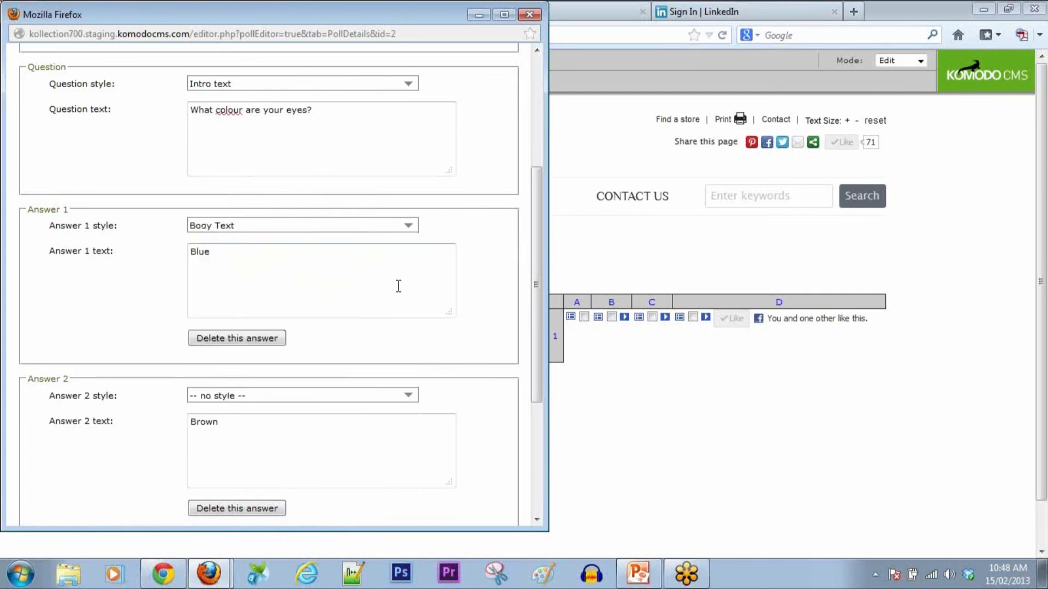
{"action": "left_click", "coordinate": [408, 397]}
{"action": "left_click", "coordinate": [264, 449]}
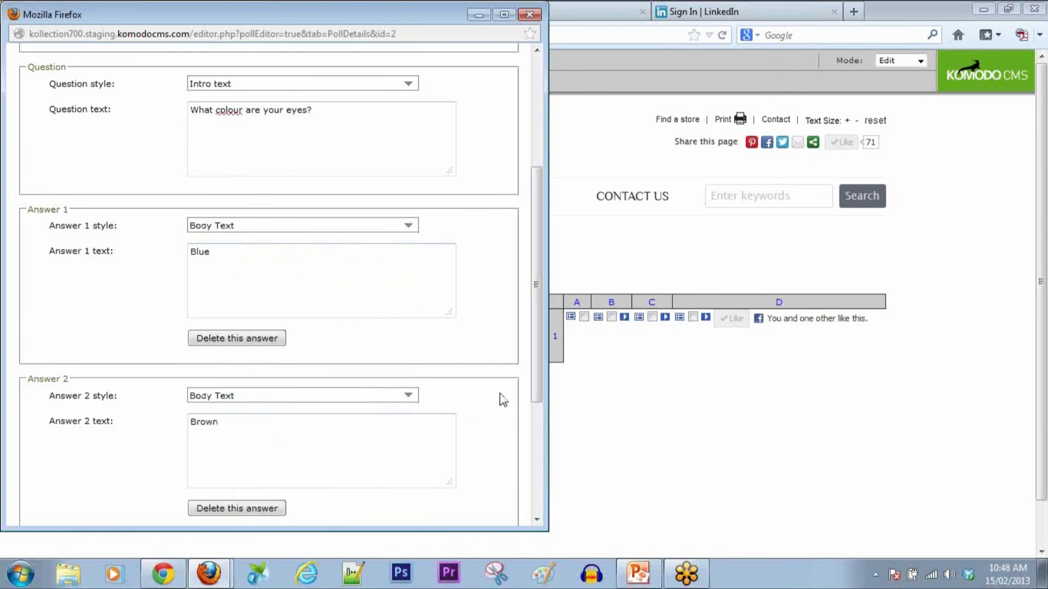
Step: Set the third answer to Body Text and save the poll details
{"action": "scroll", "coordinate": [500, 398], "scroll_direction": "down", "scroll_amount": 5}
{"action": "scroll", "coordinate": [503, 398], "scroll_direction": "down", "scroll_amount": 1}
{"action": "left_click", "coordinate": [409, 362]}
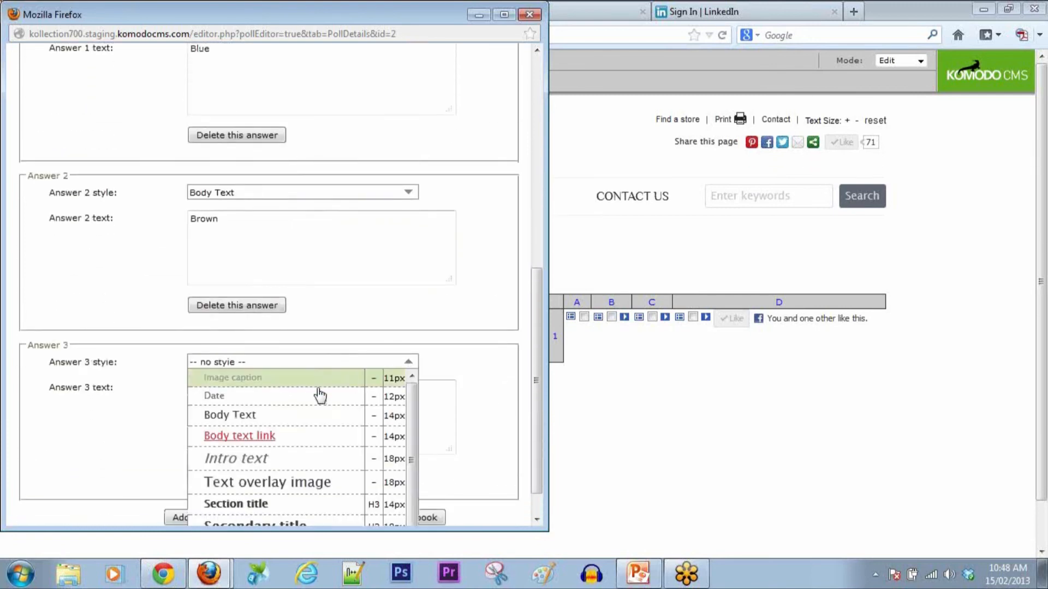
{"action": "left_click", "coordinate": [272, 420]}
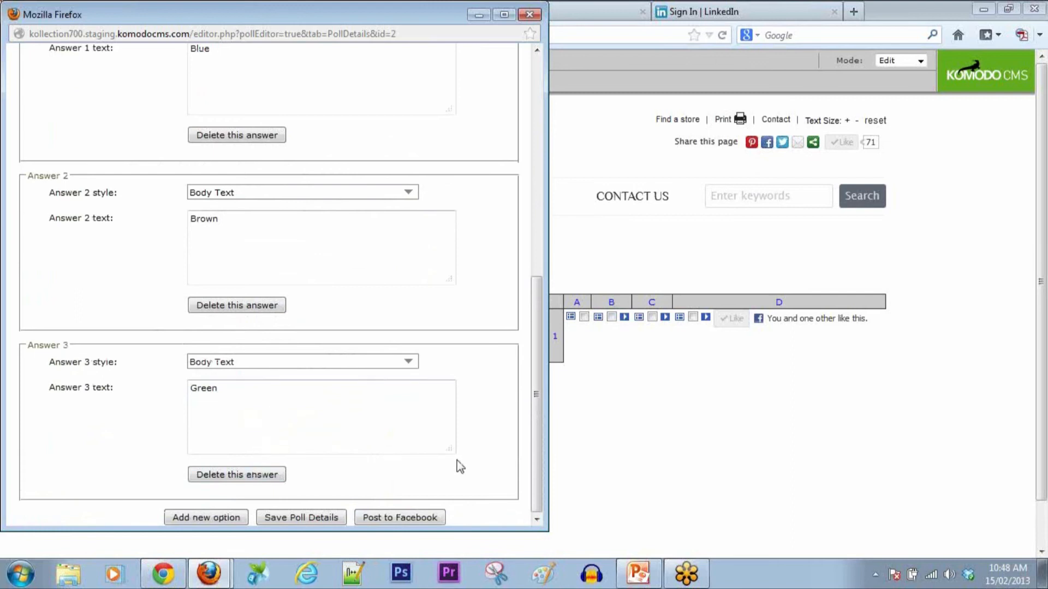
{"action": "left_click", "coordinate": [328, 518]}
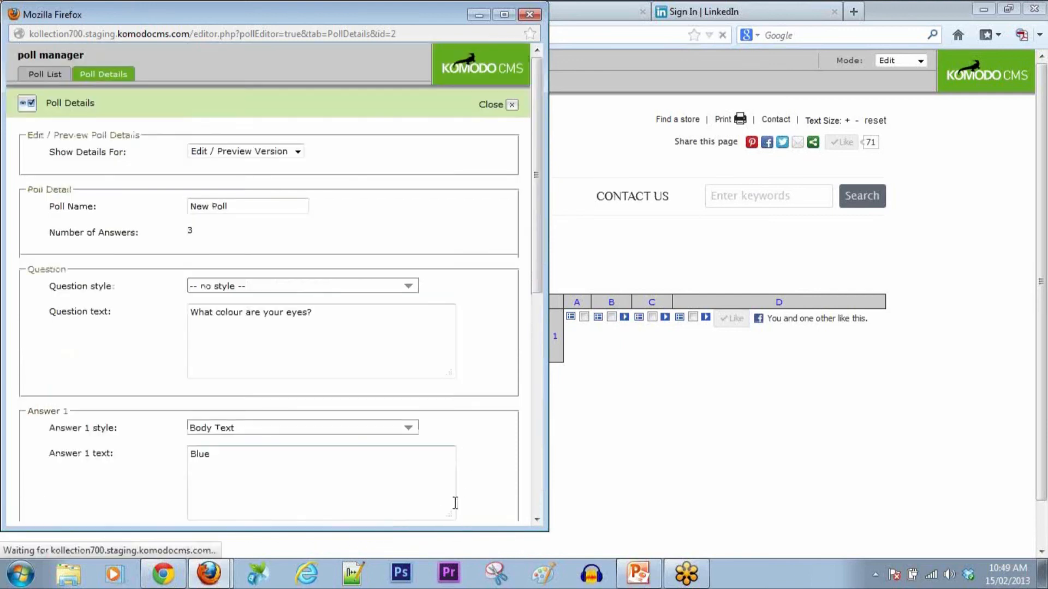
{"action": "scroll", "coordinate": [516, 385], "scroll_direction": "down", "scroll_amount": 8}
{"action": "scroll", "coordinate": [516, 385], "scroll_direction": "down", "scroll_amount": 1}
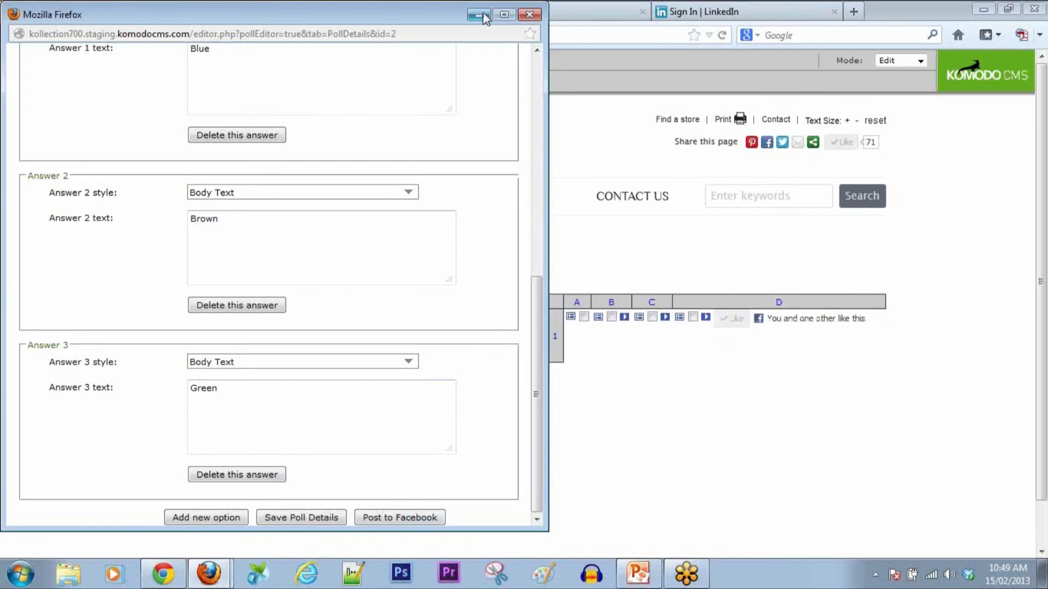
Step: Close the poll details, reload the page, and add a Poll item above the second item
{"action": "left_click", "coordinate": [528, 16]}
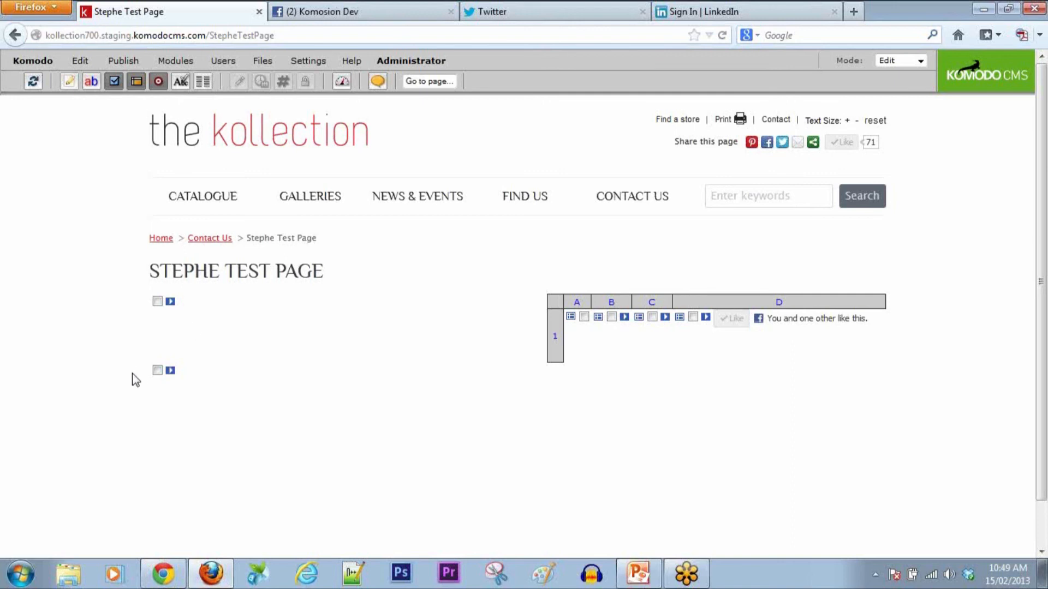
{"action": "left_click", "coordinate": [35, 85]}
{"action": "left_click", "coordinate": [157, 371]}
{"action": "left_click", "coordinate": [80, 61]}
{"action": "left_click", "coordinate": [96, 78]}
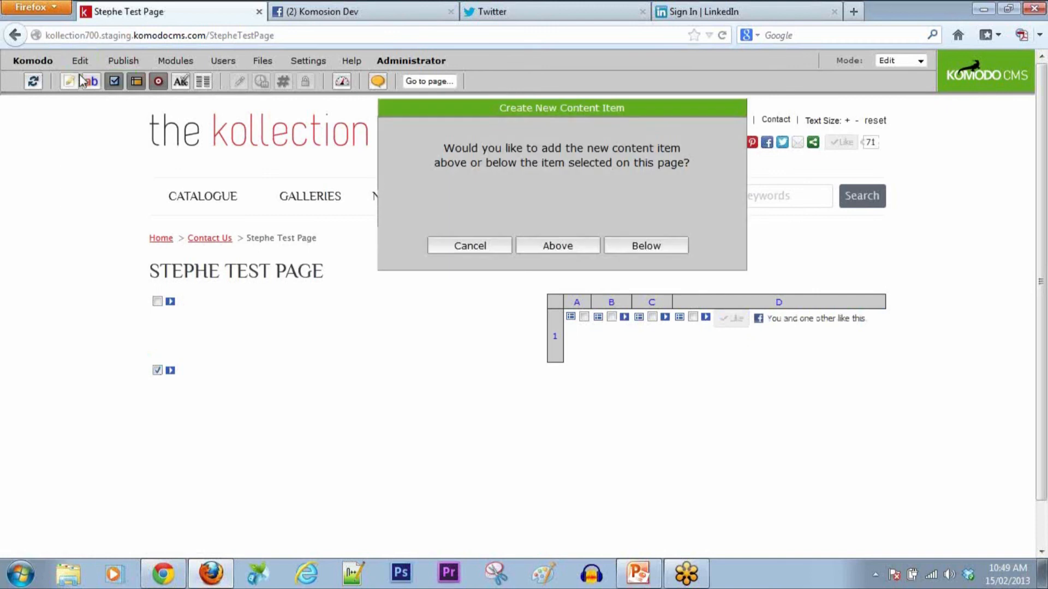
{"action": "left_click", "coordinate": [557, 245]}
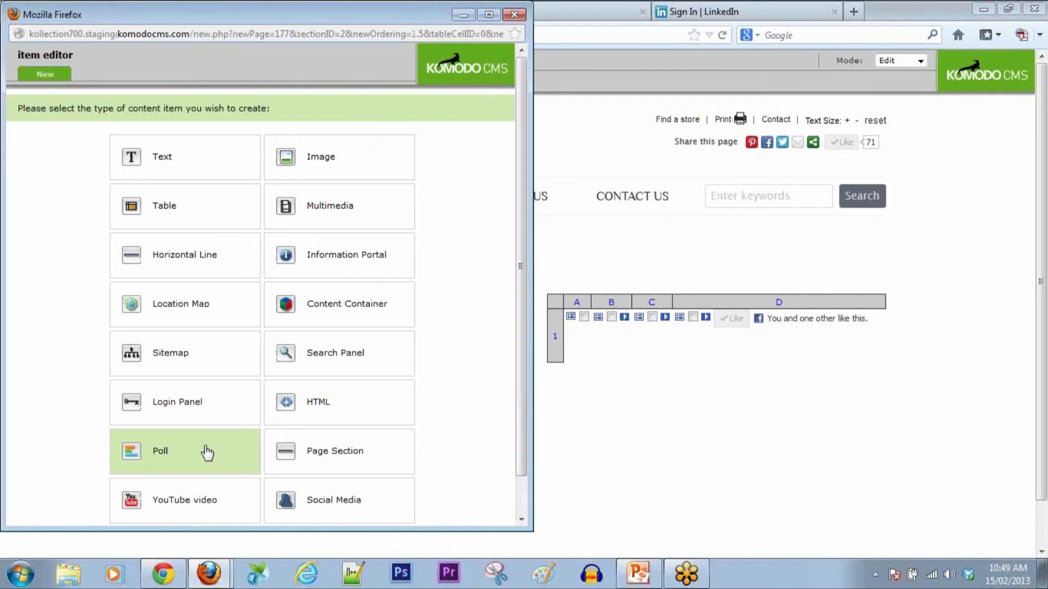
{"action": "left_click", "coordinate": [206, 452]}
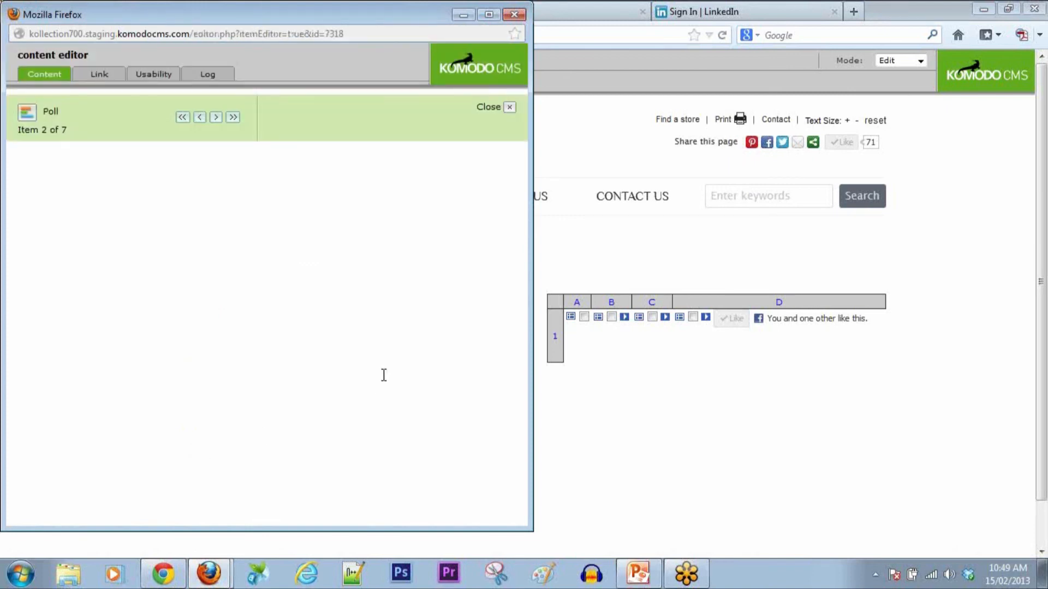
Step: Choose New Poll with Show result set to Yes, then save, refresh and close
{"action": "left_click", "coordinate": [217, 227]}
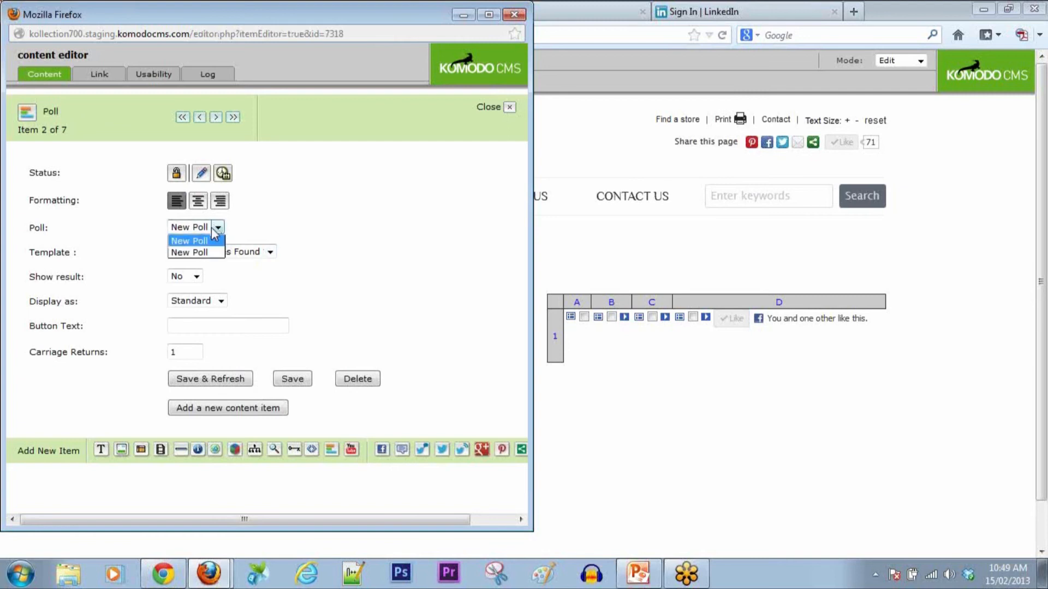
{"action": "left_click", "coordinate": [206, 253]}
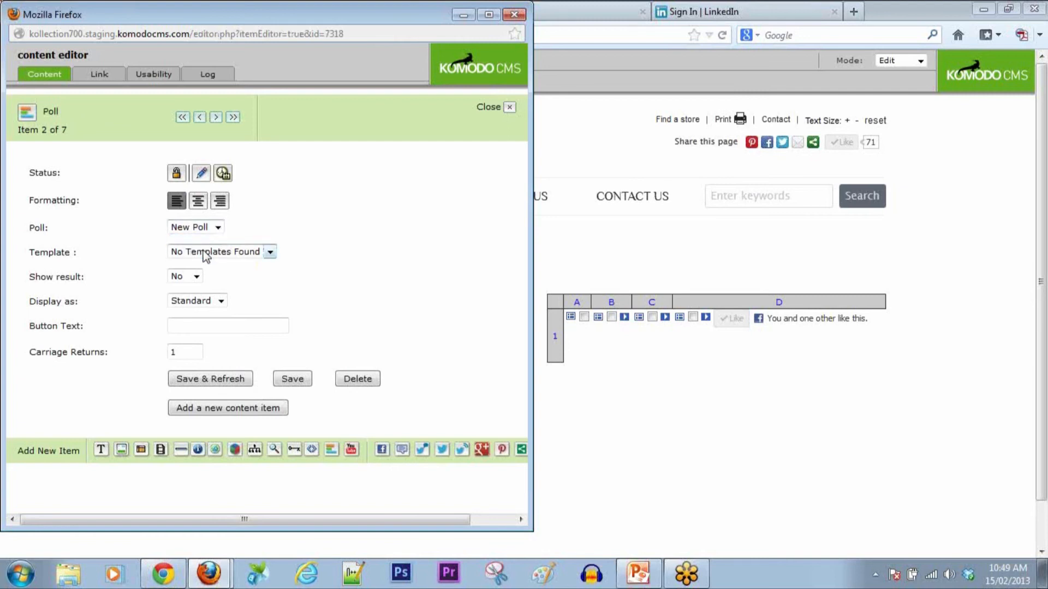
{"action": "left_click", "coordinate": [197, 277]}
{"action": "left_click", "coordinate": [183, 289]}
{"action": "left_click", "coordinate": [209, 378]}
{"action": "left_click", "coordinate": [489, 107]}
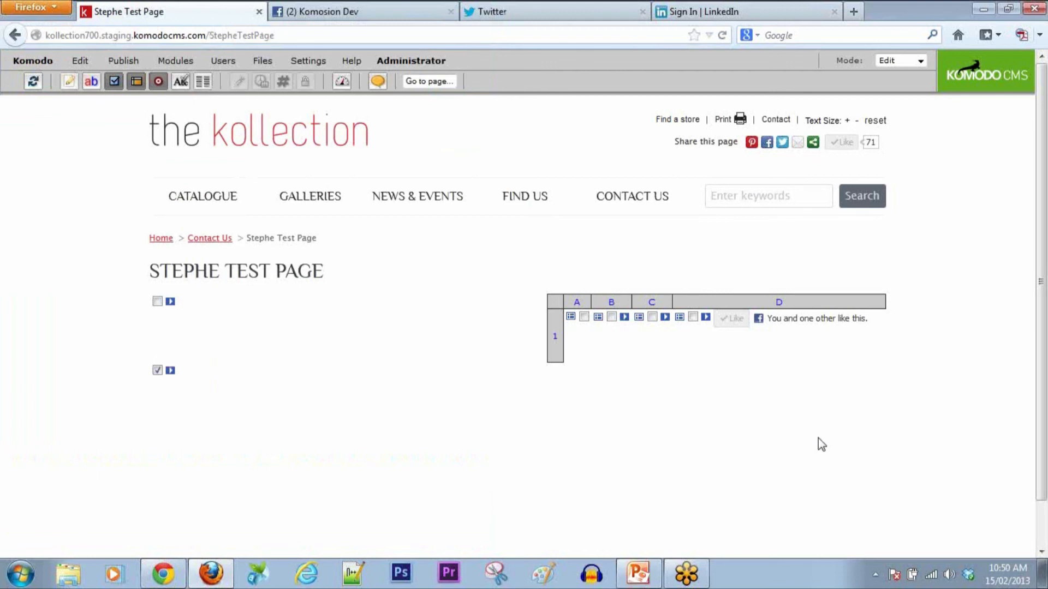
Step: Preview the page and vote Green in the eye-colour poll, giving Green 100%
{"action": "left_click", "coordinate": [923, 60]}
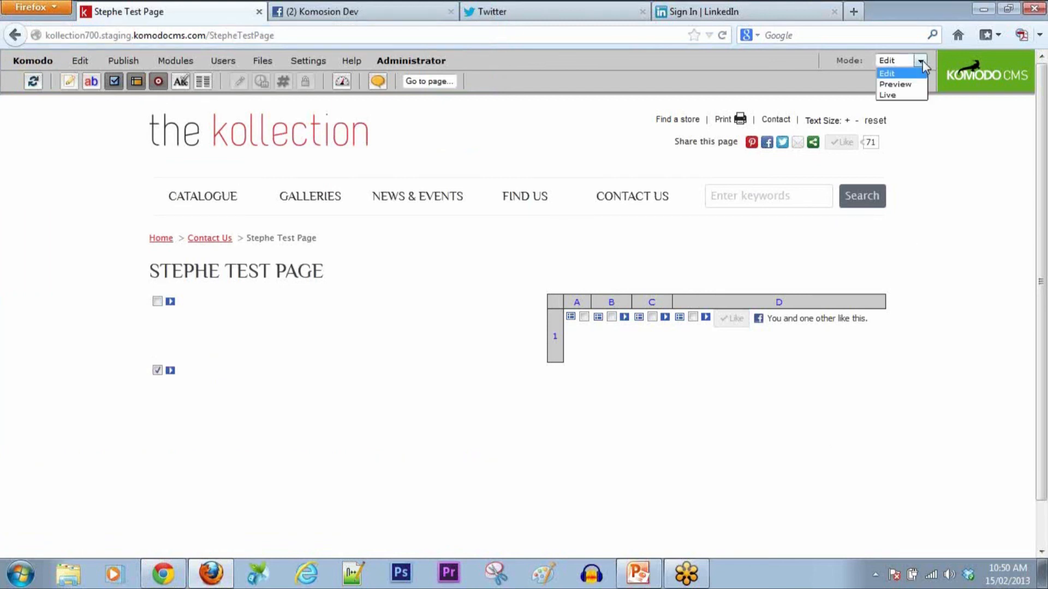
{"action": "left_click", "coordinate": [906, 82]}
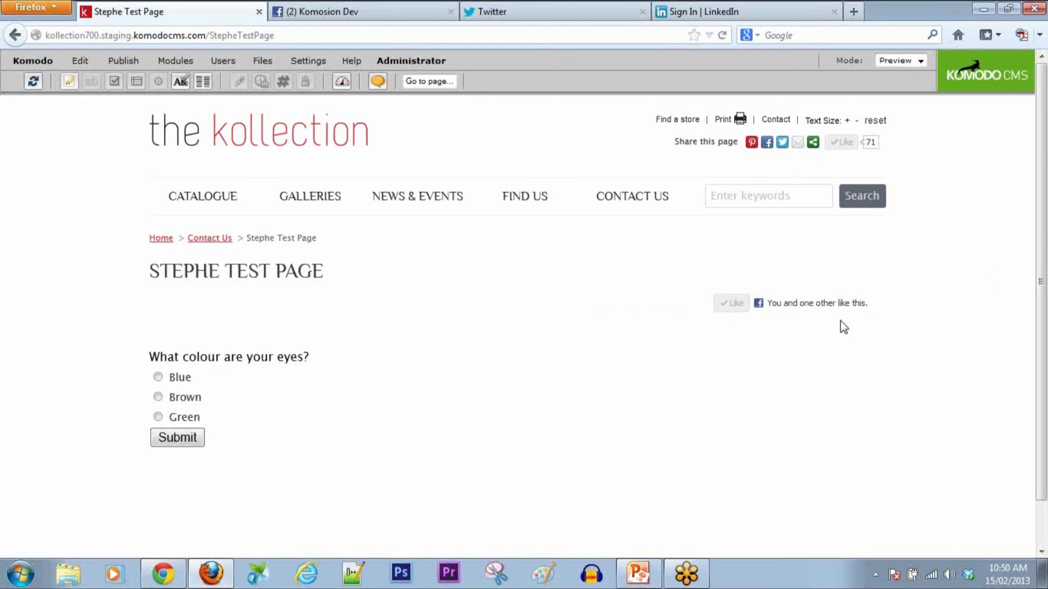
{"action": "left_click", "coordinate": [159, 418]}
{"action": "left_click", "coordinate": [179, 439]}
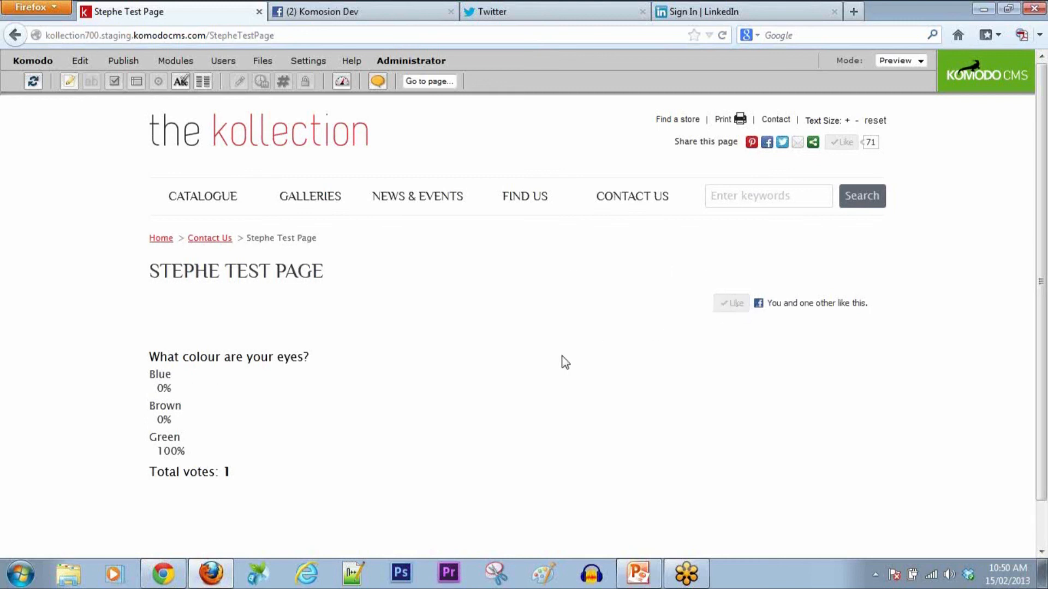
{"action": "scroll", "coordinate": [566, 362], "scroll_direction": "down", "scroll_amount": 1}
{"action": "scroll", "coordinate": [566, 363], "scroll_direction": "up", "scroll_amount": 1}
Step: From the site map in Edit mode, open the Mobile: home page
{"action": "left_click", "coordinate": [33, 61]}
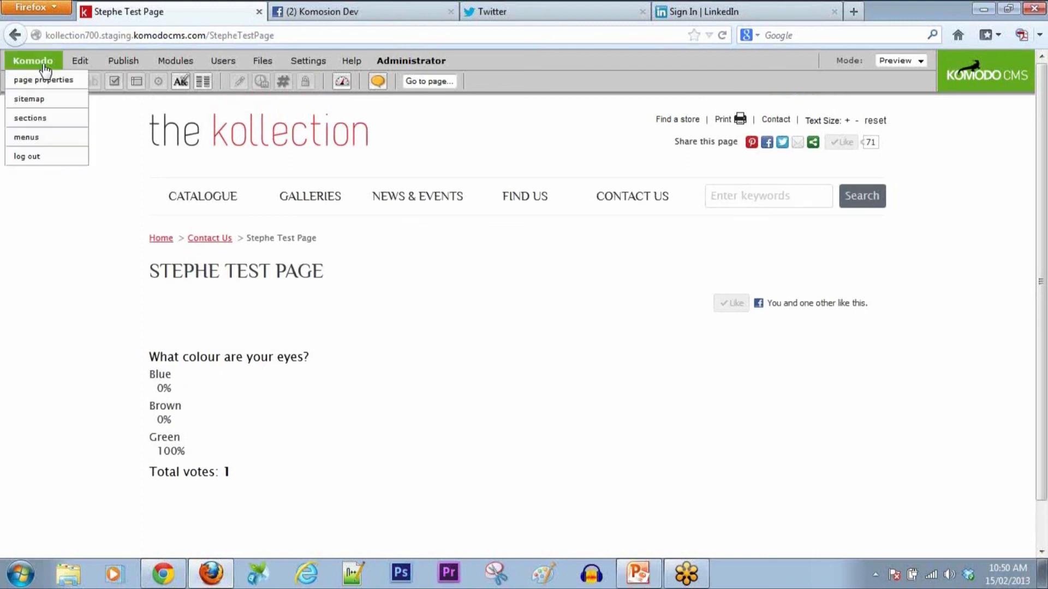
{"action": "left_click", "coordinate": [35, 102]}
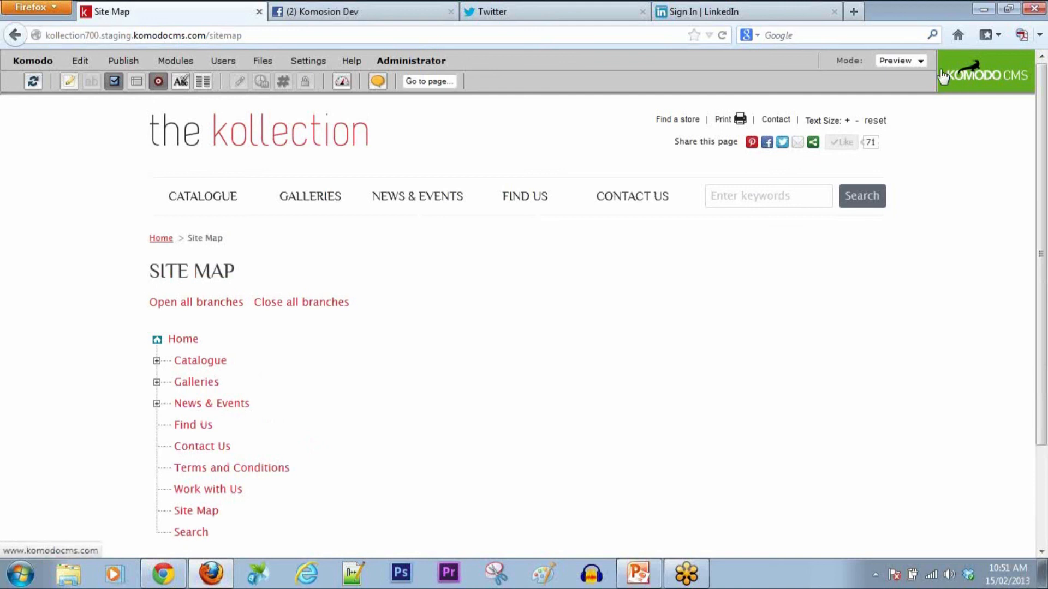
{"action": "left_click", "coordinate": [922, 61]}
{"action": "left_click", "coordinate": [887, 73]}
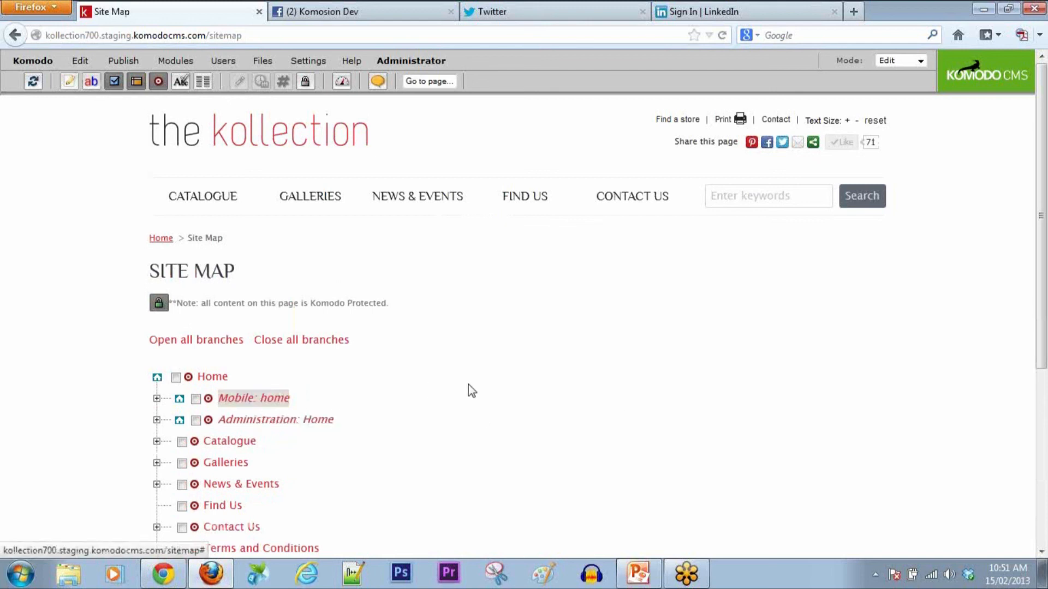
{"action": "left_click", "coordinate": [209, 399]}
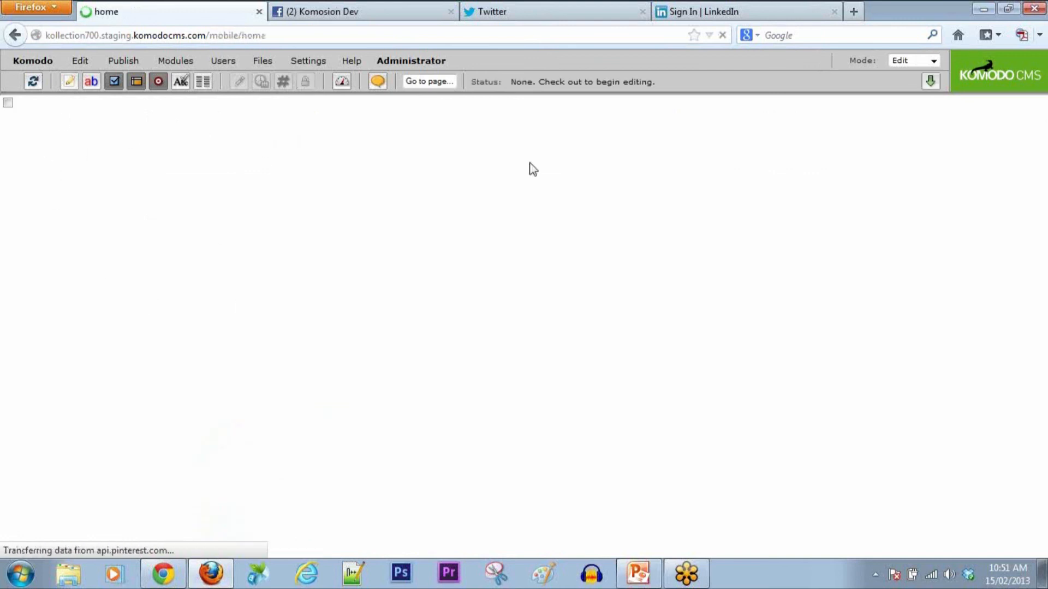
Step: Open the Catalogues Mobile page from the site map's Mobile: home branch
{"action": "left_click", "coordinate": [9, 104]}
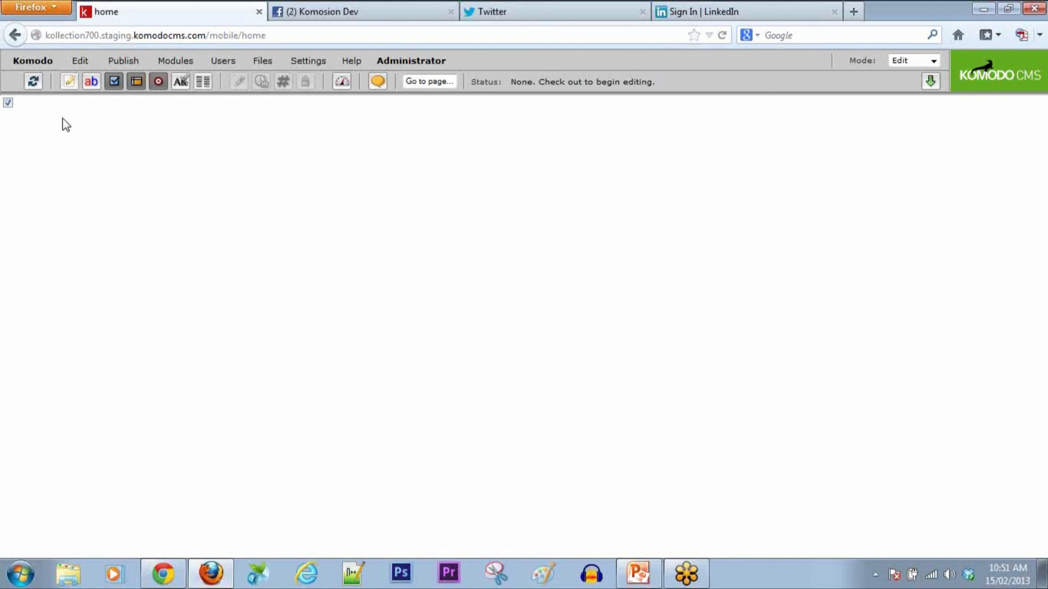
{"action": "left_click", "coordinate": [9, 103]}
{"action": "left_click", "coordinate": [19, 40]}
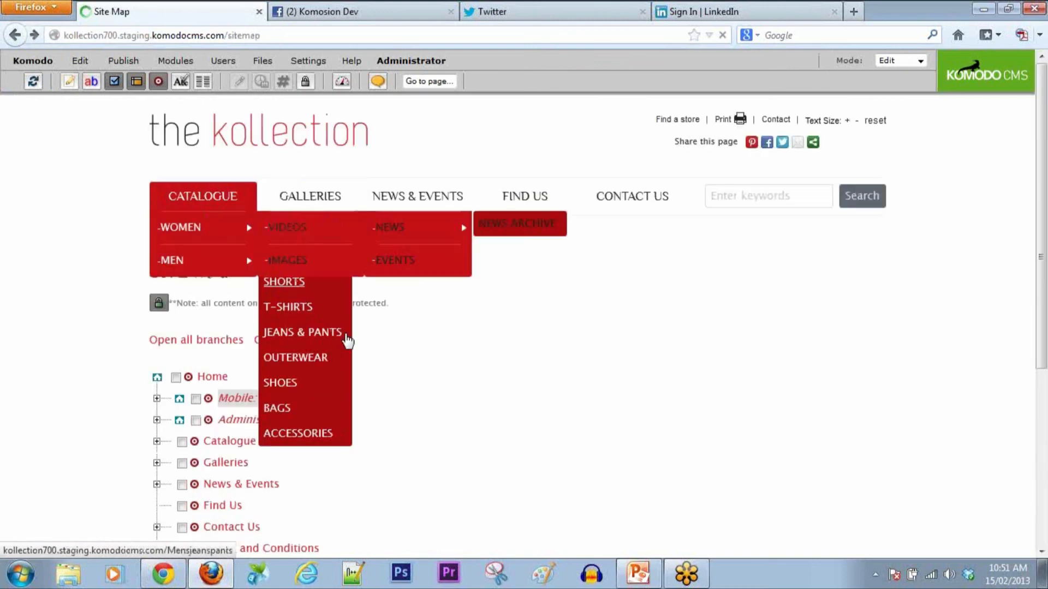
{"action": "left_click", "coordinate": [156, 399]}
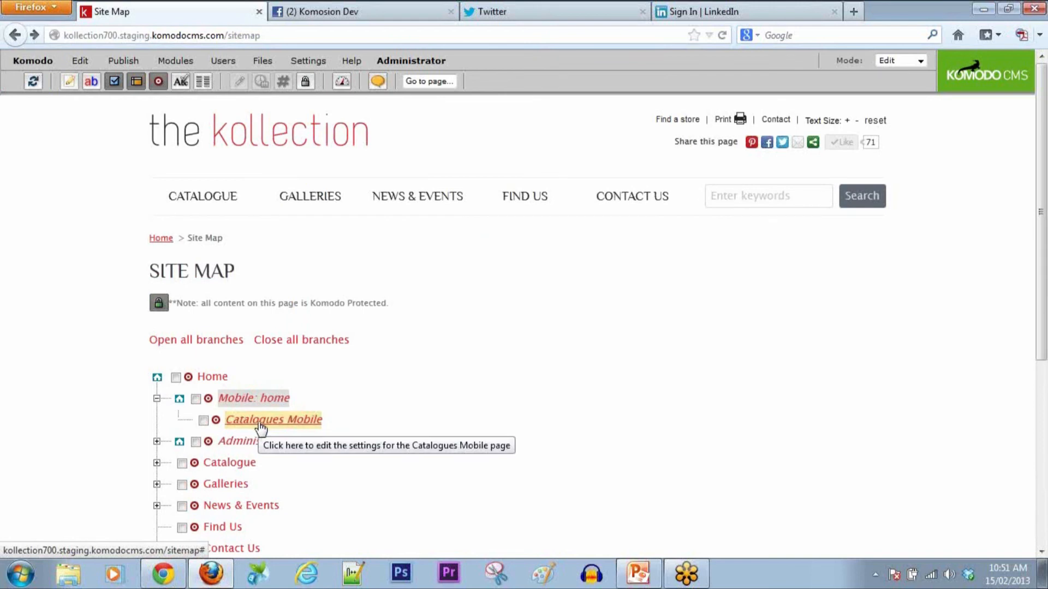
{"action": "left_click", "coordinate": [217, 421]}
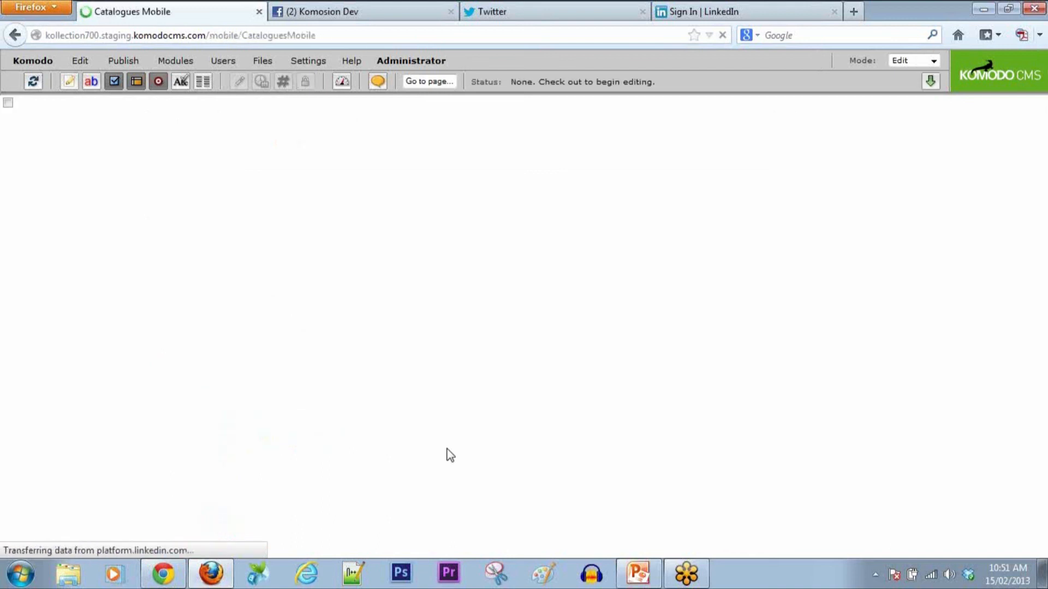
Step: Mark the page's content area and start adding a new content item
{"action": "left_click", "coordinate": [7, 102]}
{"action": "left_click", "coordinate": [80, 61]}
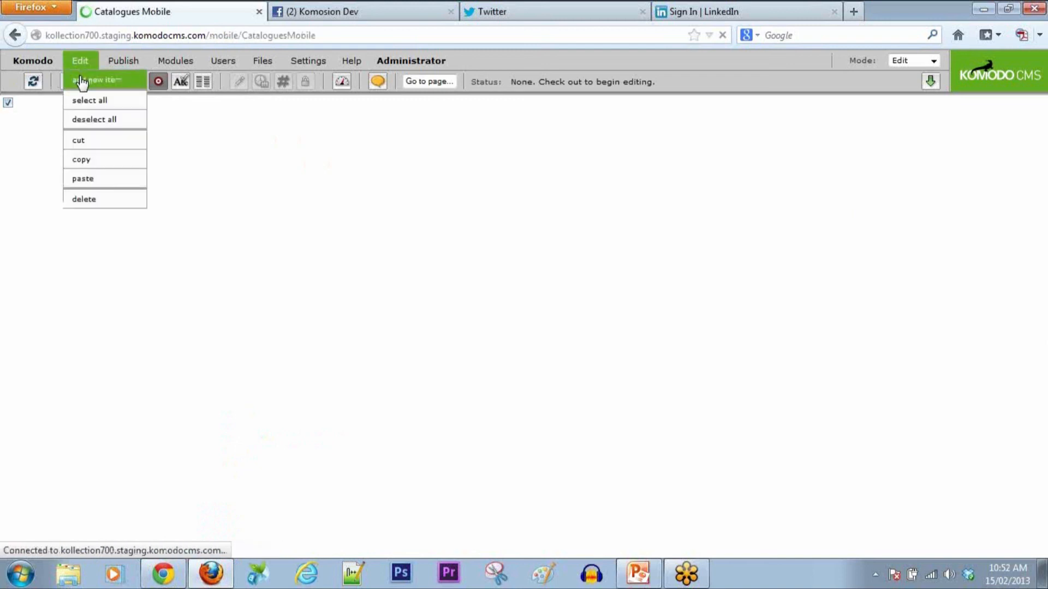
{"action": "left_click", "coordinate": [81, 81]}
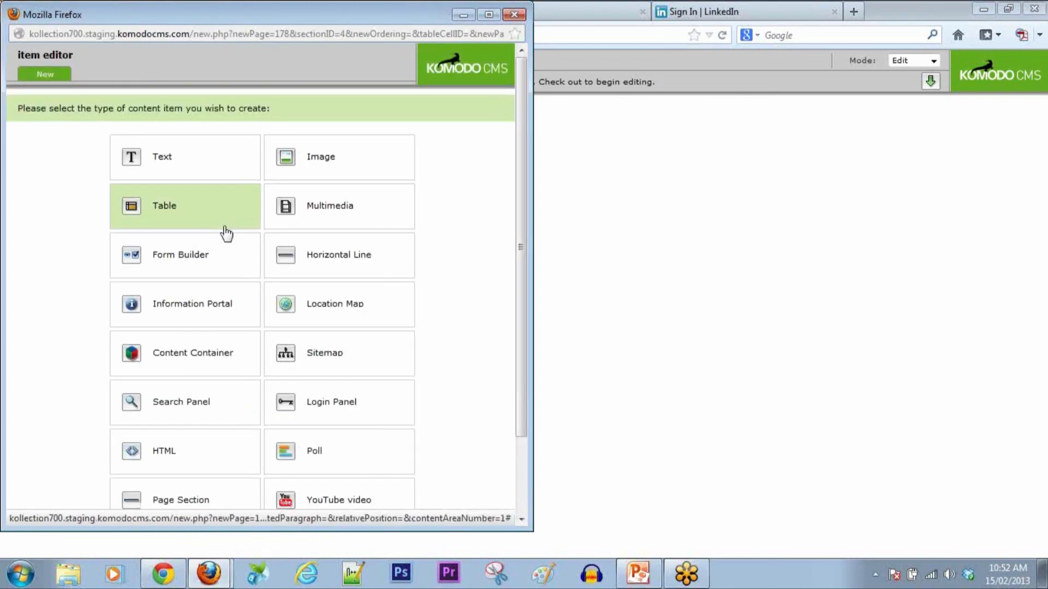
Step: Make the new item a table with 1 row and 1 column
{"action": "left_click", "coordinate": [213, 217]}
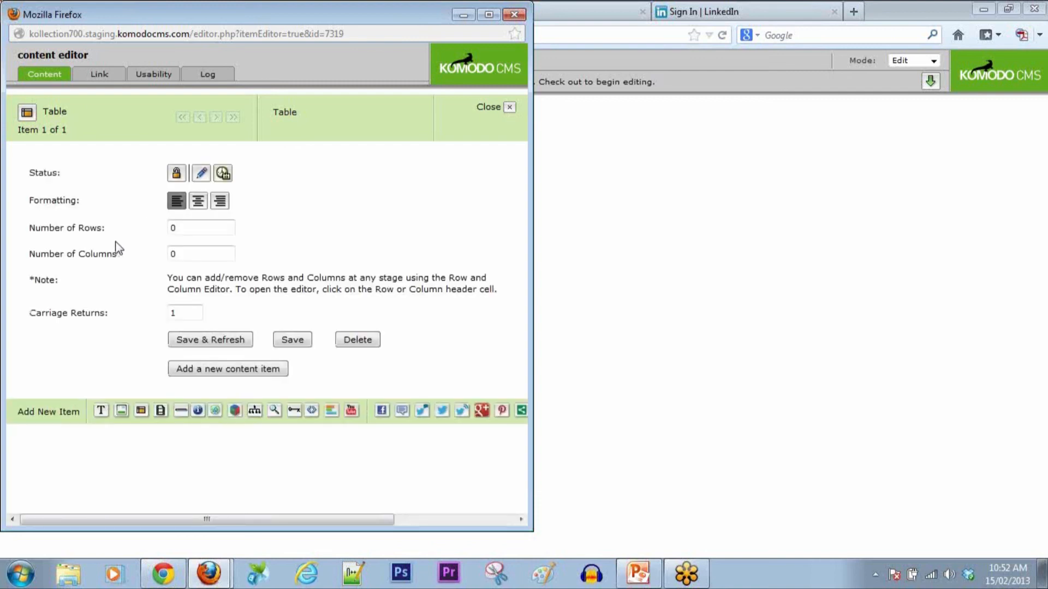
{"action": "left_click", "coordinate": [186, 230]}
{"action": "key", "text": "BackSpace"}
{"action": "type", "text": "1"}
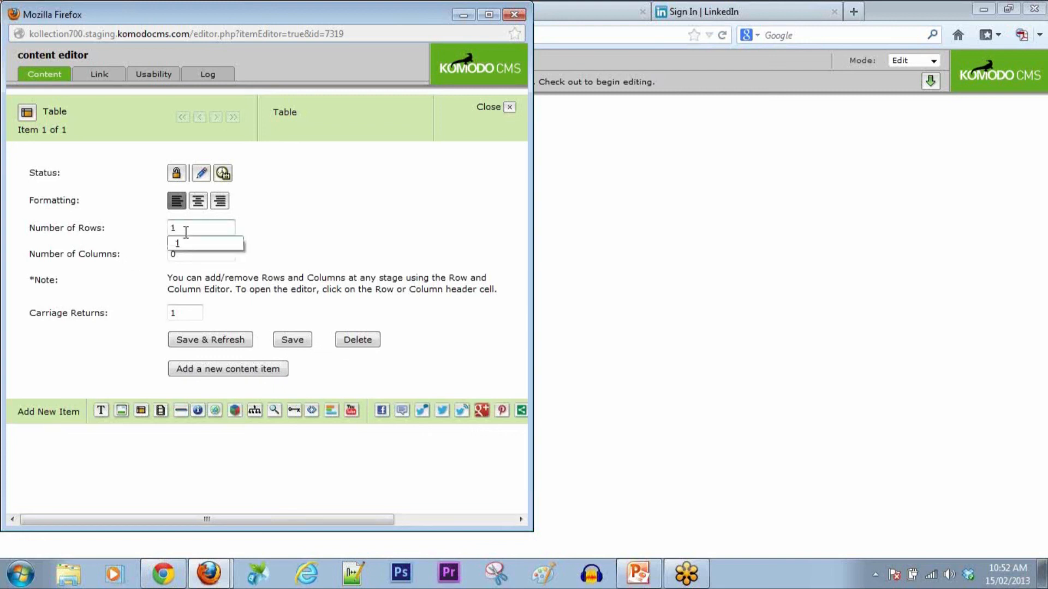
{"action": "key", "text": "Tab"}
{"action": "type", "text": "1"}
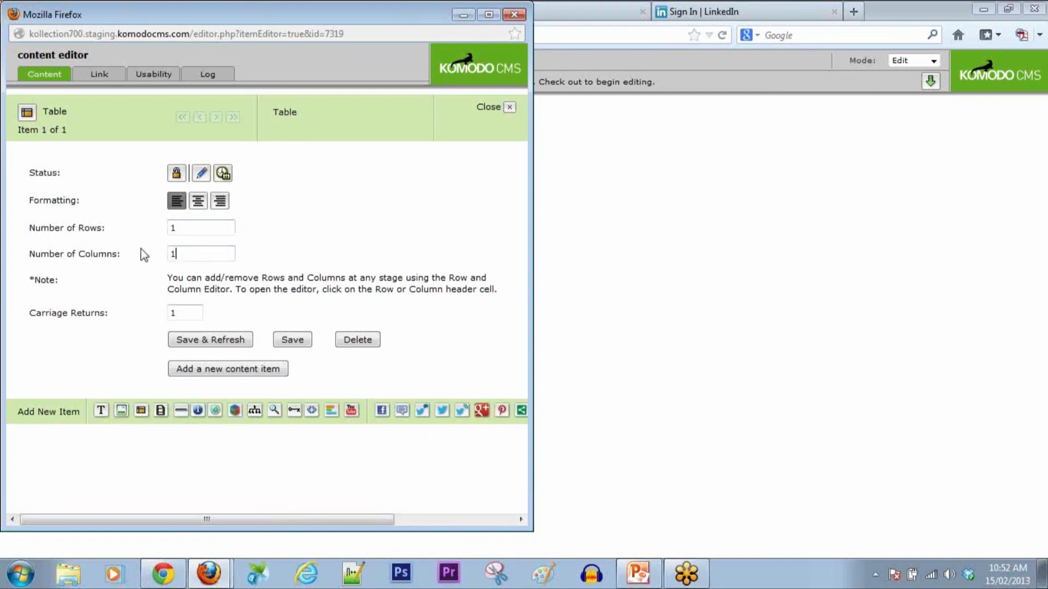
{"action": "left_click", "coordinate": [192, 342]}
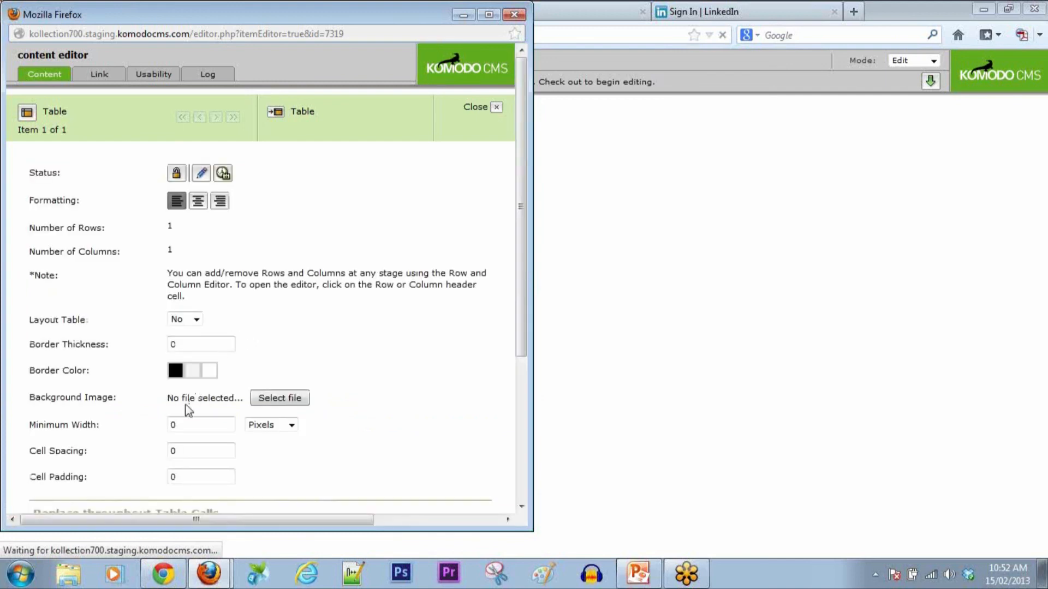
Step: Set the table's minimum width to 320 pixels and save it
{"action": "double_click", "coordinate": [172, 425]}
{"action": "type", "text": "3"}
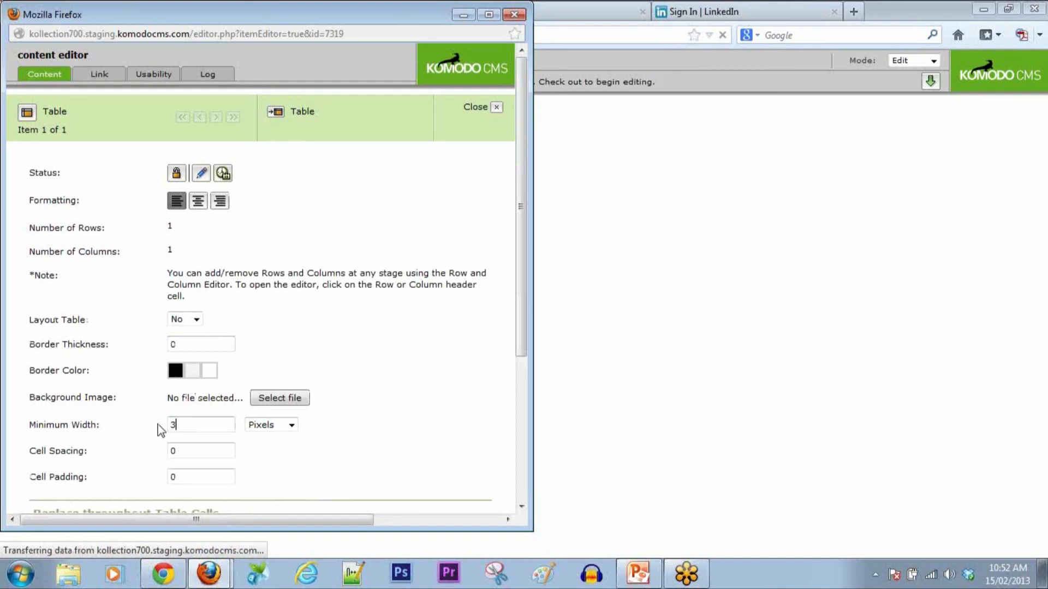
{"action": "type", "text": "20"}
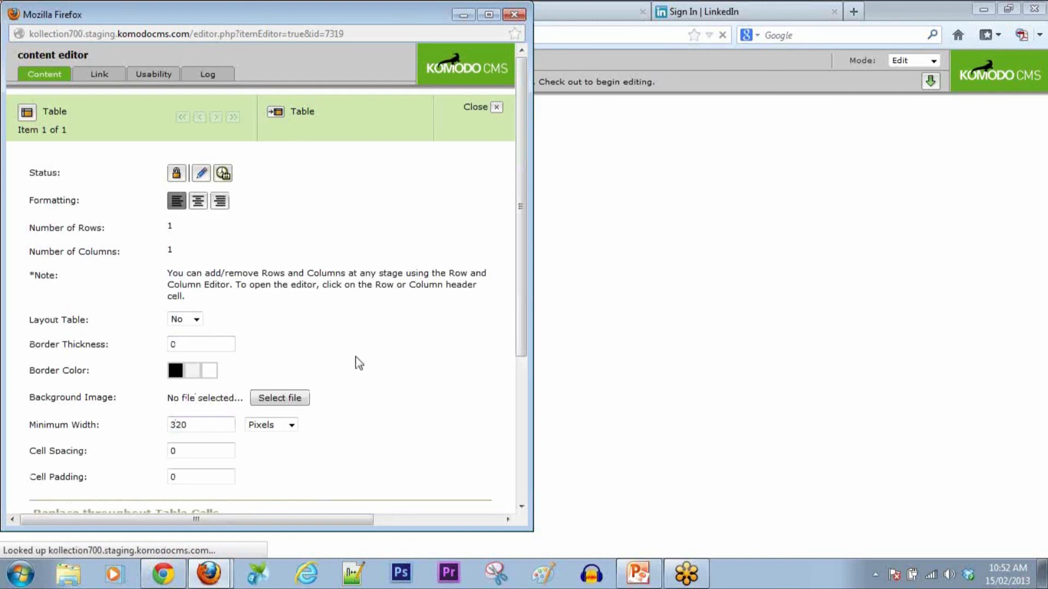
{"action": "scroll", "coordinate": [358, 362], "scroll_direction": "down", "scroll_amount": 4}
{"action": "left_click", "coordinate": [245, 430]}
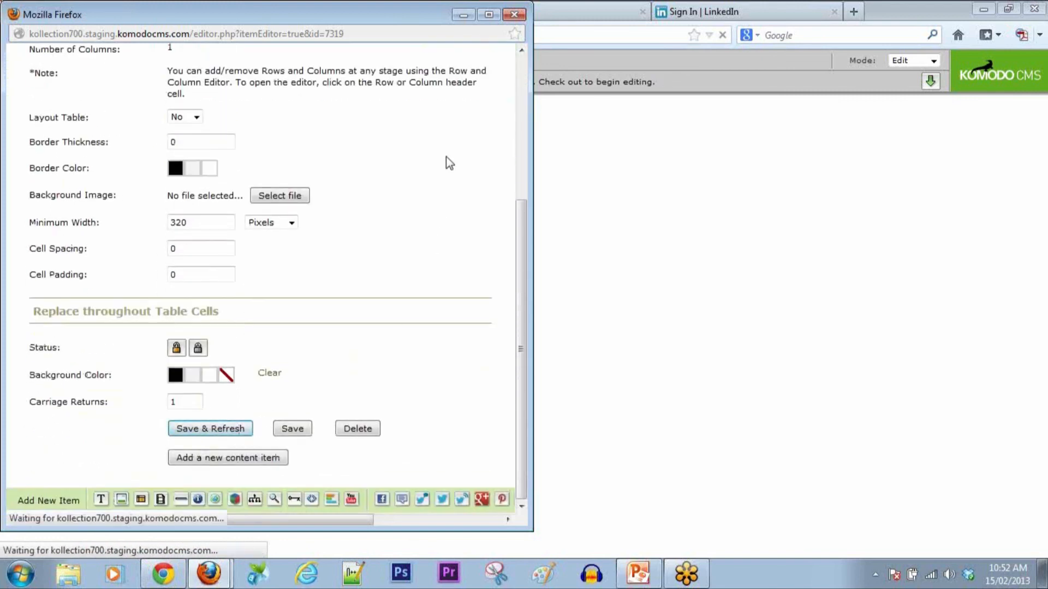
{"action": "left_click", "coordinate": [514, 14]}
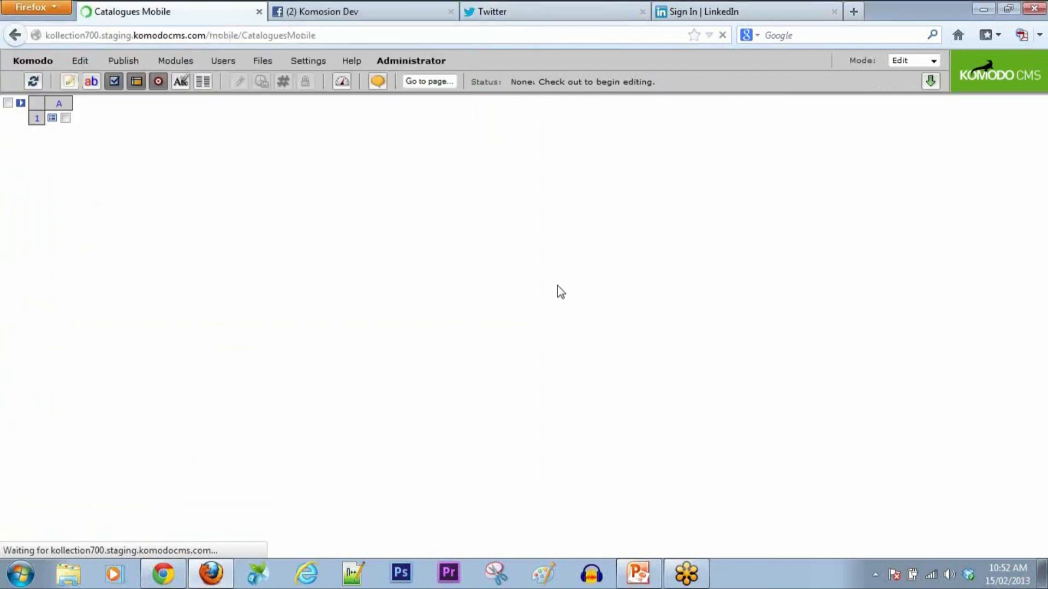
Step: Put a text item reading 'Catalogues' in the table cell, styled as Primary title, and save
{"action": "left_click", "coordinate": [66, 119]}
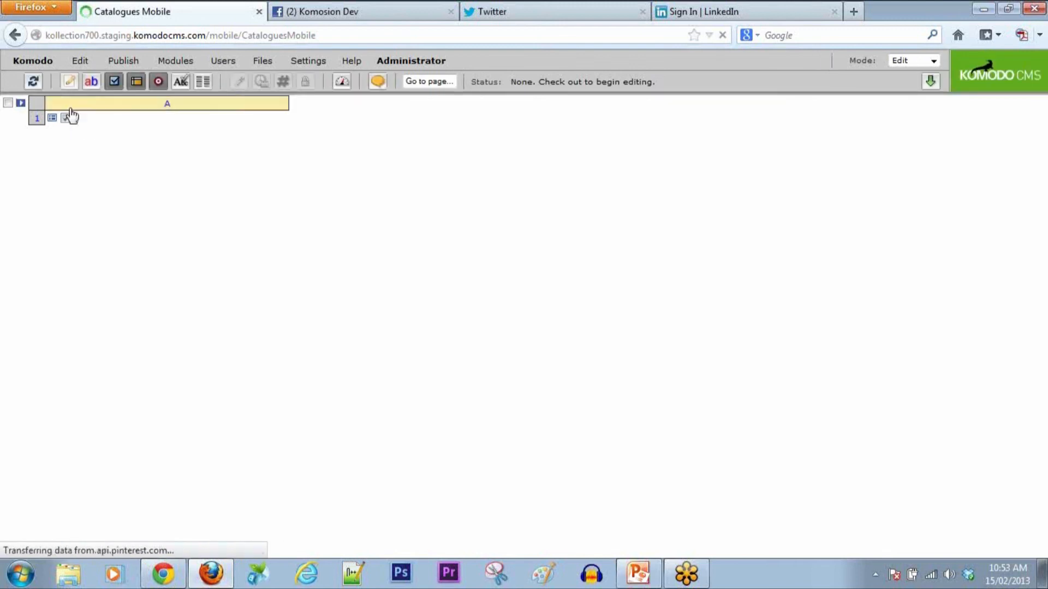
{"action": "left_click", "coordinate": [85, 82]}
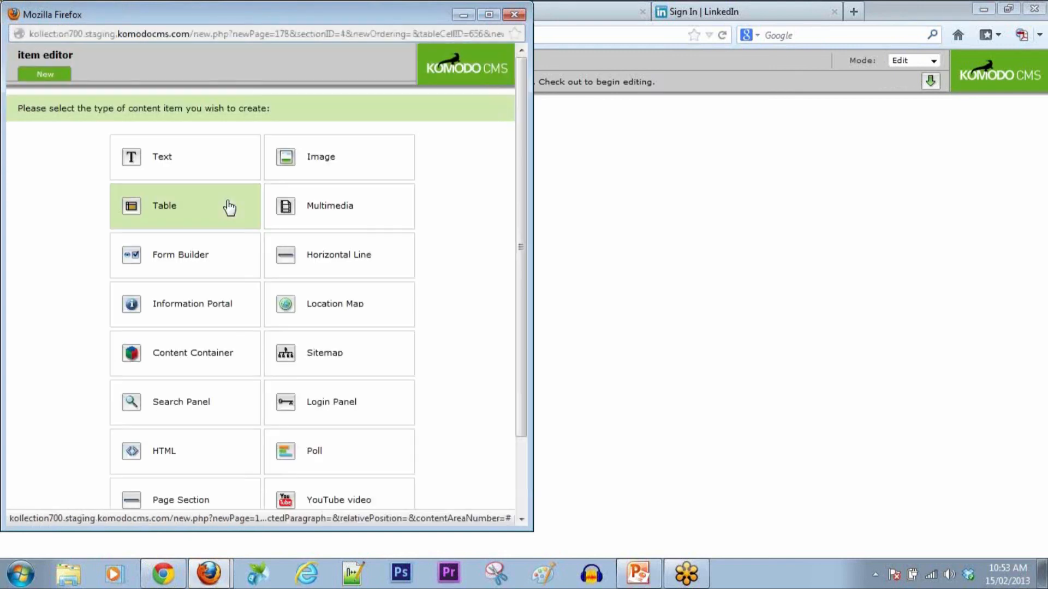
{"action": "left_click", "coordinate": [193, 166]}
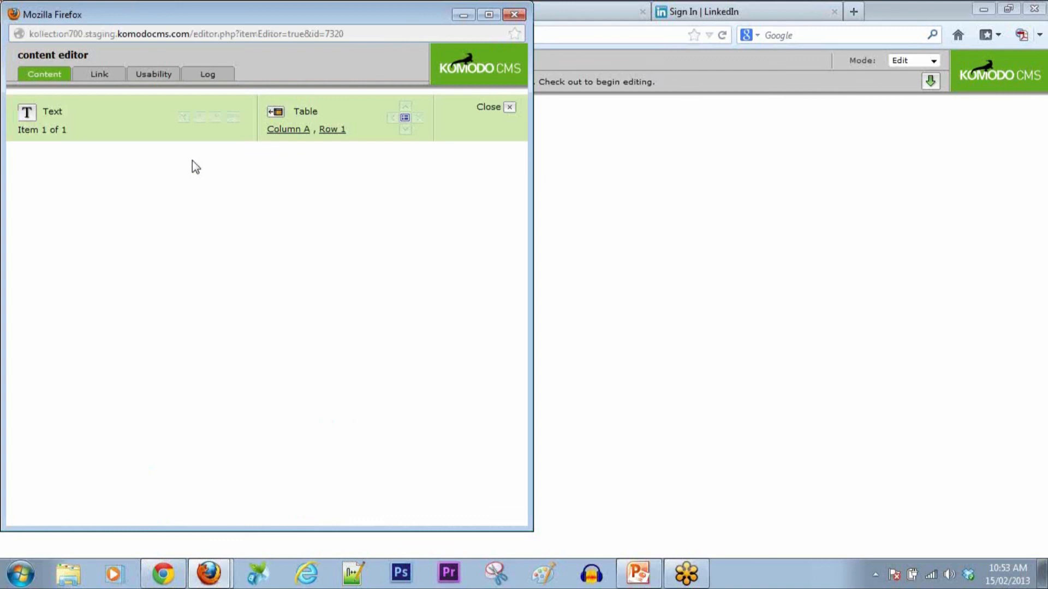
{"action": "left_click", "coordinate": [206, 267]}
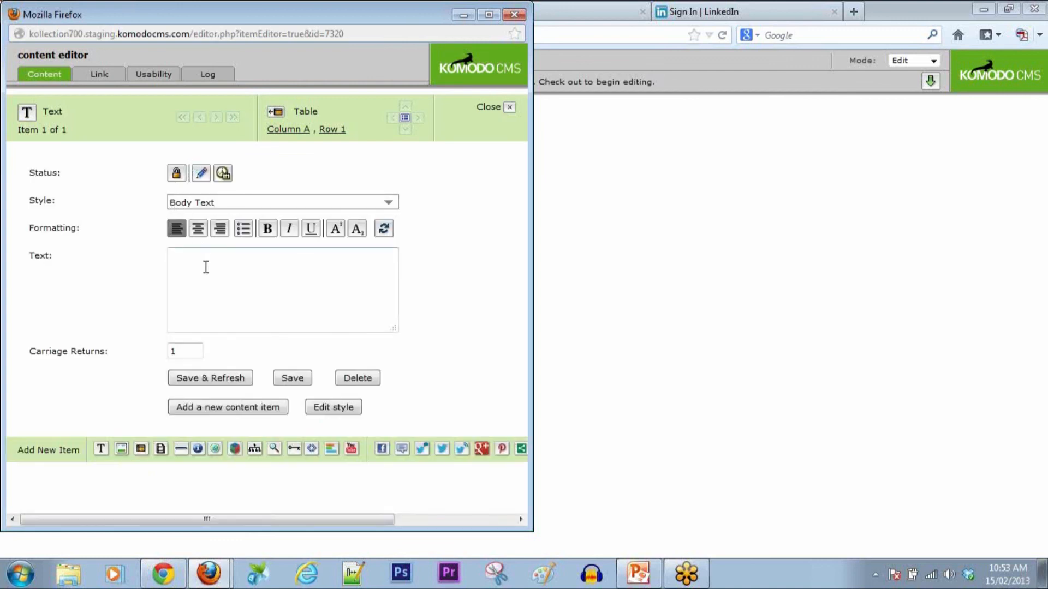
{"action": "type", "text": "Catalogues"}
{"action": "left_click", "coordinate": [367, 206]}
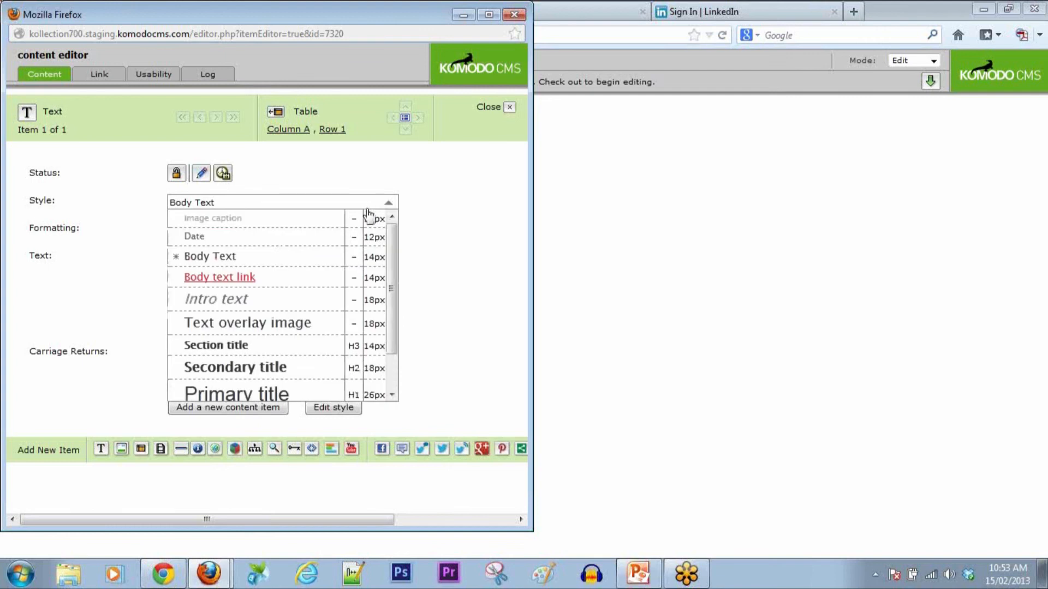
{"action": "left_click", "coordinate": [273, 392]}
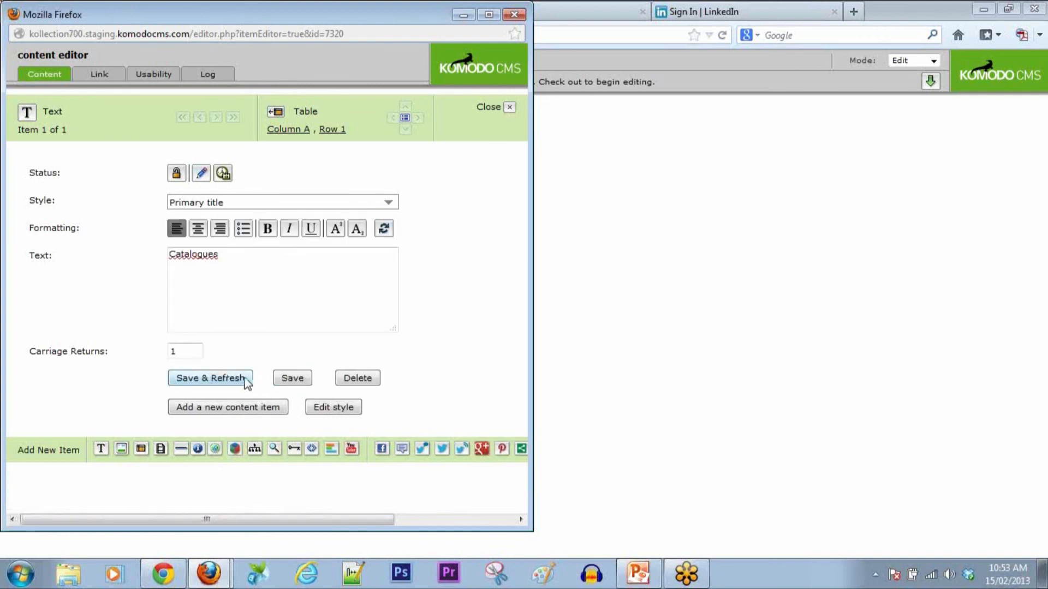
{"action": "left_click", "coordinate": [292, 378]}
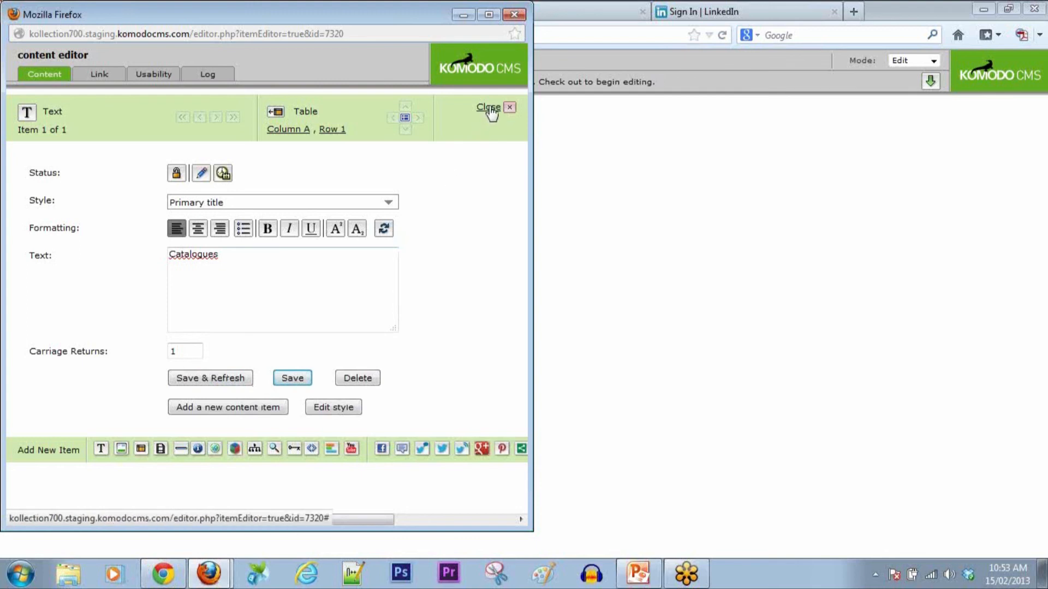
{"action": "left_click", "coordinate": [493, 107]}
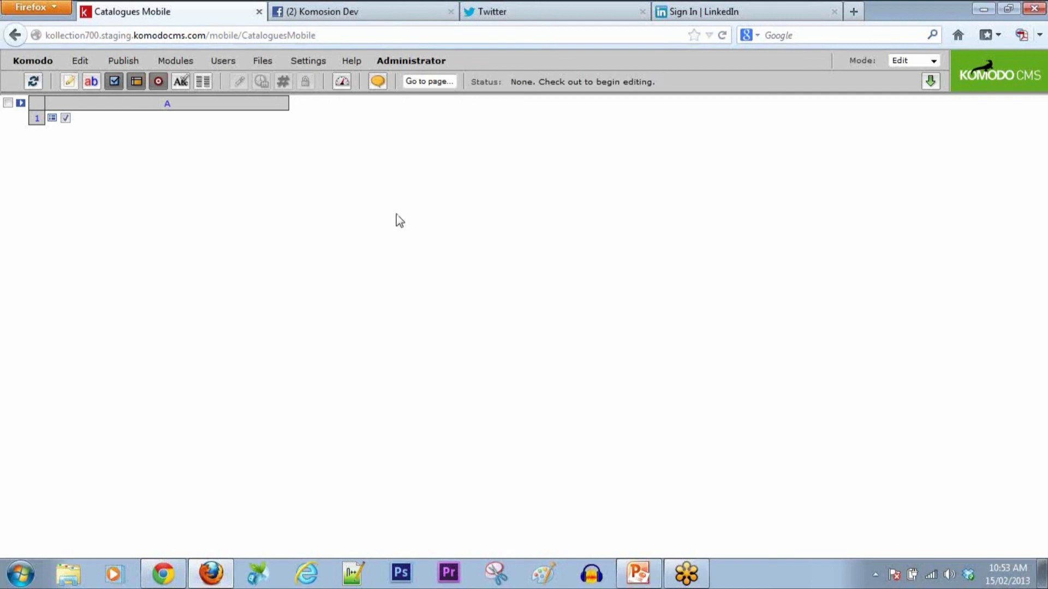
Step: Open the Catalogue page's settings from the site map
{"action": "left_click", "coordinate": [33, 60]}
{"action": "left_click", "coordinate": [30, 98]}
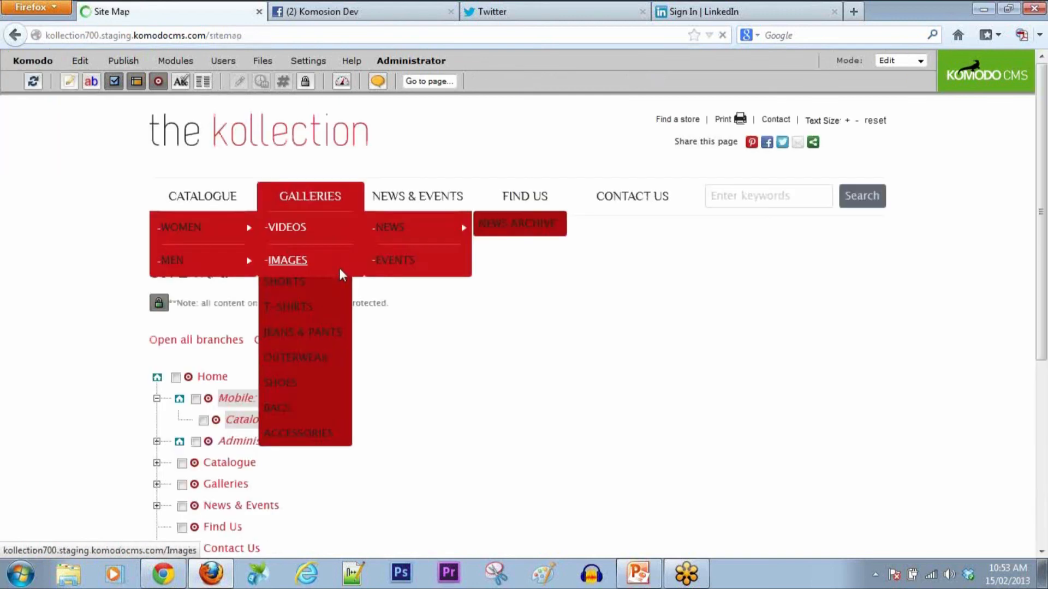
{"action": "left_click", "coordinate": [222, 464]}
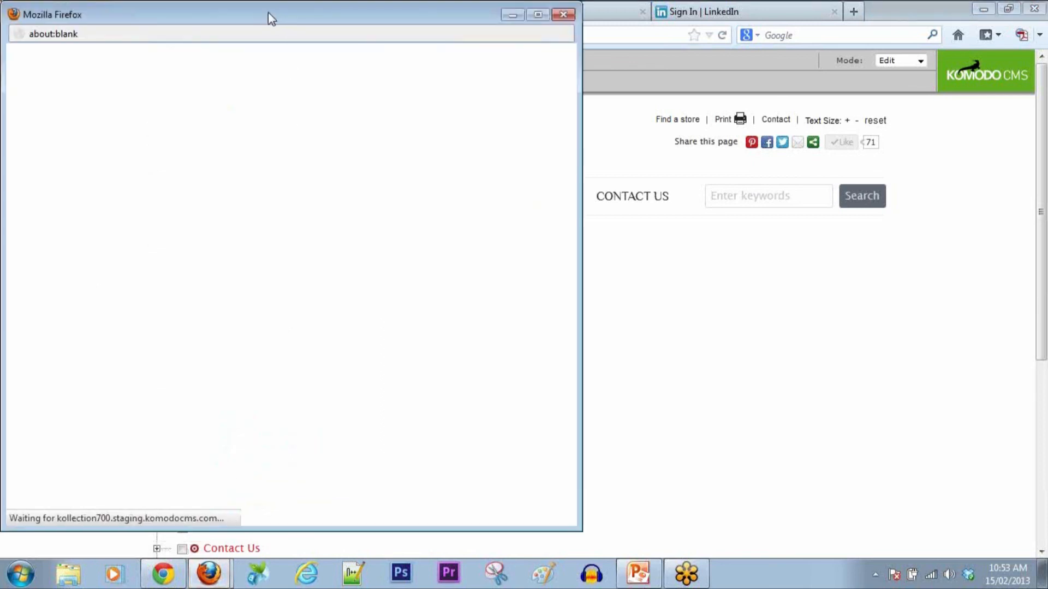
{"action": "left_click_drag", "start_coordinate": [264, 13], "coordinate": [698, 17]}
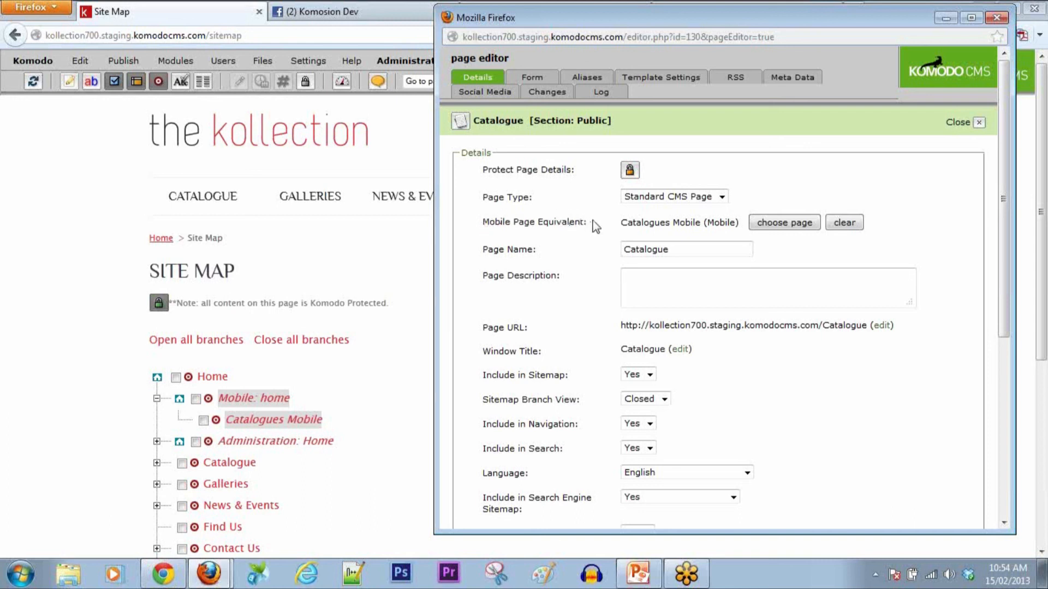
Step: Search 'Mobil', set Catalogues Mobile as the Mobile Page Equivalent, and save the changes
{"action": "left_click_drag", "start_coordinate": [567, 222], "coordinate": [800, 223]}
{"action": "left_click_drag", "start_coordinate": [587, 223], "coordinate": [482, 224]}
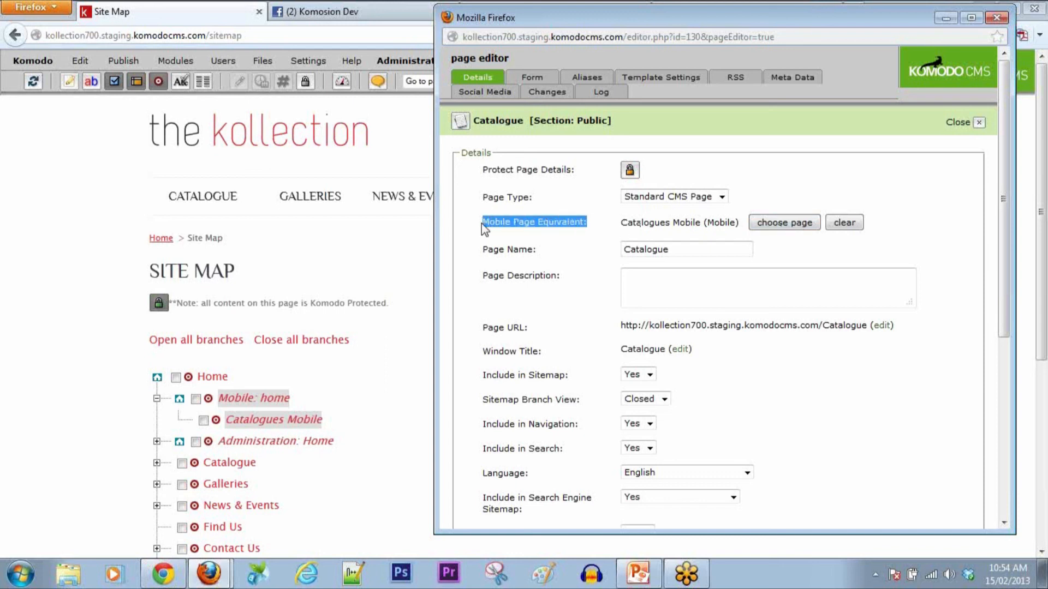
{"action": "left_click", "coordinate": [790, 234]}
{"action": "left_click", "coordinate": [794, 228]}
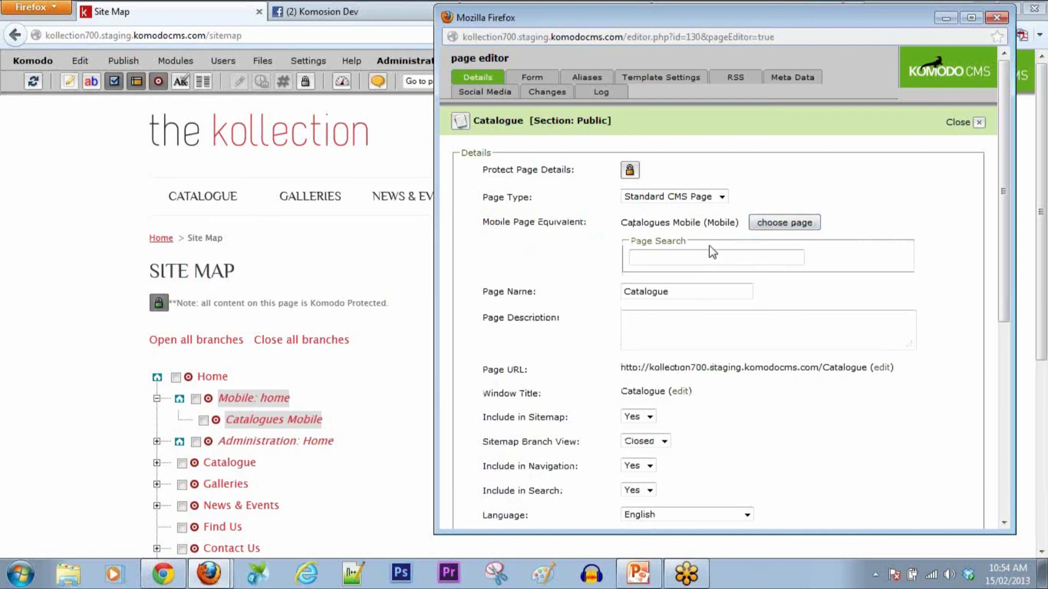
{"action": "type", "text": "Mobil"}
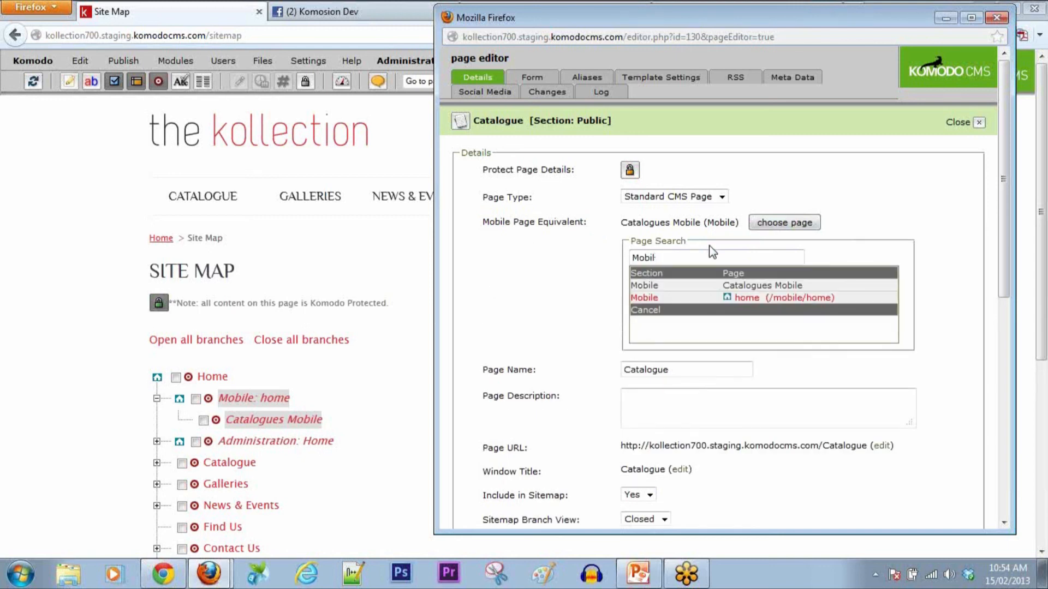
{"action": "left_click", "coordinate": [758, 287]}
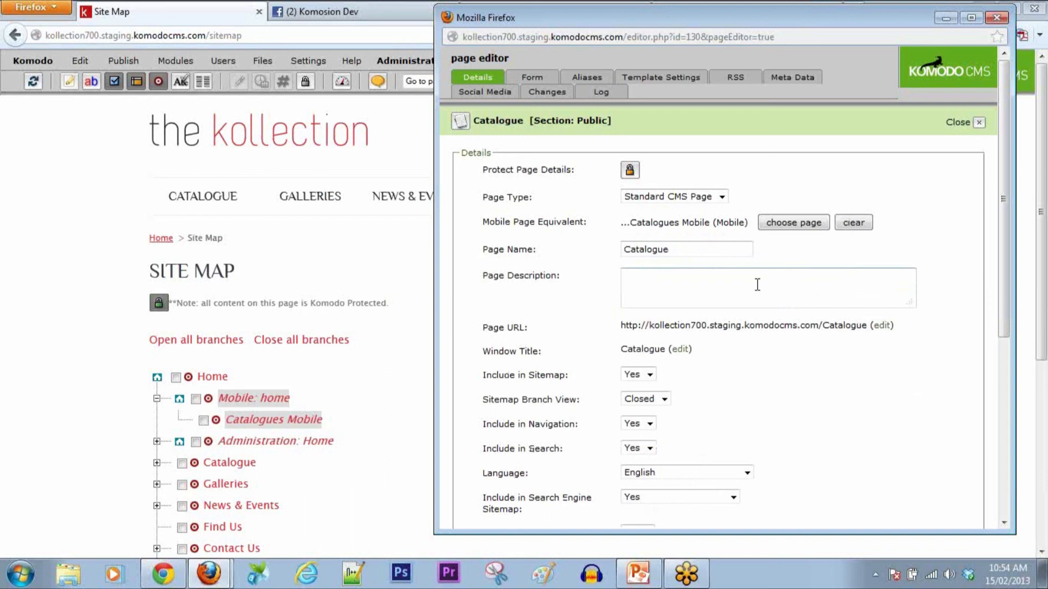
{"action": "scroll", "coordinate": [824, 414], "scroll_direction": "down", "scroll_amount": 5}
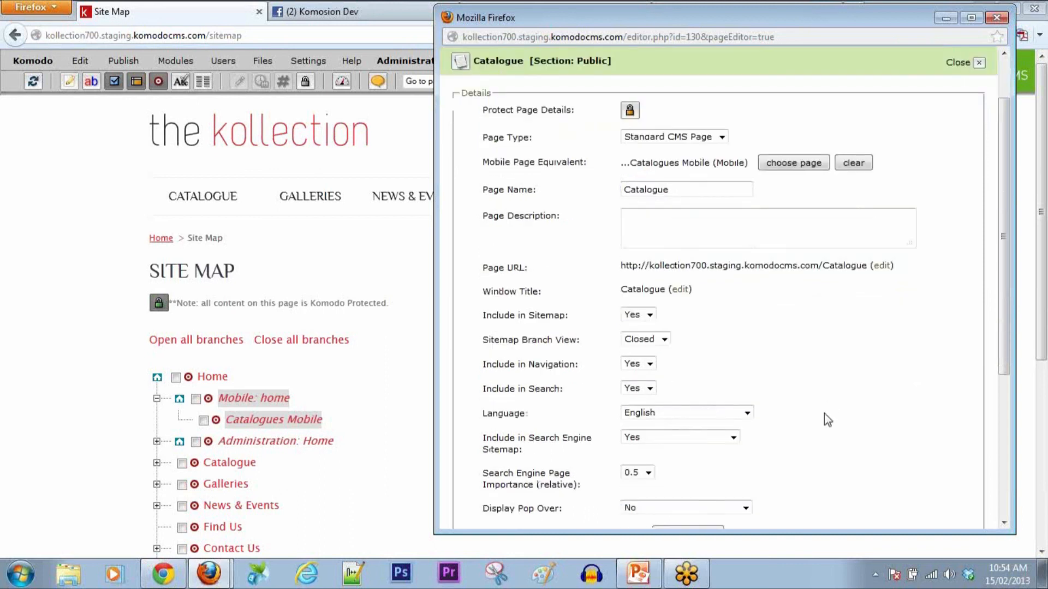
{"action": "left_click", "coordinate": [512, 520]}
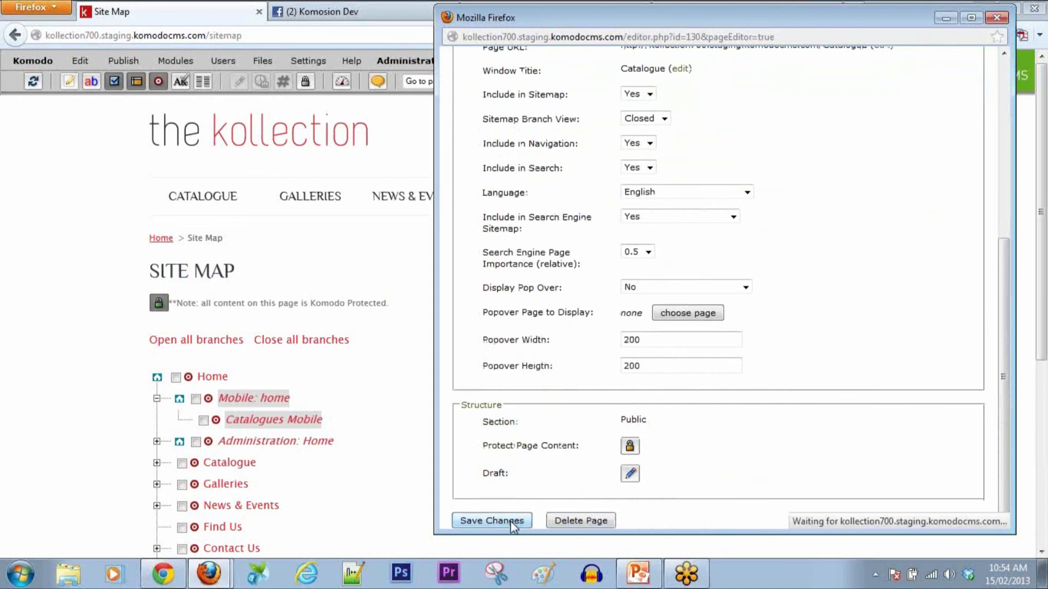
{"action": "left_click", "coordinate": [998, 20]}
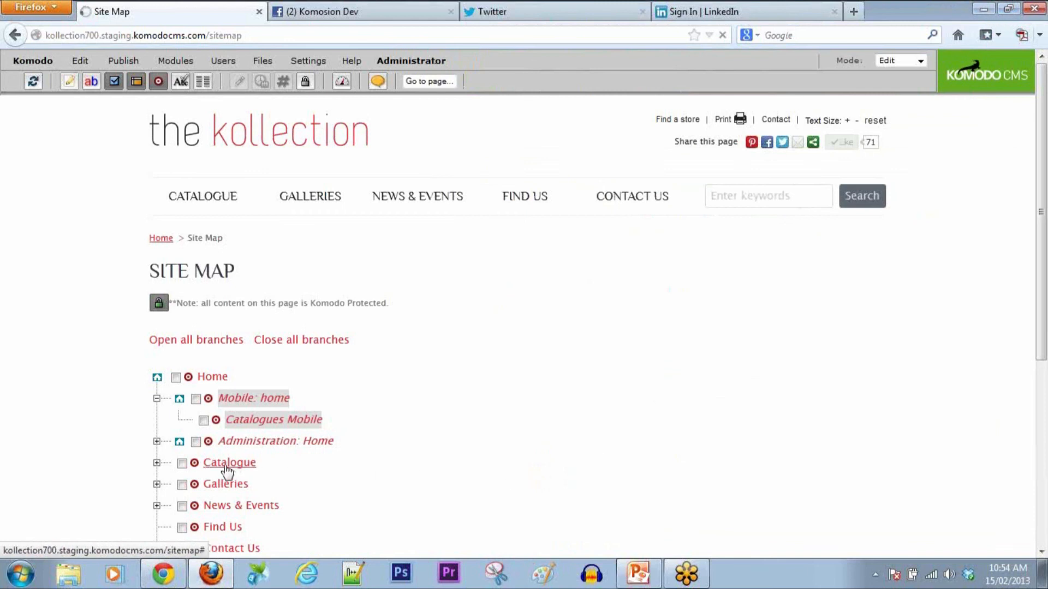
Step: Open the Catalogue page and switch the site mode from Edit to Preview
{"action": "left_click", "coordinate": [195, 464]}
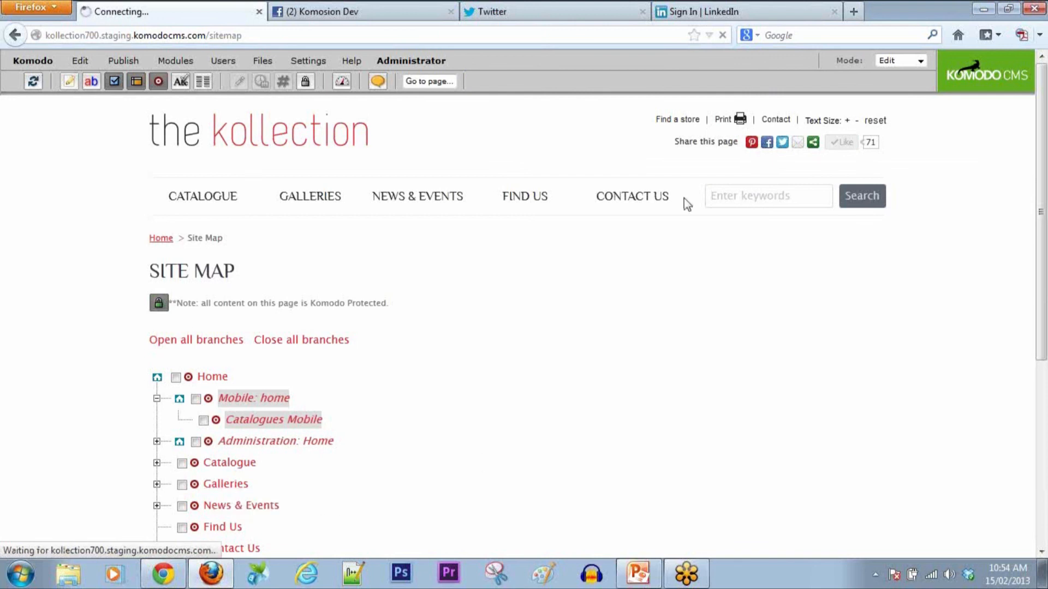
{"action": "left_click", "coordinate": [922, 61]}
{"action": "left_click", "coordinate": [912, 75]}
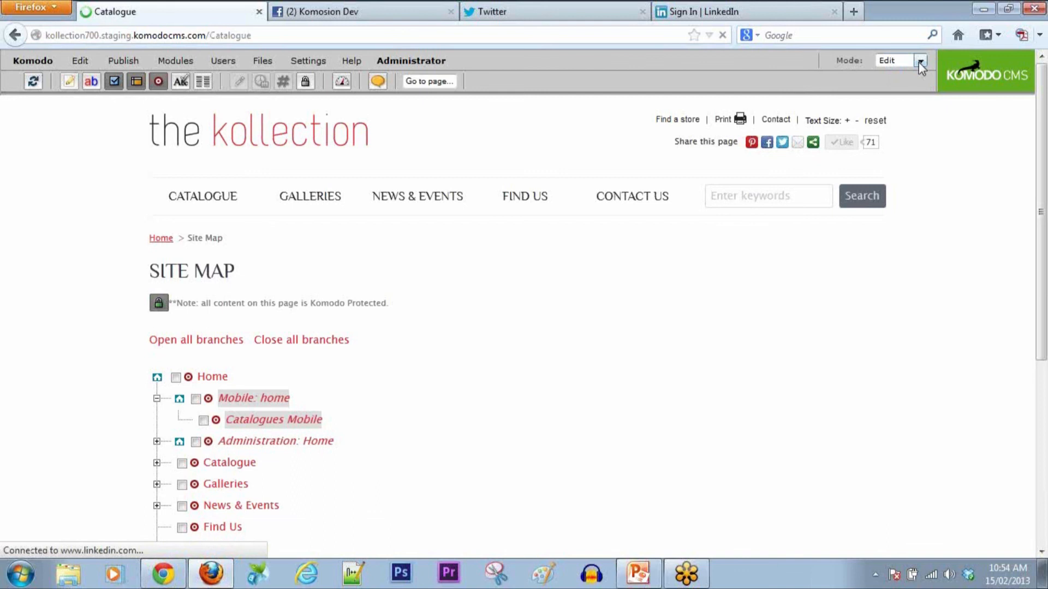
{"action": "left_click", "coordinate": [922, 60]}
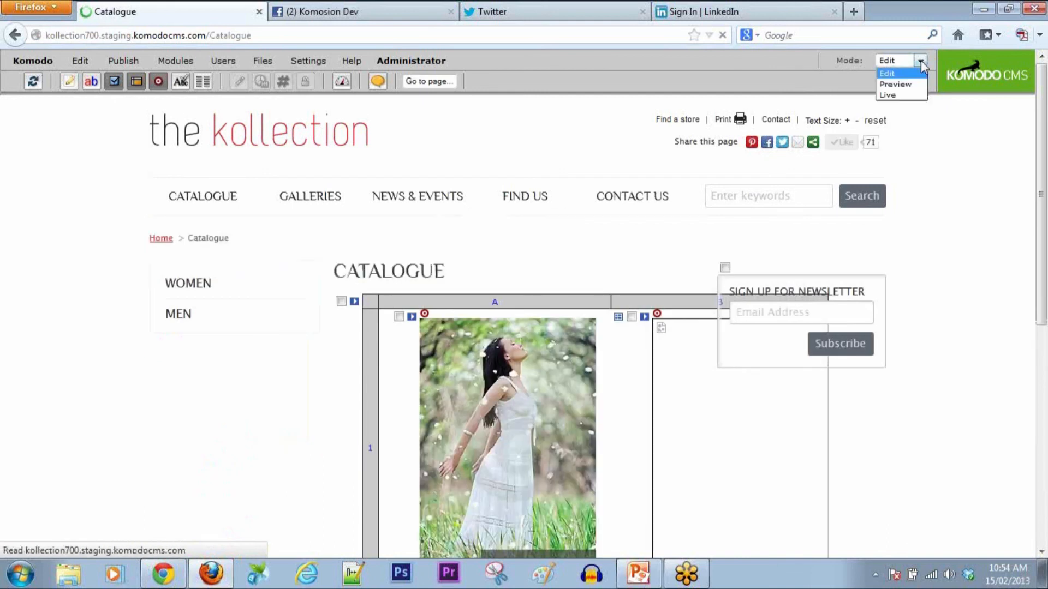
{"action": "left_click", "coordinate": [895, 84]}
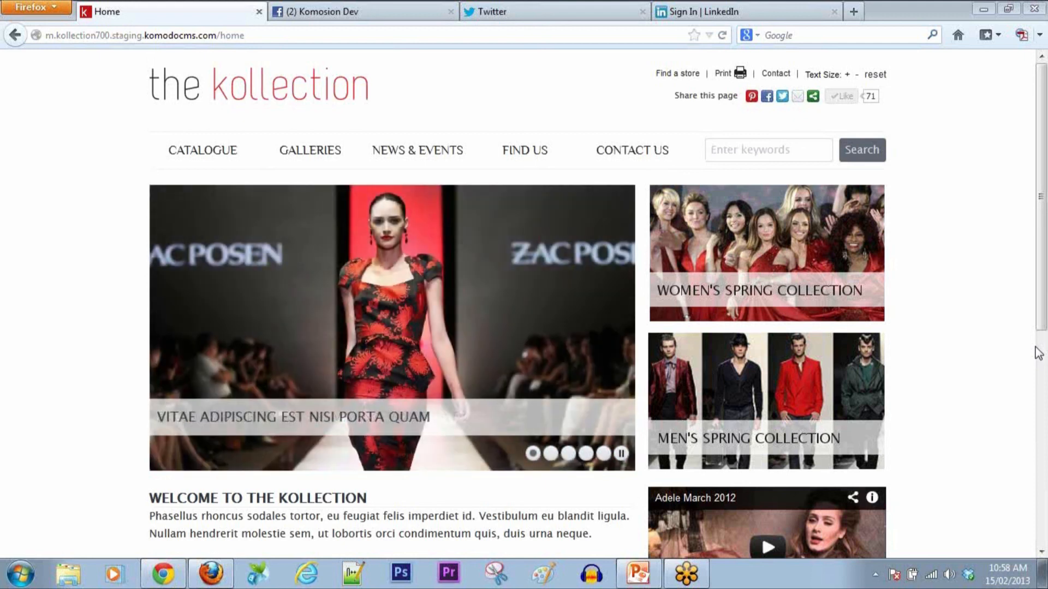
Step: Drop the 'm.' prefix from the address to load the regular site, then show the Site Map
{"action": "left_click", "coordinate": [57, 37]}
{"action": "left_click", "coordinate": [58, 37]}
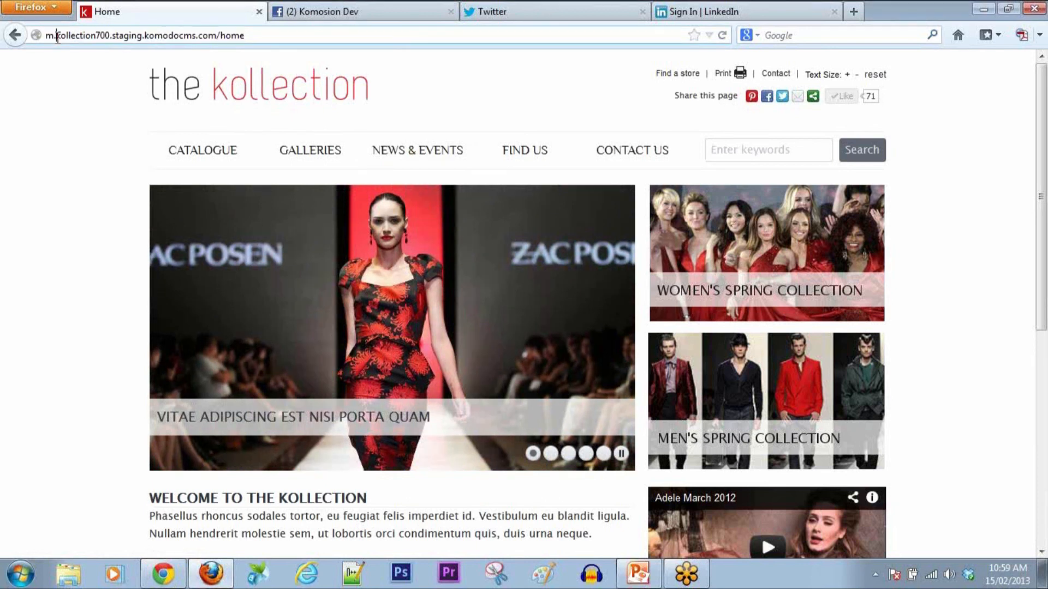
{"action": "key", "text": "BackSpace"}
{"action": "key", "text": "BackSpace"}
{"action": "key", "text": "Return"}
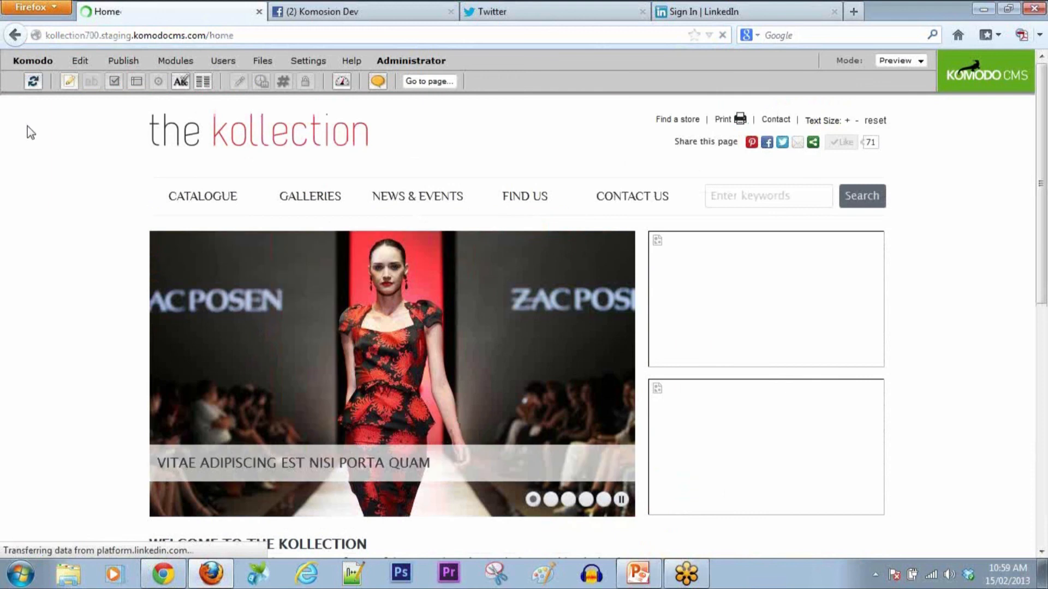
{"action": "left_click", "coordinate": [33, 60]}
{"action": "left_click", "coordinate": [33, 101]}
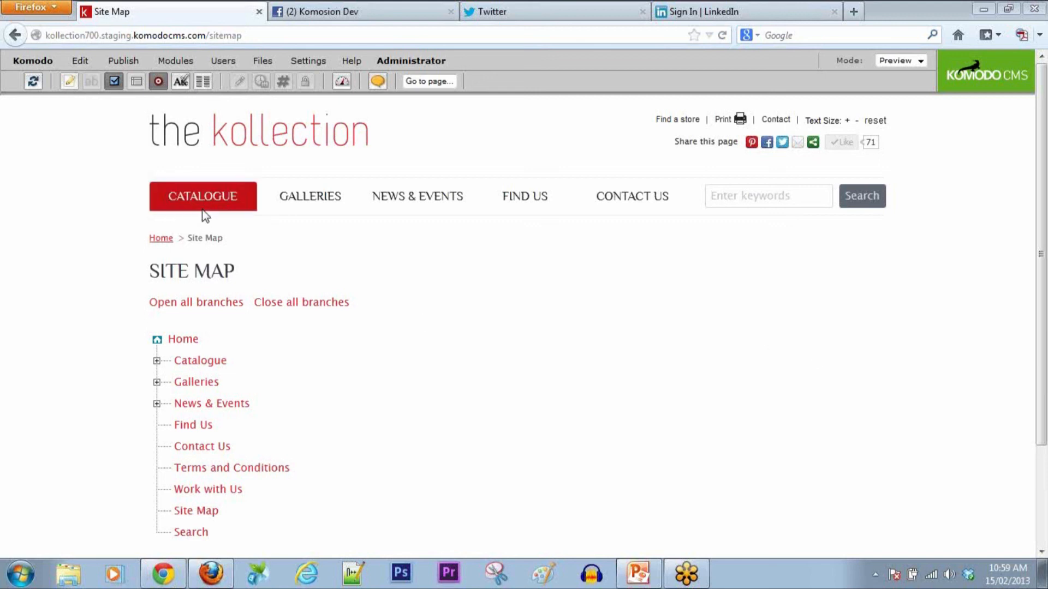
Step: Return to the desktop Kollection home page via the site logo
{"action": "left_click", "coordinate": [213, 148]}
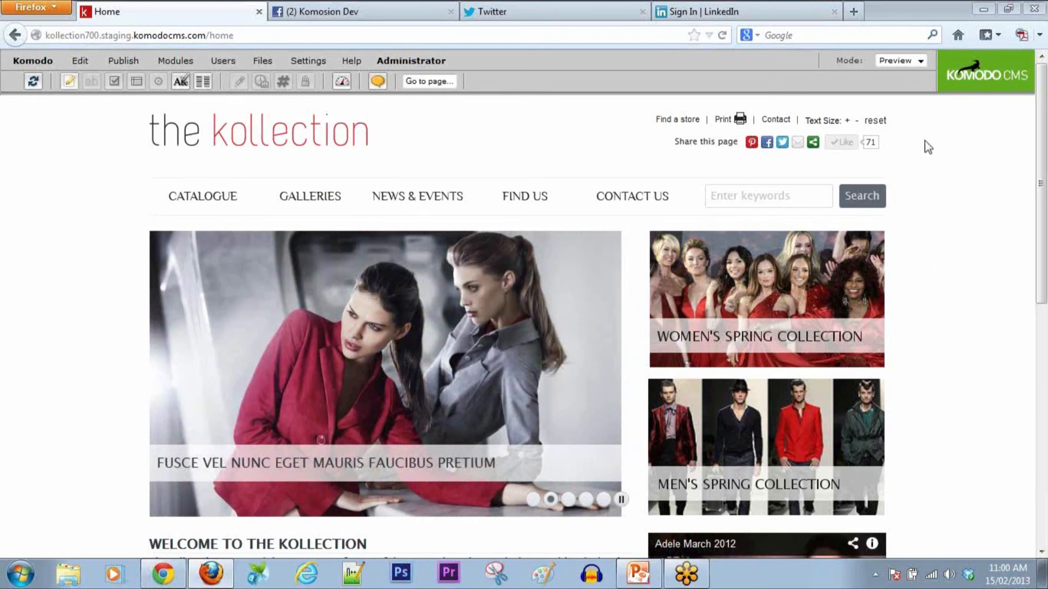
{"action": "mouse_move", "coordinate": [636, 581]}
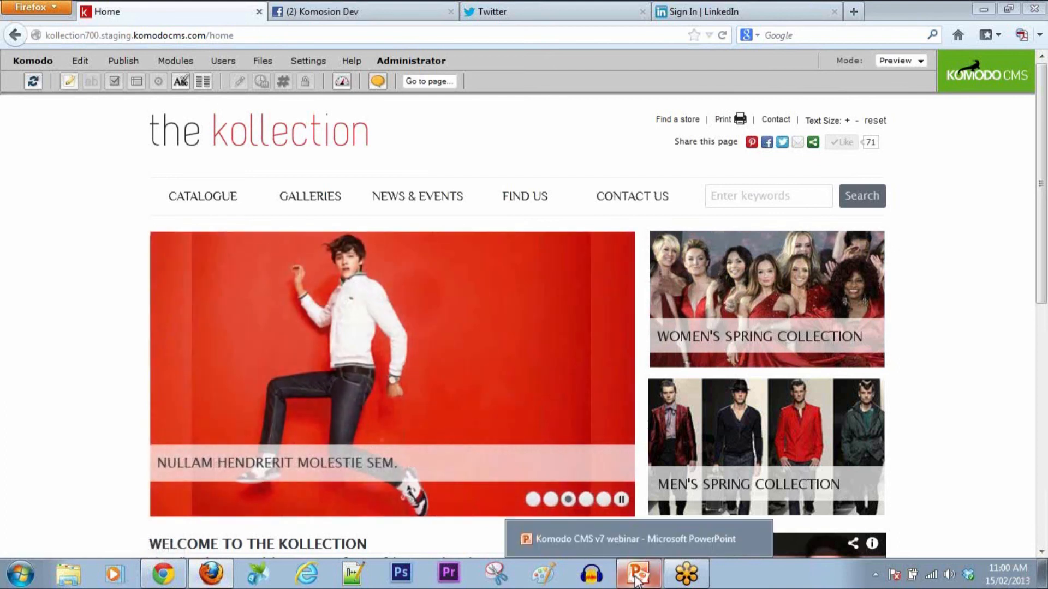